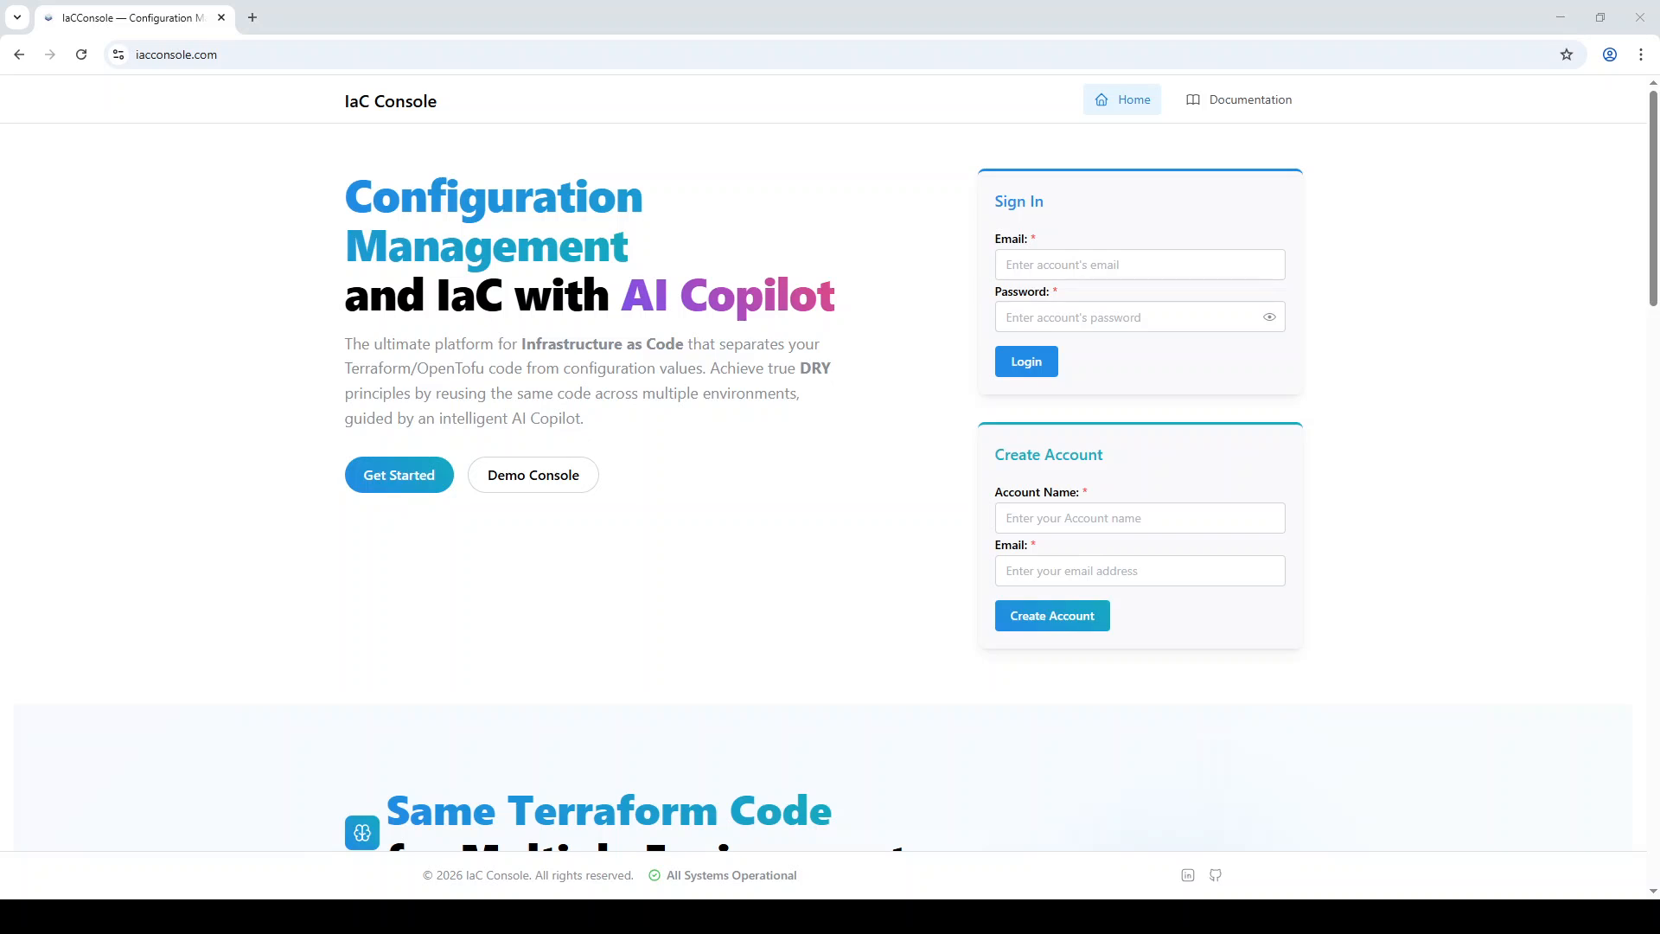
- Read through the homepage's feature list for reusing Terraform code across environments, from DRY Infrastructure to Open Source CLI
{"action": "scroll", "coordinate": [825, 504], "scroll_direction": "down", "scroll_amount": 1}
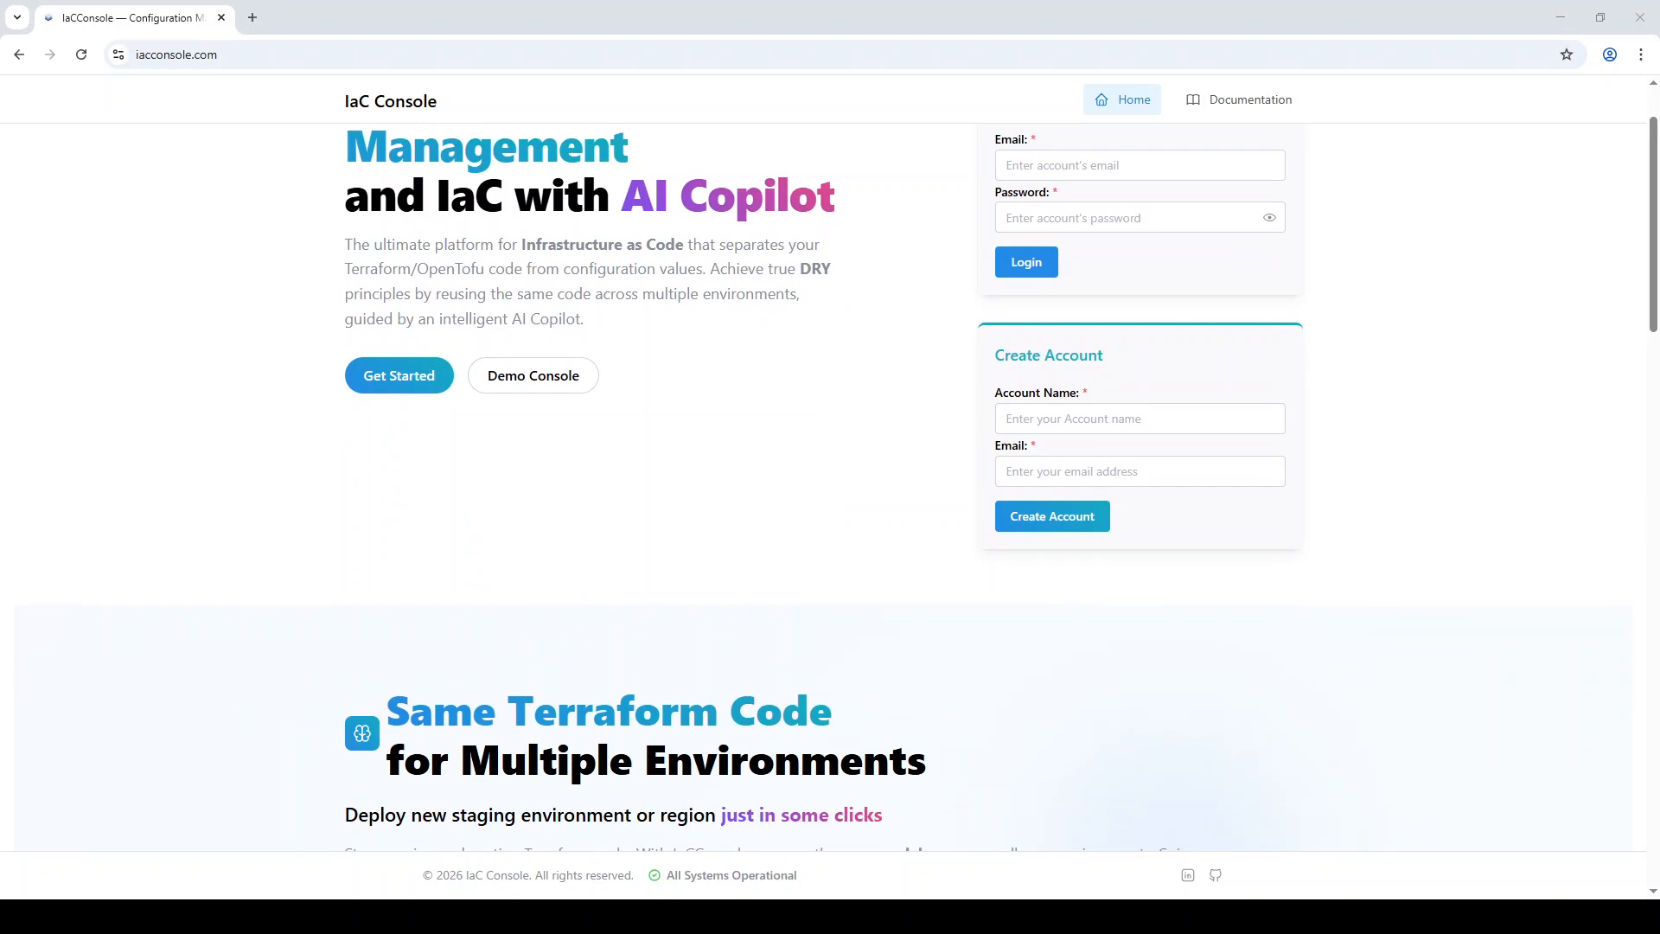
{"action": "scroll", "coordinate": [825, 503], "scroll_direction": "up", "scroll_amount": 1}
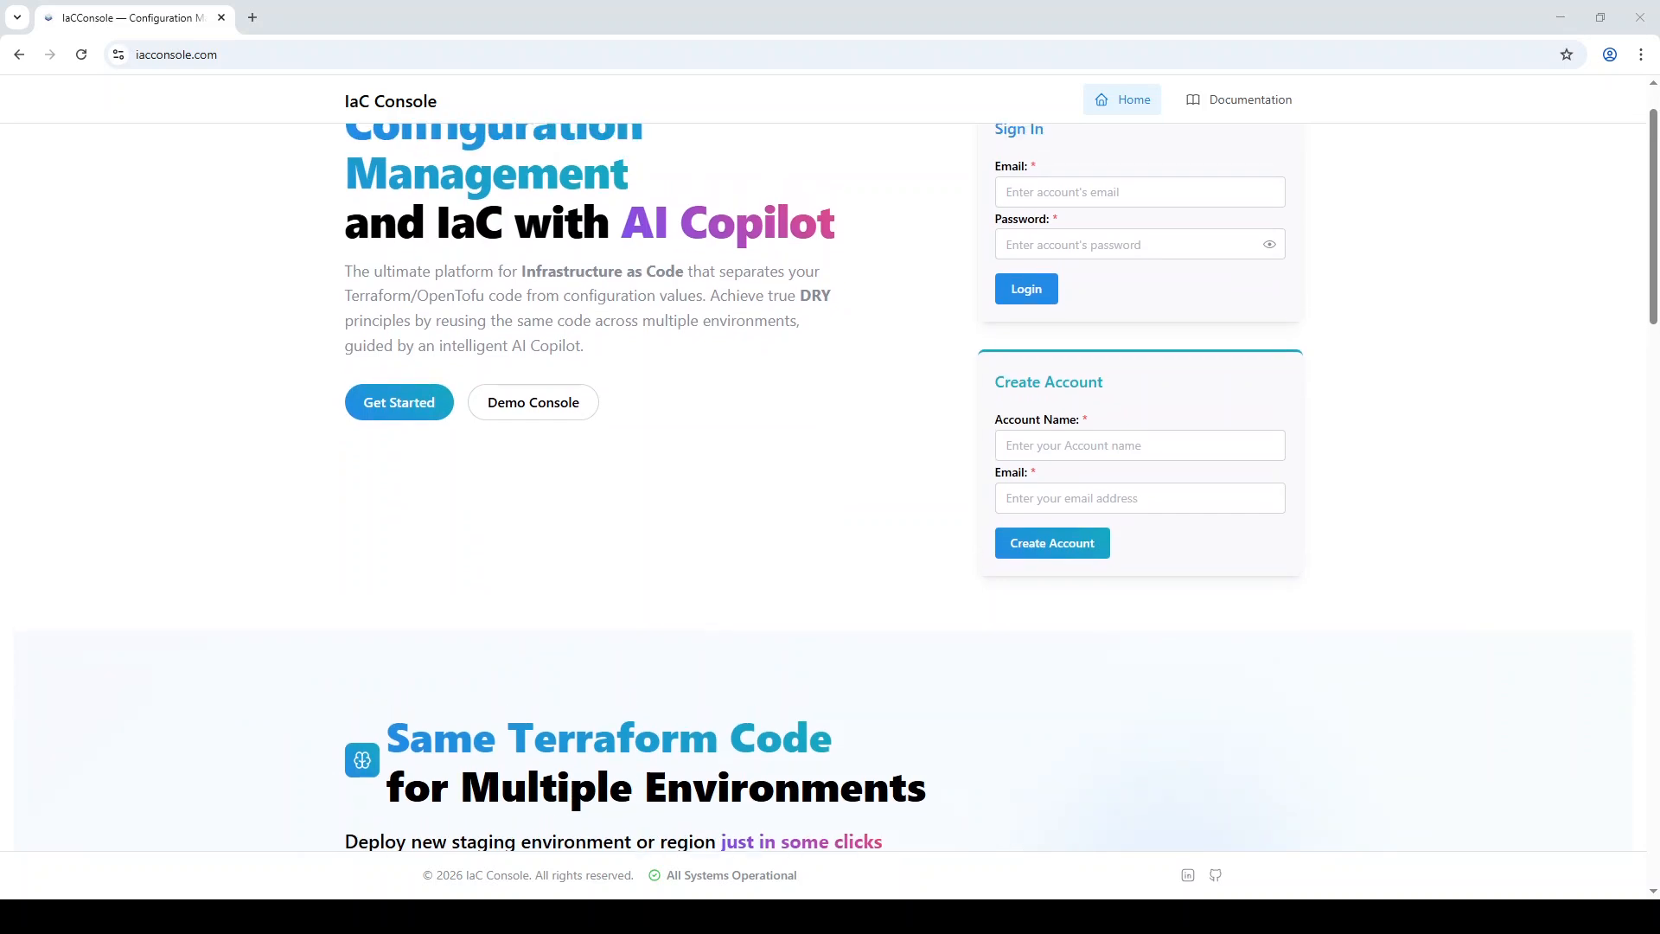
{"action": "scroll", "coordinate": [825, 503], "scroll_direction": "down", "scroll_amount": 1}
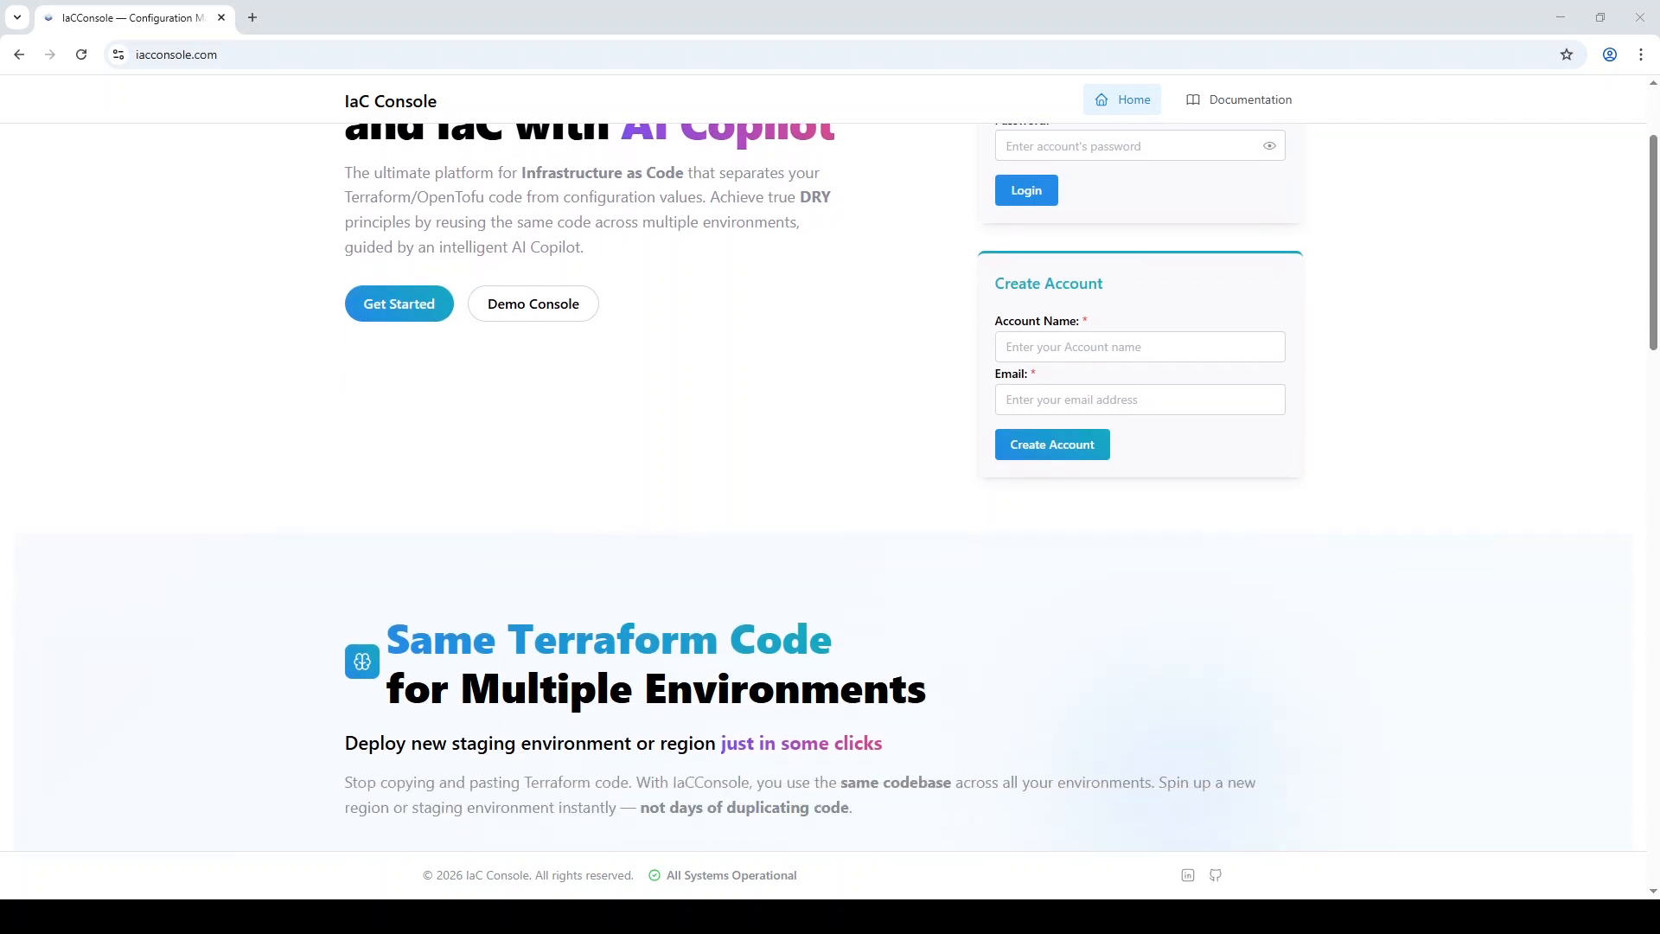
{"action": "scroll", "coordinate": [825, 503], "scroll_direction": "down", "scroll_amount": 5}
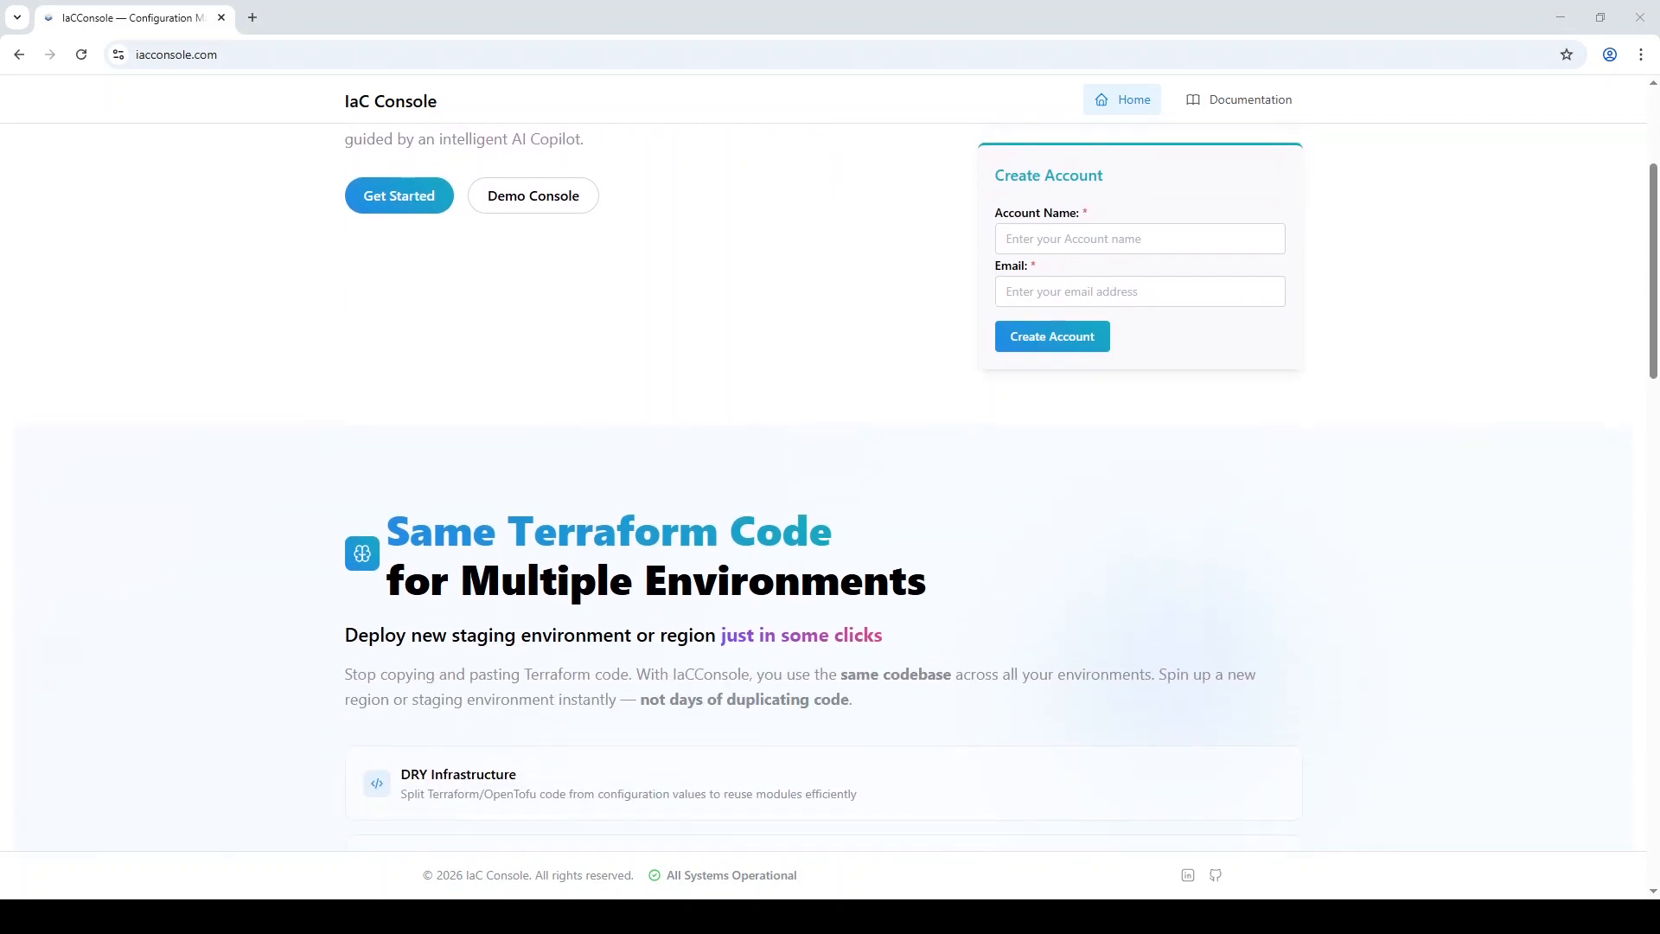
{"action": "scroll", "coordinate": [825, 503], "scroll_direction": "down", "scroll_amount": 1}
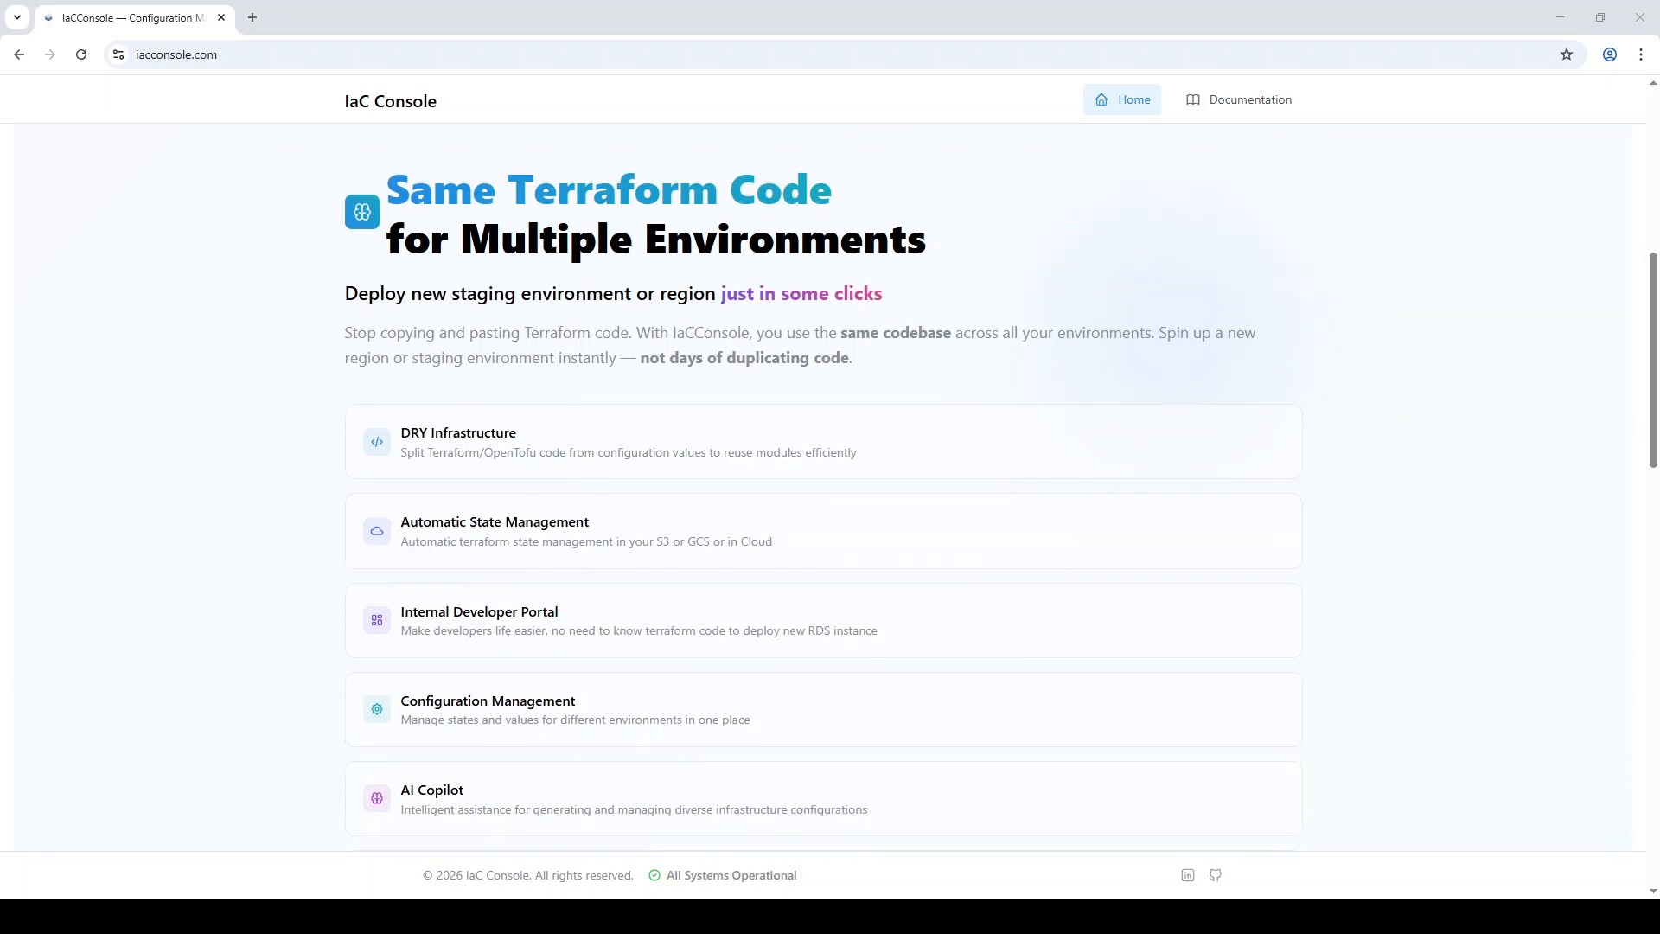
{"action": "scroll", "coordinate": [825, 504], "scroll_direction": "down", "scroll_amount": 1}
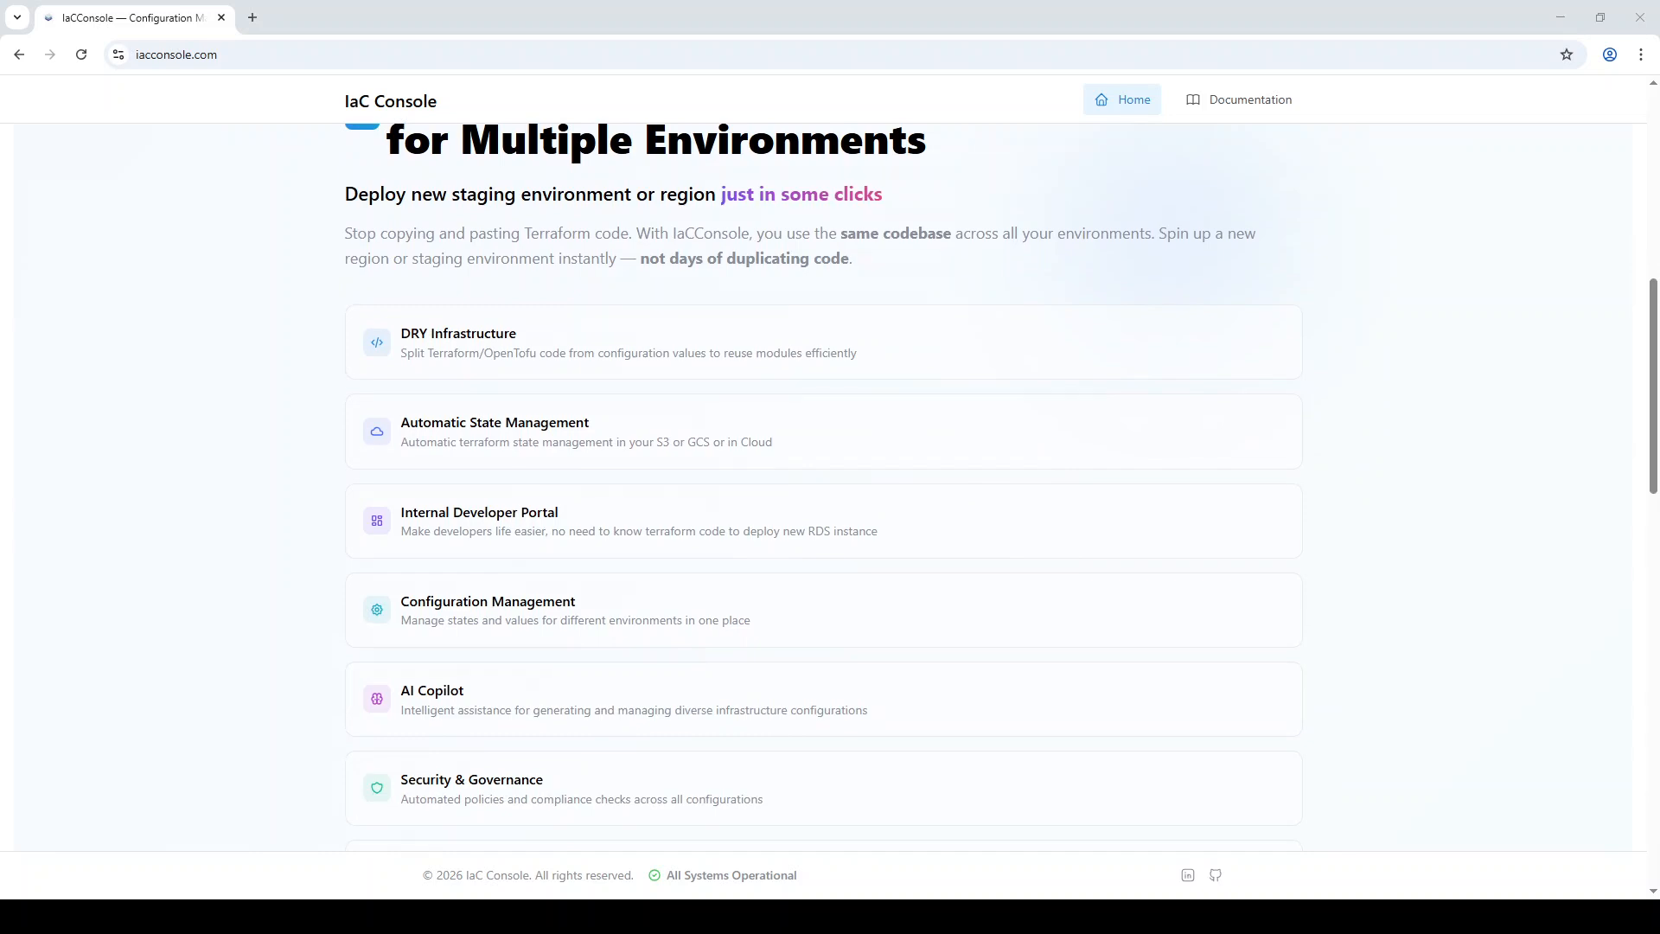
{"action": "scroll", "coordinate": [825, 504], "scroll_direction": "down", "scroll_amount": 1}
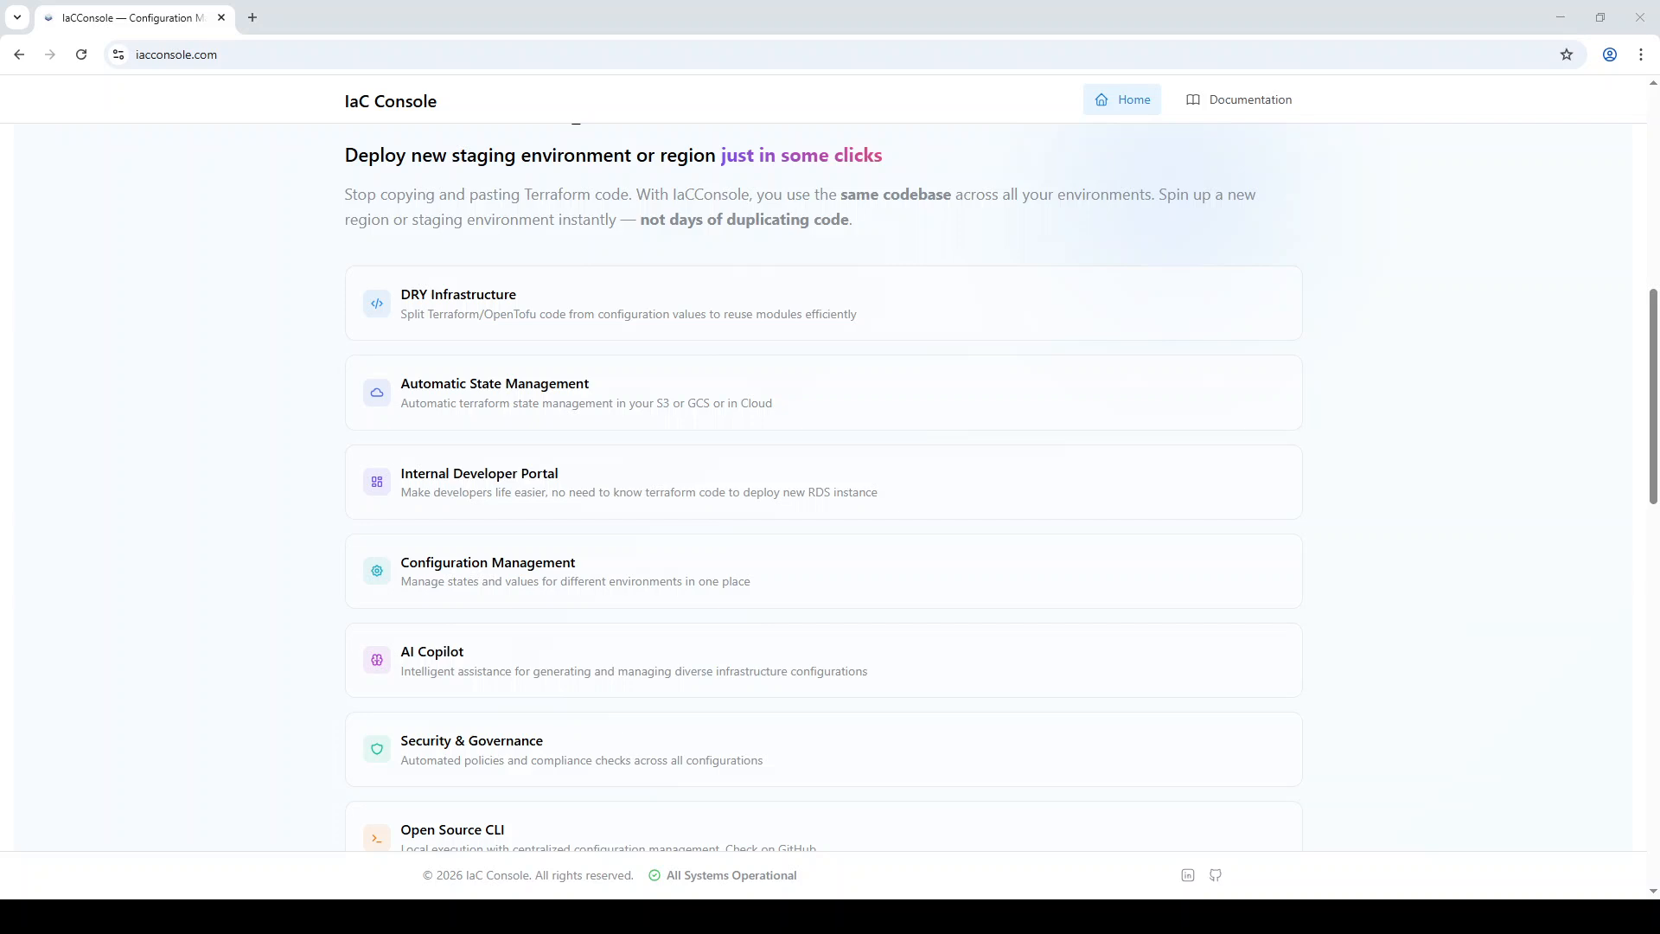
{"action": "scroll", "coordinate": [823, 493], "scroll_direction": "down", "scroll_amount": 1}
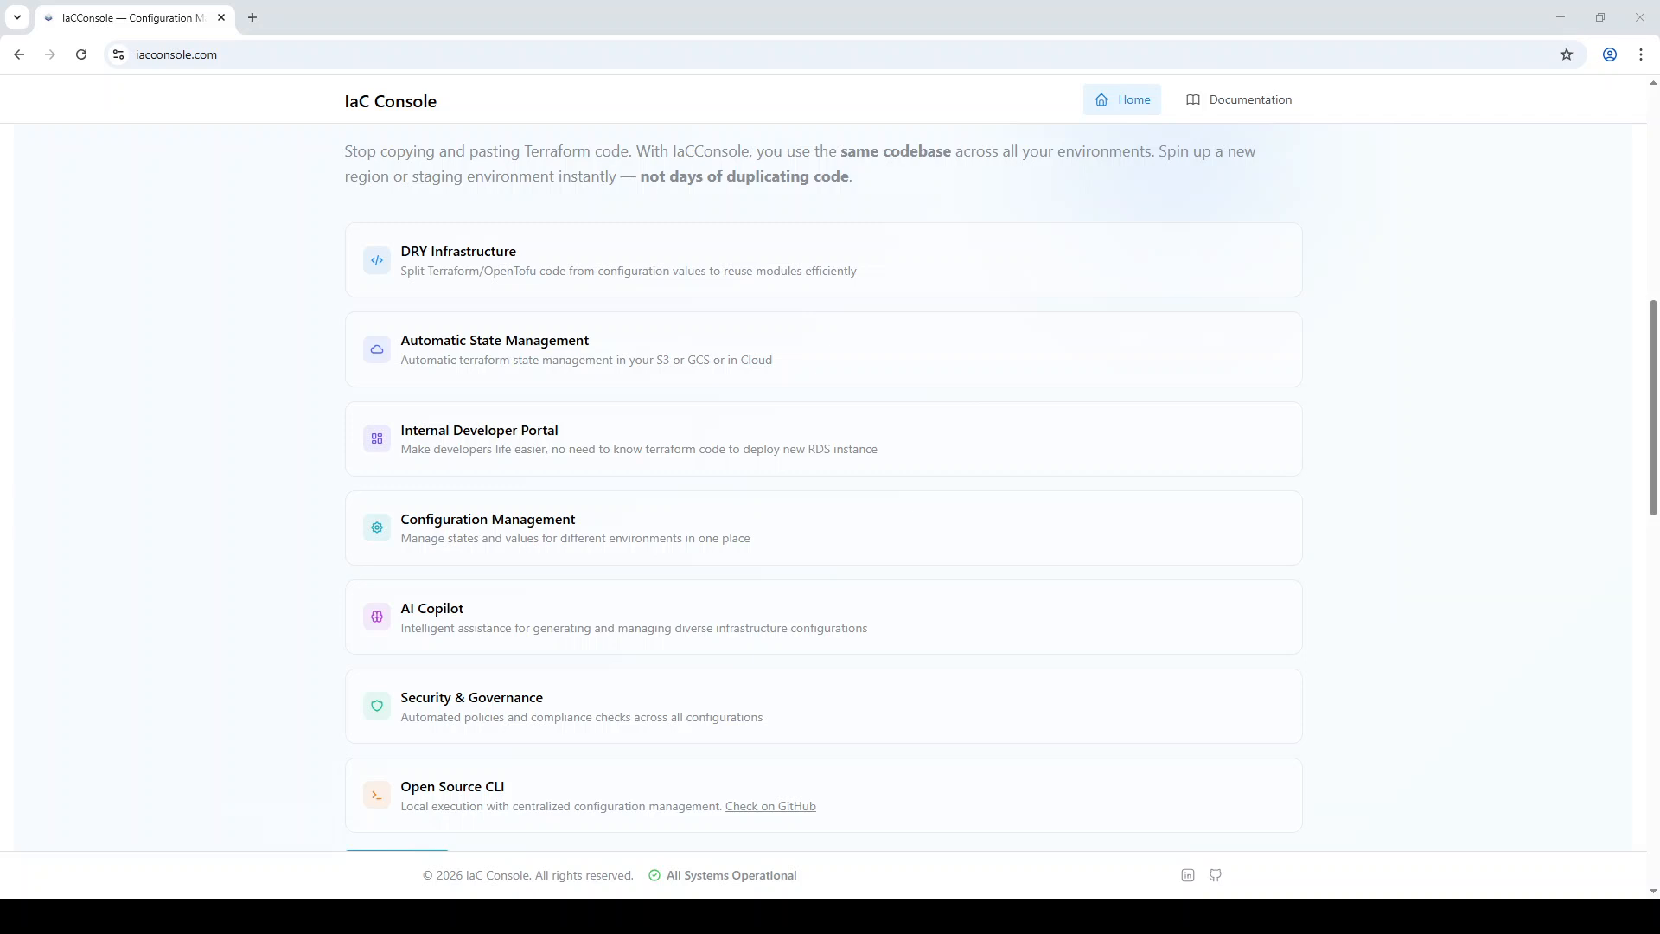
{"action": "scroll", "coordinate": [823, 487], "scroll_direction": "down", "scroll_amount": 1}
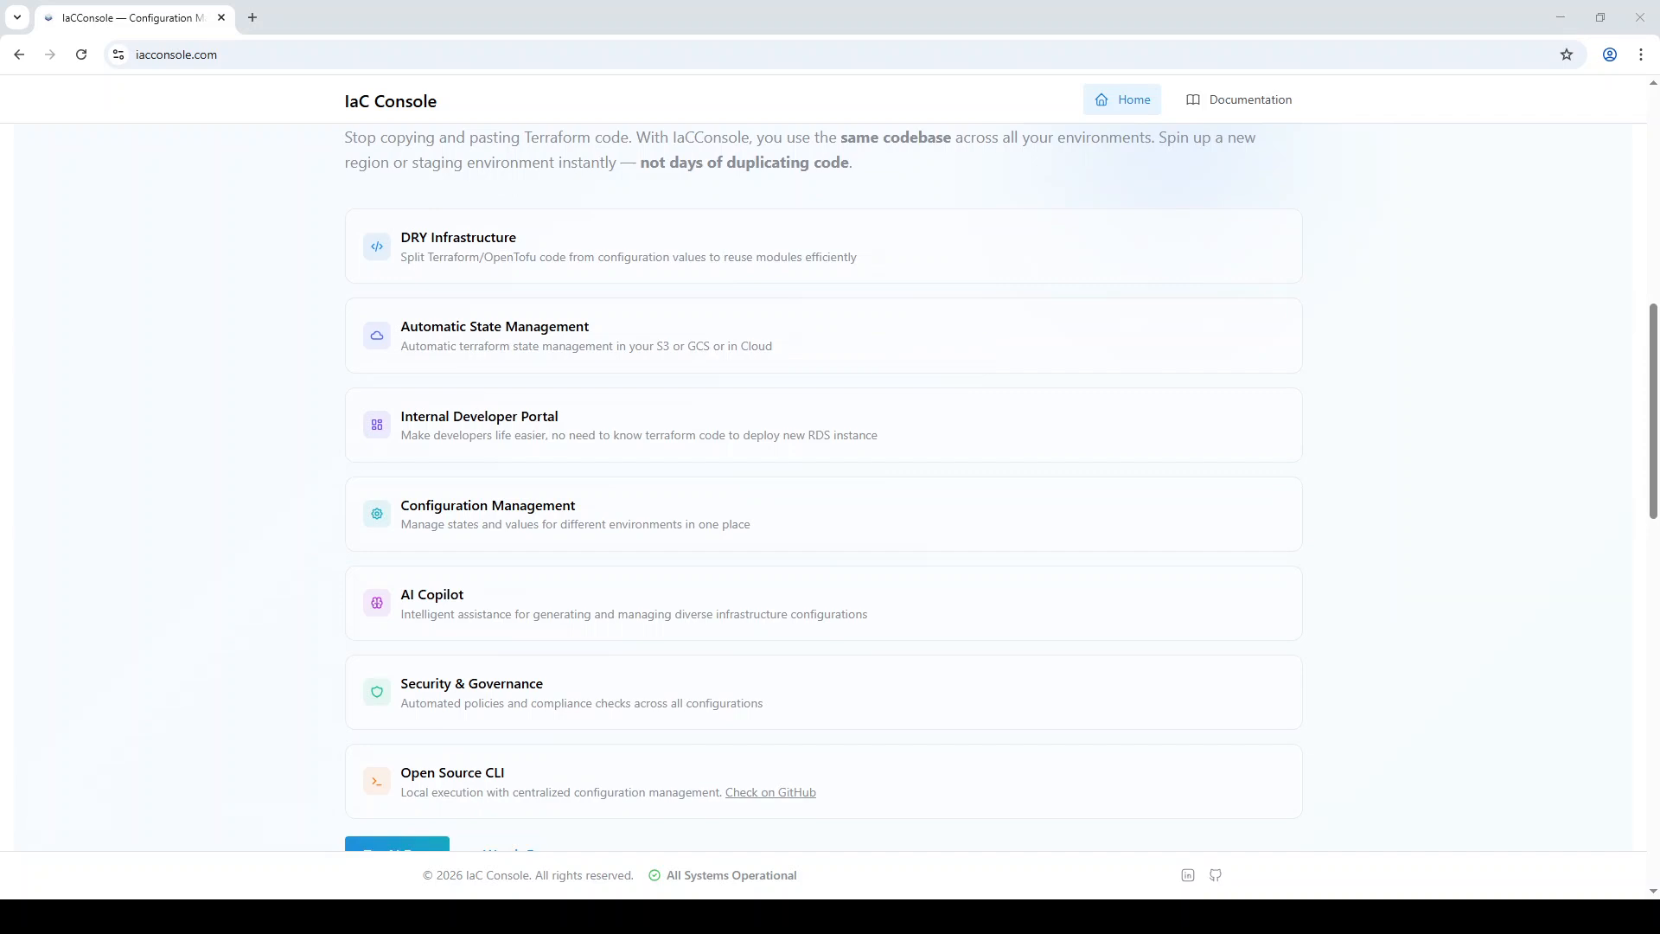
{"action": "scroll", "coordinate": [824, 488], "scroll_direction": "down", "scroll_amount": 1}
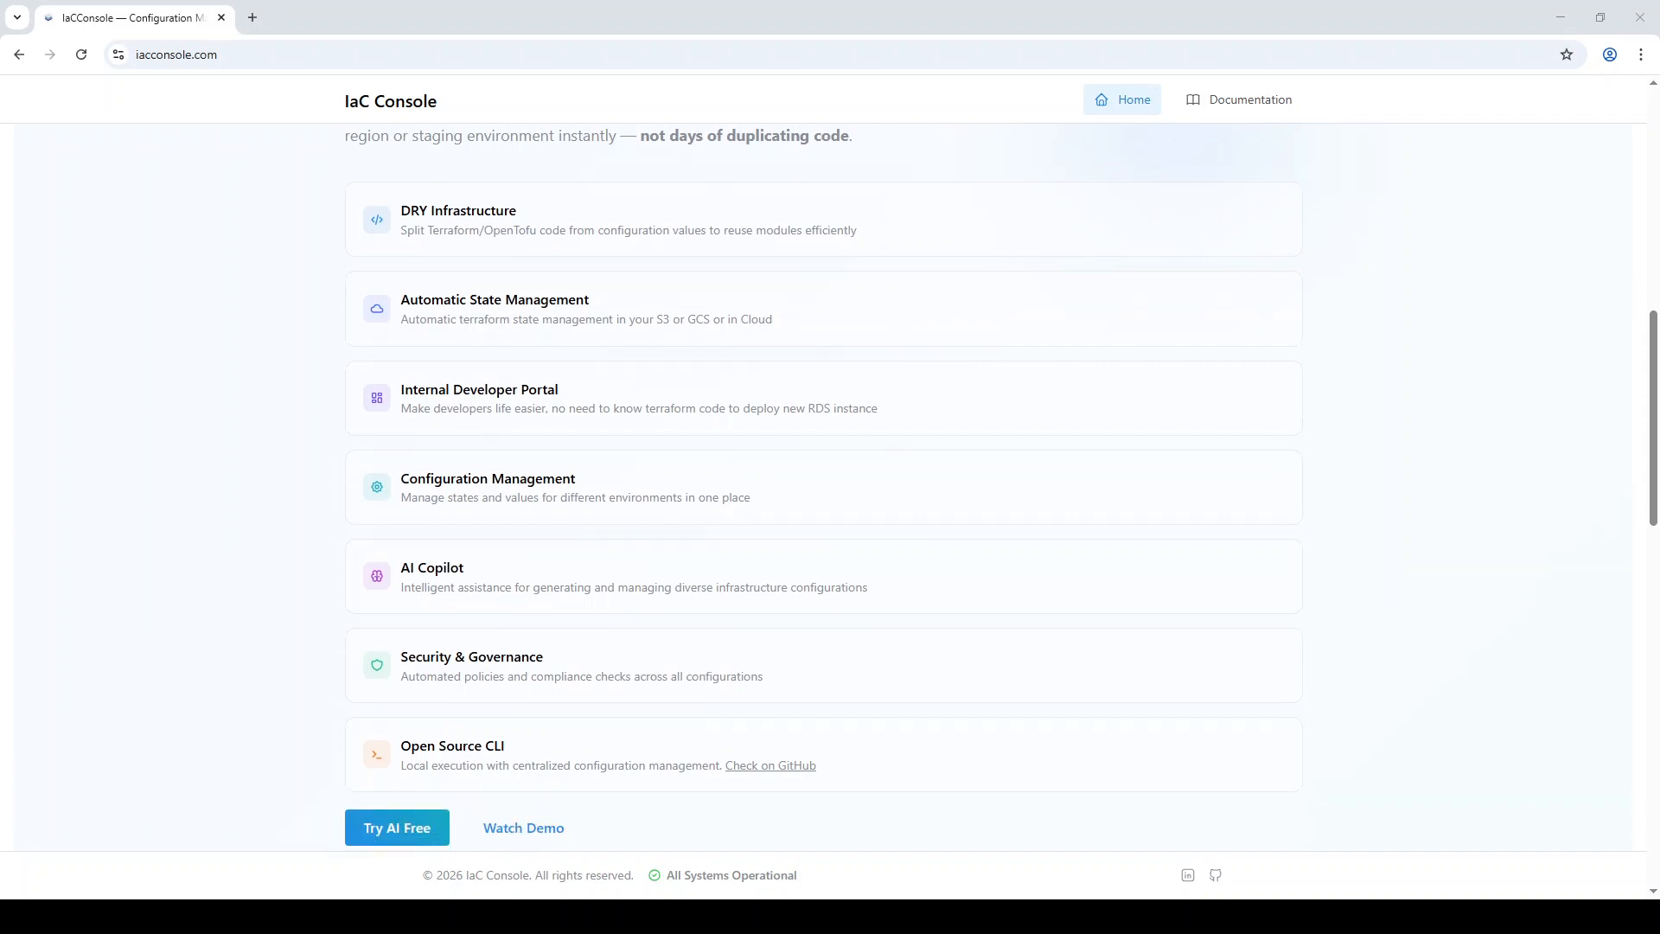
{"action": "scroll", "coordinate": [823, 488], "scroll_direction": "down", "scroll_amount": 1}
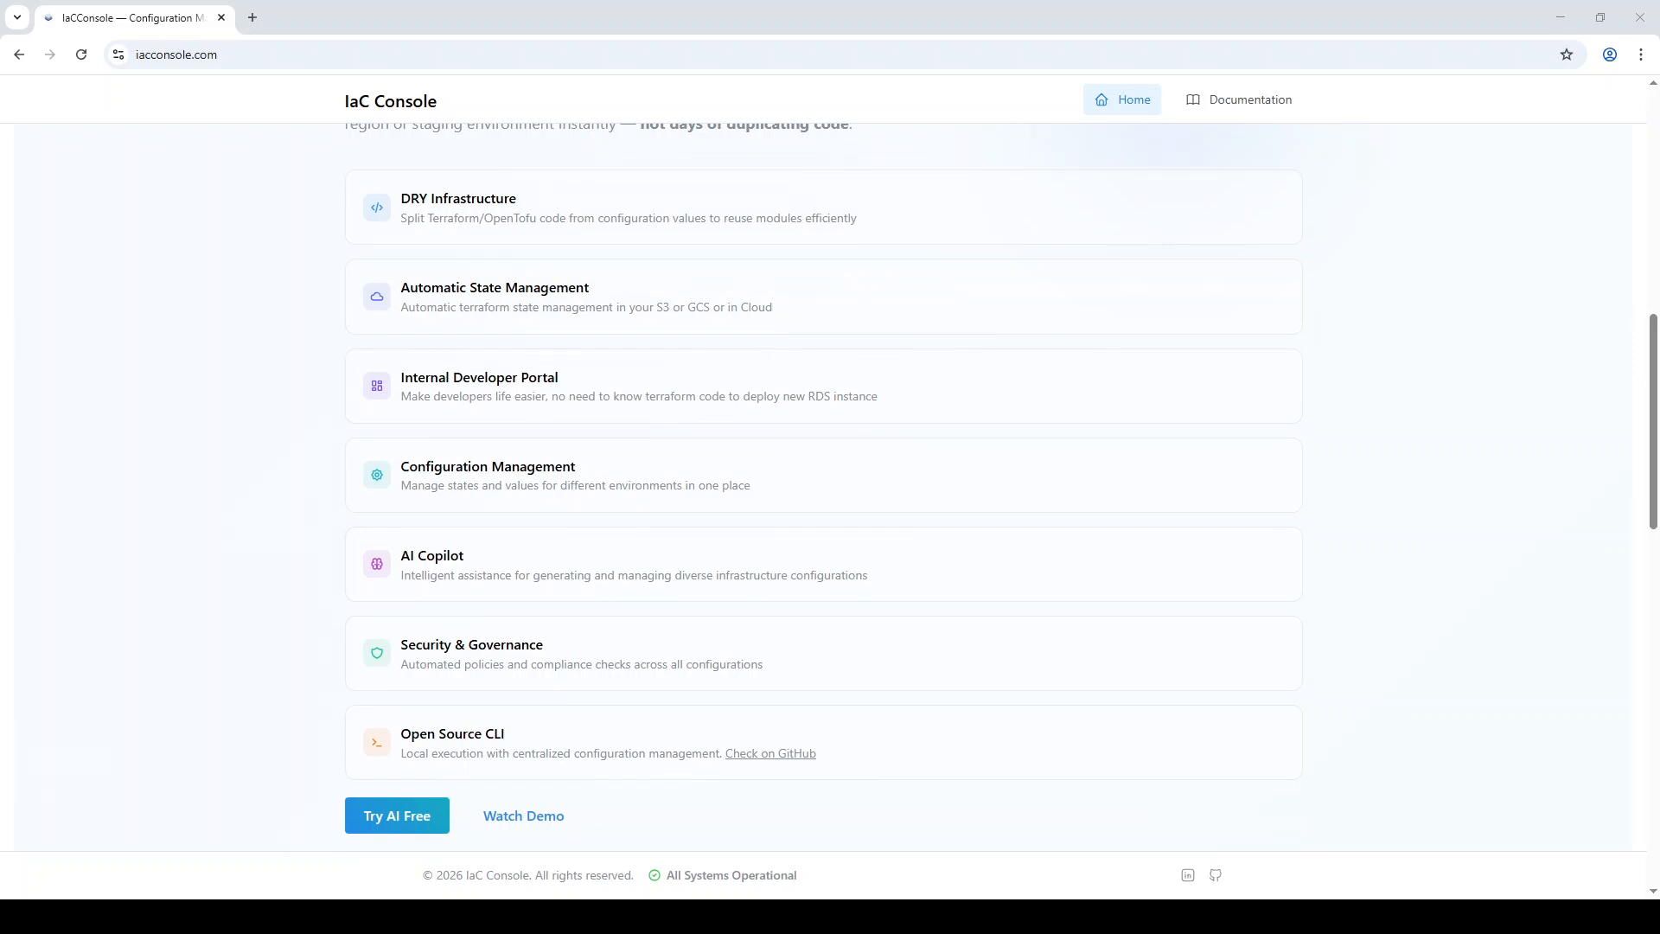
{"action": "scroll", "coordinate": [823, 488], "scroll_direction": "down", "scroll_amount": 1}
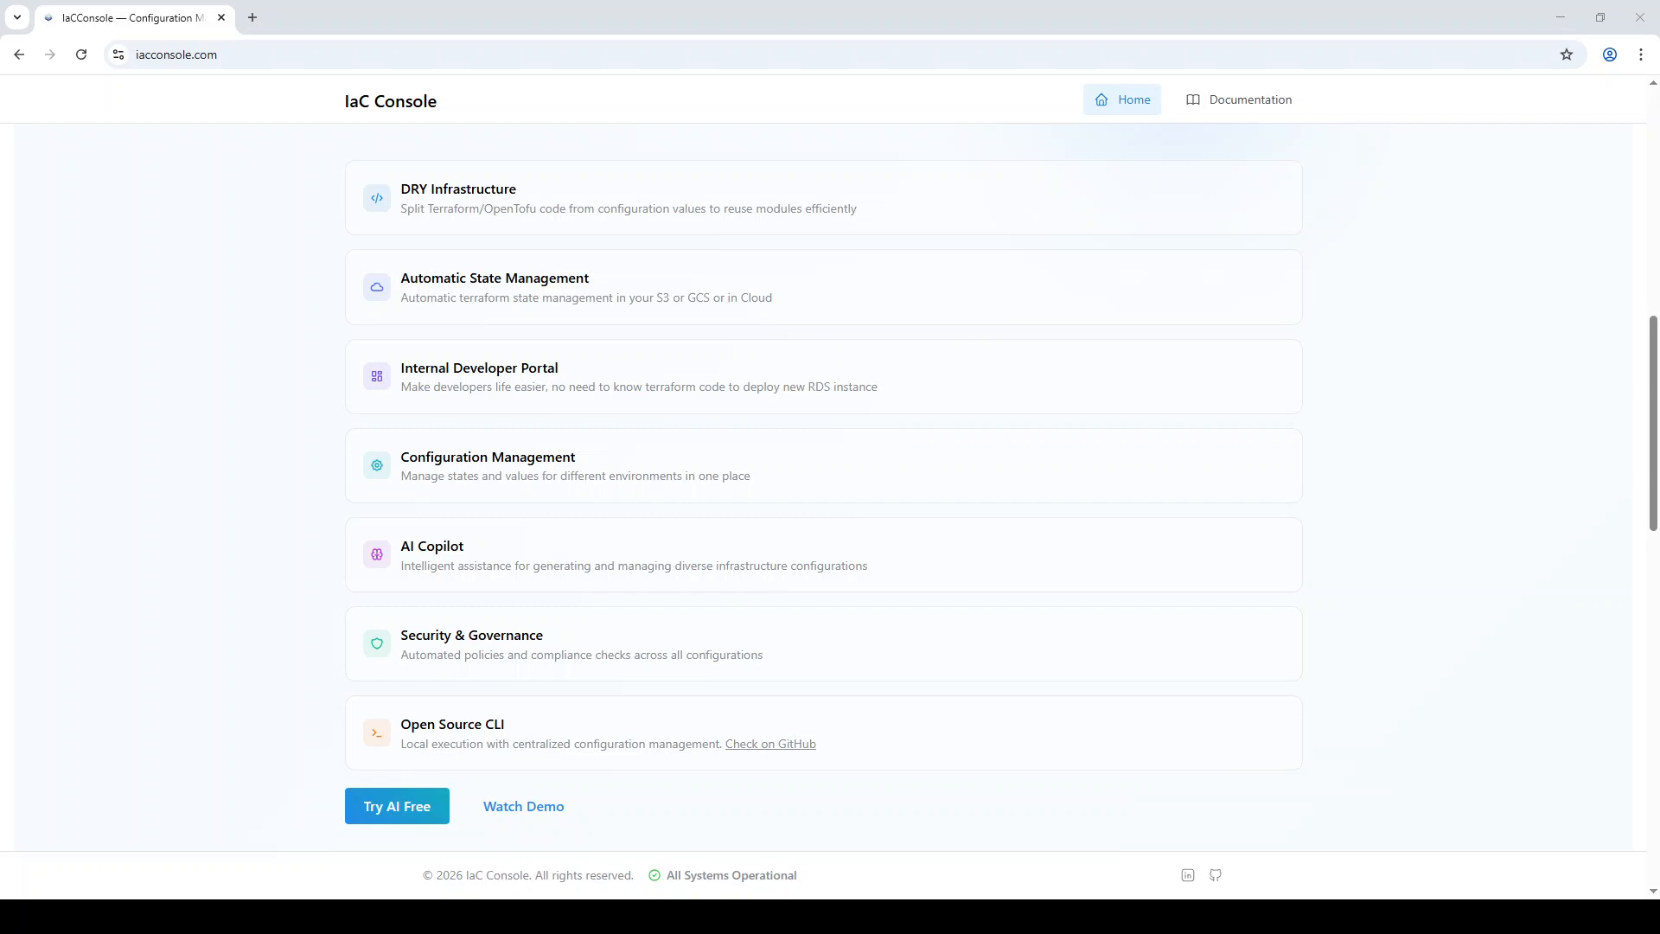
{"action": "scroll", "coordinate": [828, 495], "scroll_direction": "up", "scroll_amount": 3}
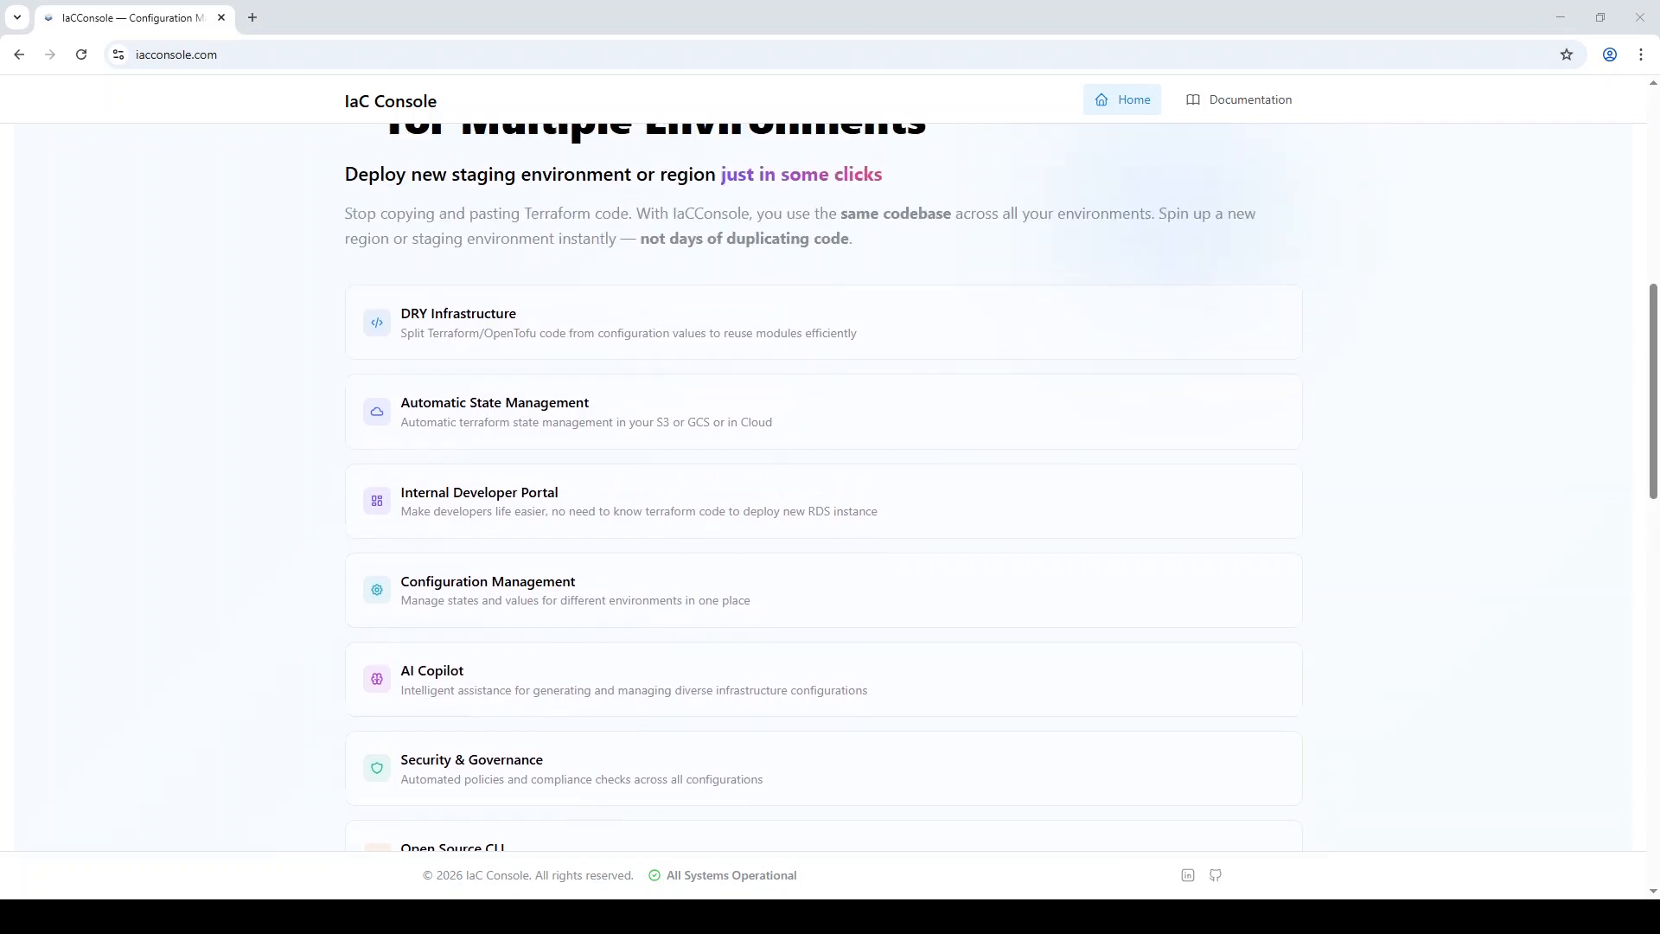
{"action": "scroll", "coordinate": [829, 486], "scroll_direction": "down", "scroll_amount": 2}
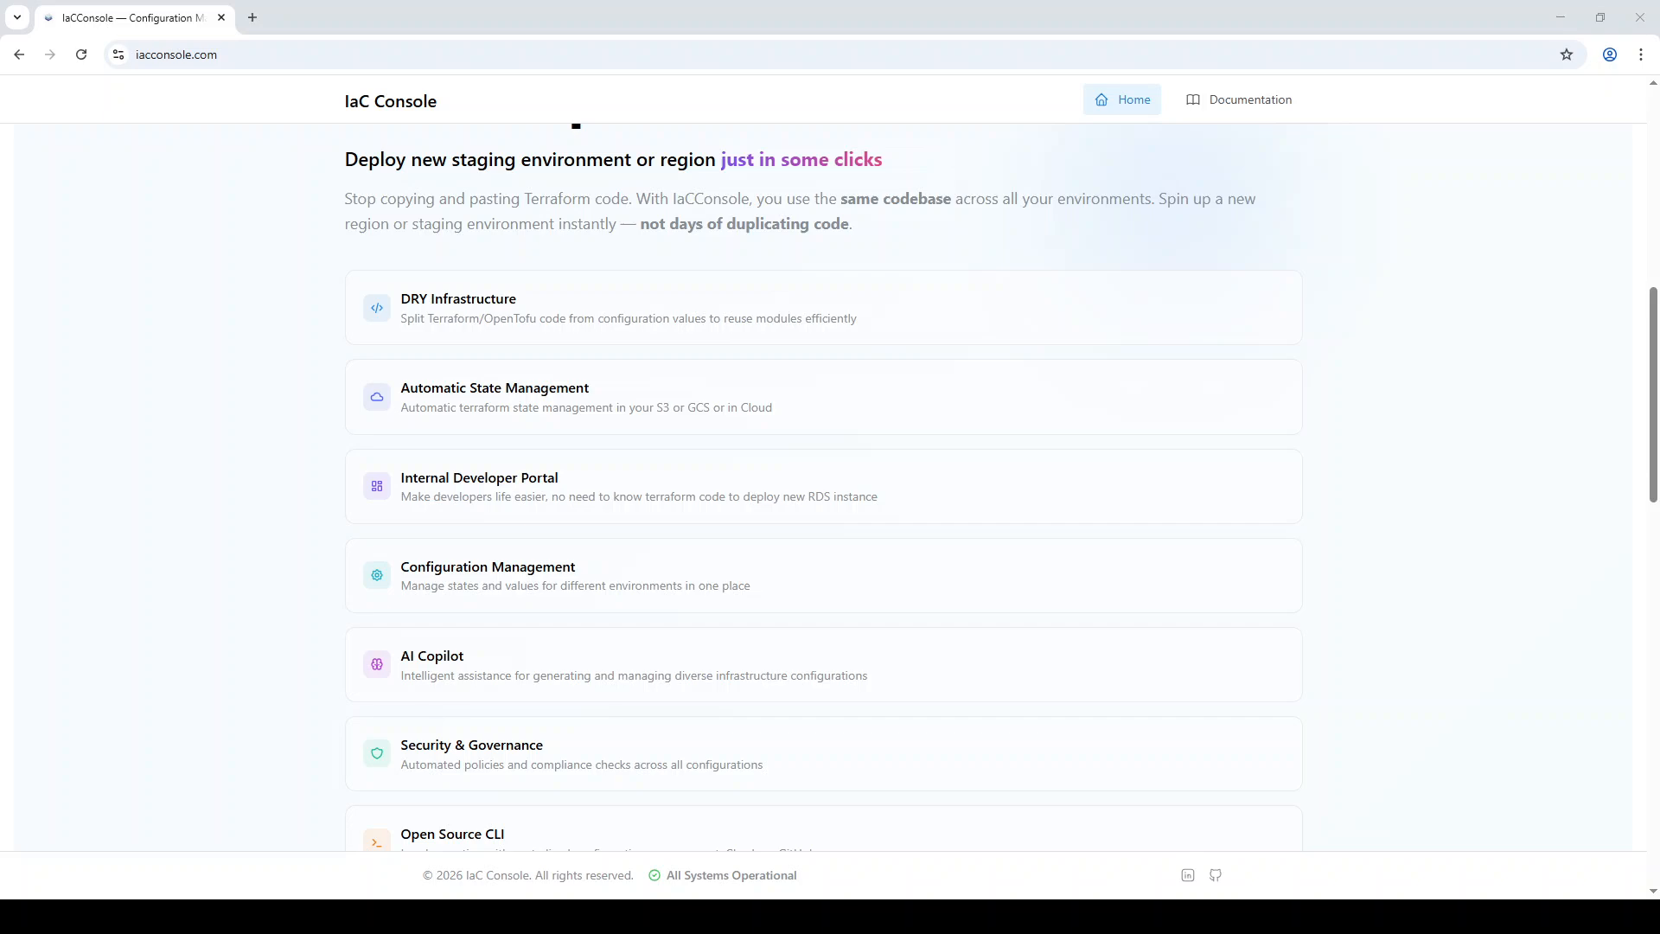
{"action": "scroll", "coordinate": [828, 486], "scroll_direction": "up", "scroll_amount": 6}
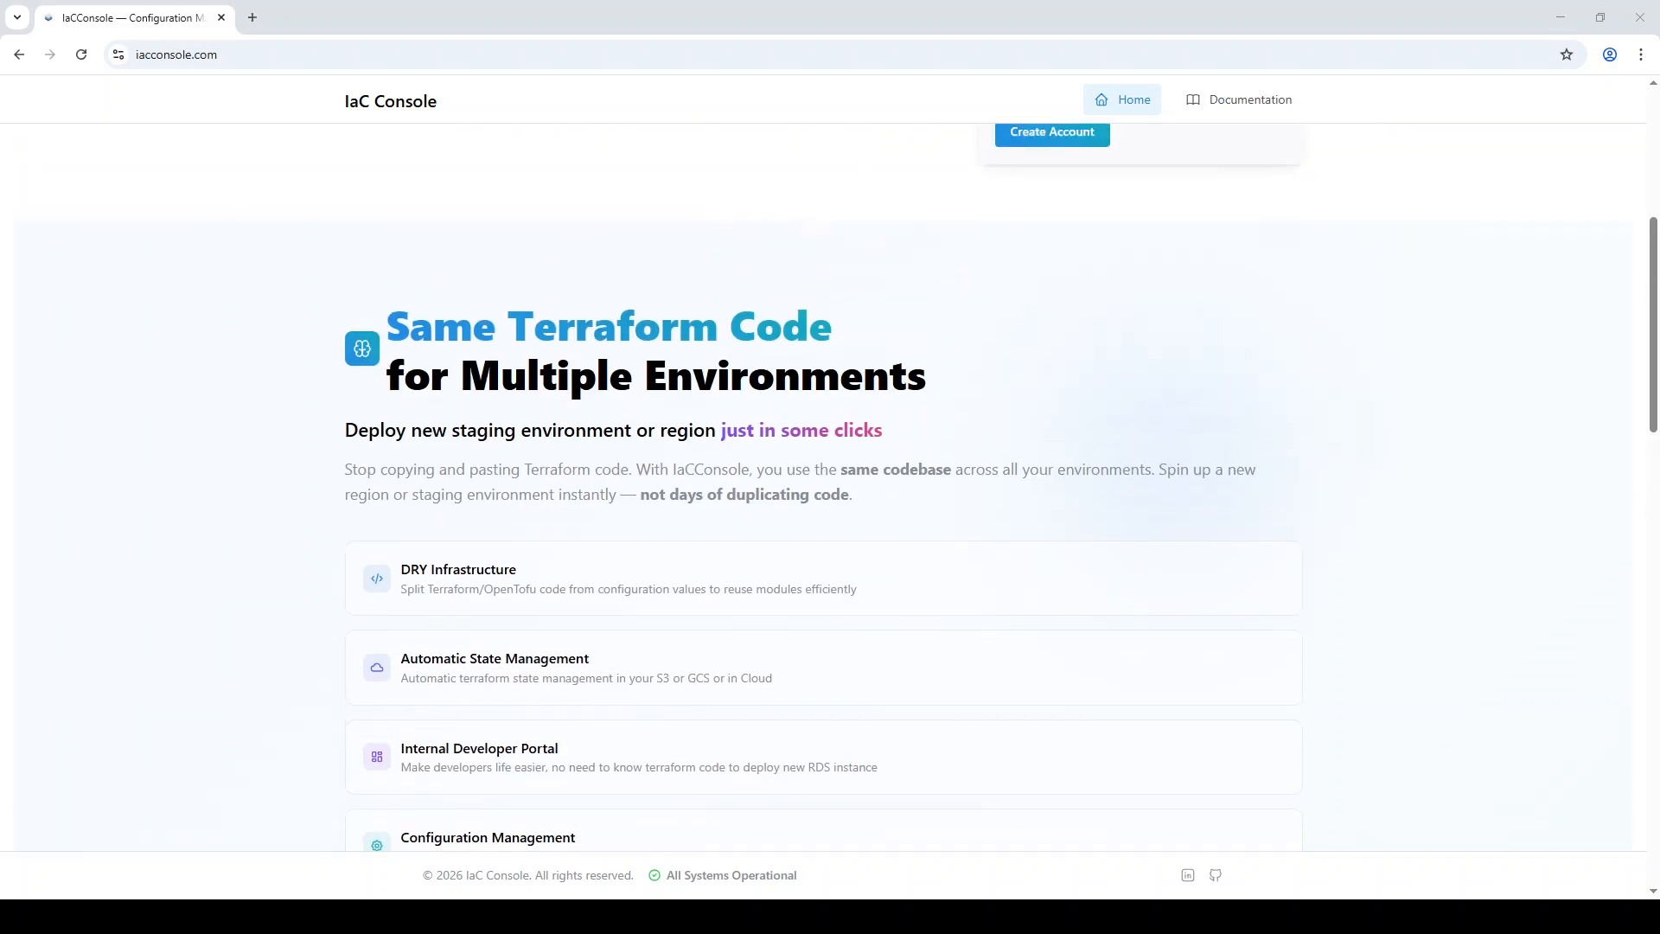
{"action": "scroll", "coordinate": [829, 487], "scroll_direction": "down", "scroll_amount": 5}
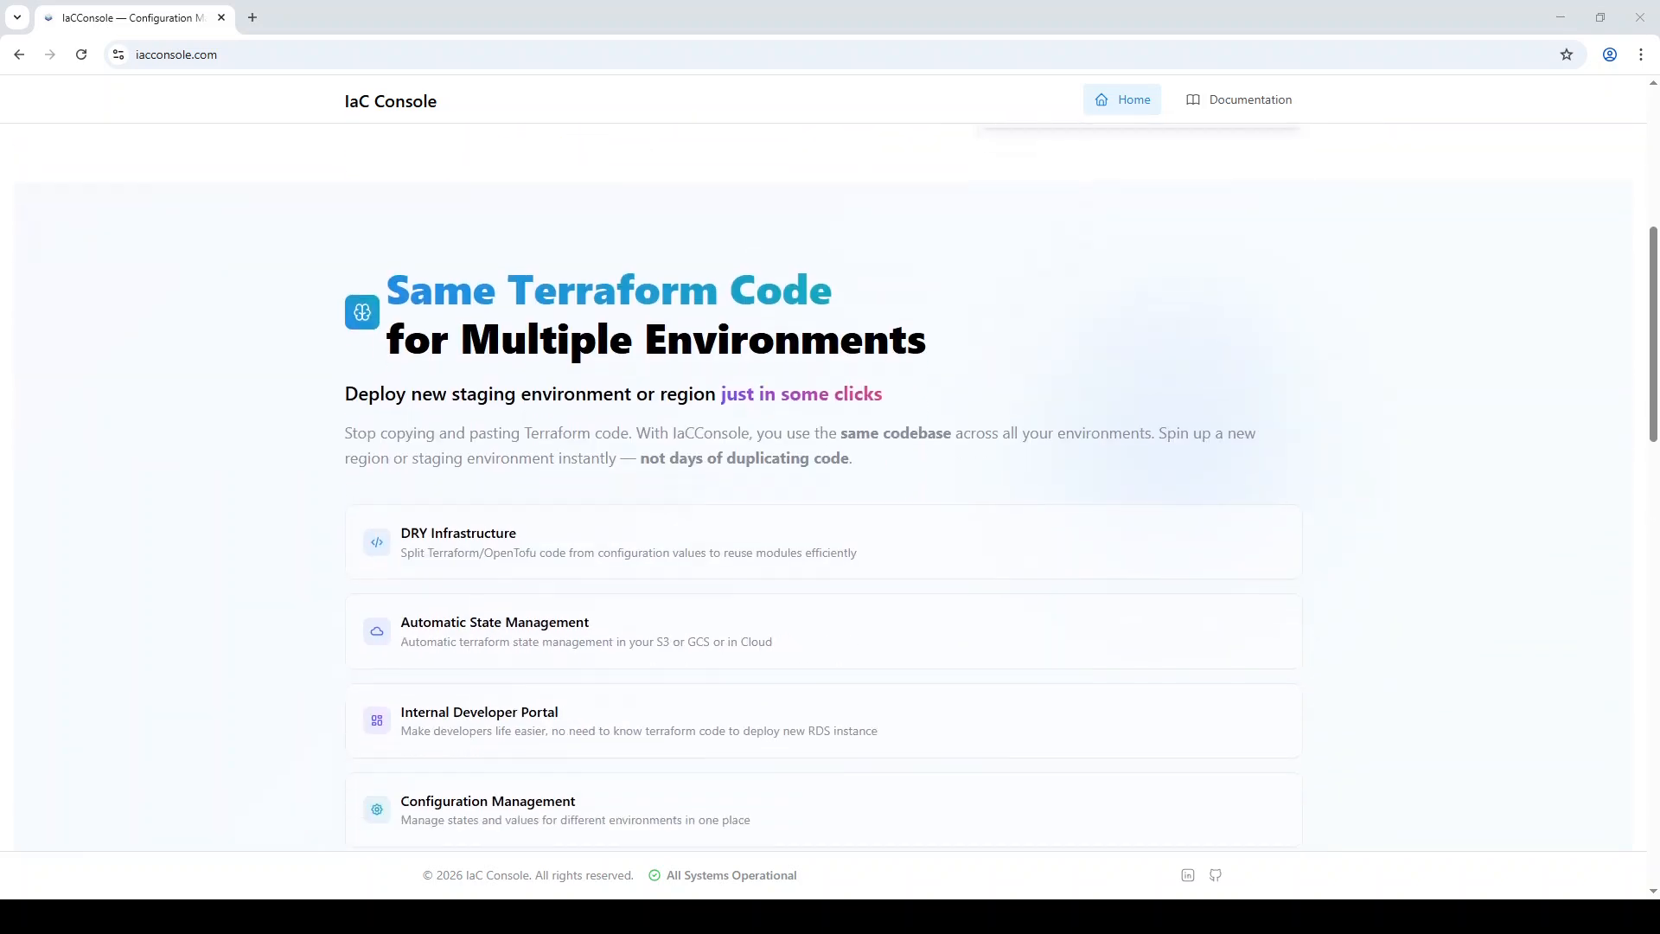
{"action": "scroll", "coordinate": [828, 487], "scroll_direction": "down", "scroll_amount": 1}
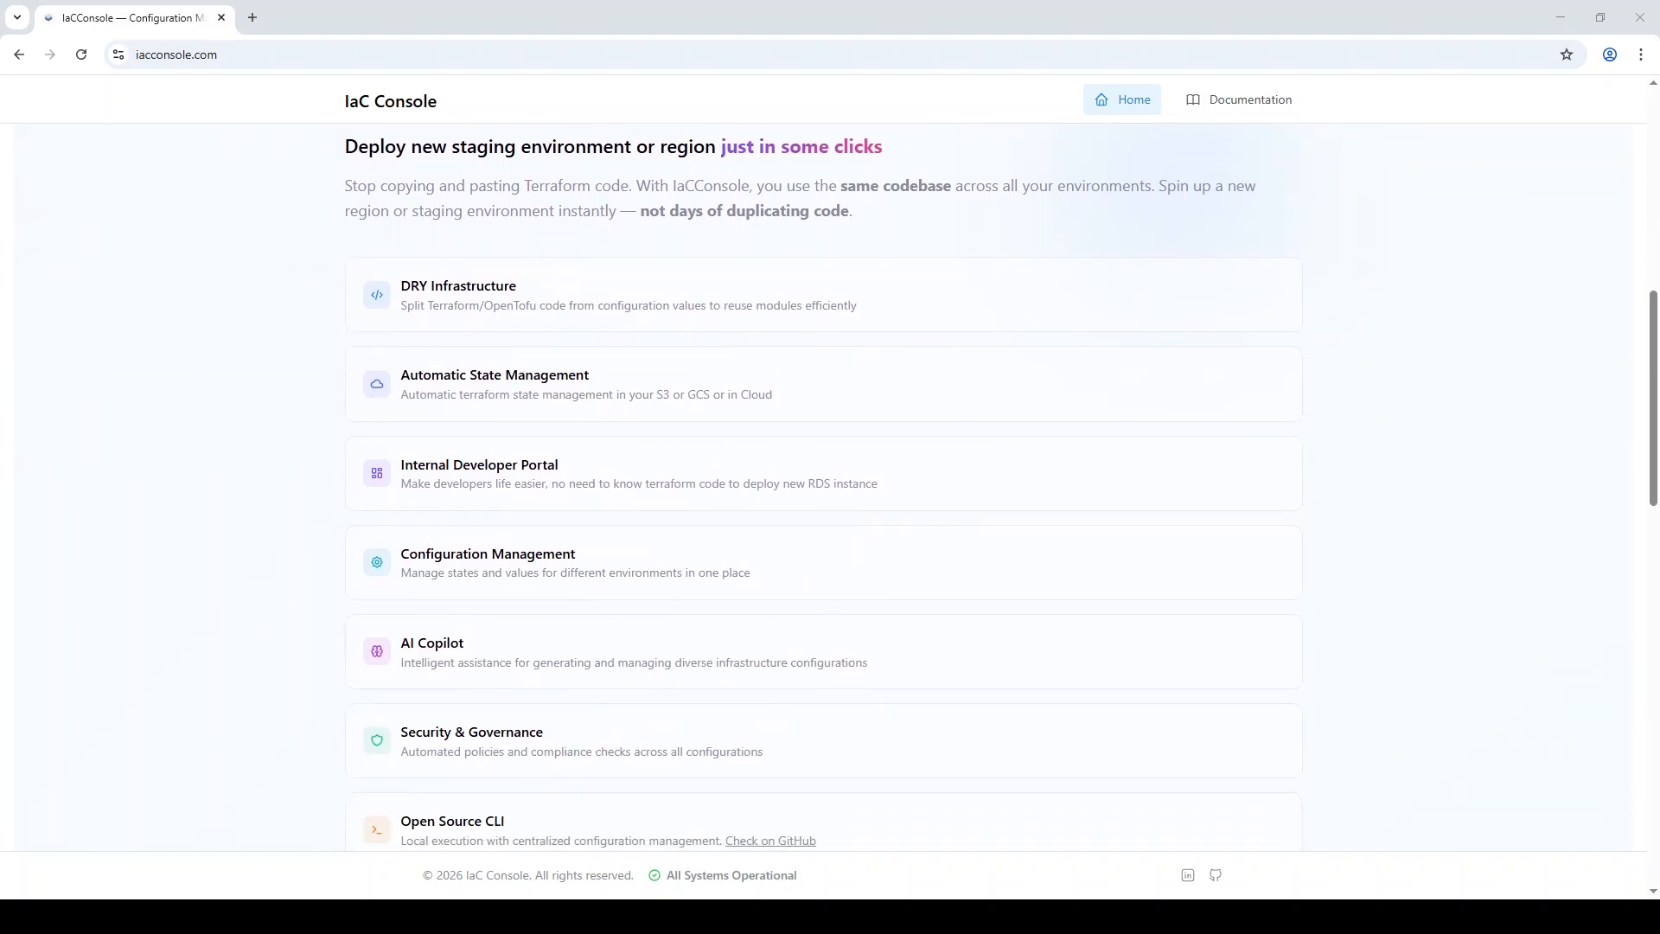
{"action": "scroll", "coordinate": [829, 268], "scroll_direction": "down", "scroll_amount": 1}
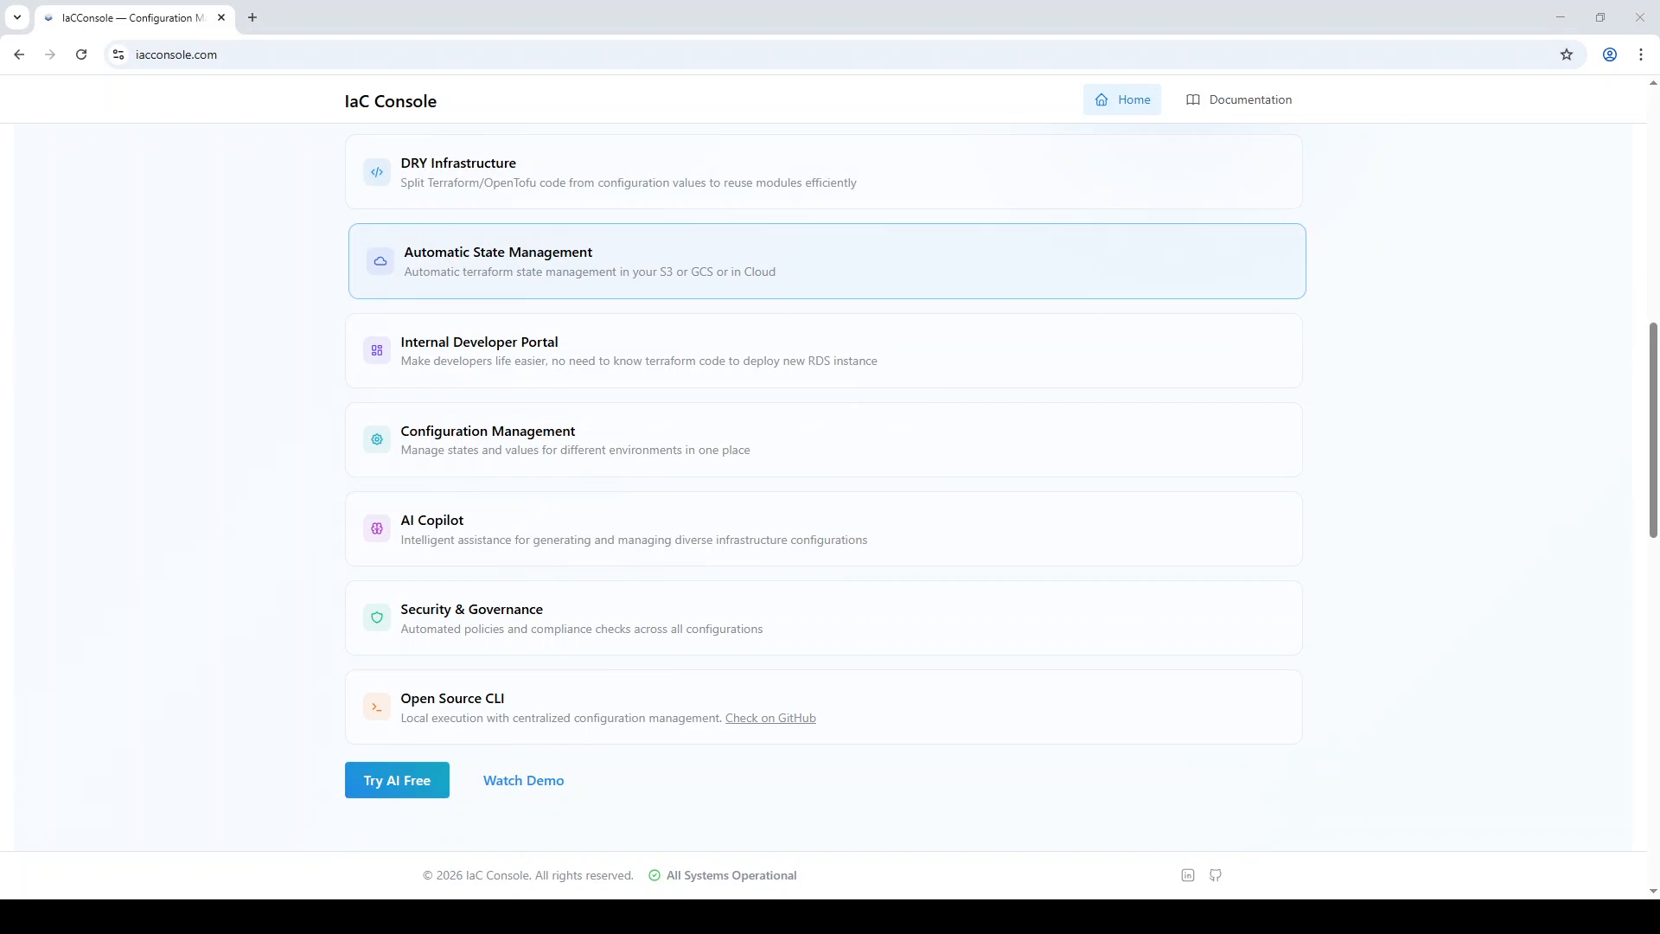
{"action": "scroll", "coordinate": [828, 250], "scroll_direction": "down", "scroll_amount": 1}
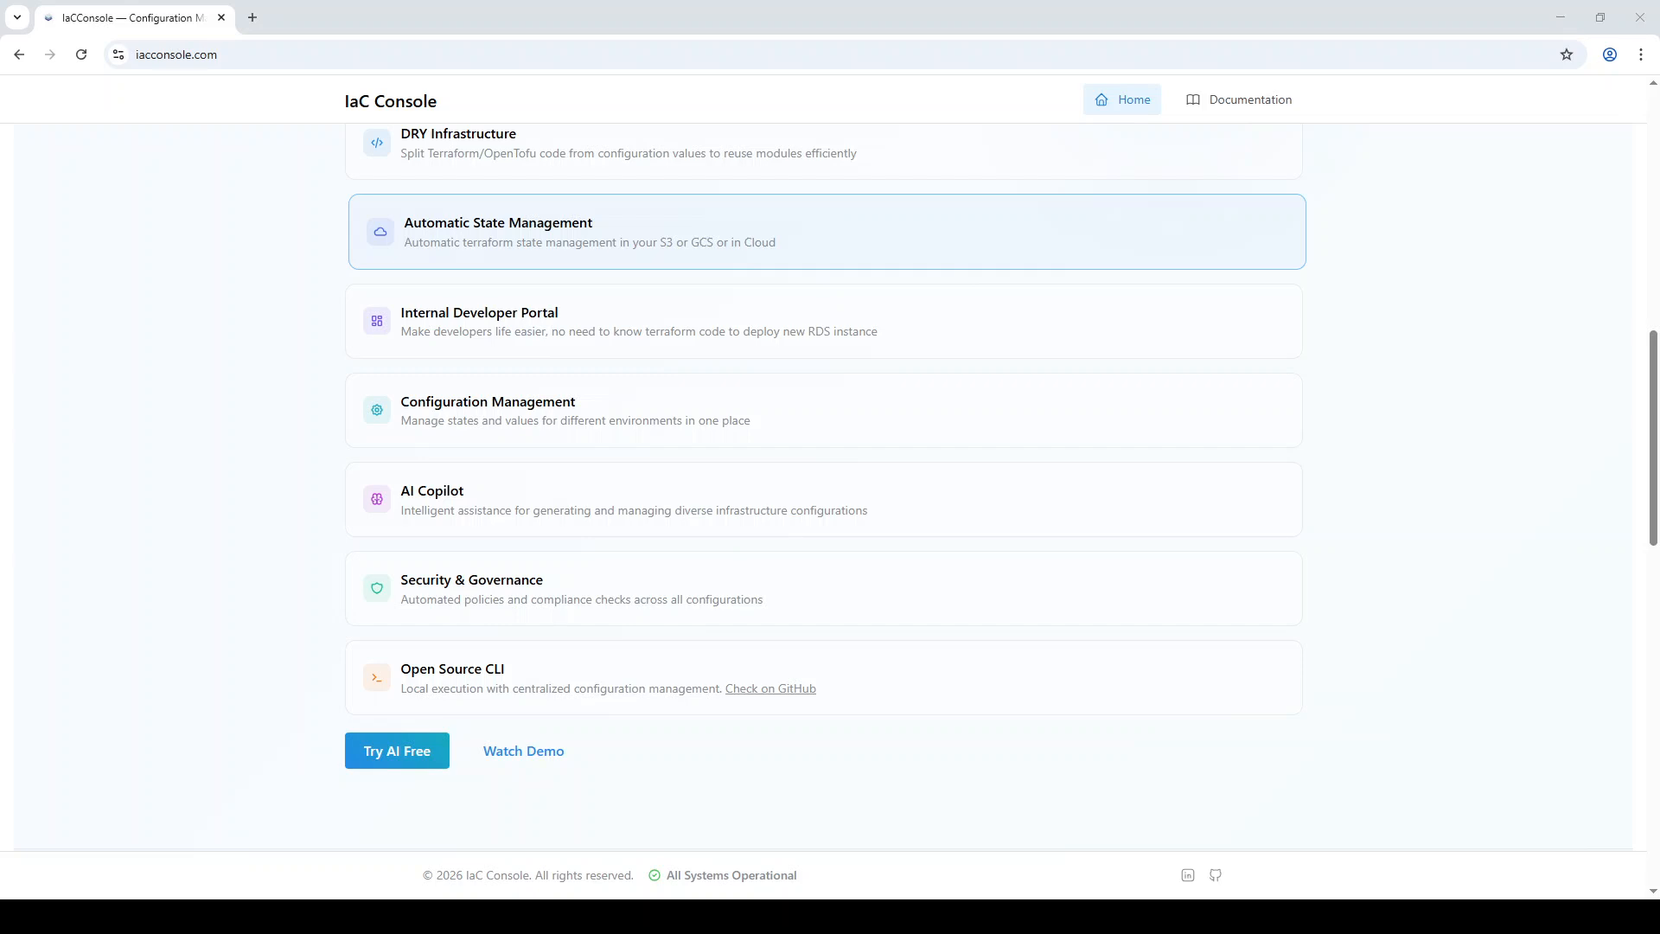
{"action": "scroll", "coordinate": [829, 232], "scroll_direction": "down", "scroll_amount": 2}
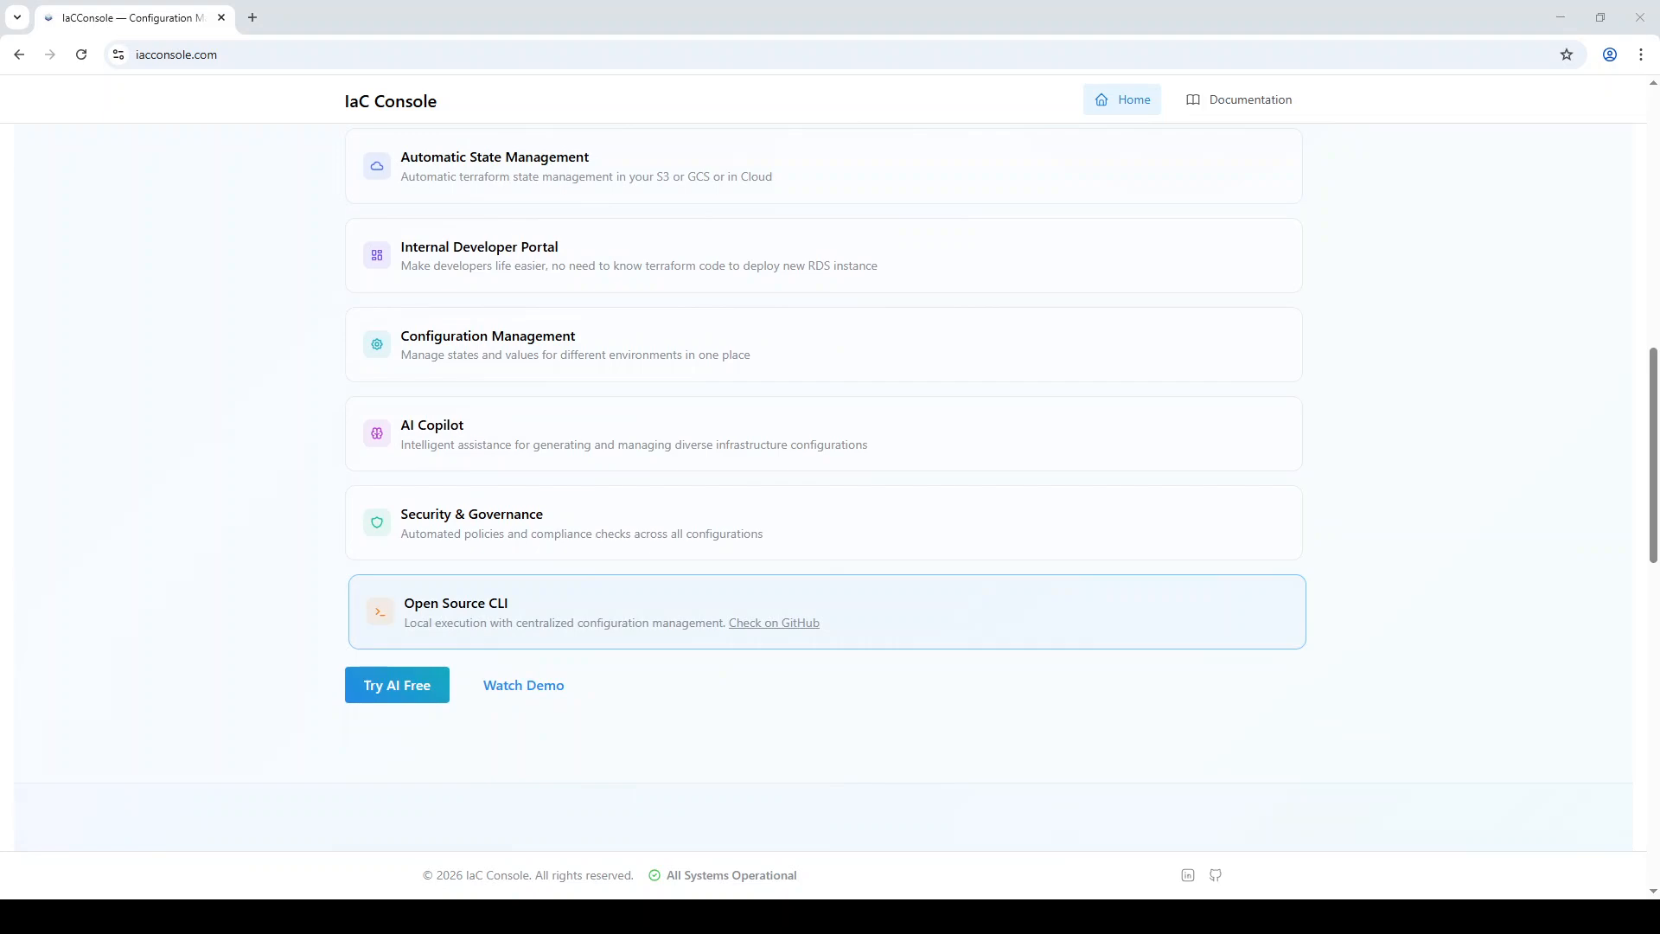
- Return to the homepage's introduction and open the demo console
{"action": "scroll", "coordinate": [828, 484], "scroll_direction": "up", "scroll_amount": 10}
{"action": "scroll", "coordinate": [829, 484], "scroll_direction": "up", "scroll_amount": 2}
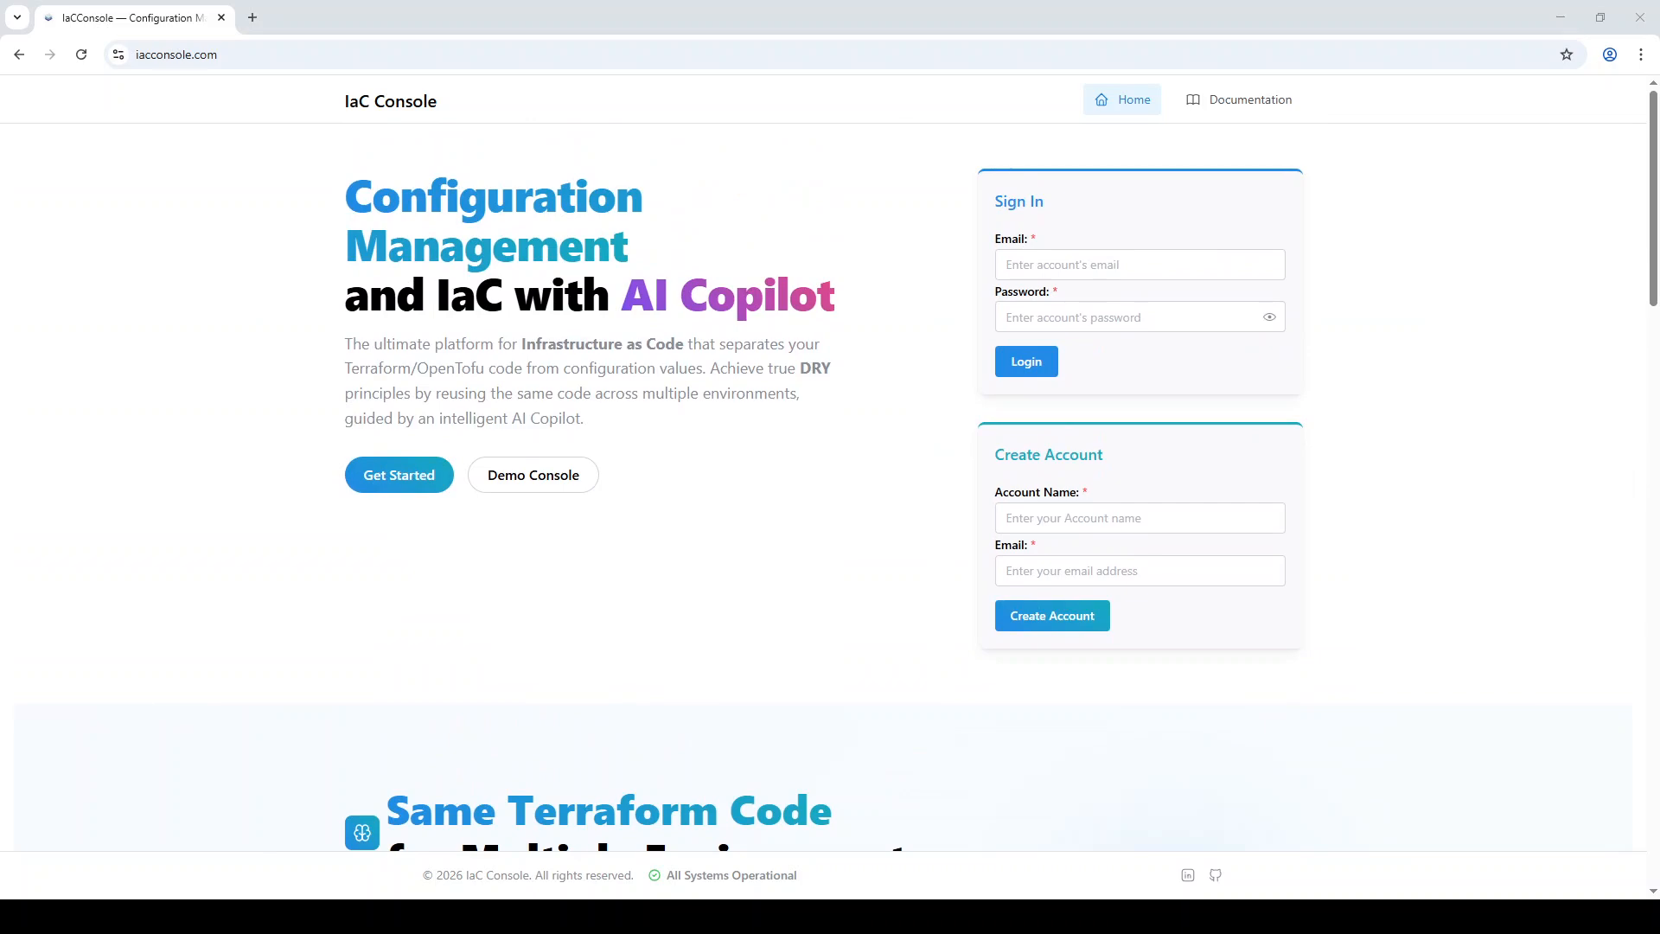
{"action": "scroll", "coordinate": [828, 484], "scroll_direction": "down", "scroll_amount": 7}
{"action": "scroll", "coordinate": [828, 484], "scroll_direction": "up", "scroll_amount": 6}
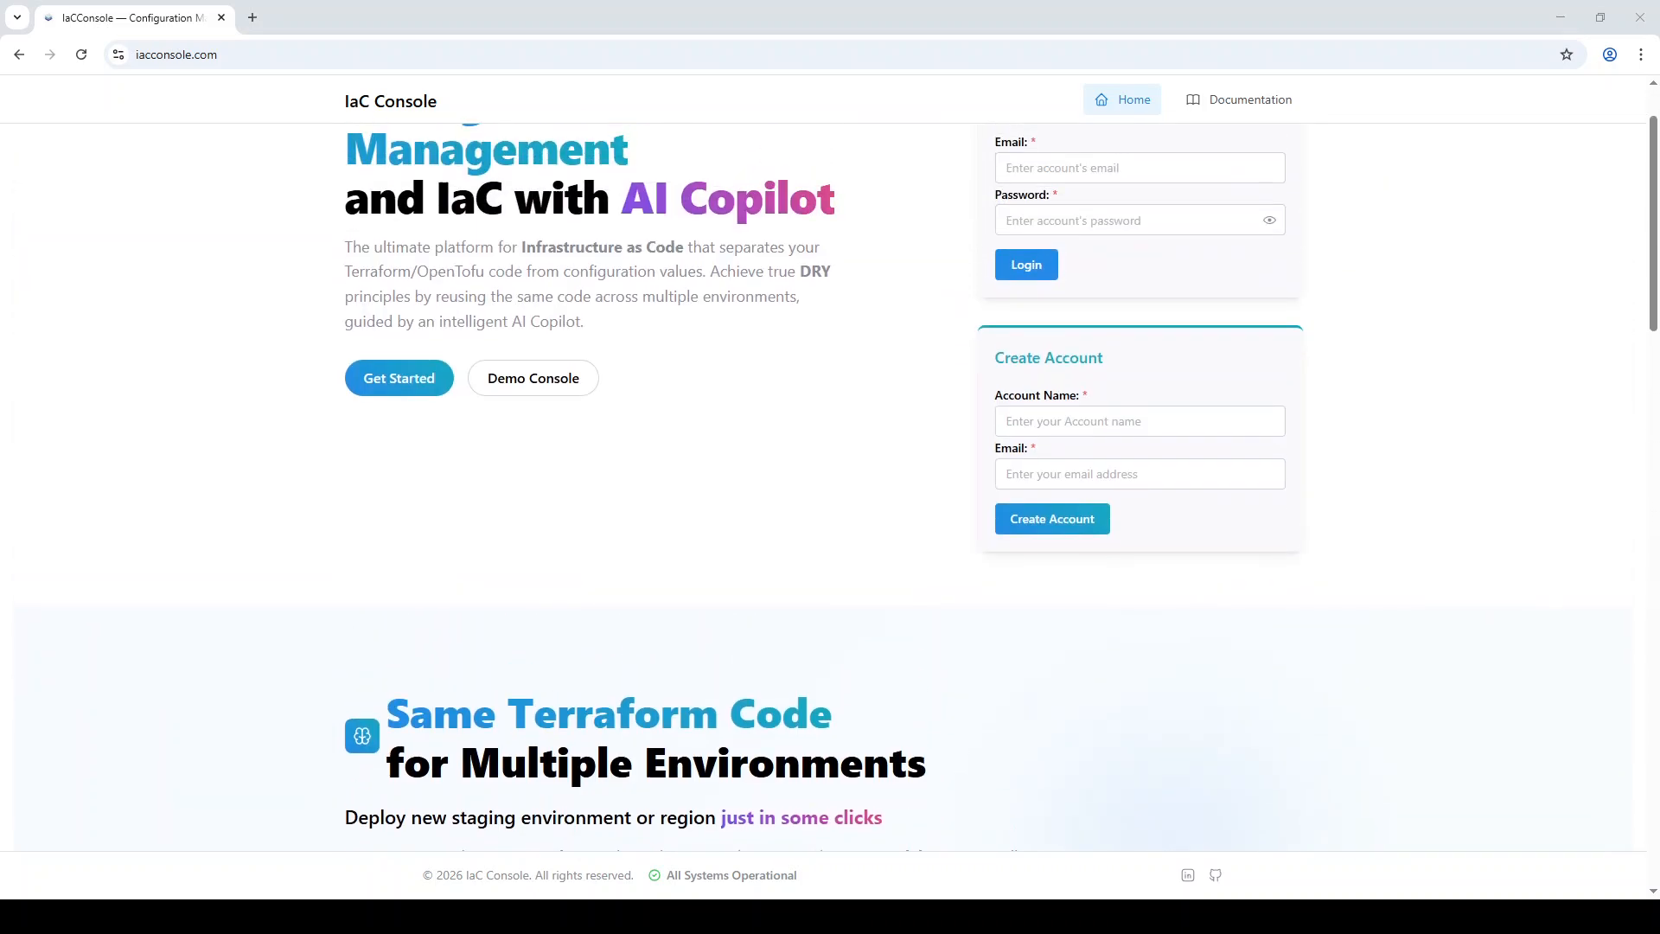
{"action": "scroll", "coordinate": [829, 484], "scroll_direction": "up", "scroll_amount": 1}
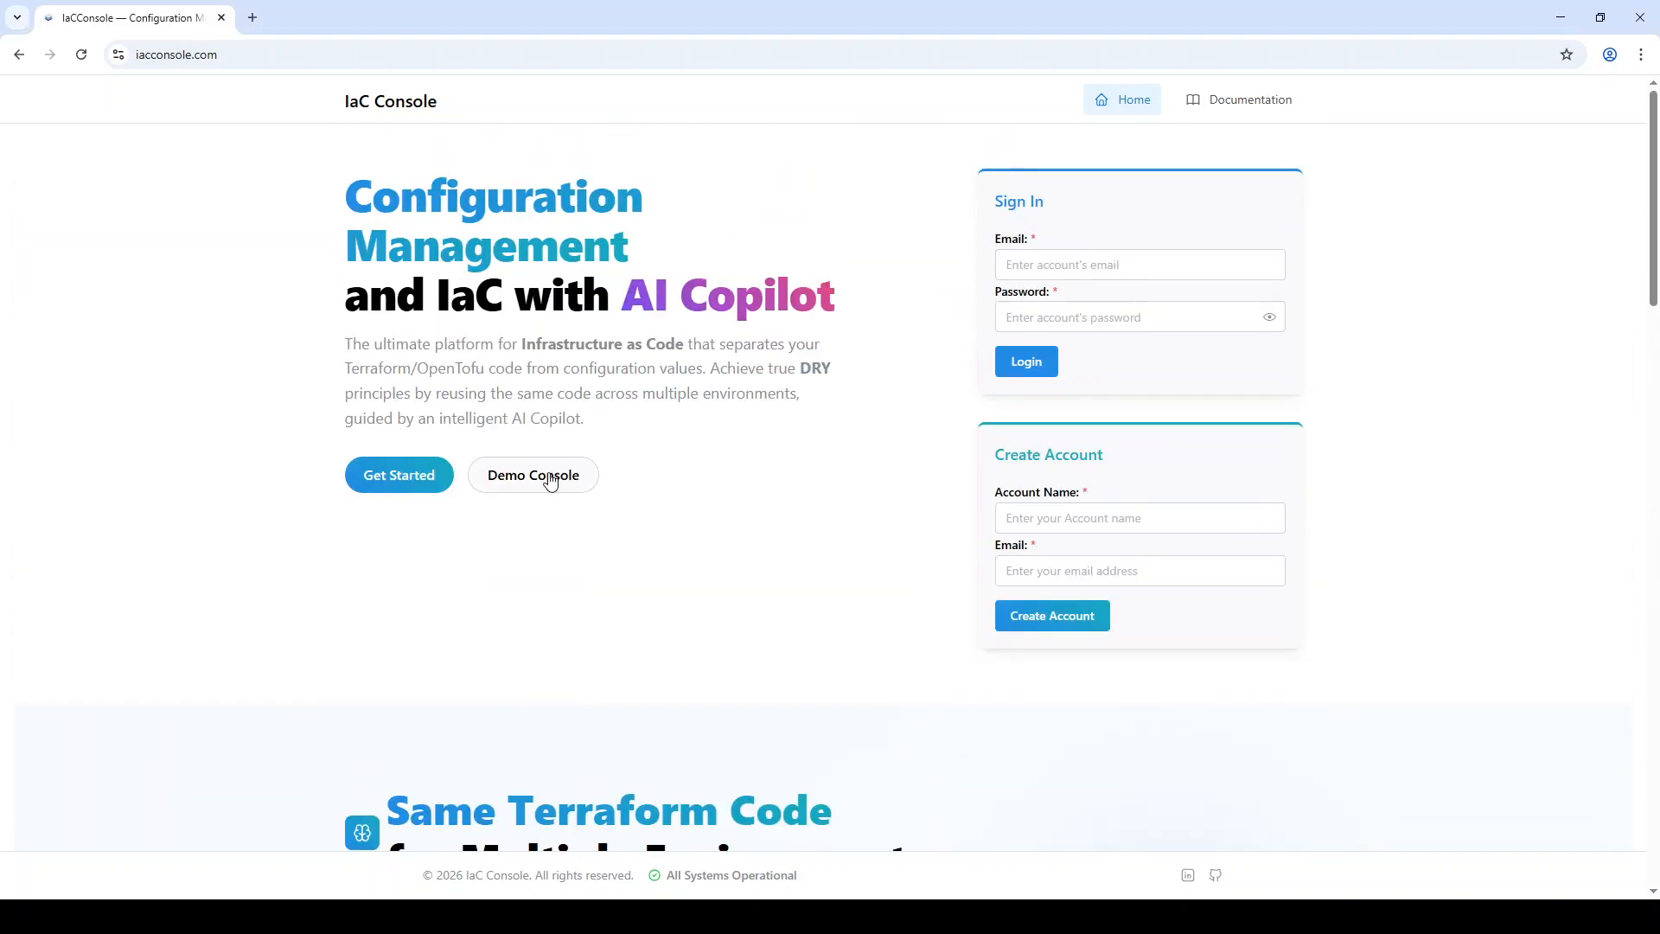
{"action": "left_click", "coordinate": [550, 481]}
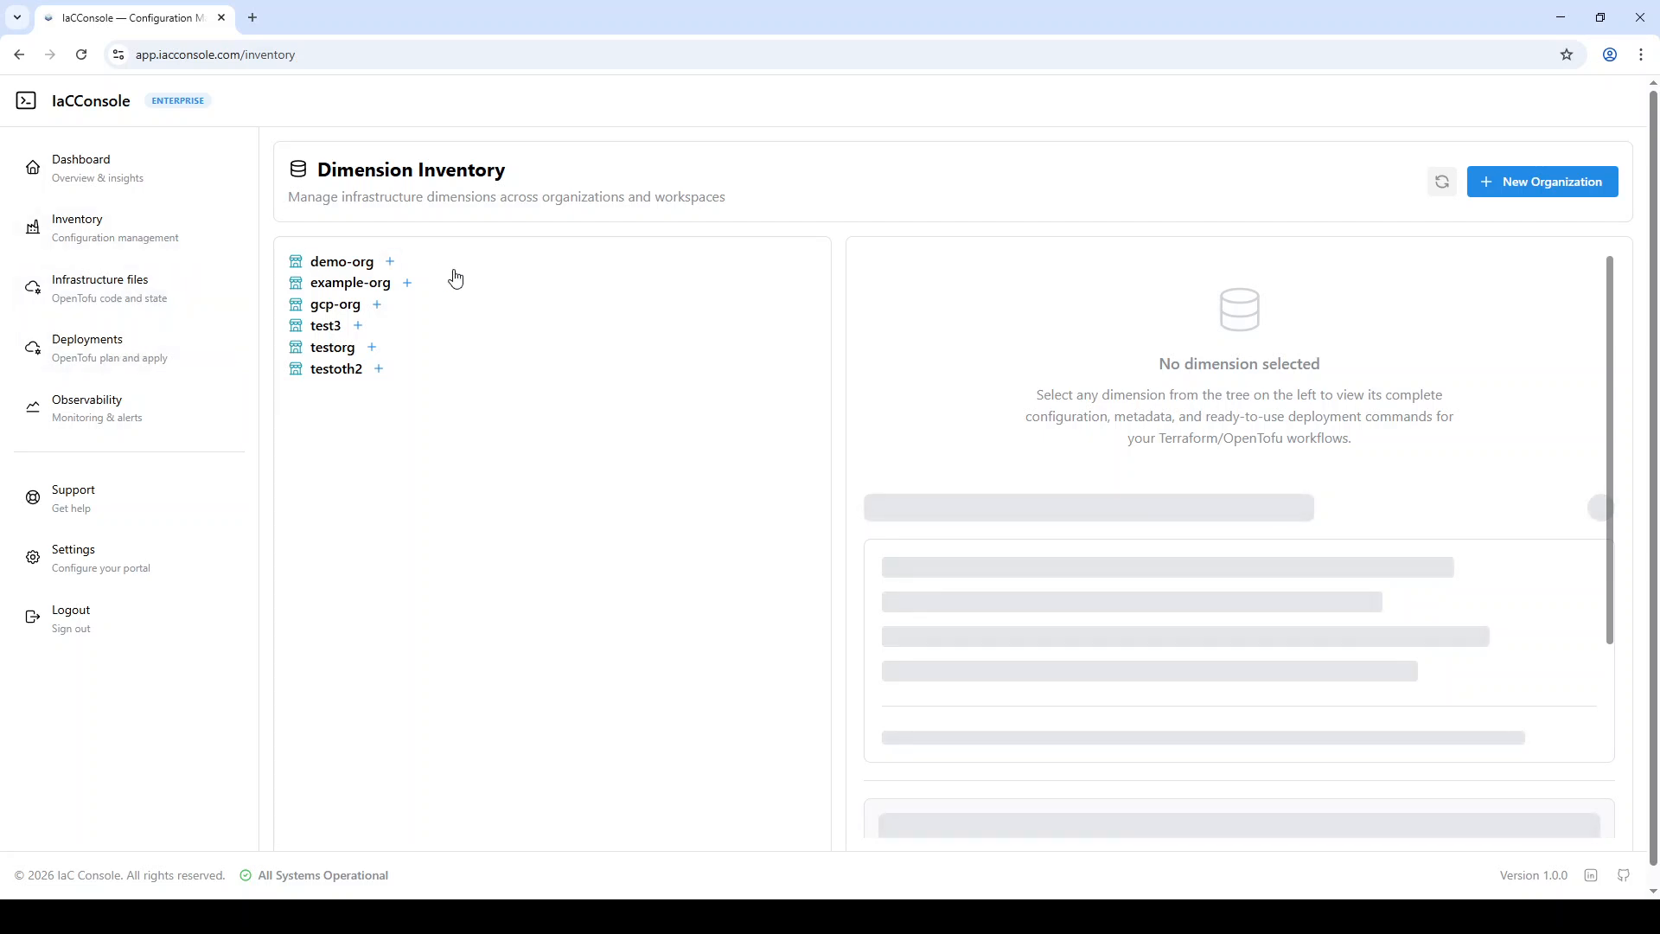
- Expand example-org's master workspace with its account and datacenter dimensions, and view the details of the dev-2 datacenter
{"action": "left_click", "coordinate": [506, 290]}
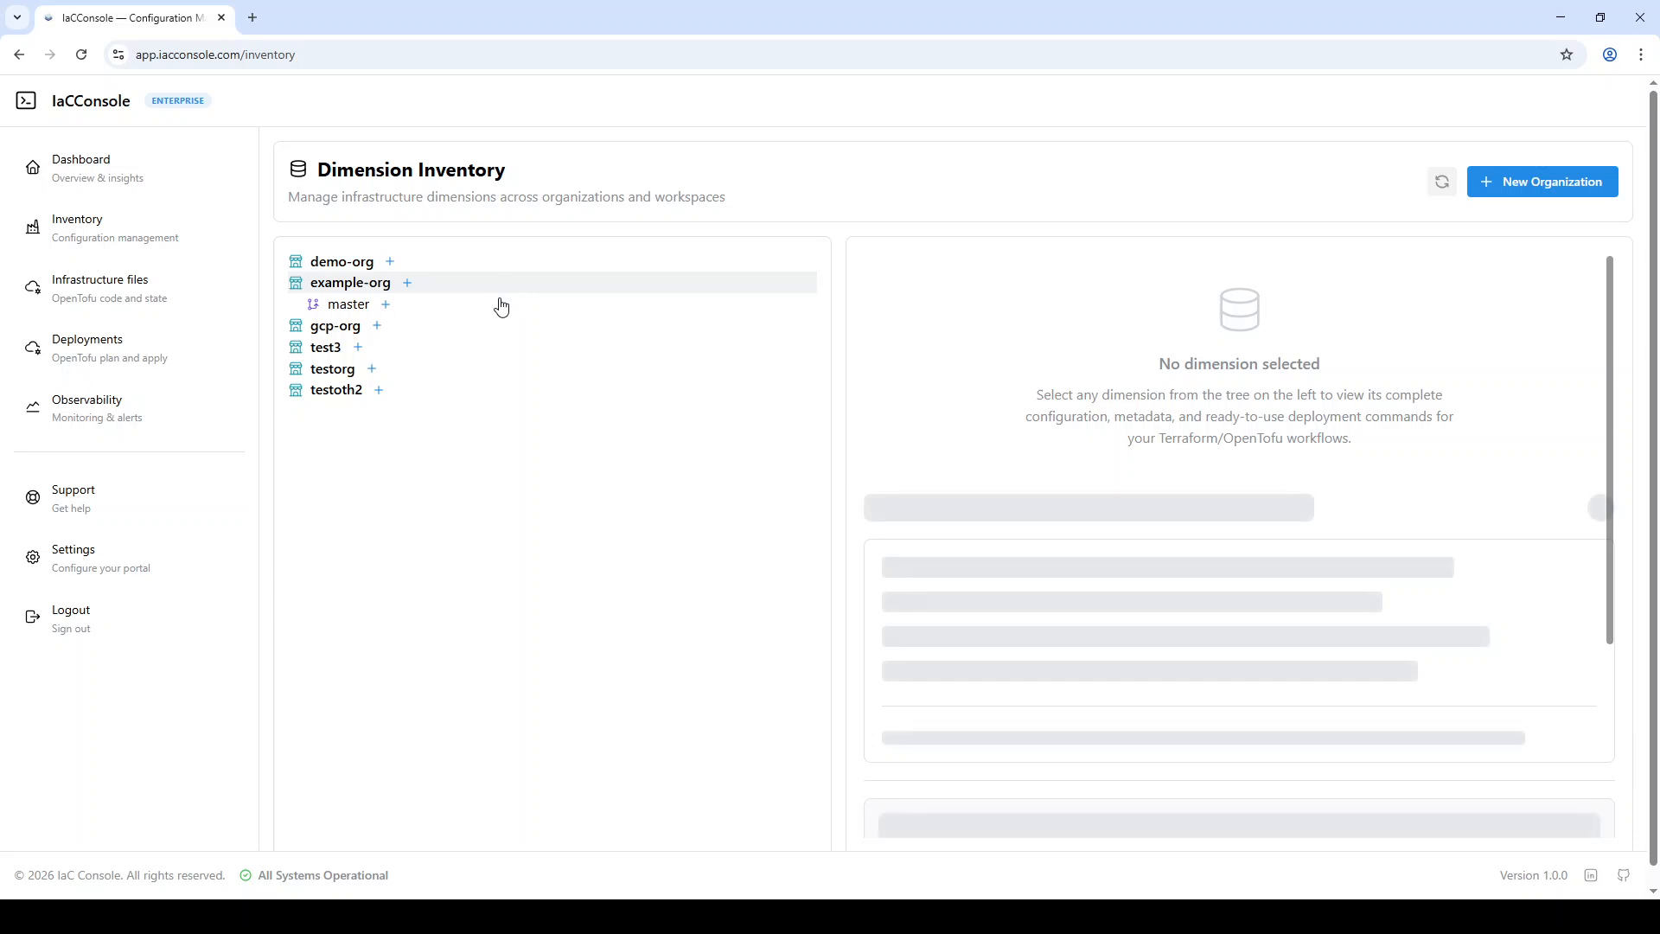
{"action": "left_click", "coordinate": [500, 301]}
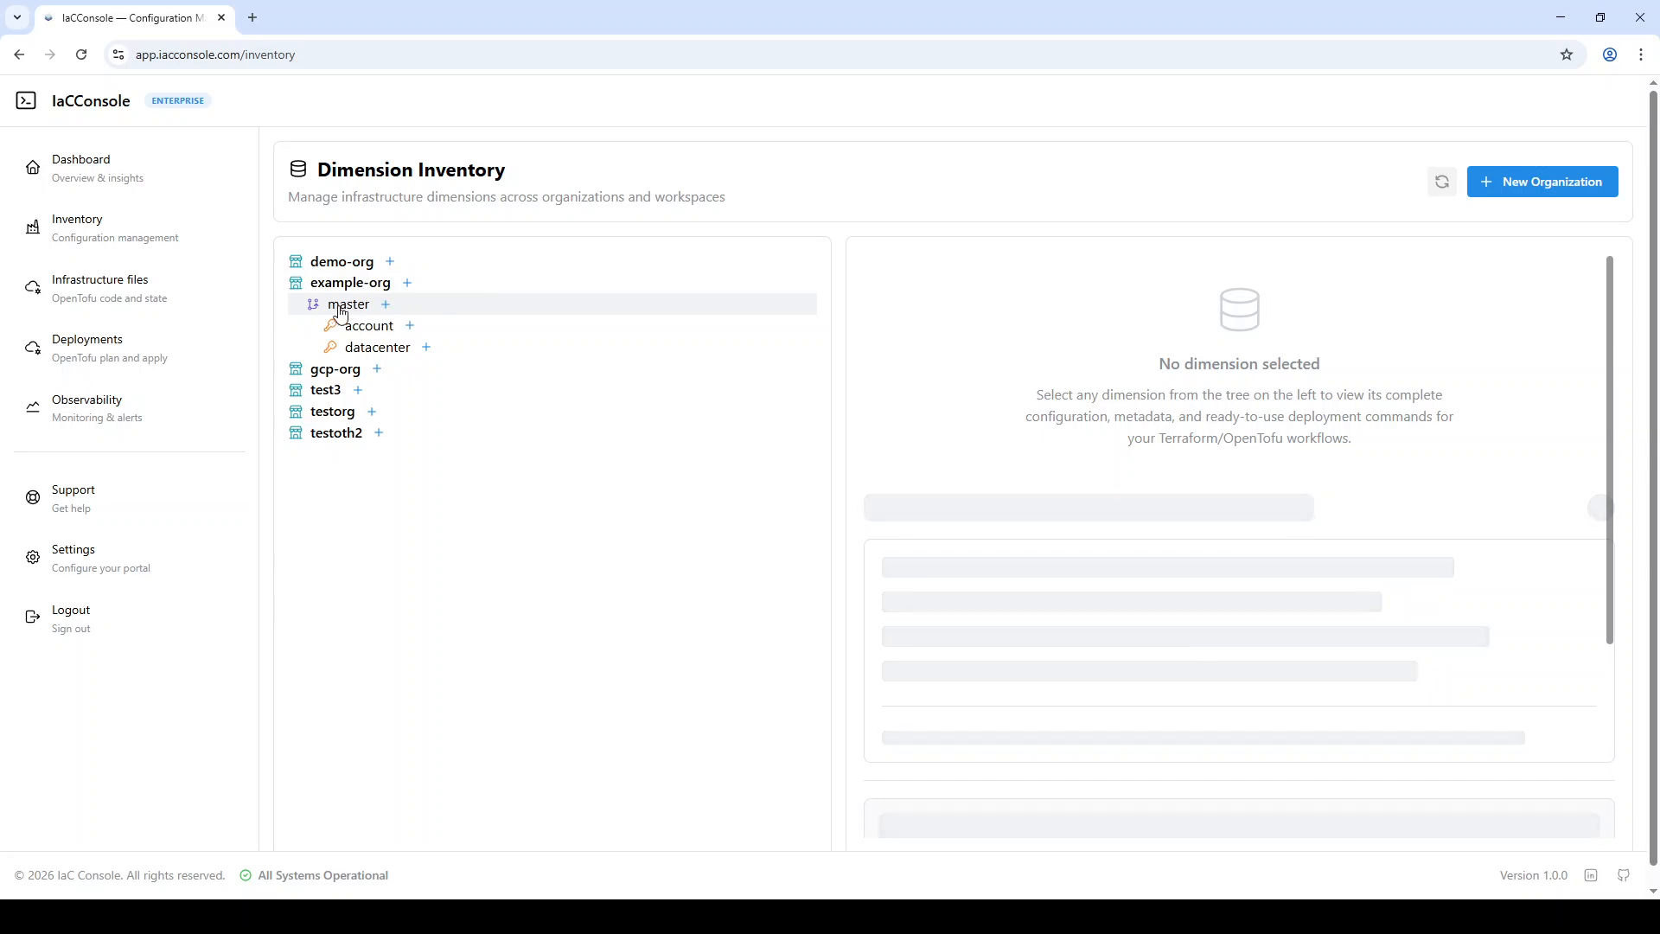
{"action": "left_click", "coordinate": [486, 332]}
{"action": "left_click", "coordinate": [473, 370]}
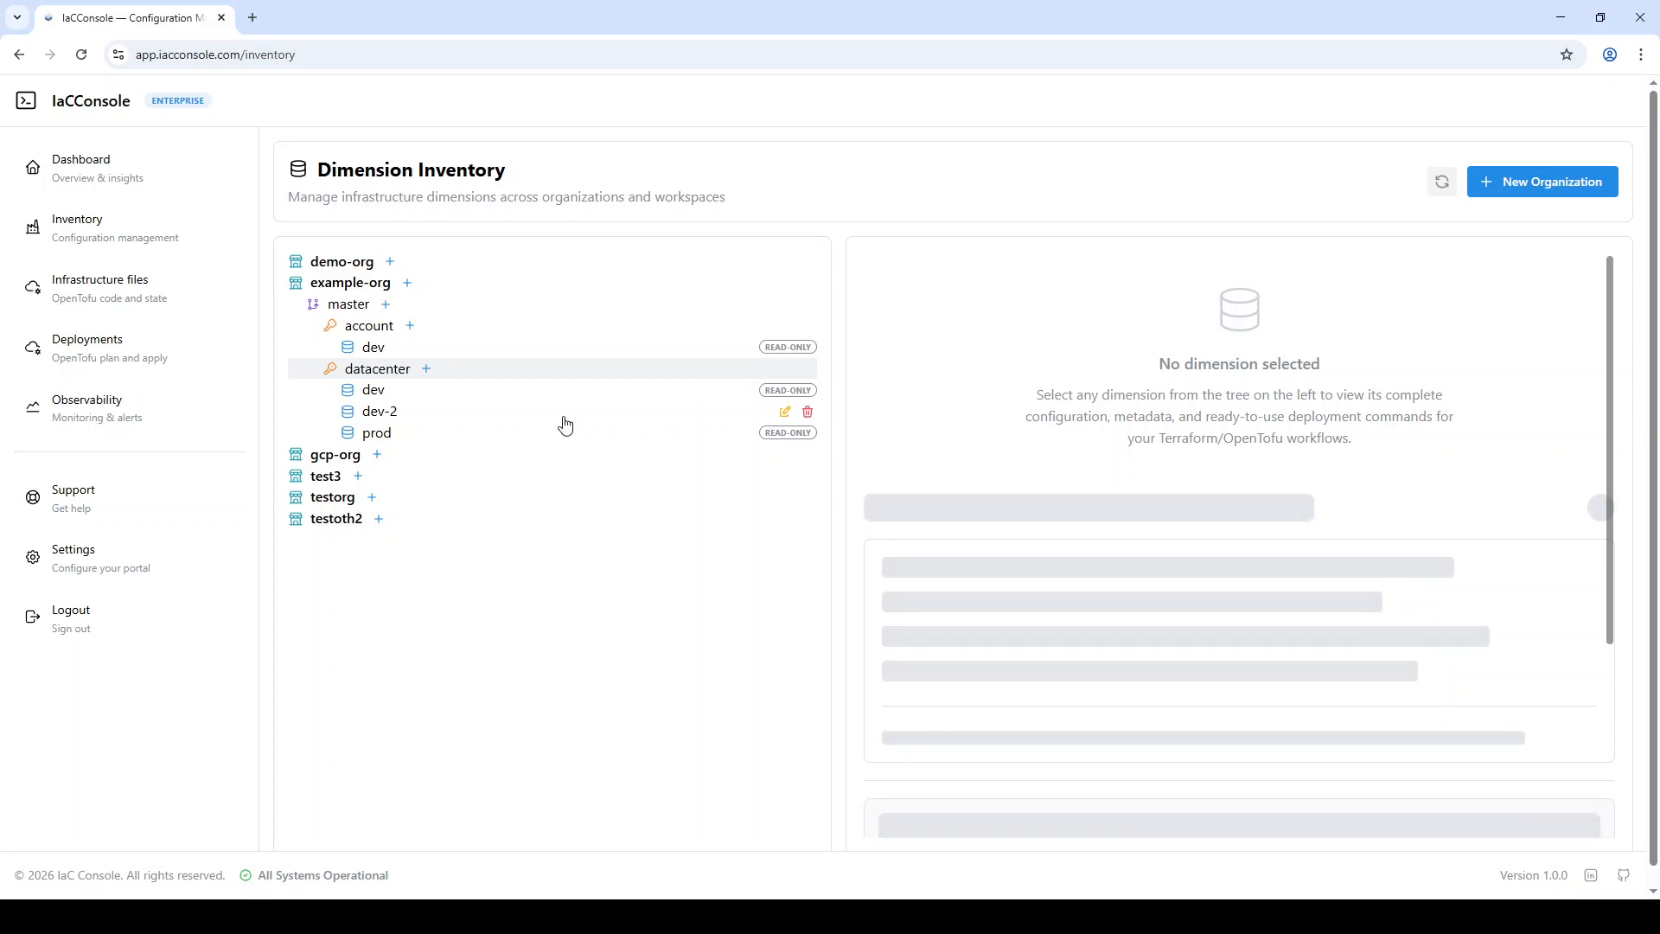
{"action": "left_click", "coordinate": [426, 418]}
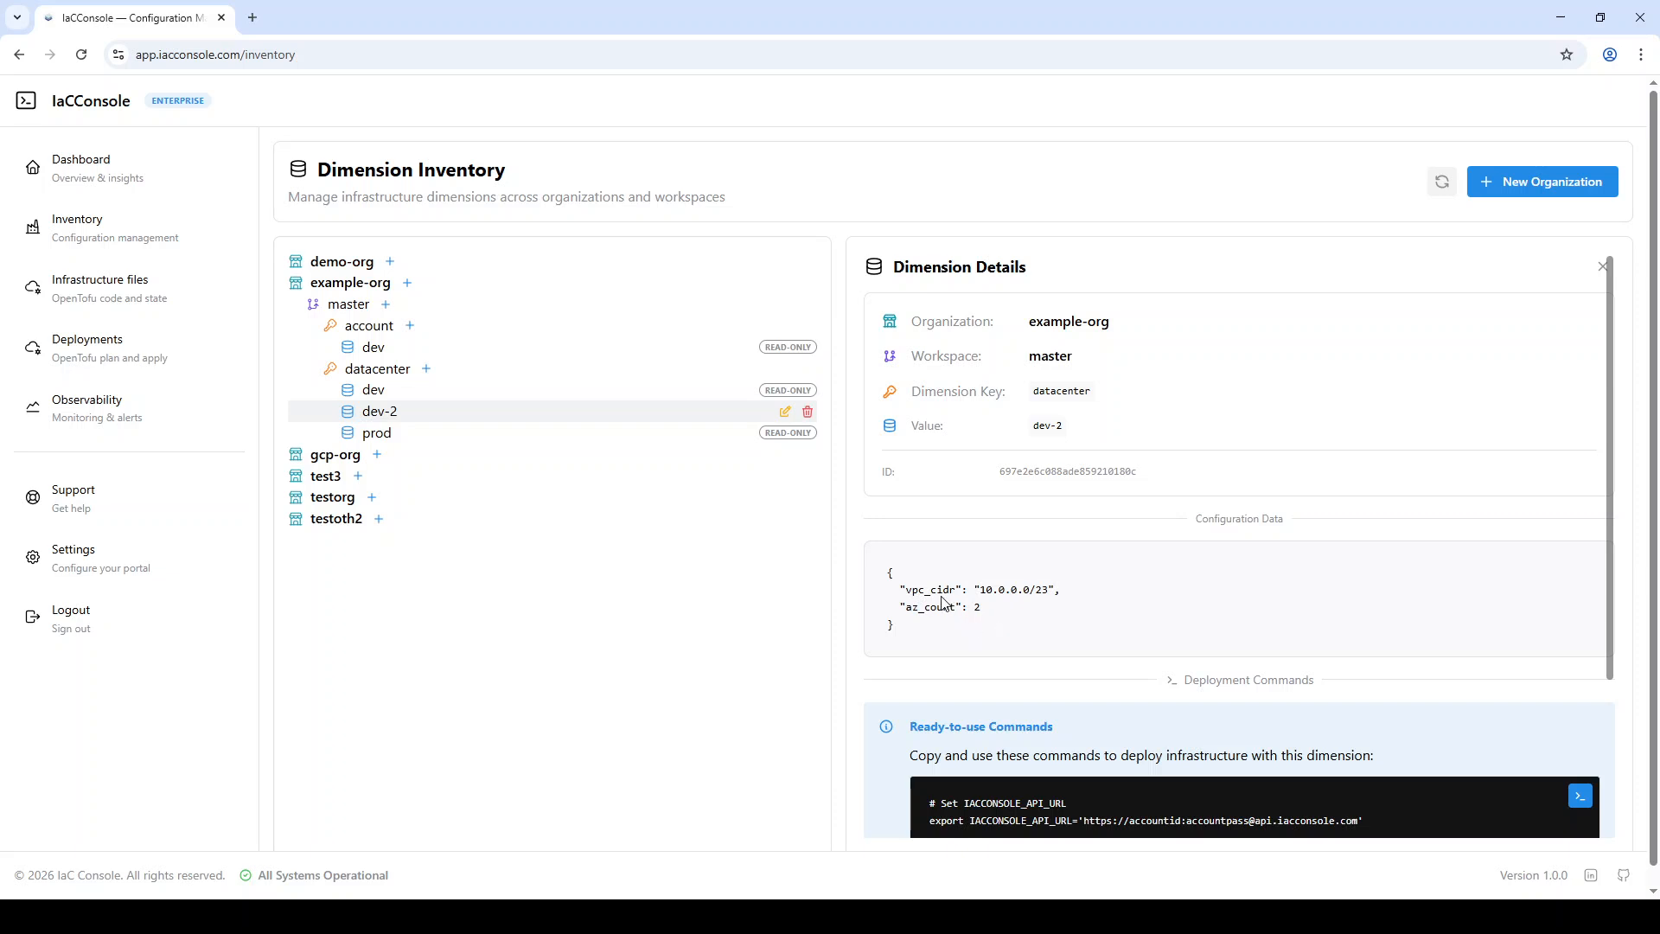
- Edit the JSON configuration data of the dev-2 datacenter dimension, replacing one digit with 2, and save the changes
{"action": "left_click", "coordinate": [787, 414]}
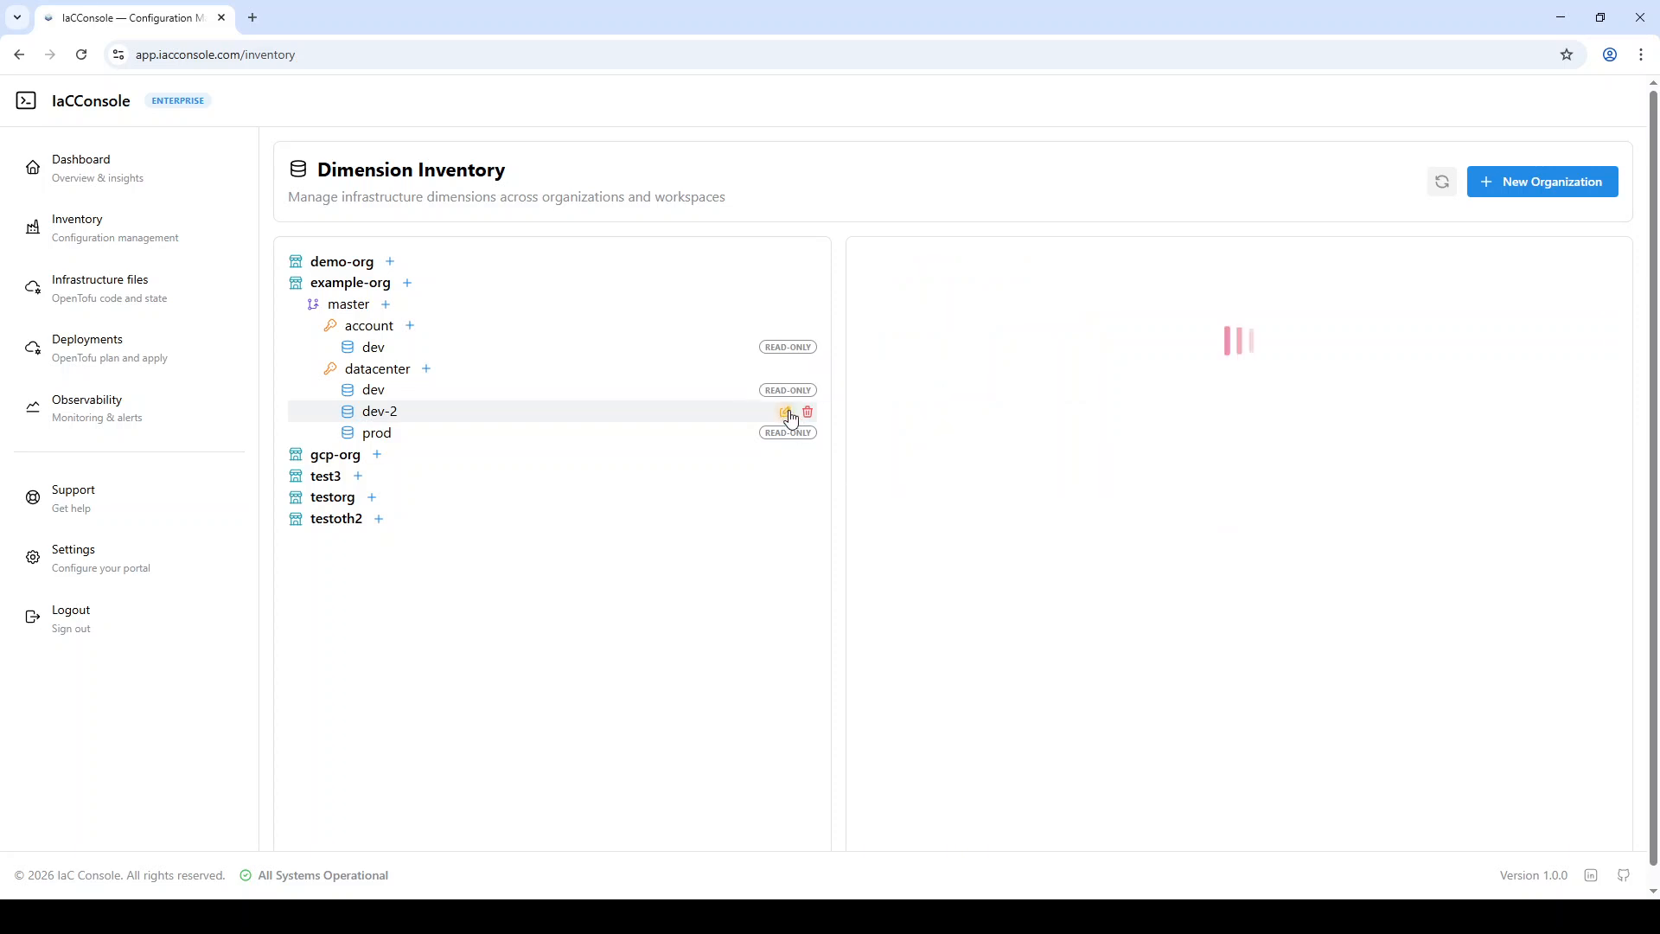
{"action": "left_click", "coordinate": [1035, 465]}
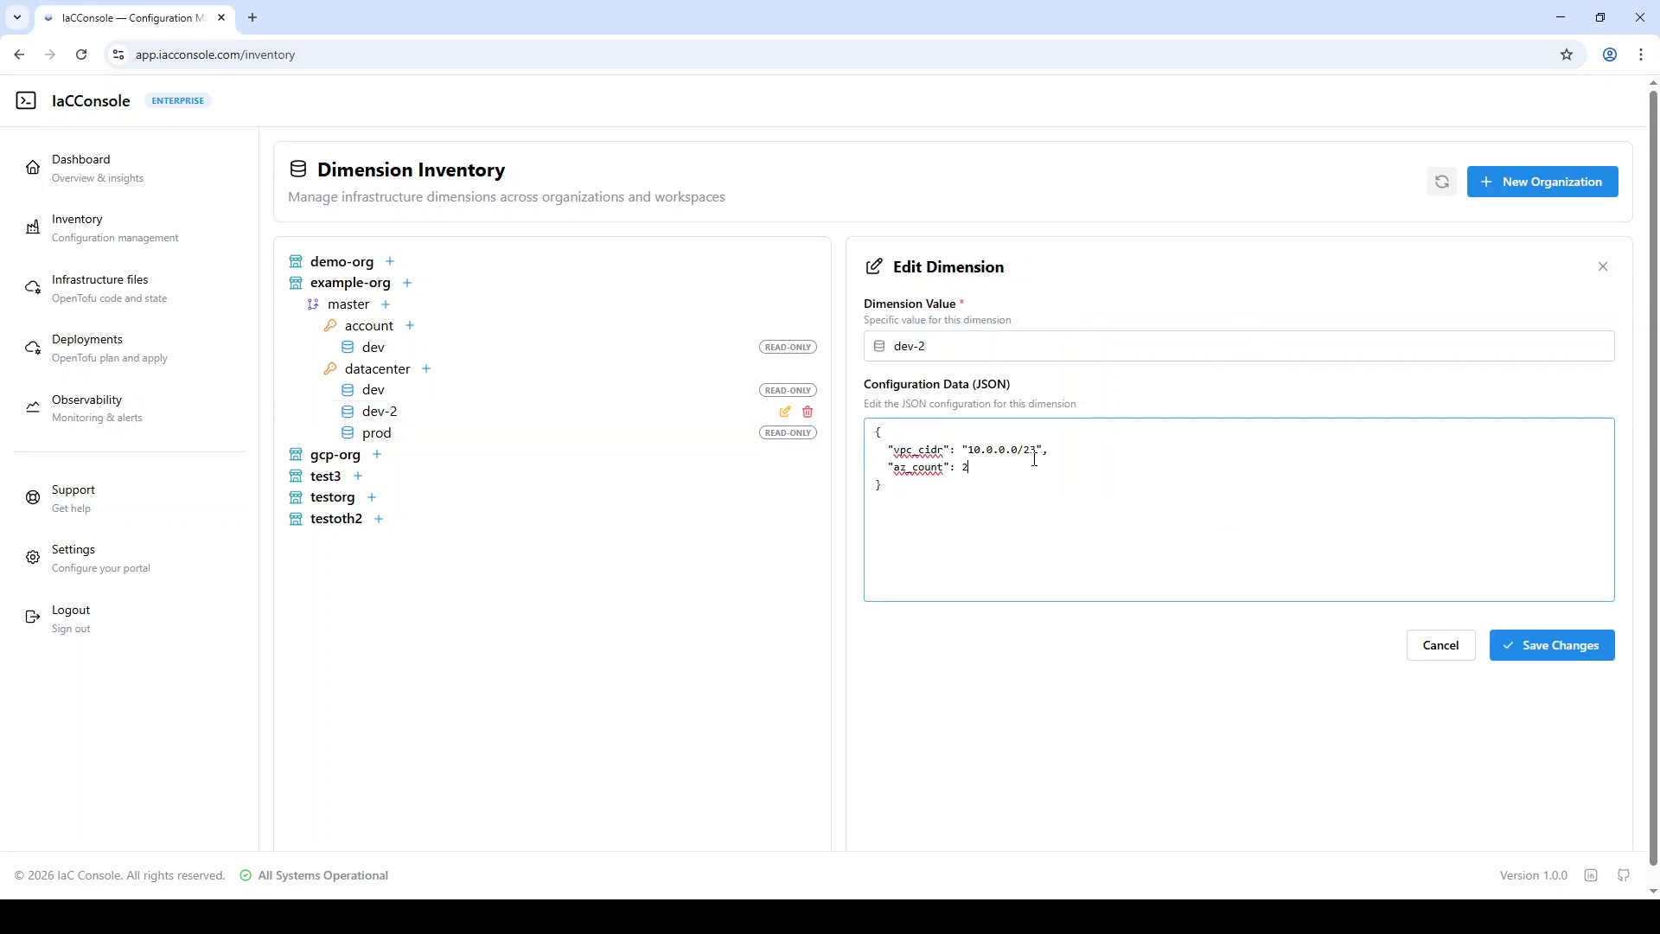
{"action": "key", "text": "Delete"}
{"action": "type", "text": "2"}
{"action": "left_click", "coordinate": [1573, 648]}
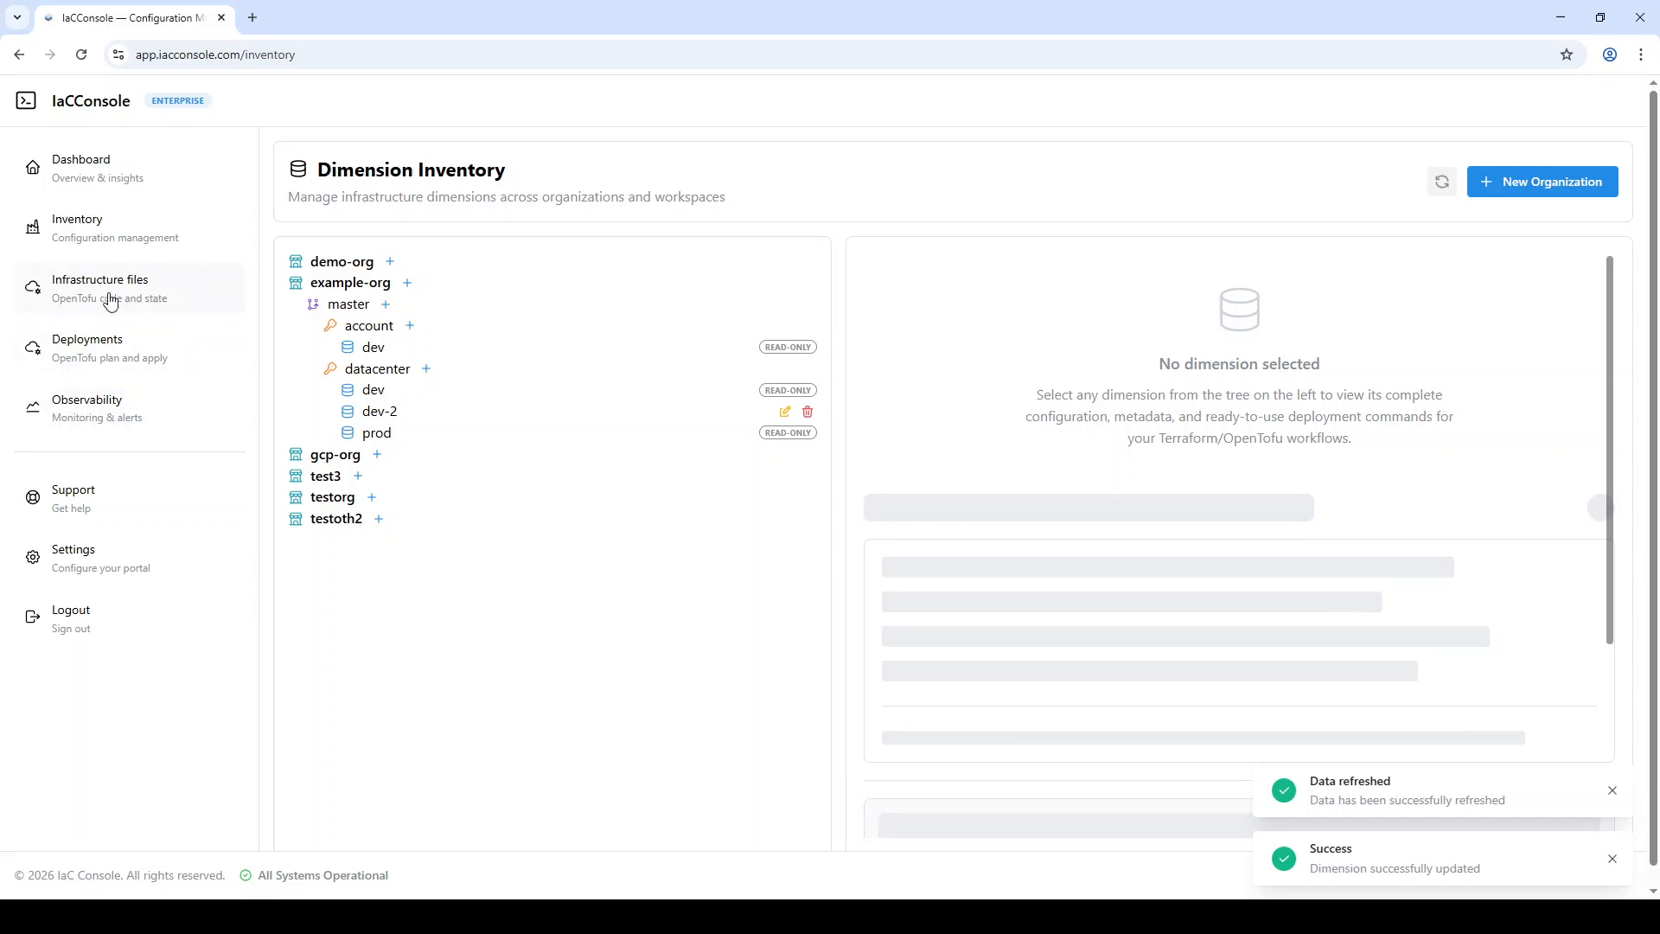
- Open the infrastructure files and view main.tf of the demo unit under units/example-org
{"action": "left_click", "coordinate": [145, 301]}
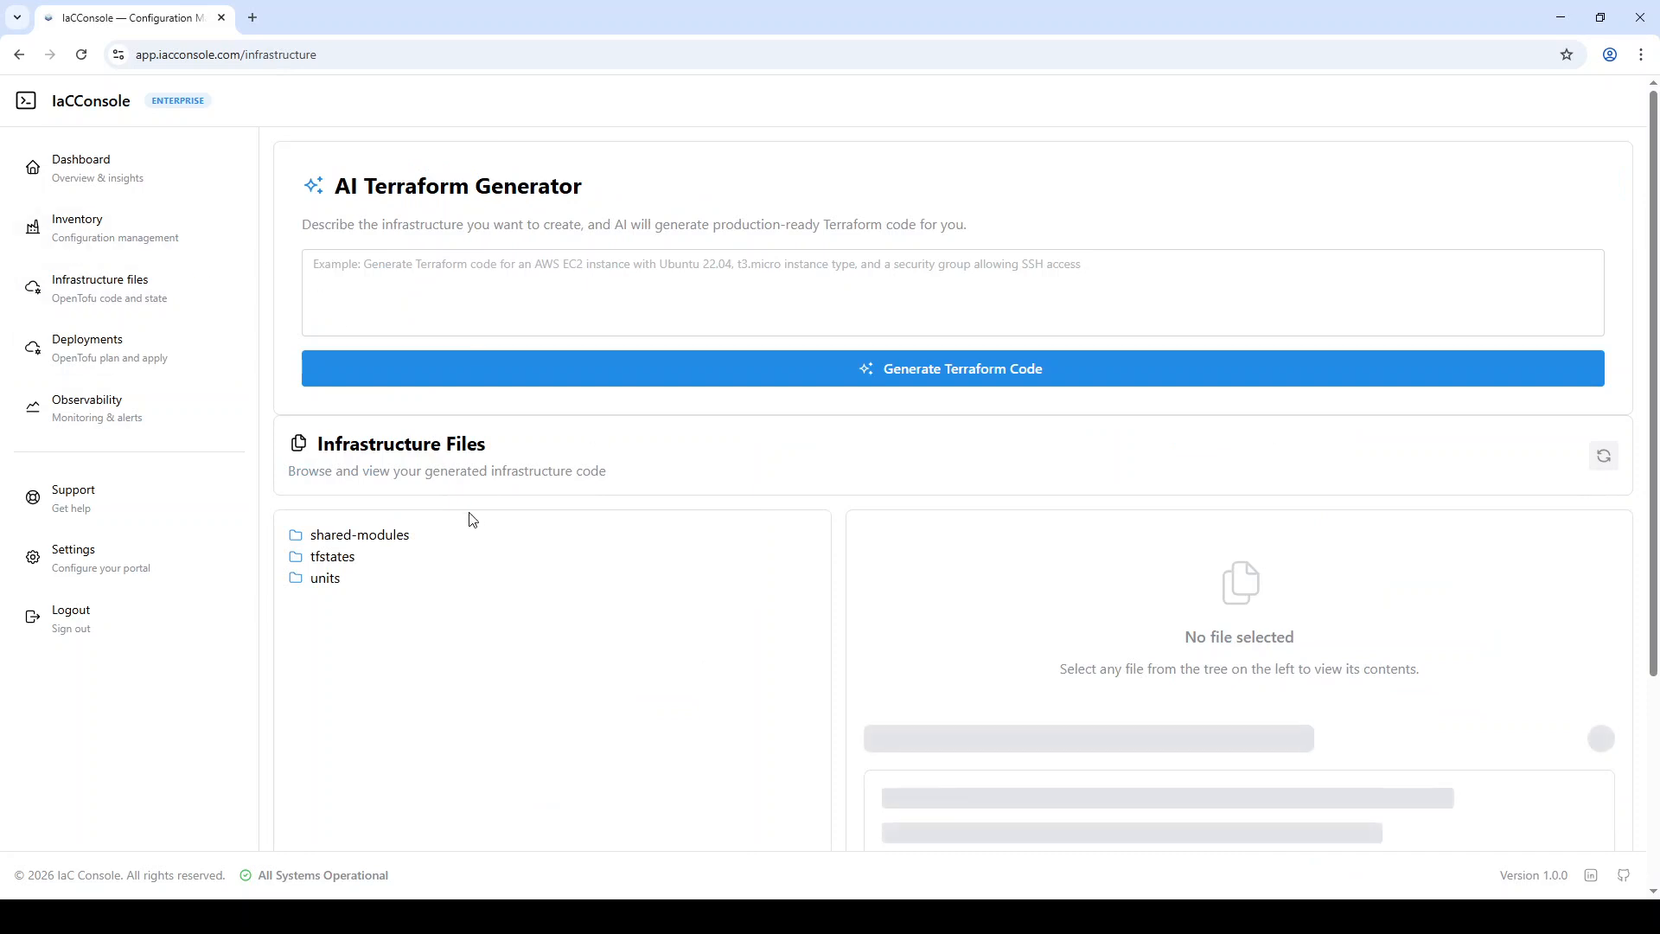
{"action": "left_click", "coordinate": [342, 587]}
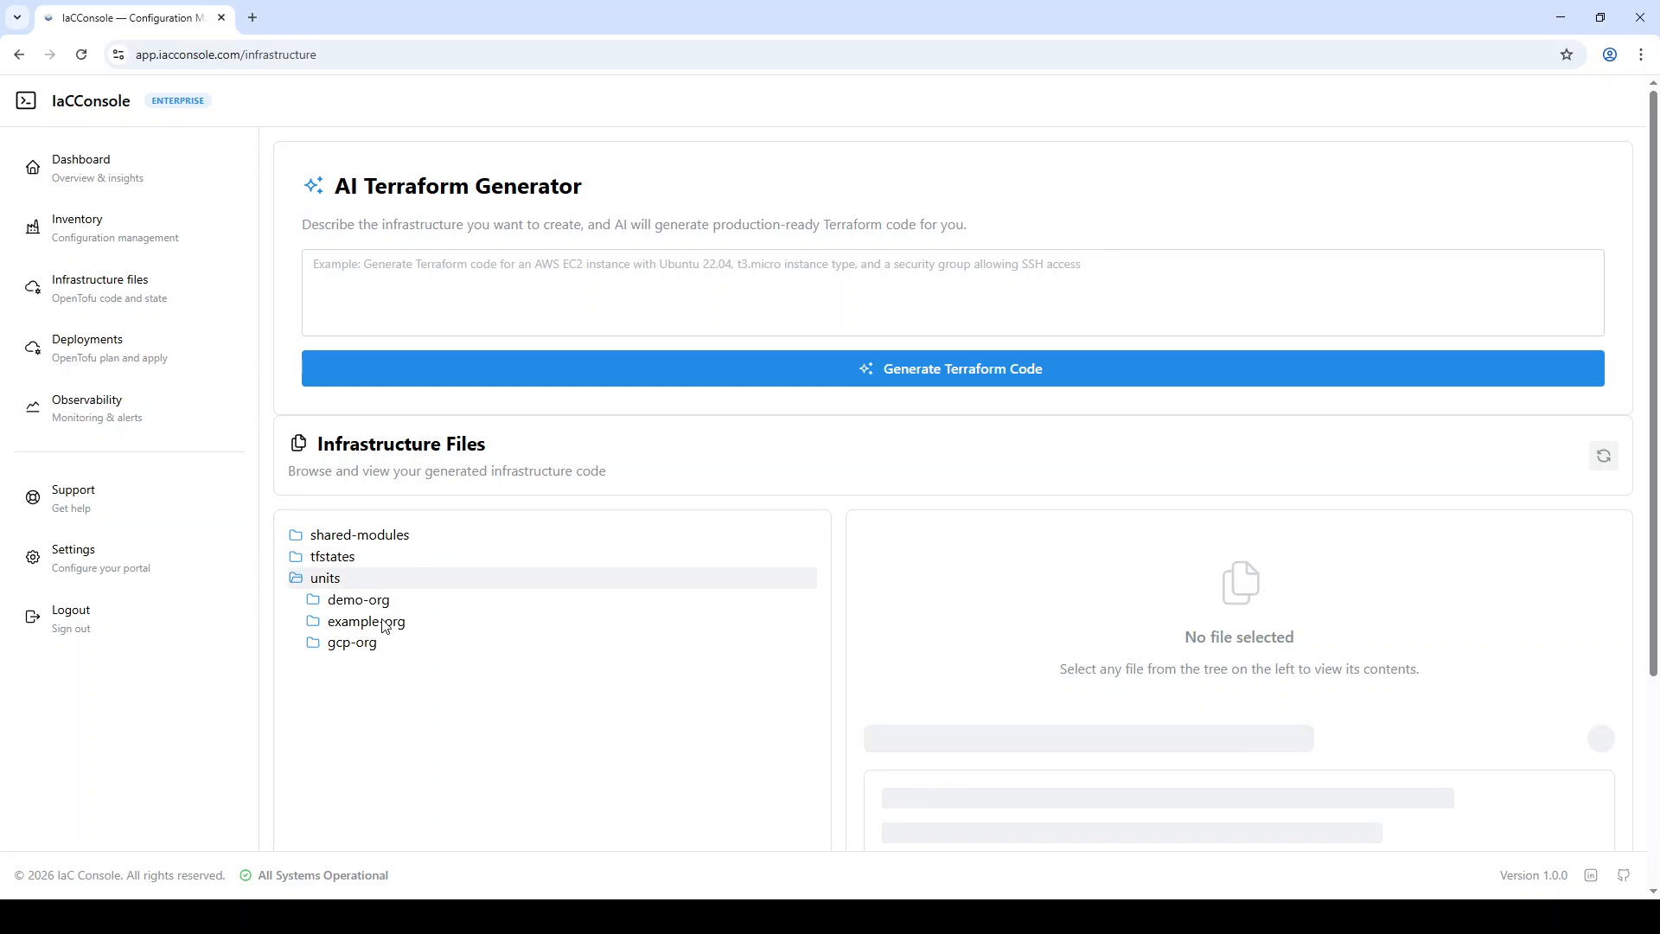
{"action": "left_click", "coordinate": [385, 622]}
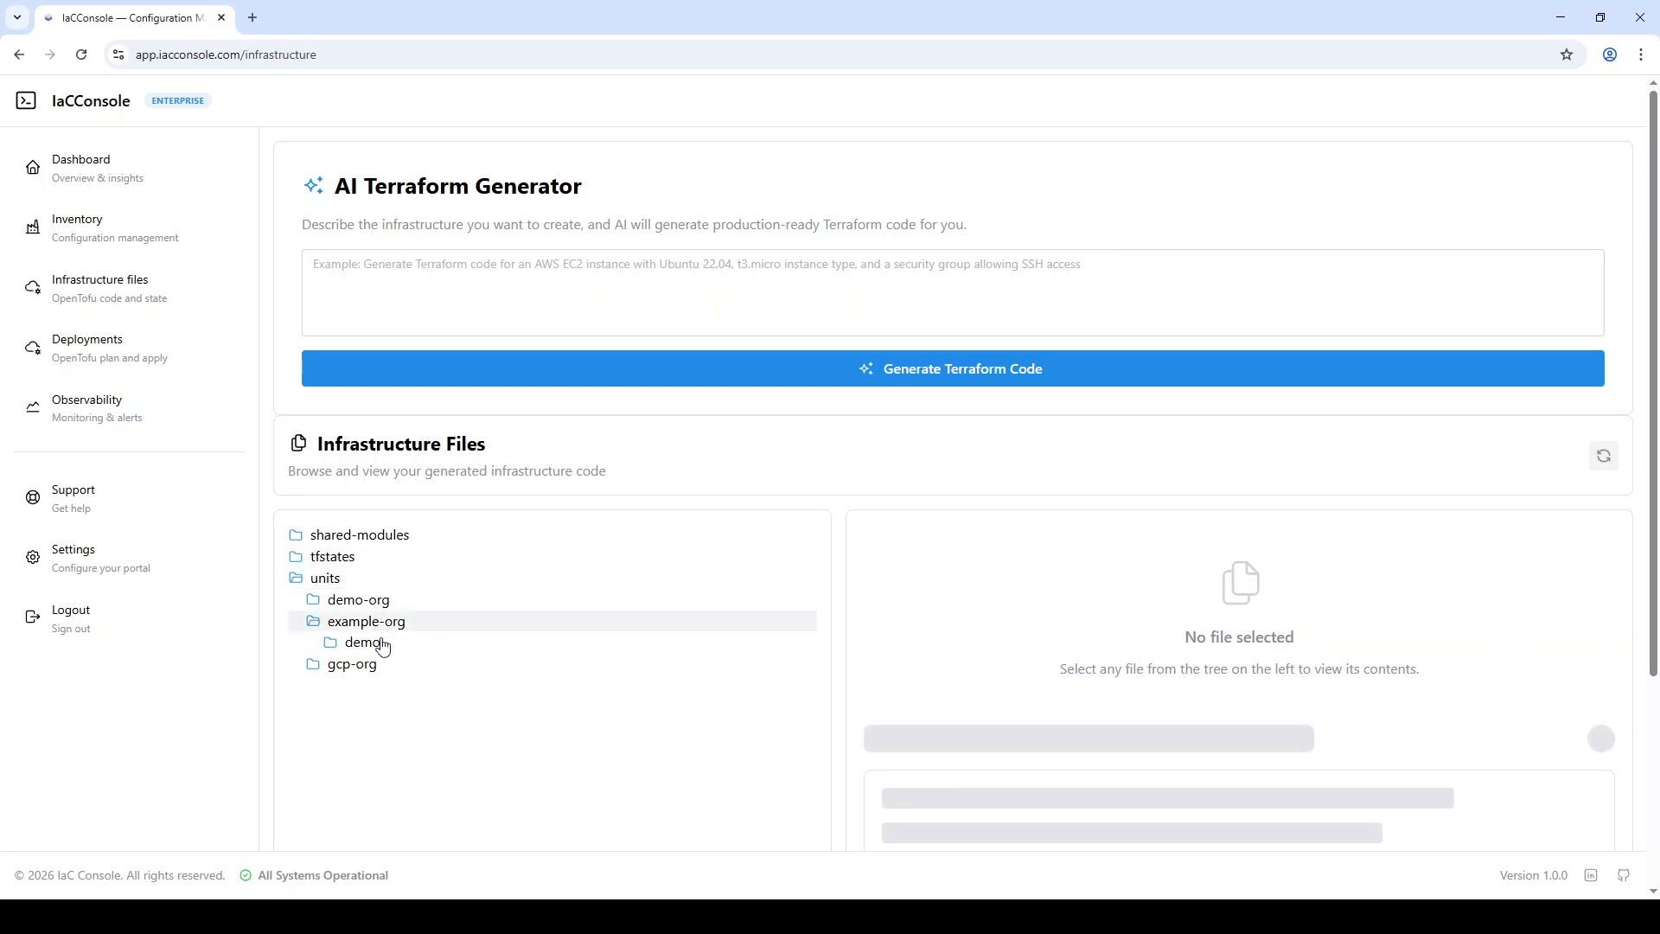
{"action": "left_click", "coordinate": [383, 647]}
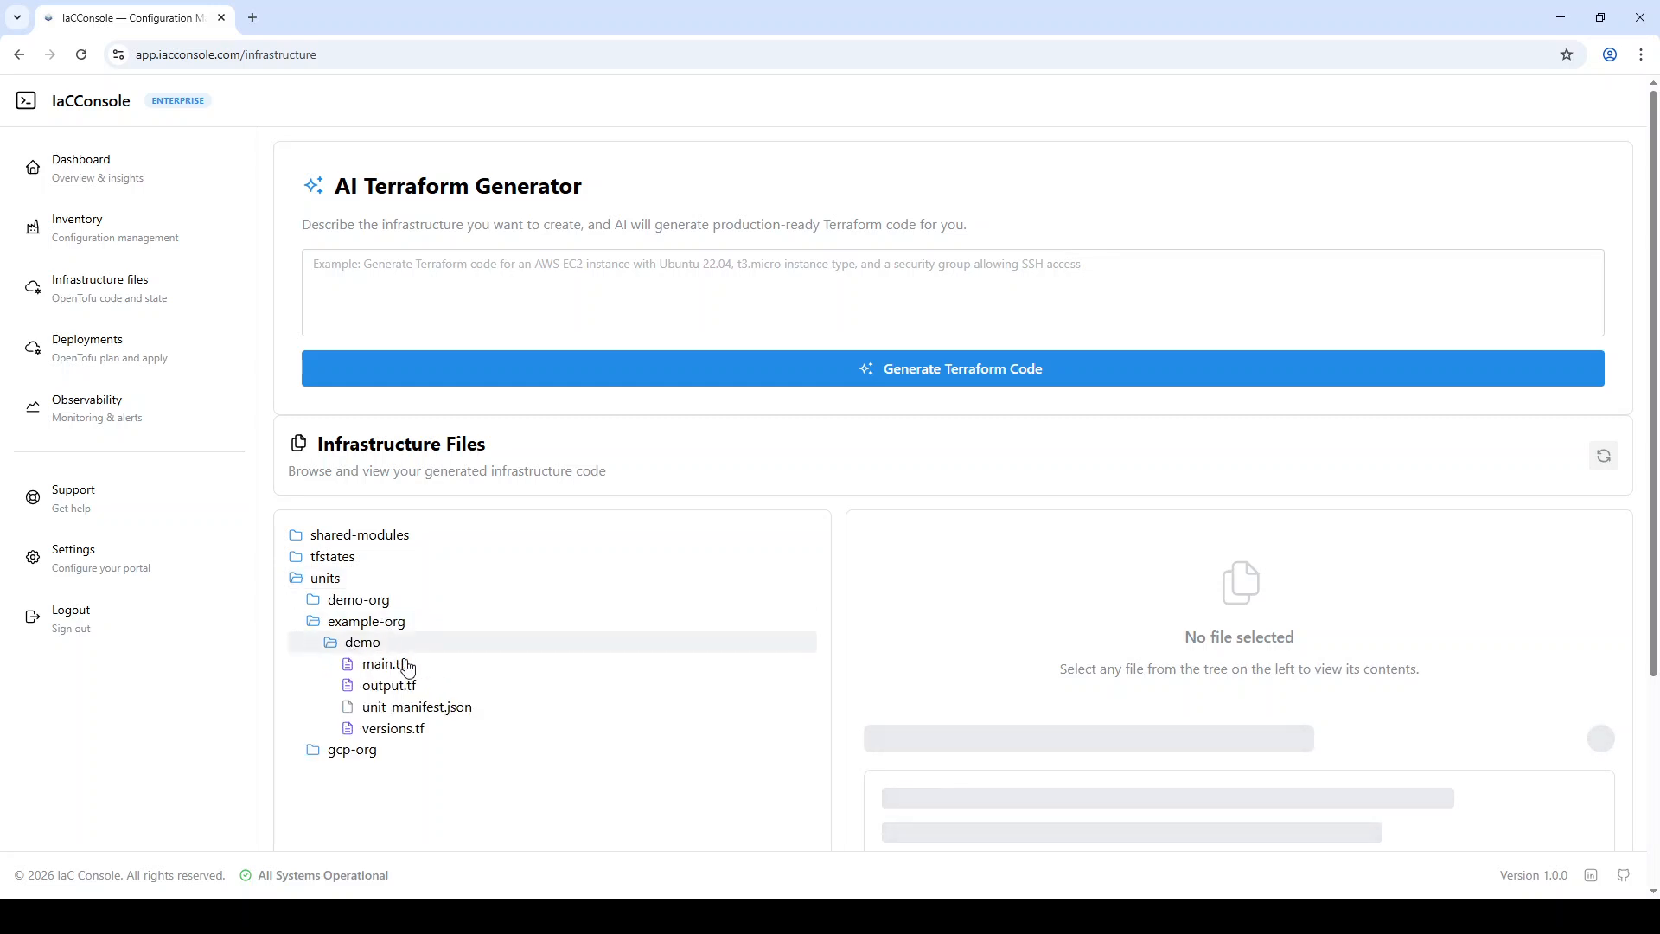
{"action": "left_click", "coordinate": [383, 667]}
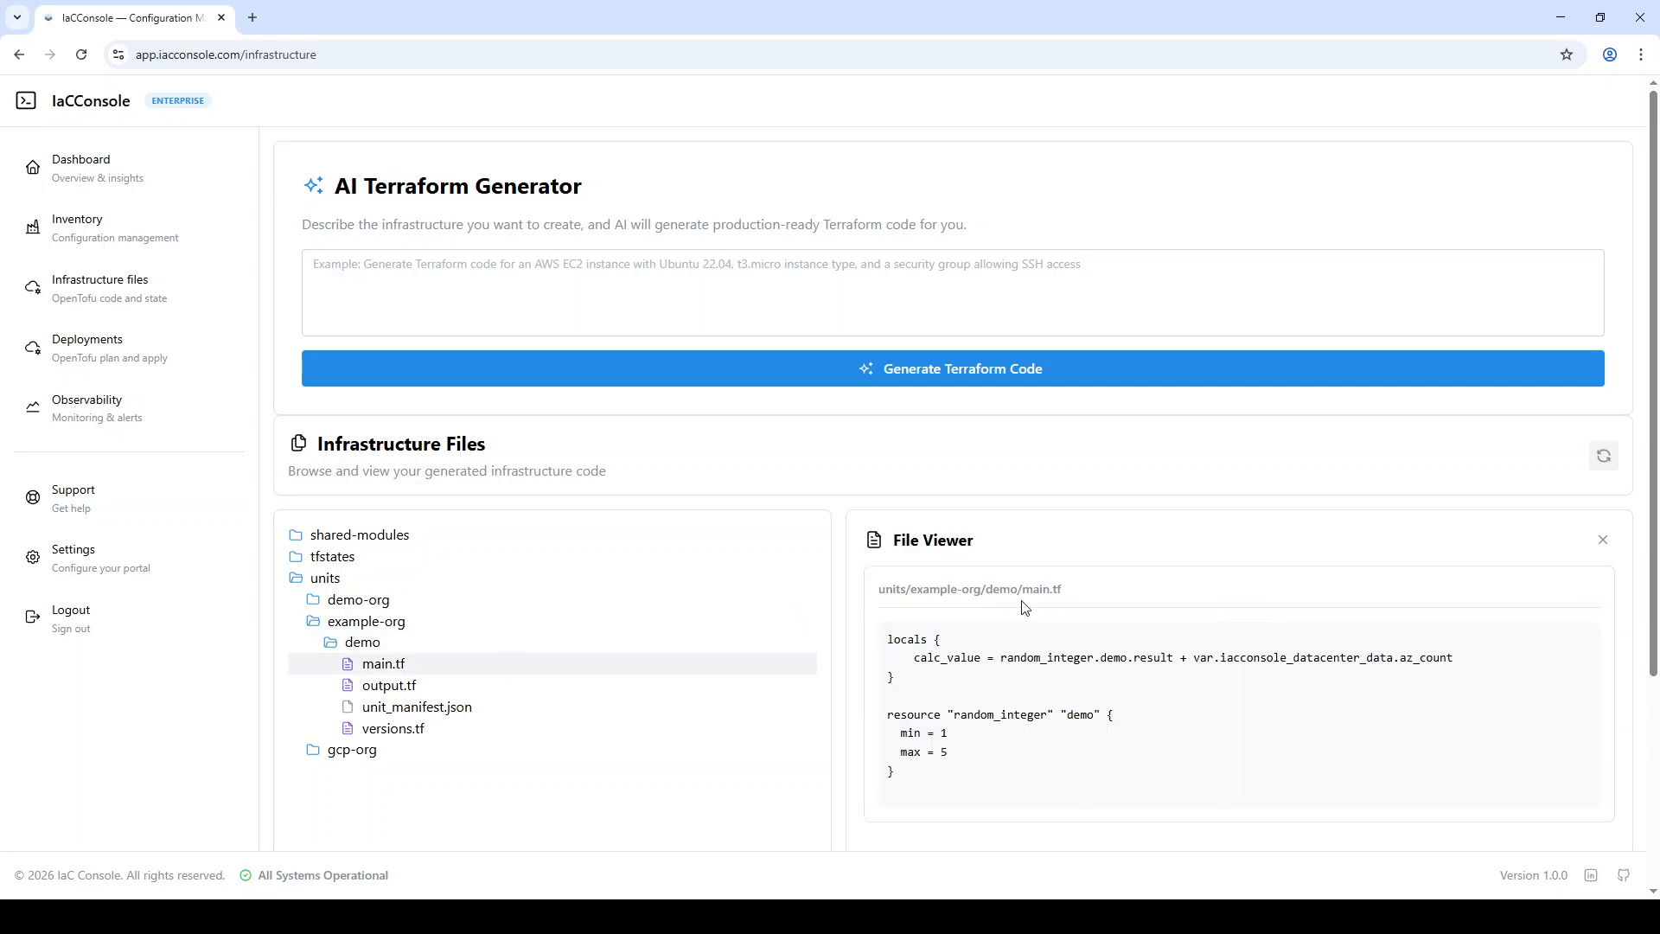
{"action": "scroll", "coordinate": [1023, 607], "scroll_direction": "down", "scroll_amount": 2}
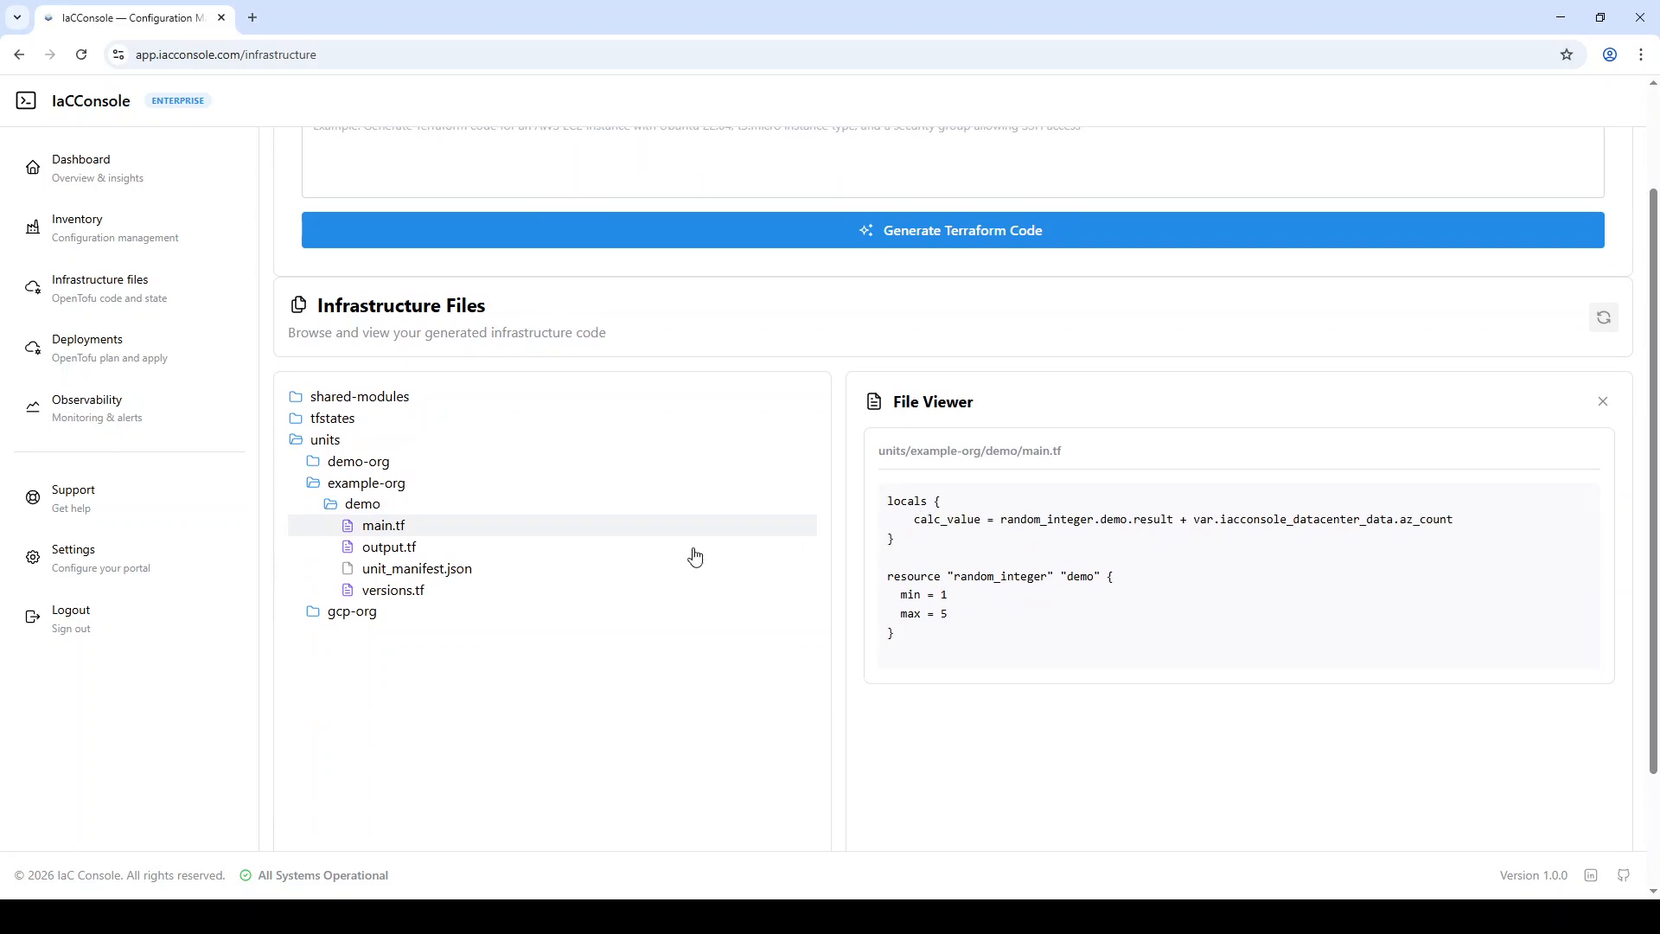
- View the demo unit's output.tf and highlight the account and datacenter inventory variables used as output values
{"action": "left_click", "coordinate": [414, 549]}
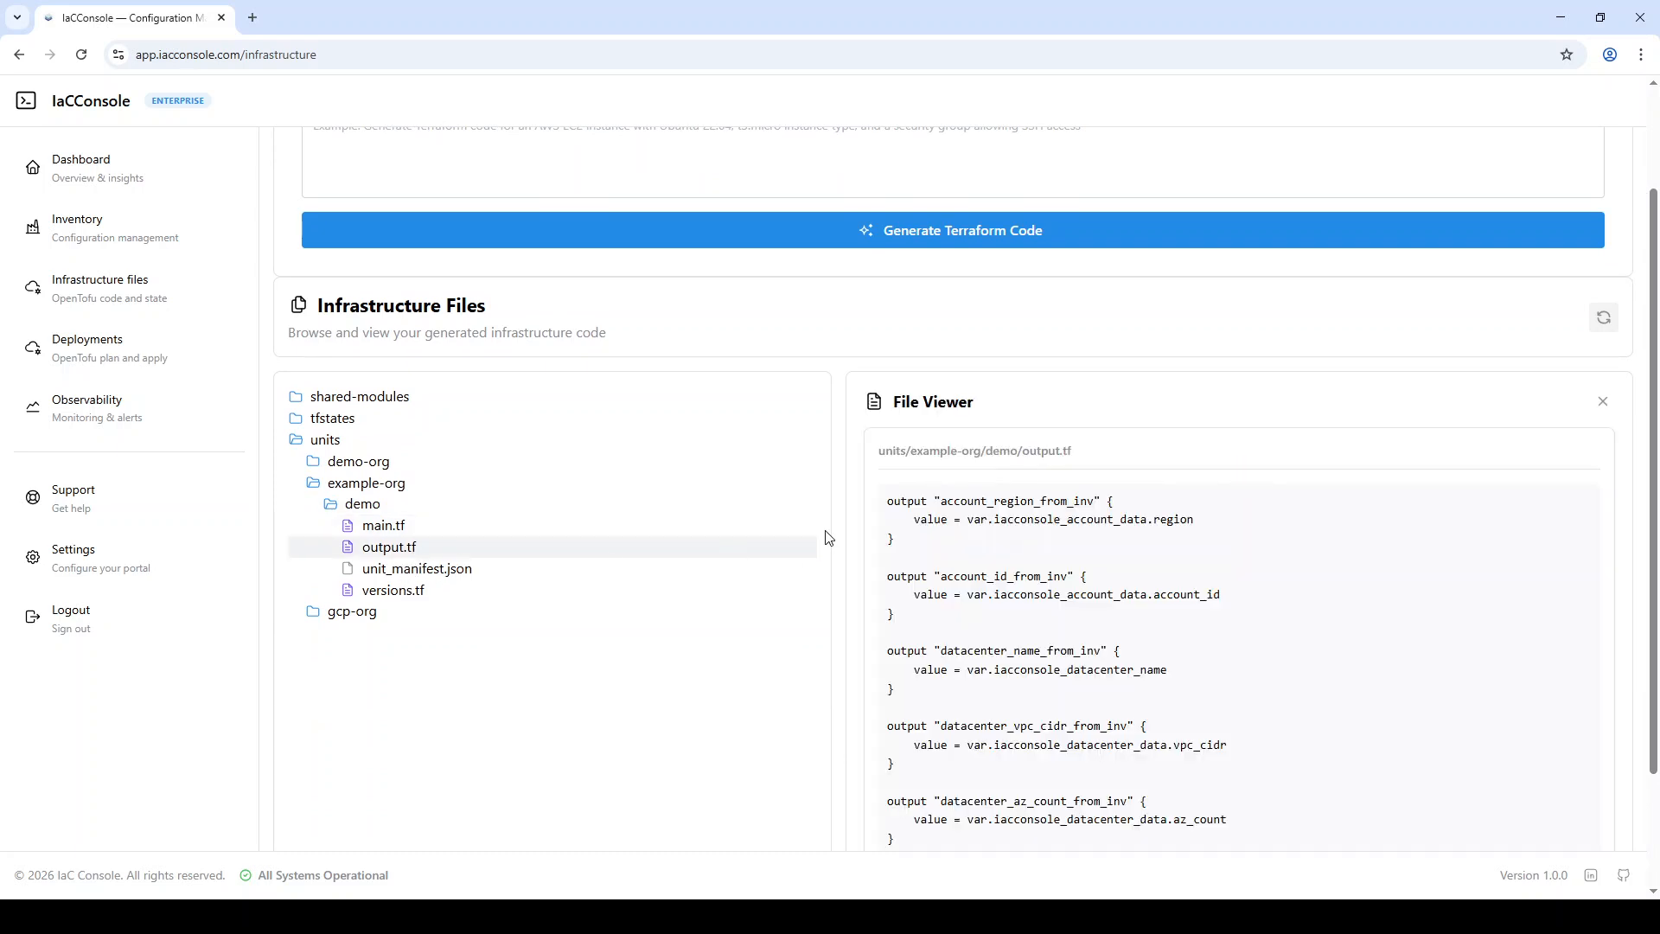
{"action": "scroll", "coordinate": [1030, 538], "scroll_direction": "down", "scroll_amount": 1}
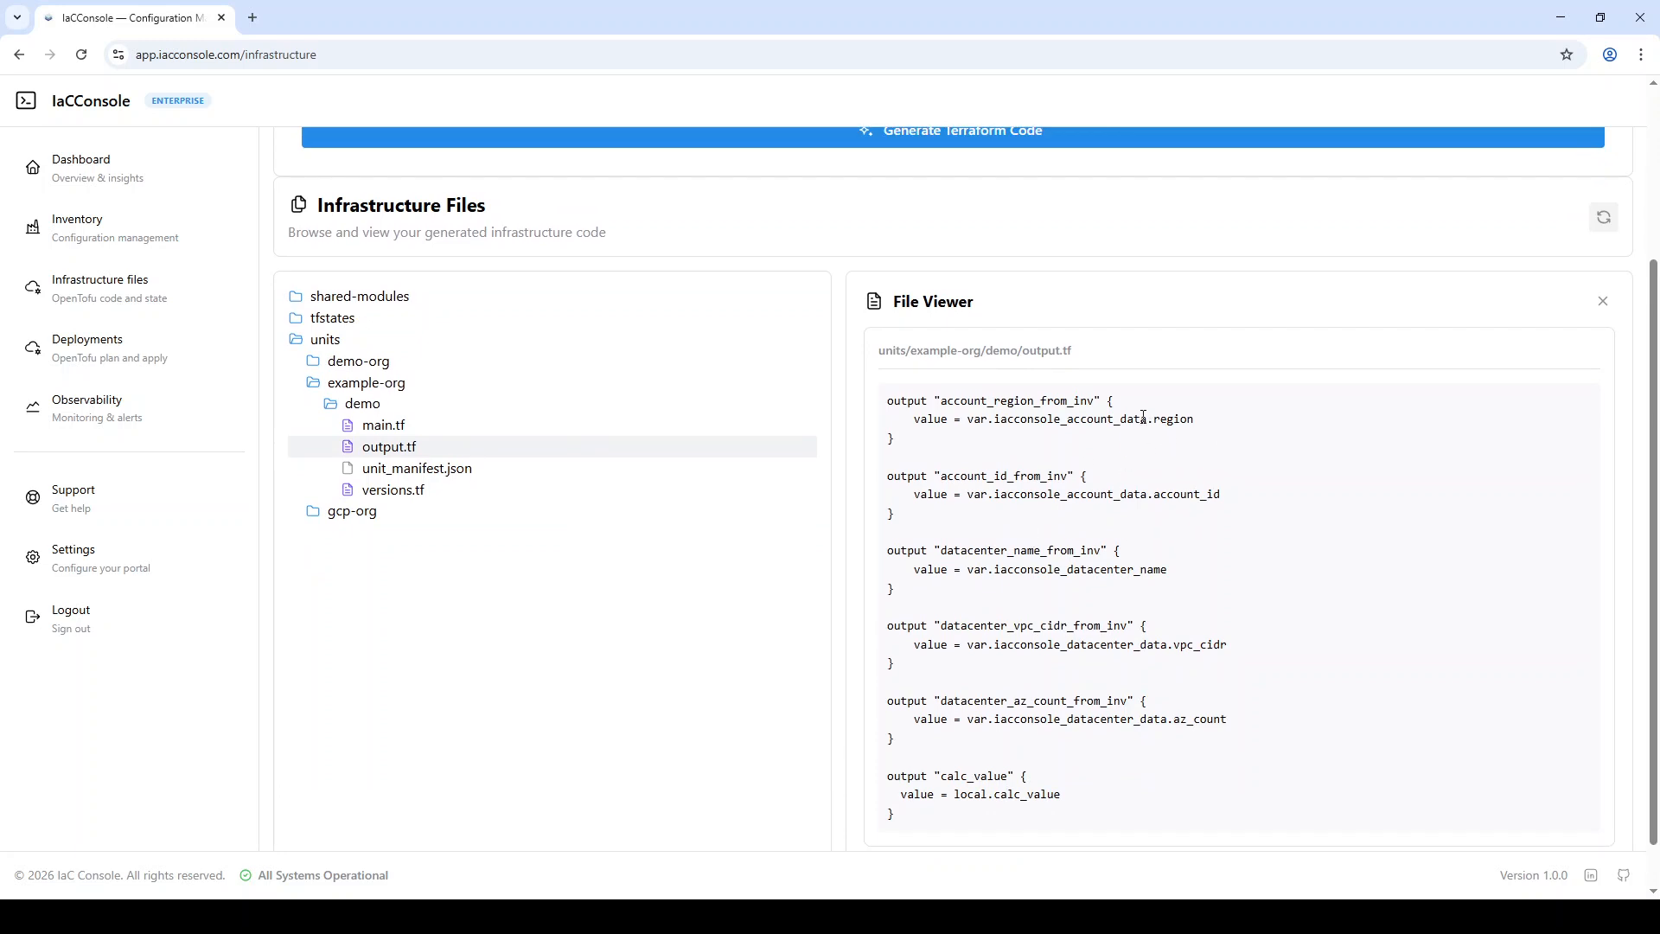
{"action": "double_click", "coordinate": [1025, 419]}
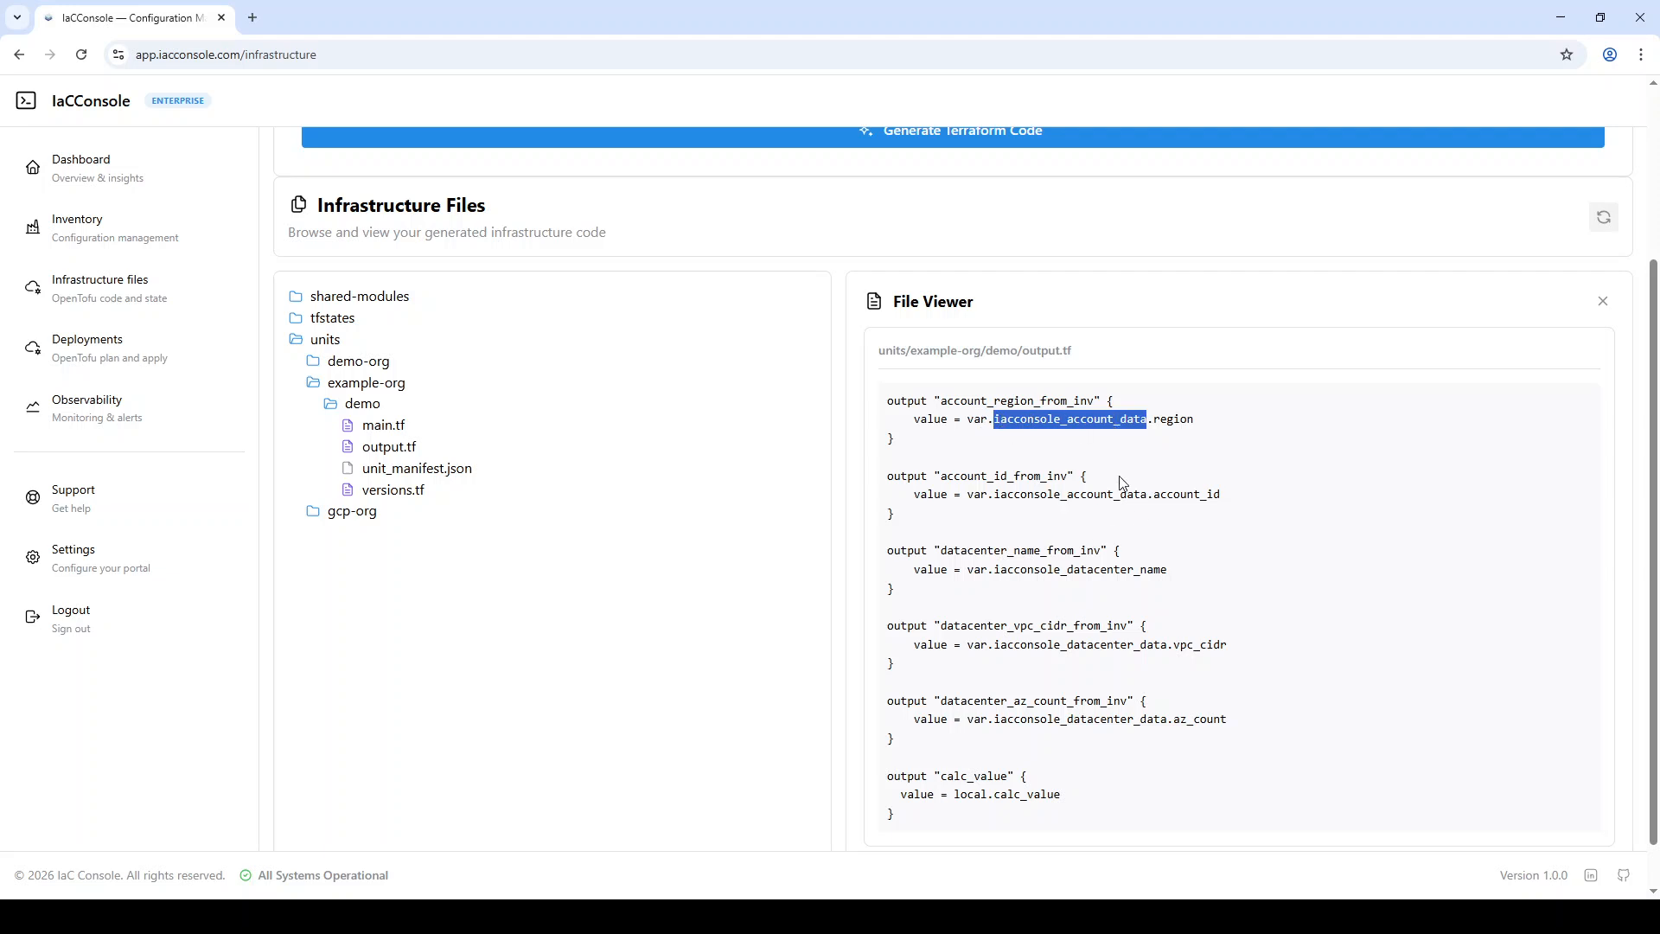
{"action": "double_click", "coordinate": [1110, 569]}
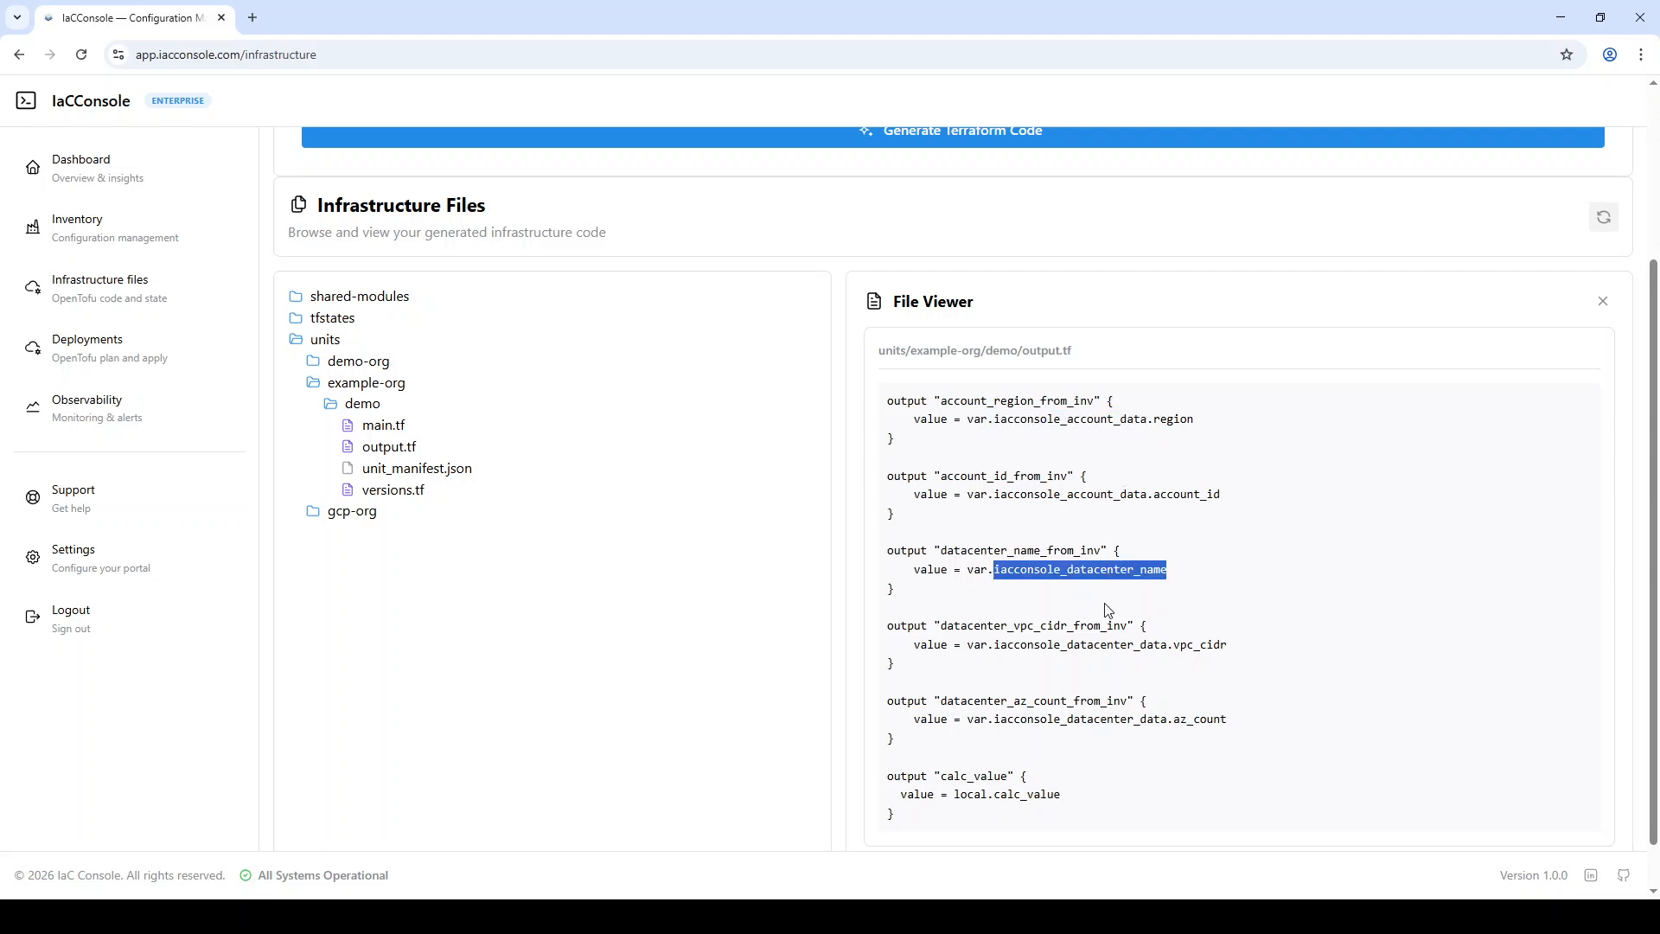
{"action": "double_click", "coordinate": [1159, 647]}
{"action": "left_click_drag", "start_coordinate": [1158, 647], "coordinate": [1099, 717]}
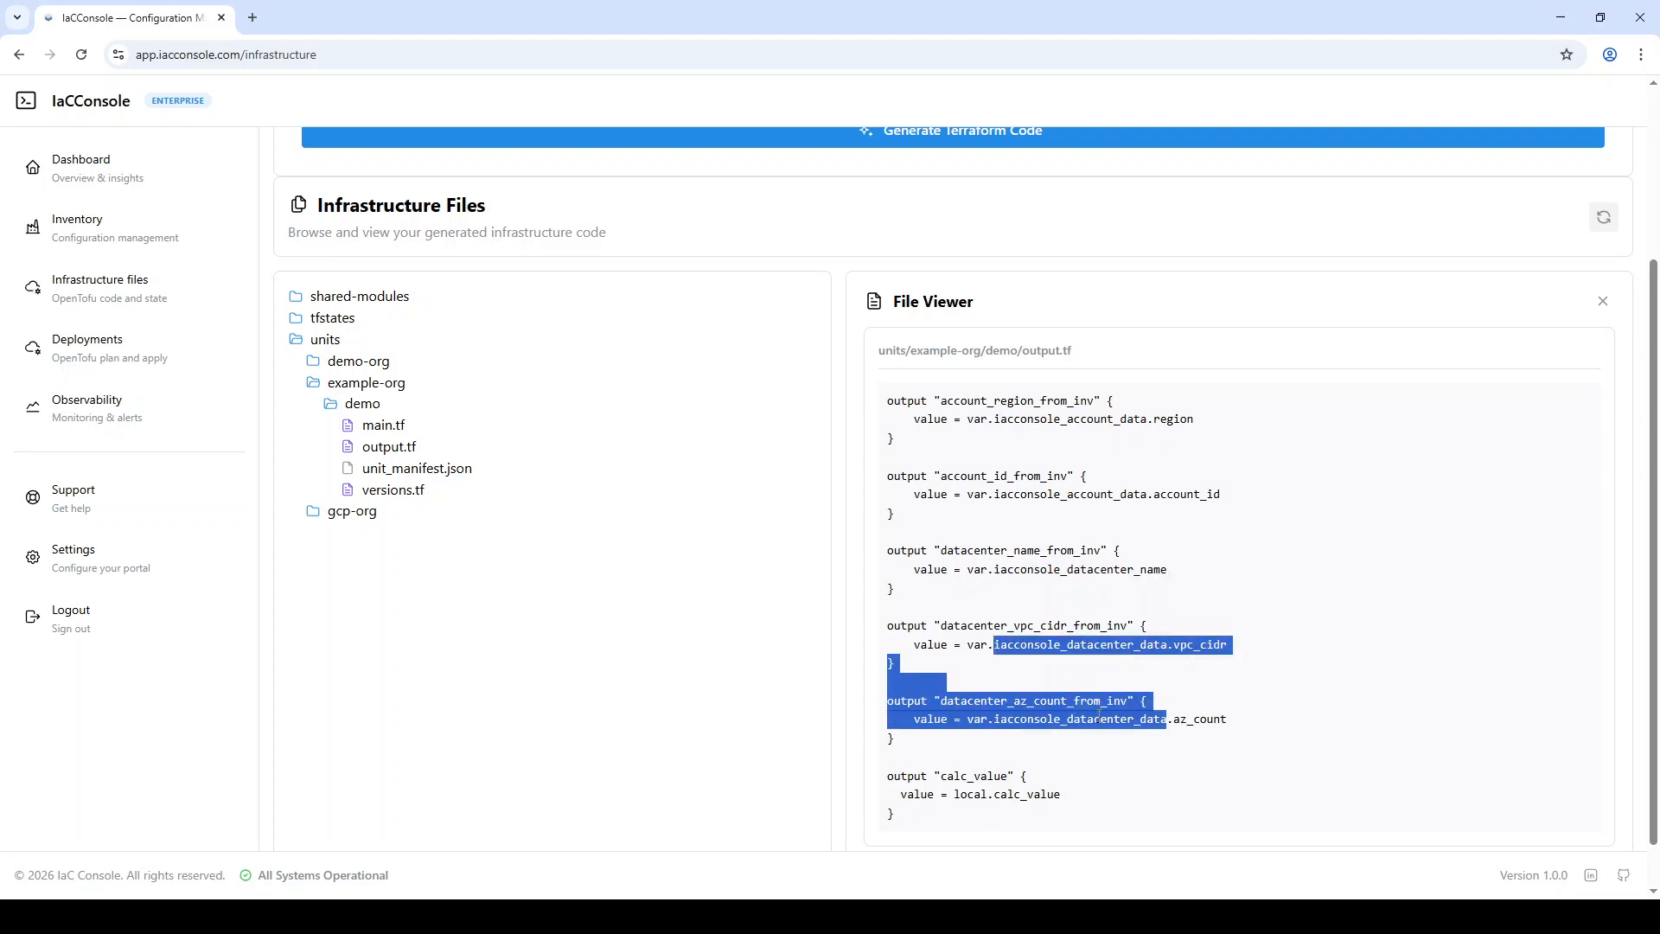
{"action": "left_click", "coordinate": [1099, 716]}
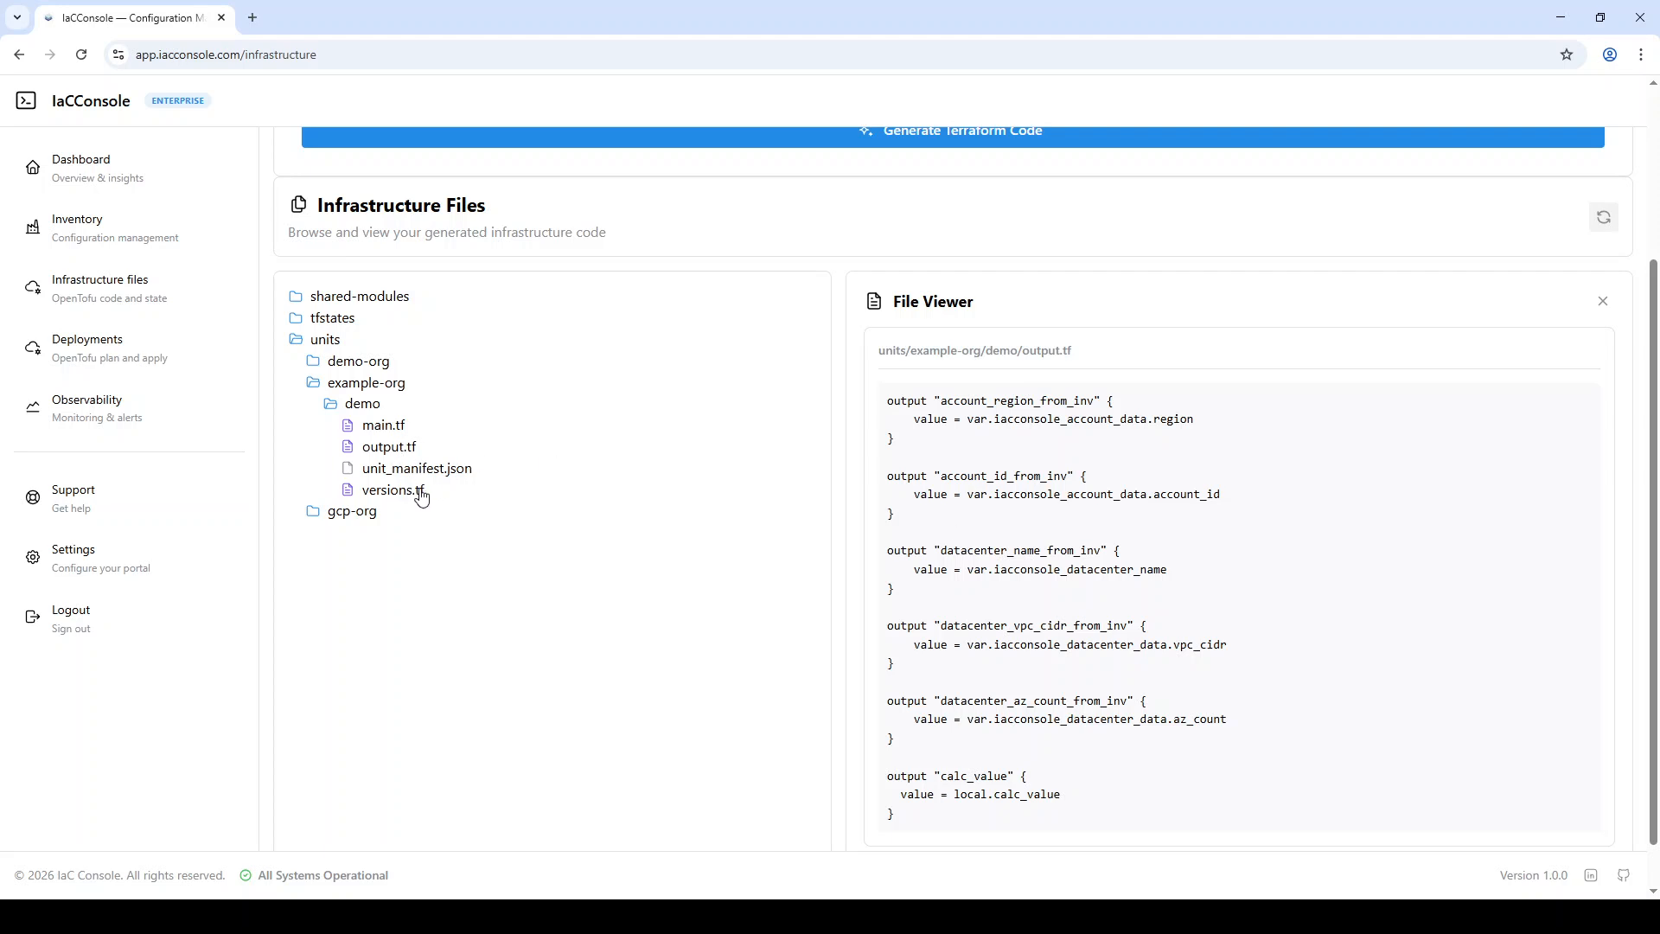
- View the demo unit's unit_manifest.json and highlight its account and datacenter dimensions
{"action": "left_click", "coordinate": [400, 472]}
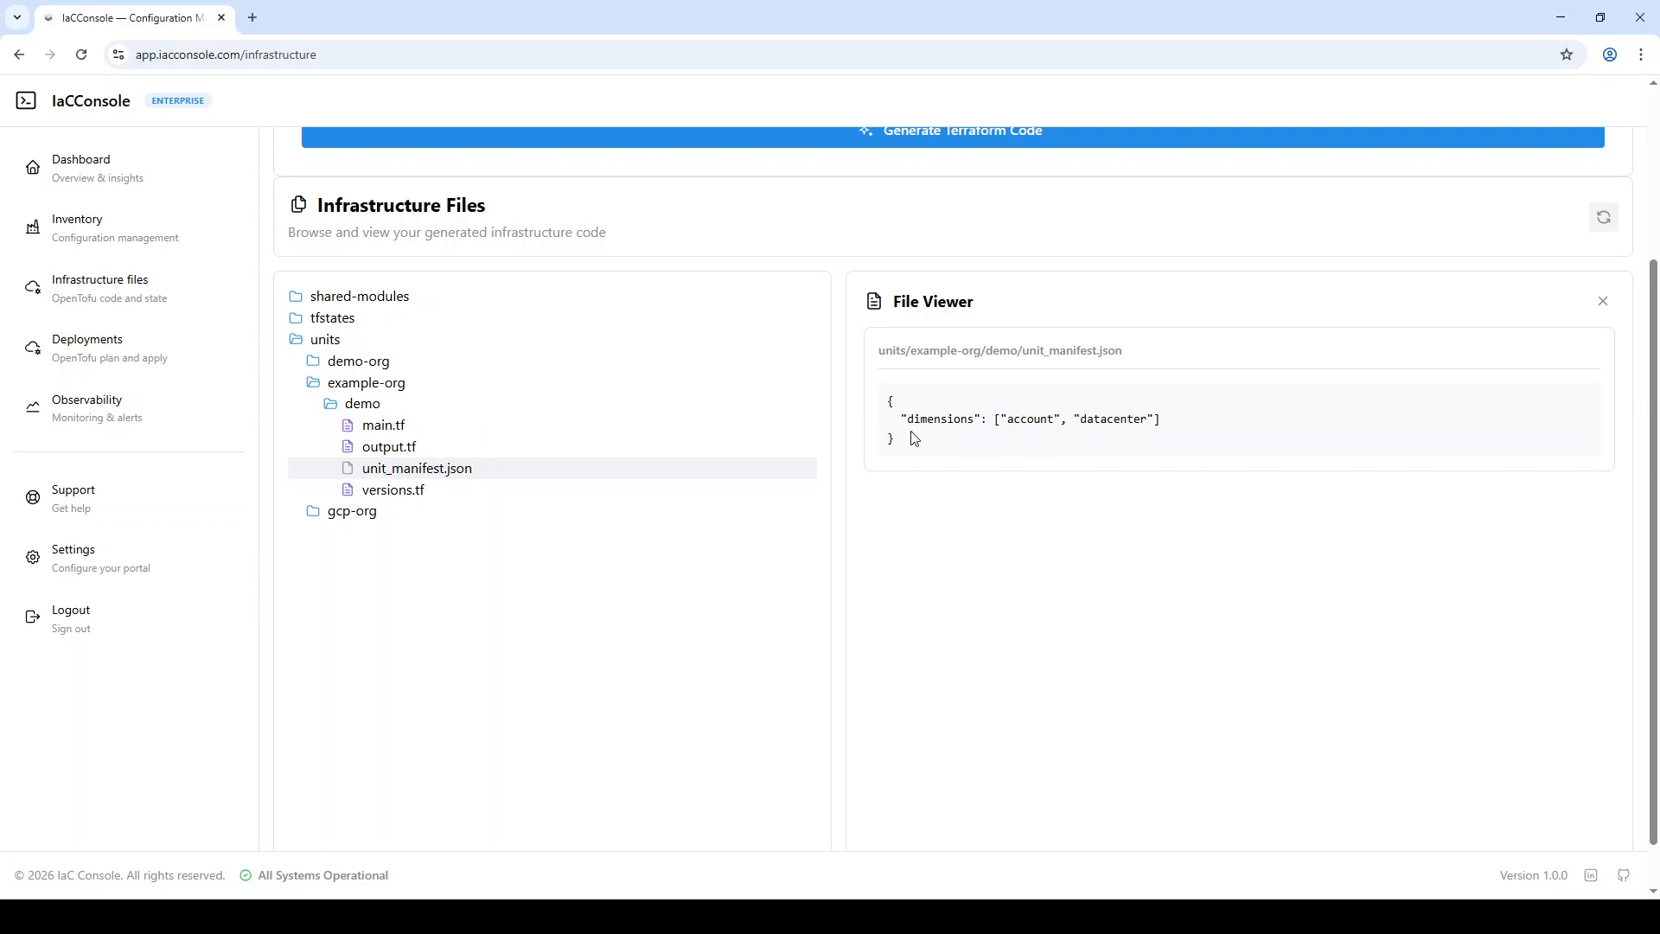
{"action": "double_click", "coordinate": [1040, 421]}
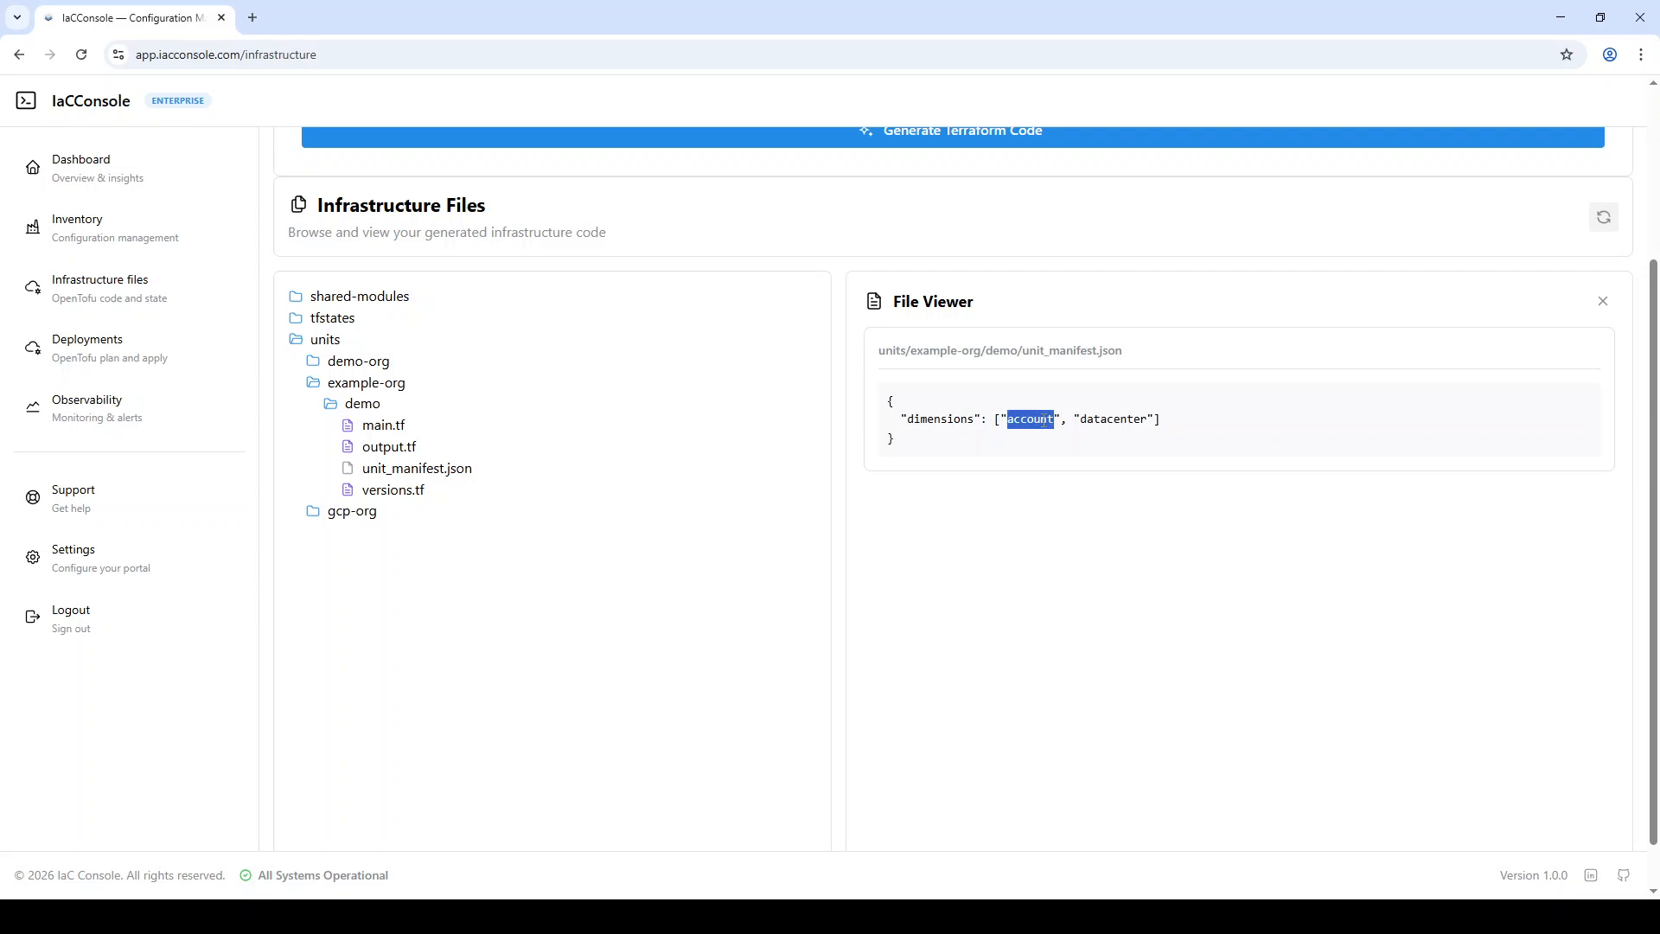
{"action": "double_click", "coordinate": [1126, 419]}
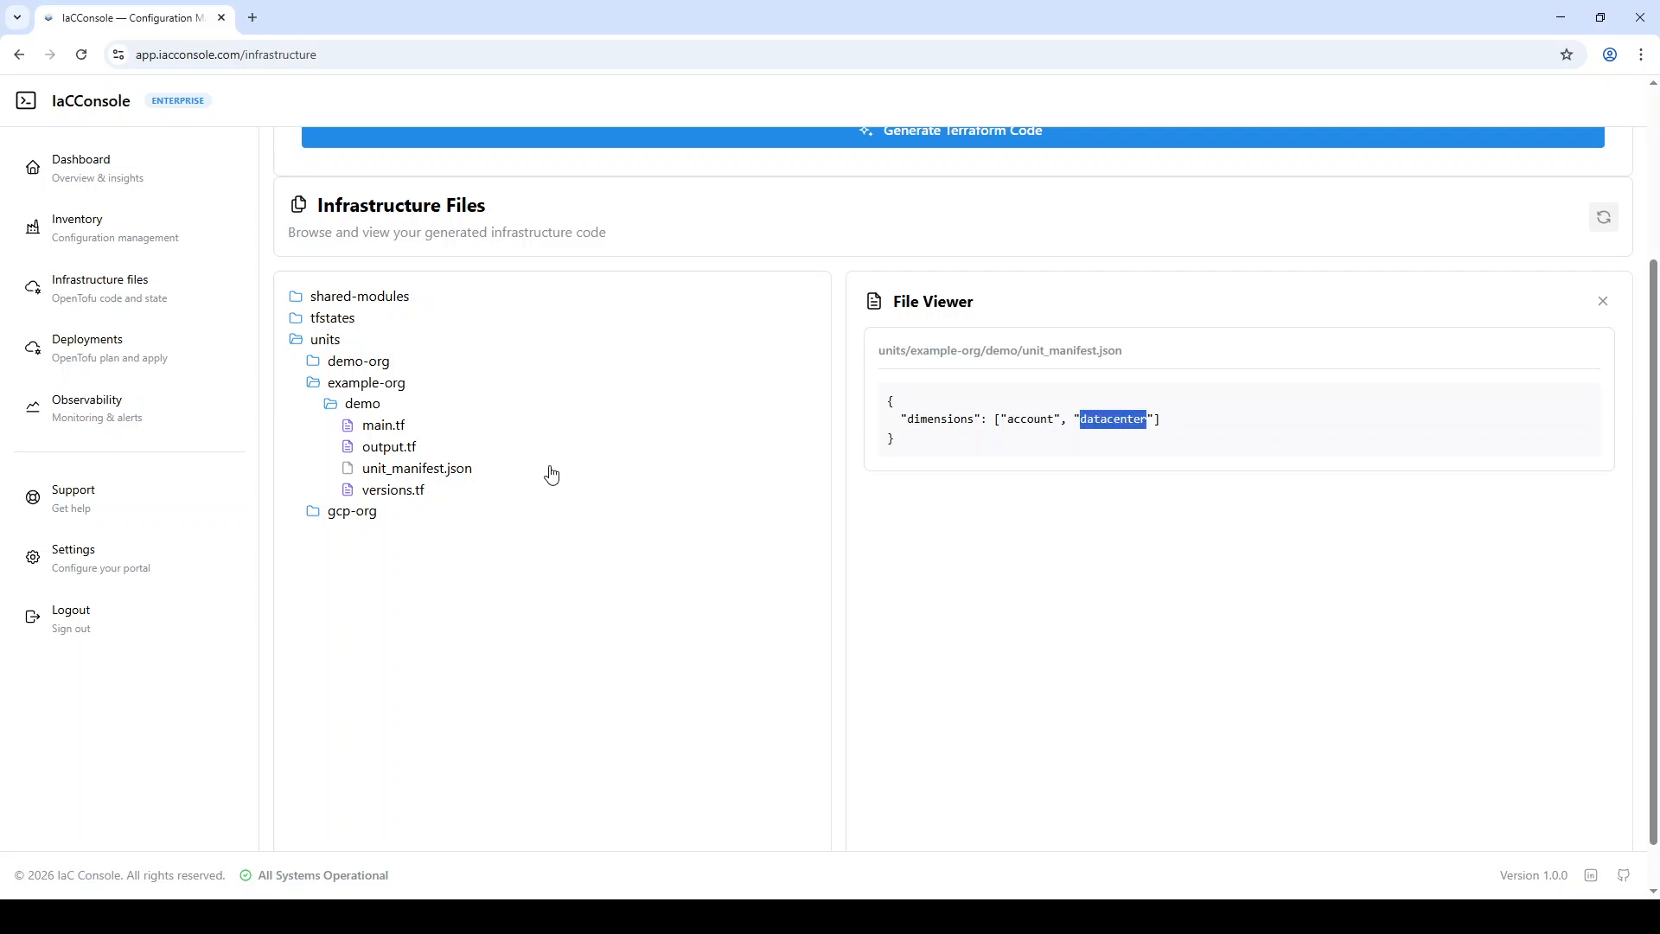
- Return to the dimension inventory, expand the datacenter and account dimensions in example-org's master workspace, and view the dev-2 details
{"action": "left_click", "coordinate": [117, 227]}
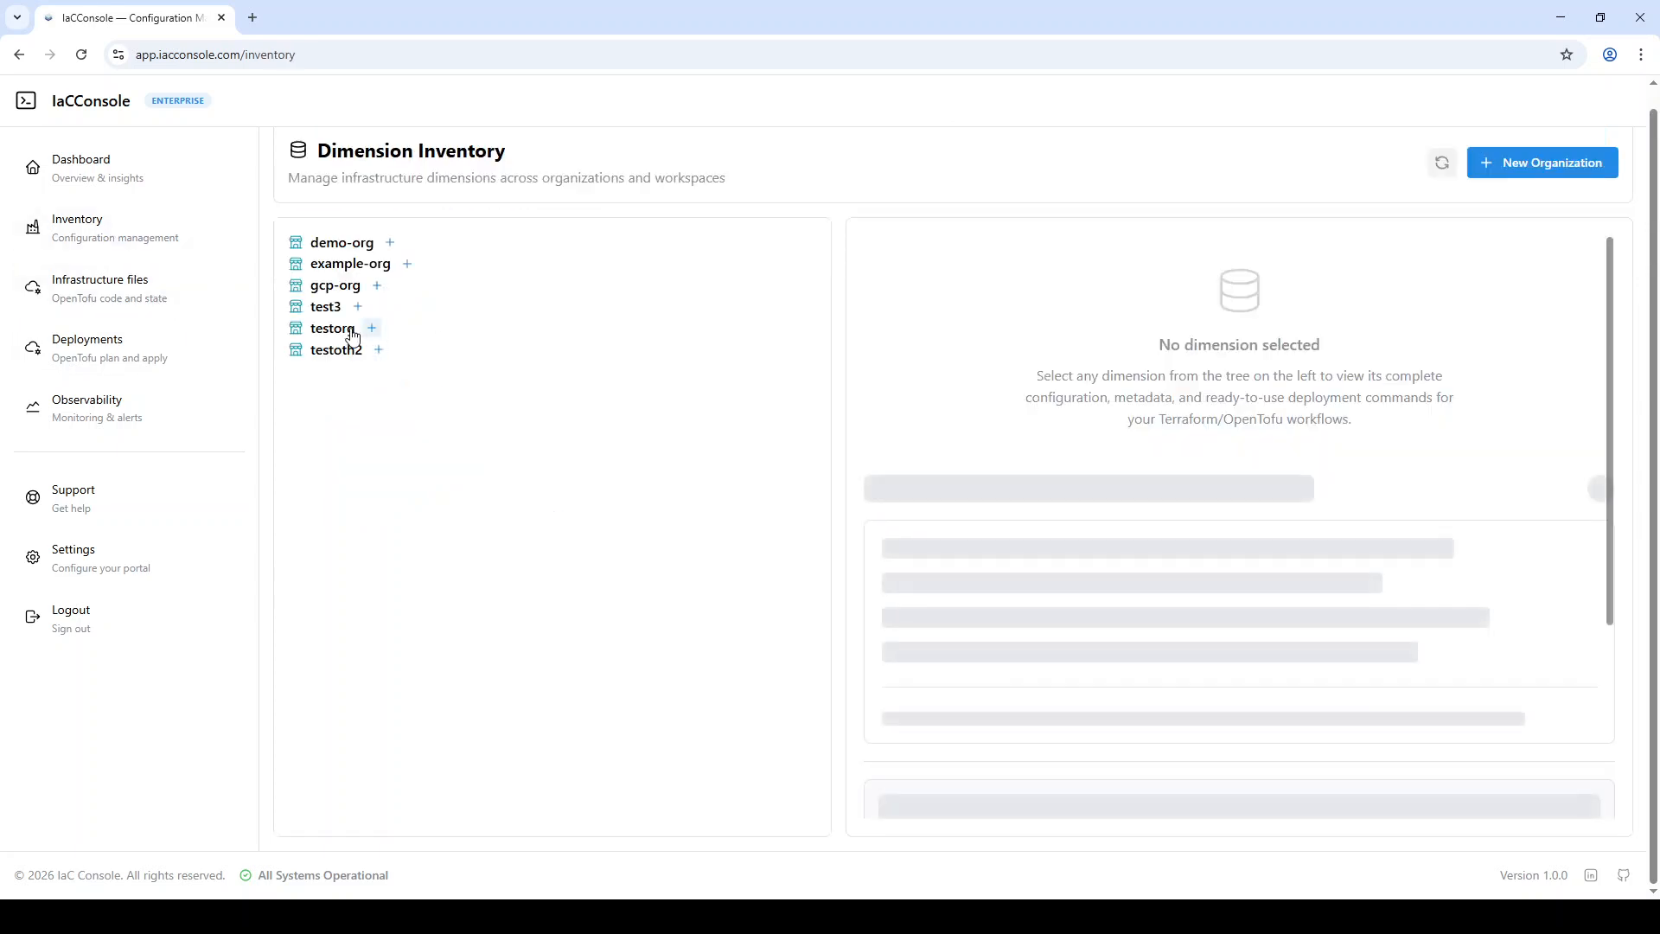
{"action": "left_click", "coordinate": [372, 265]}
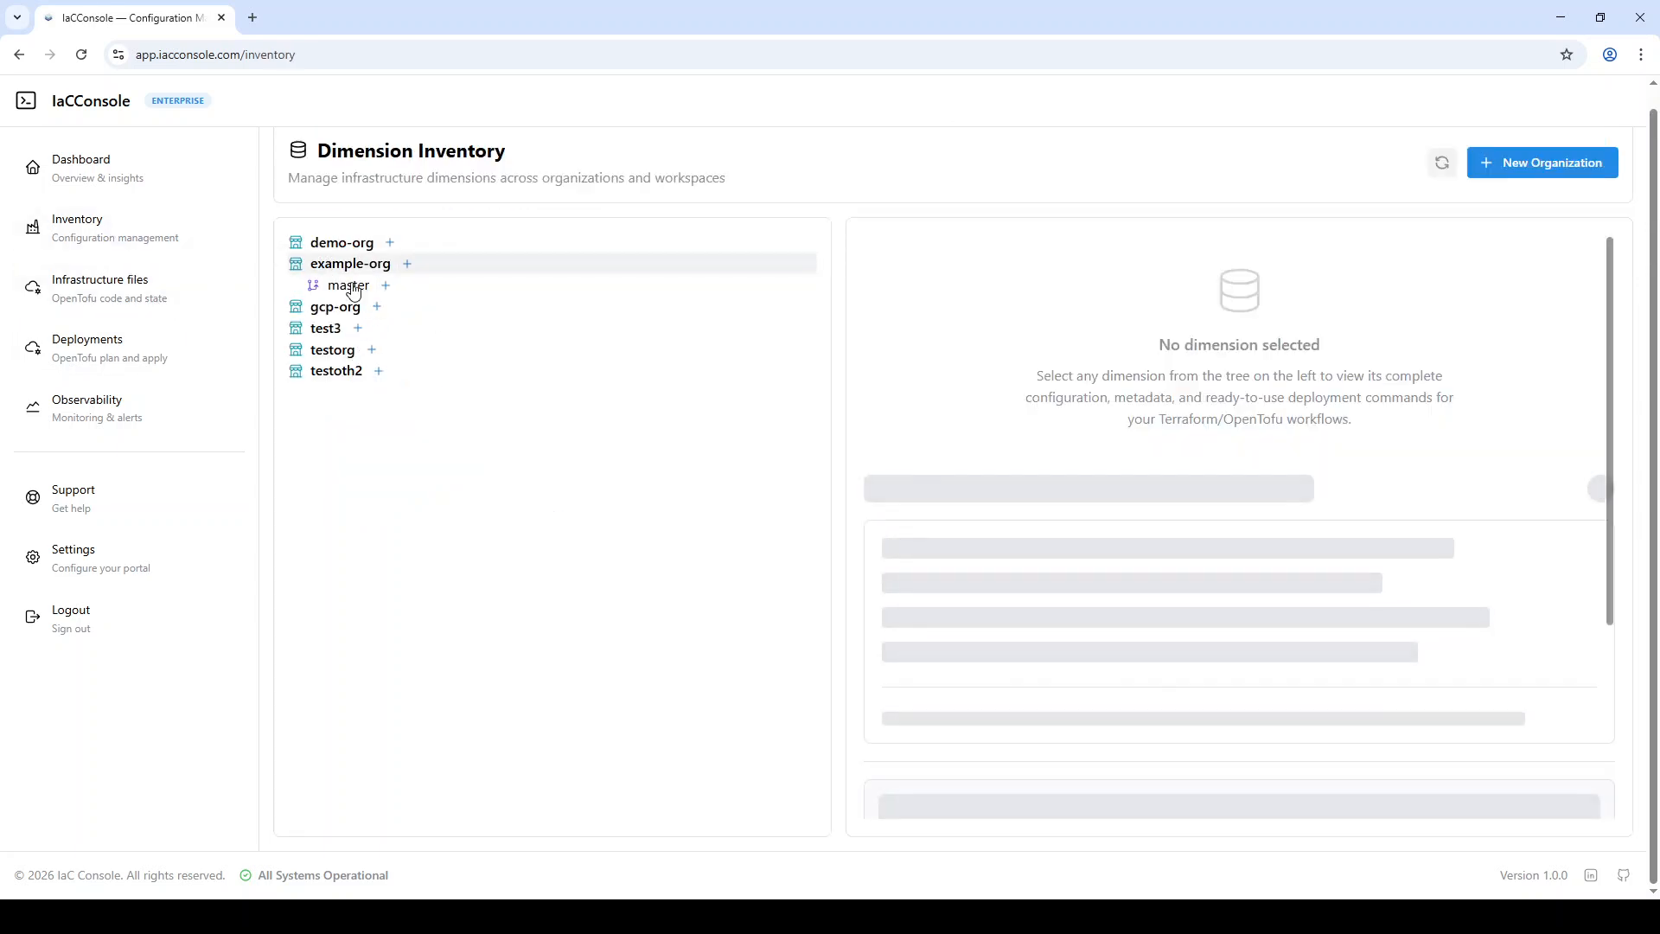
{"action": "left_click", "coordinate": [373, 290]}
{"action": "left_click", "coordinate": [508, 310]}
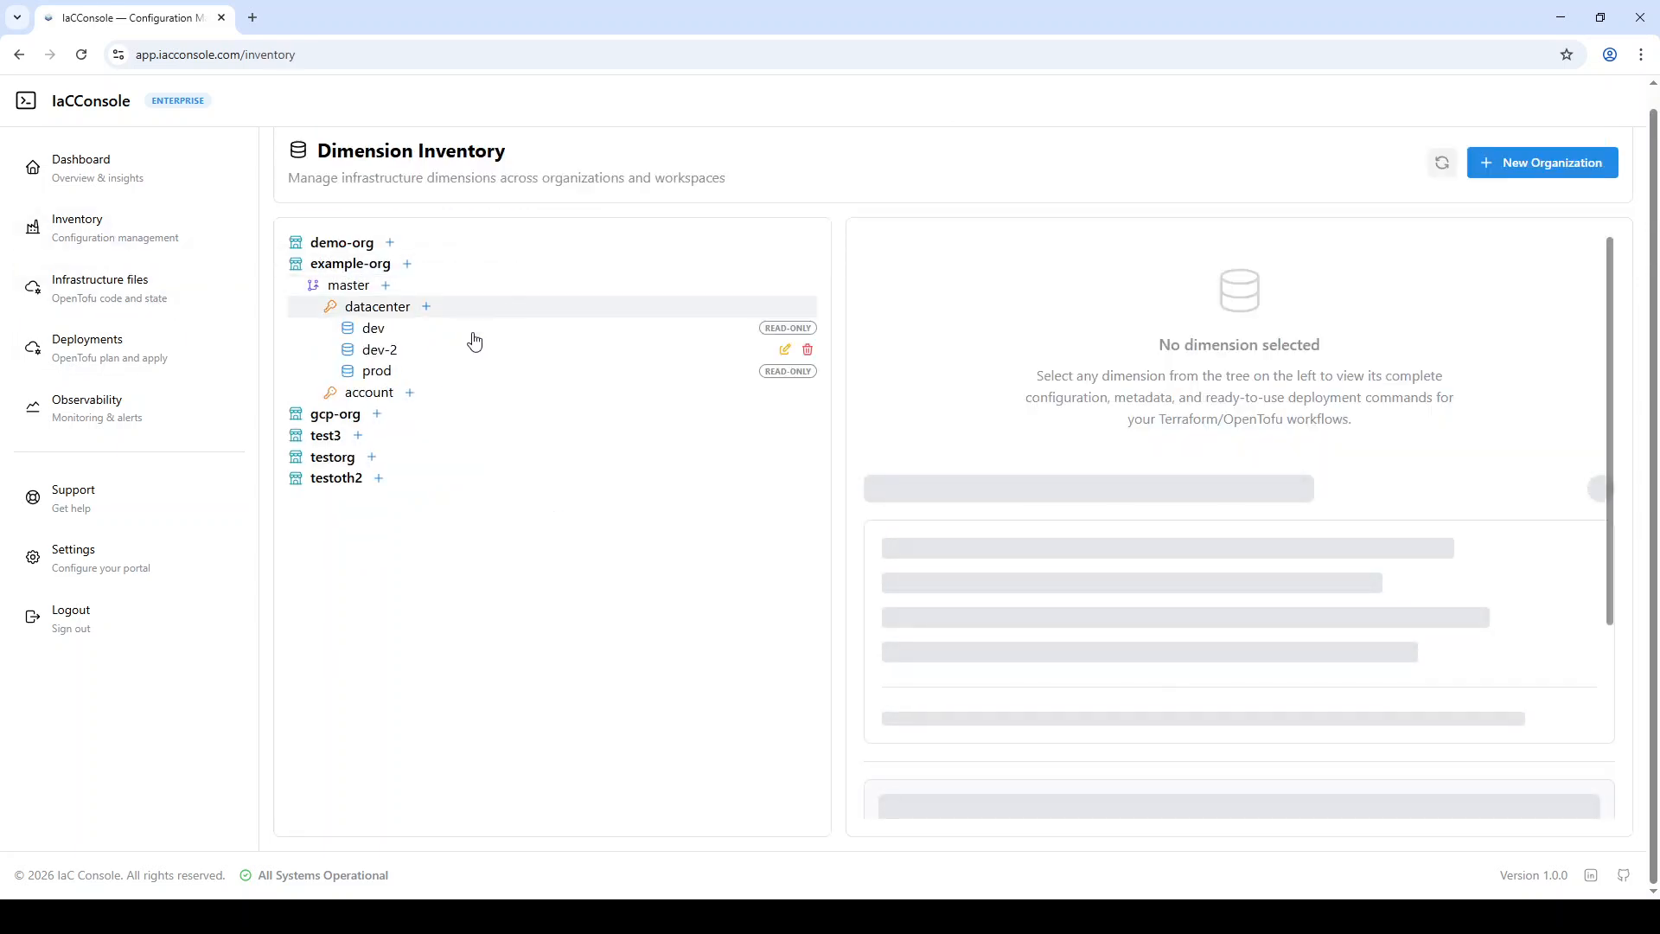
{"action": "left_click", "coordinate": [445, 399]}
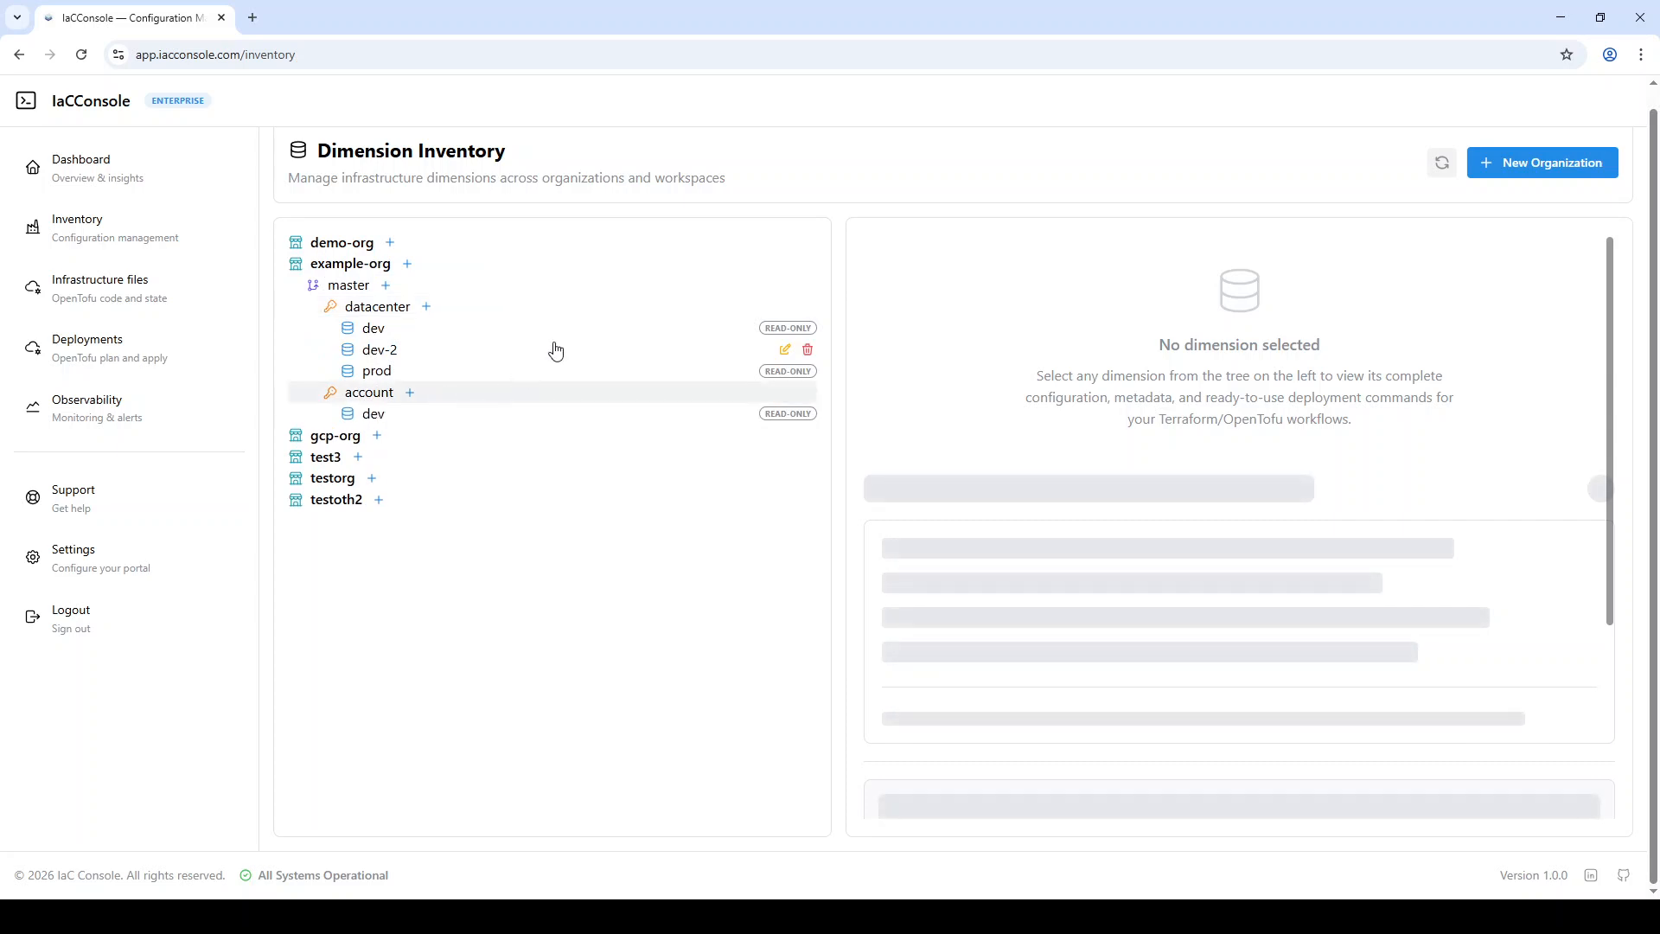
{"action": "left_click", "coordinate": [479, 356]}
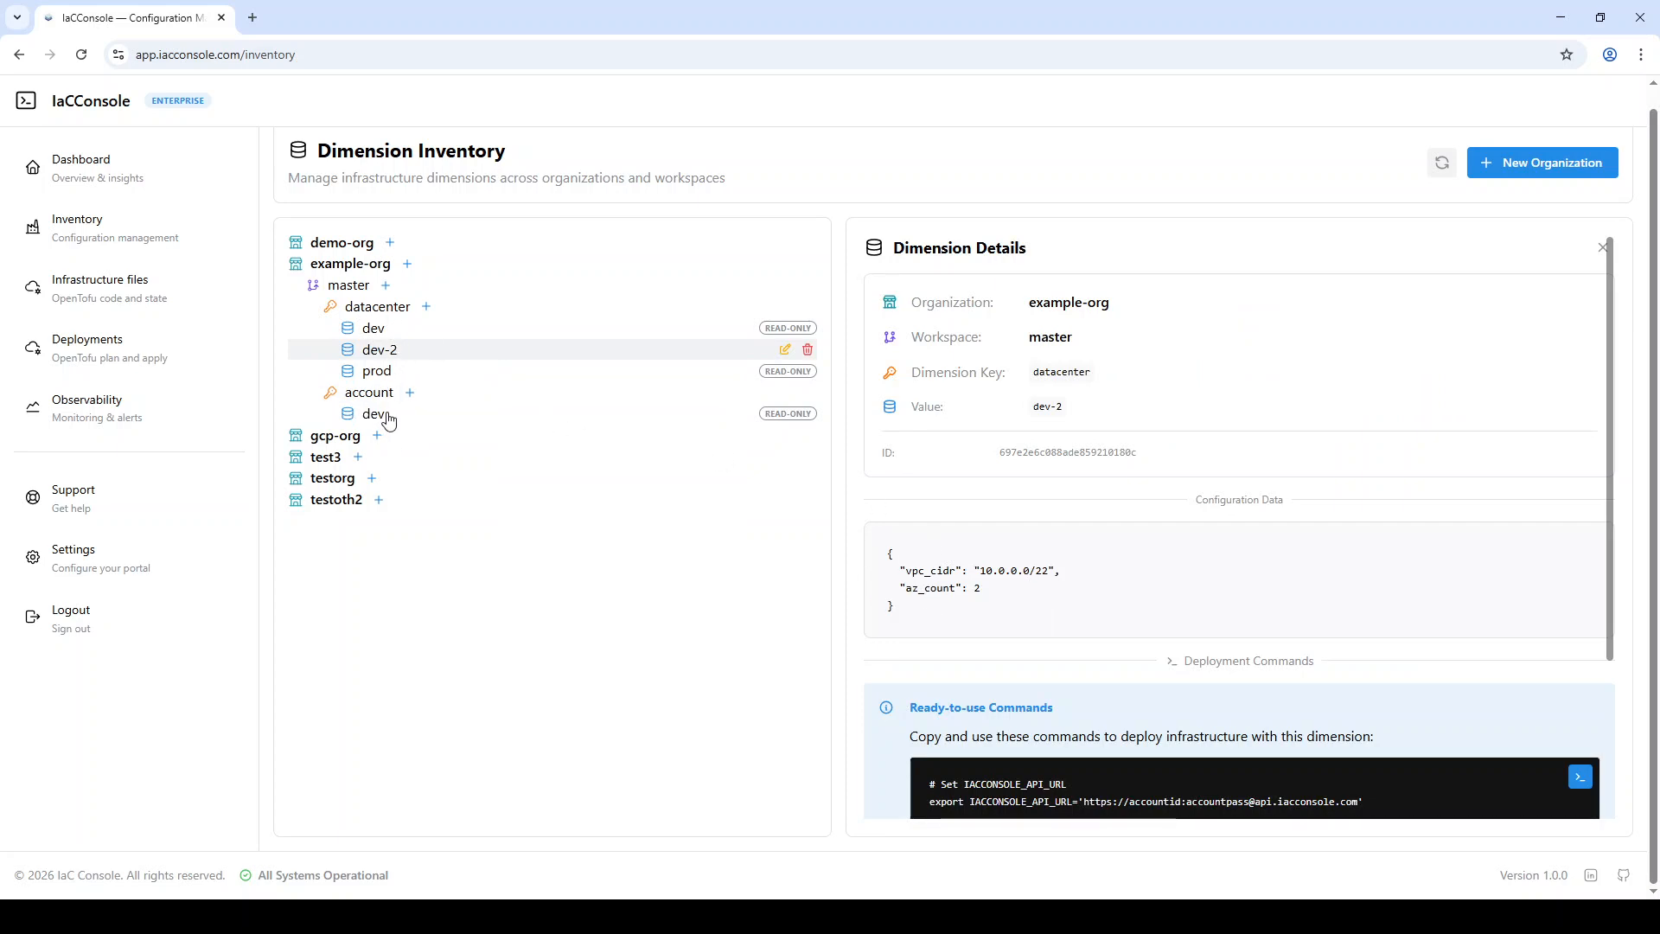
- Run a deployment plan for example-org's demo unit with account dev and datacenter dev-2
{"action": "left_click", "coordinate": [132, 349]}
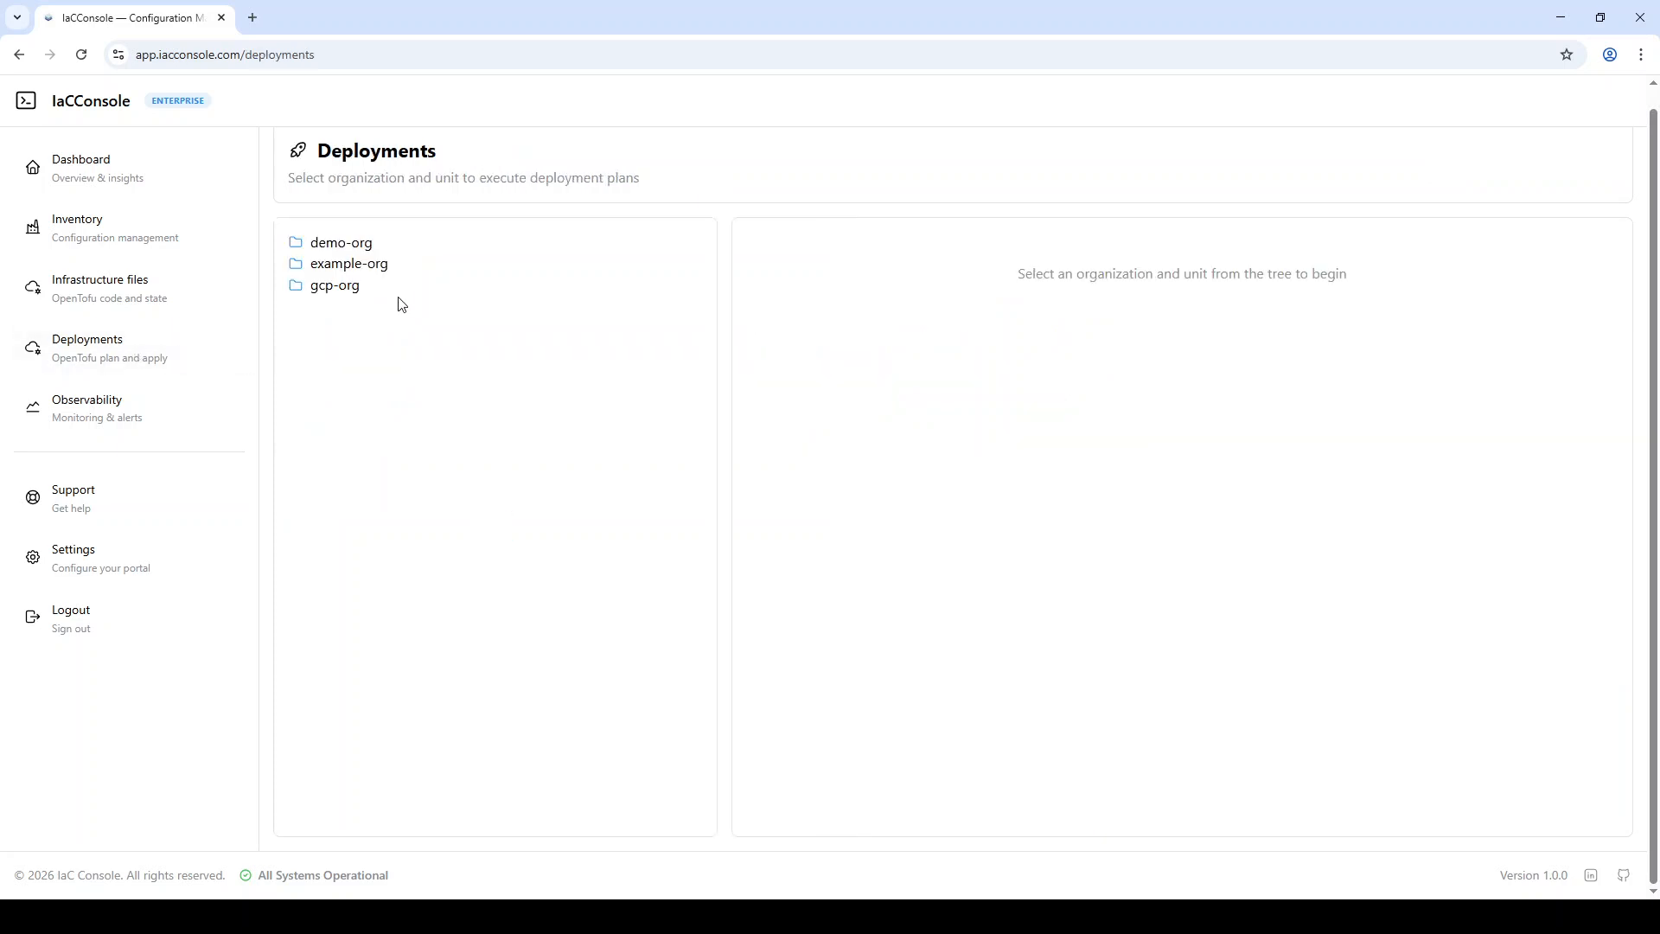
{"action": "left_click", "coordinate": [370, 266]}
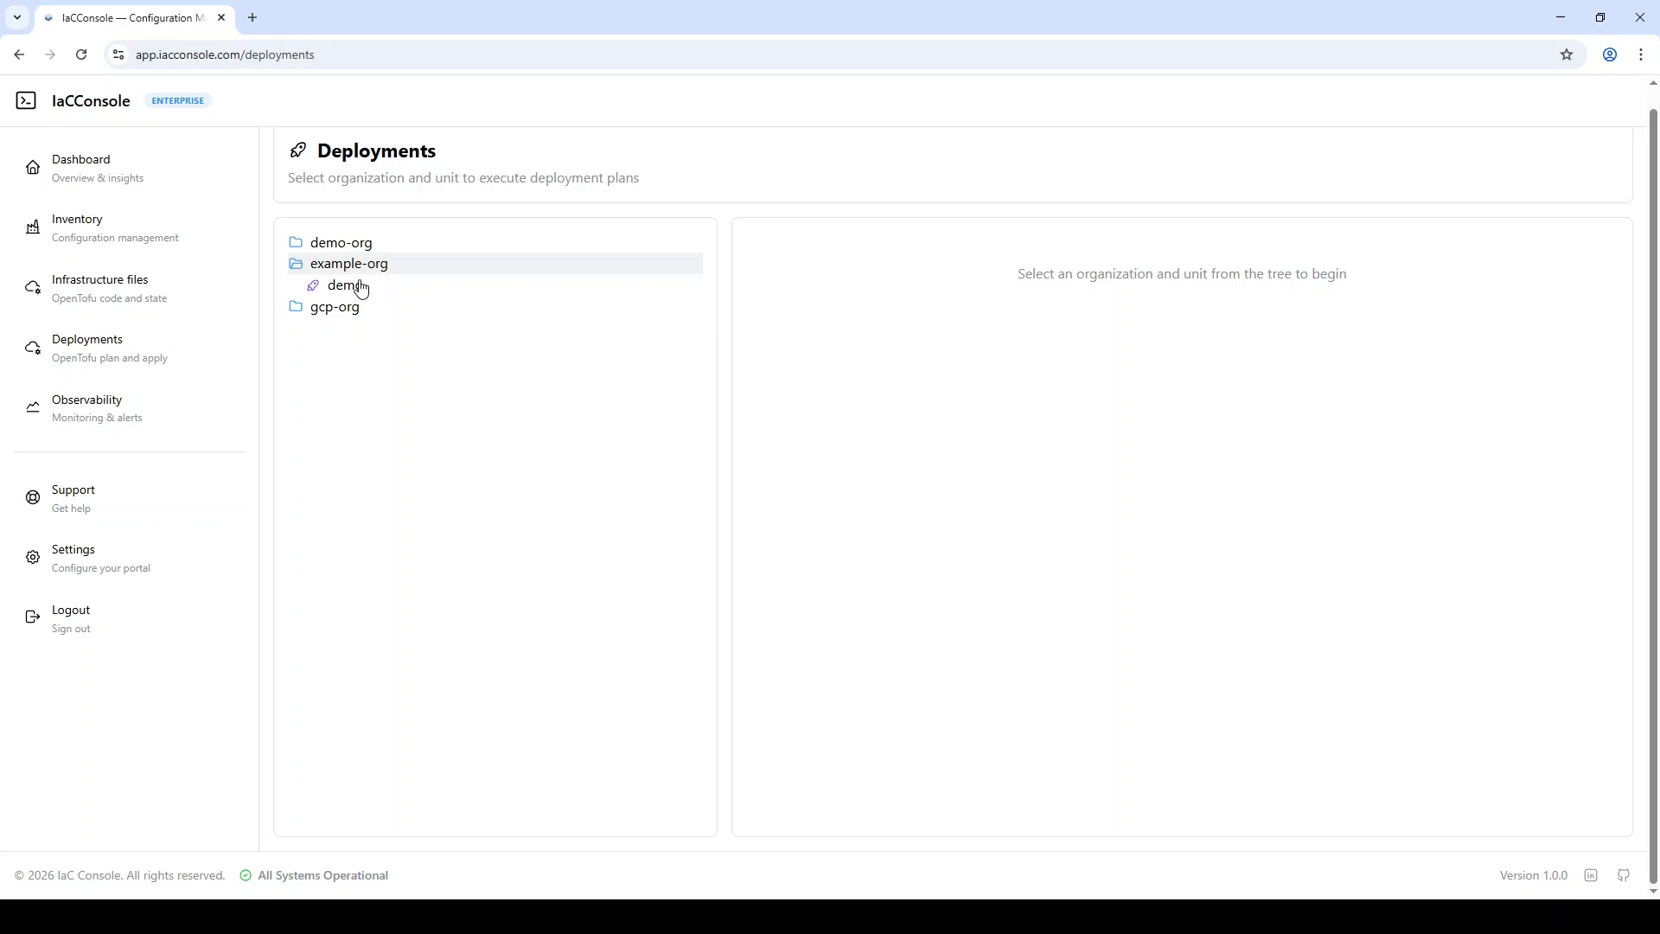
{"action": "left_click", "coordinate": [360, 288]}
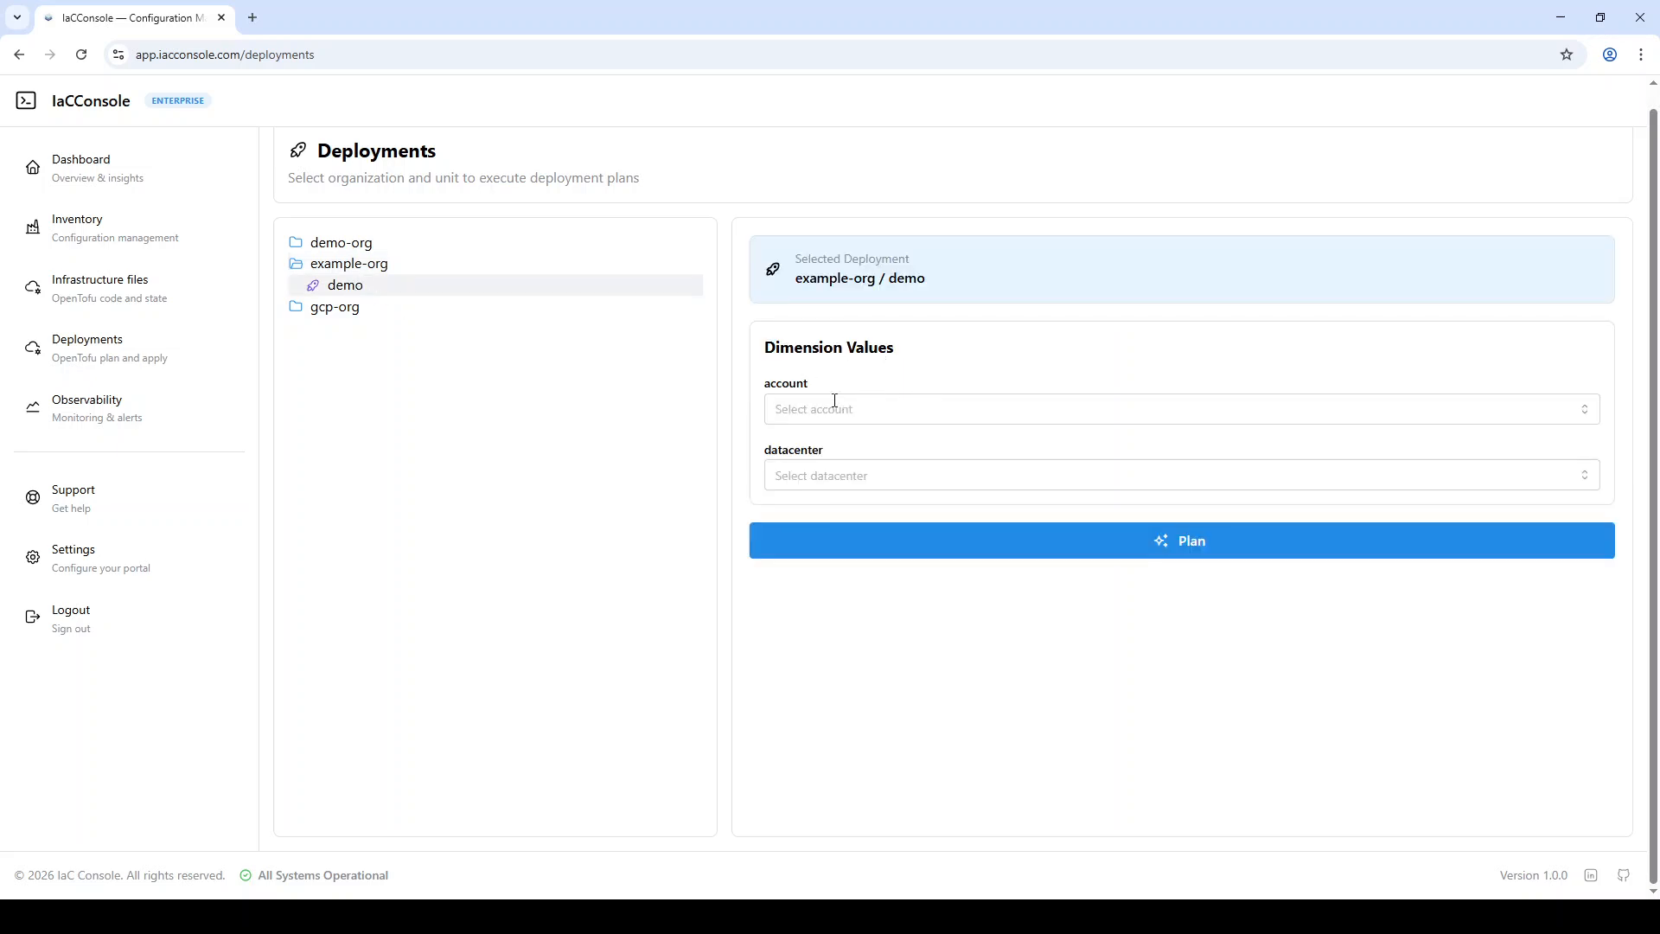
{"action": "left_click", "coordinate": [860, 402]}
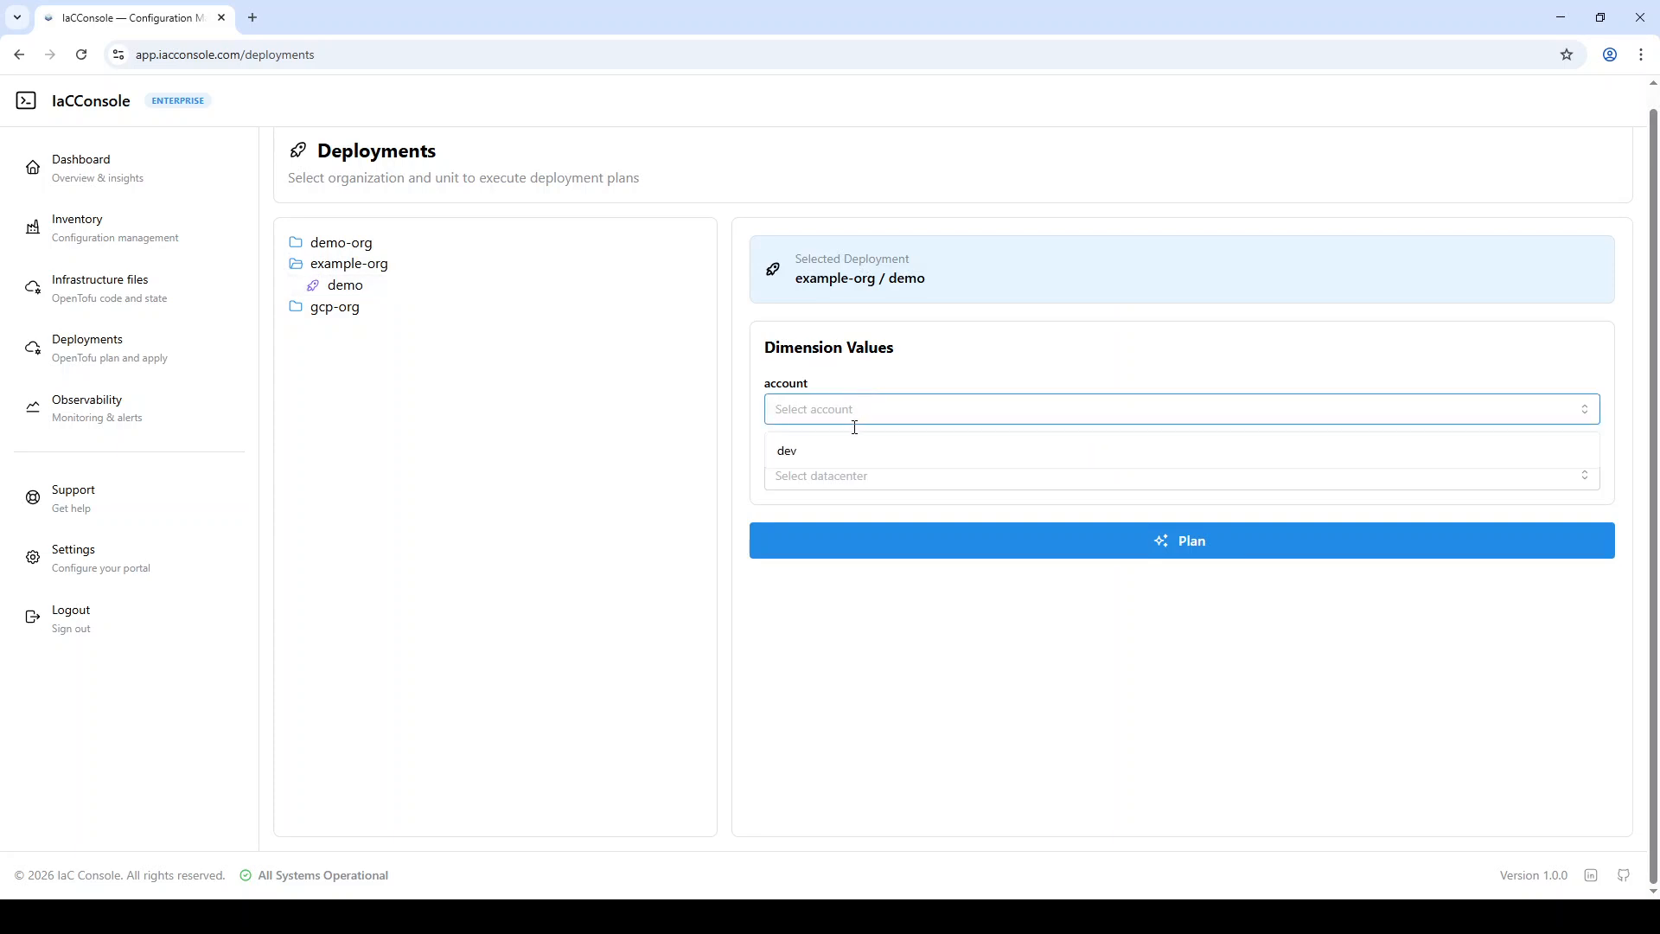
{"action": "left_click", "coordinate": [834, 449]}
{"action": "left_click", "coordinate": [845, 475]}
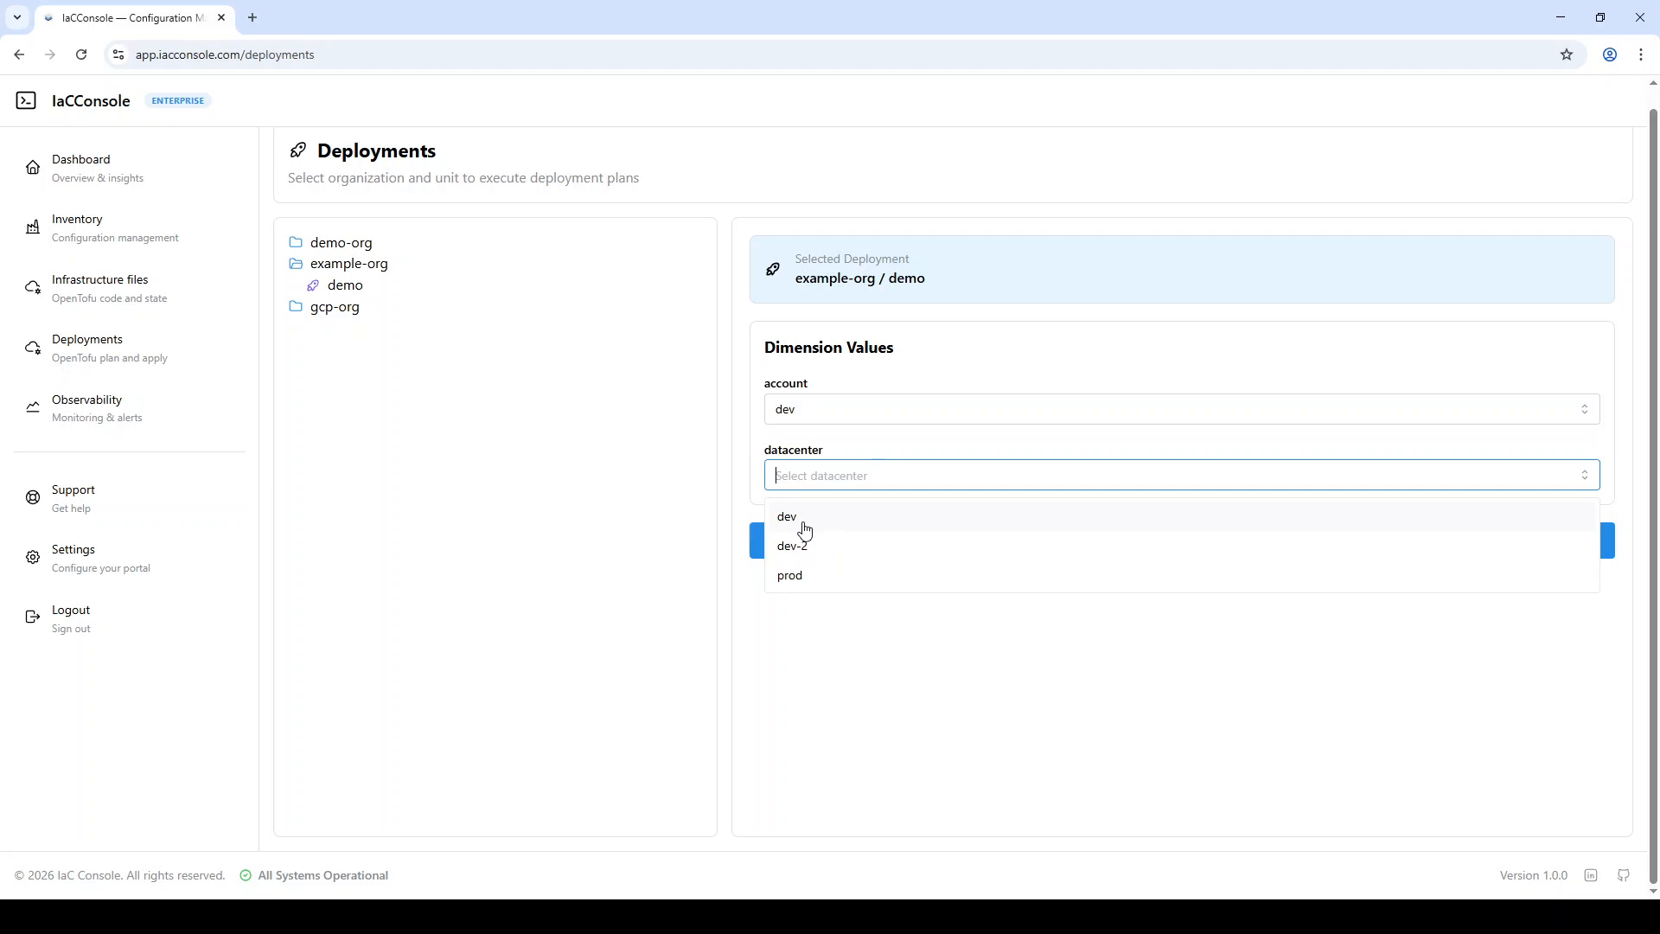
{"action": "left_click", "coordinate": [825, 549]}
{"action": "left_click", "coordinate": [1104, 532]}
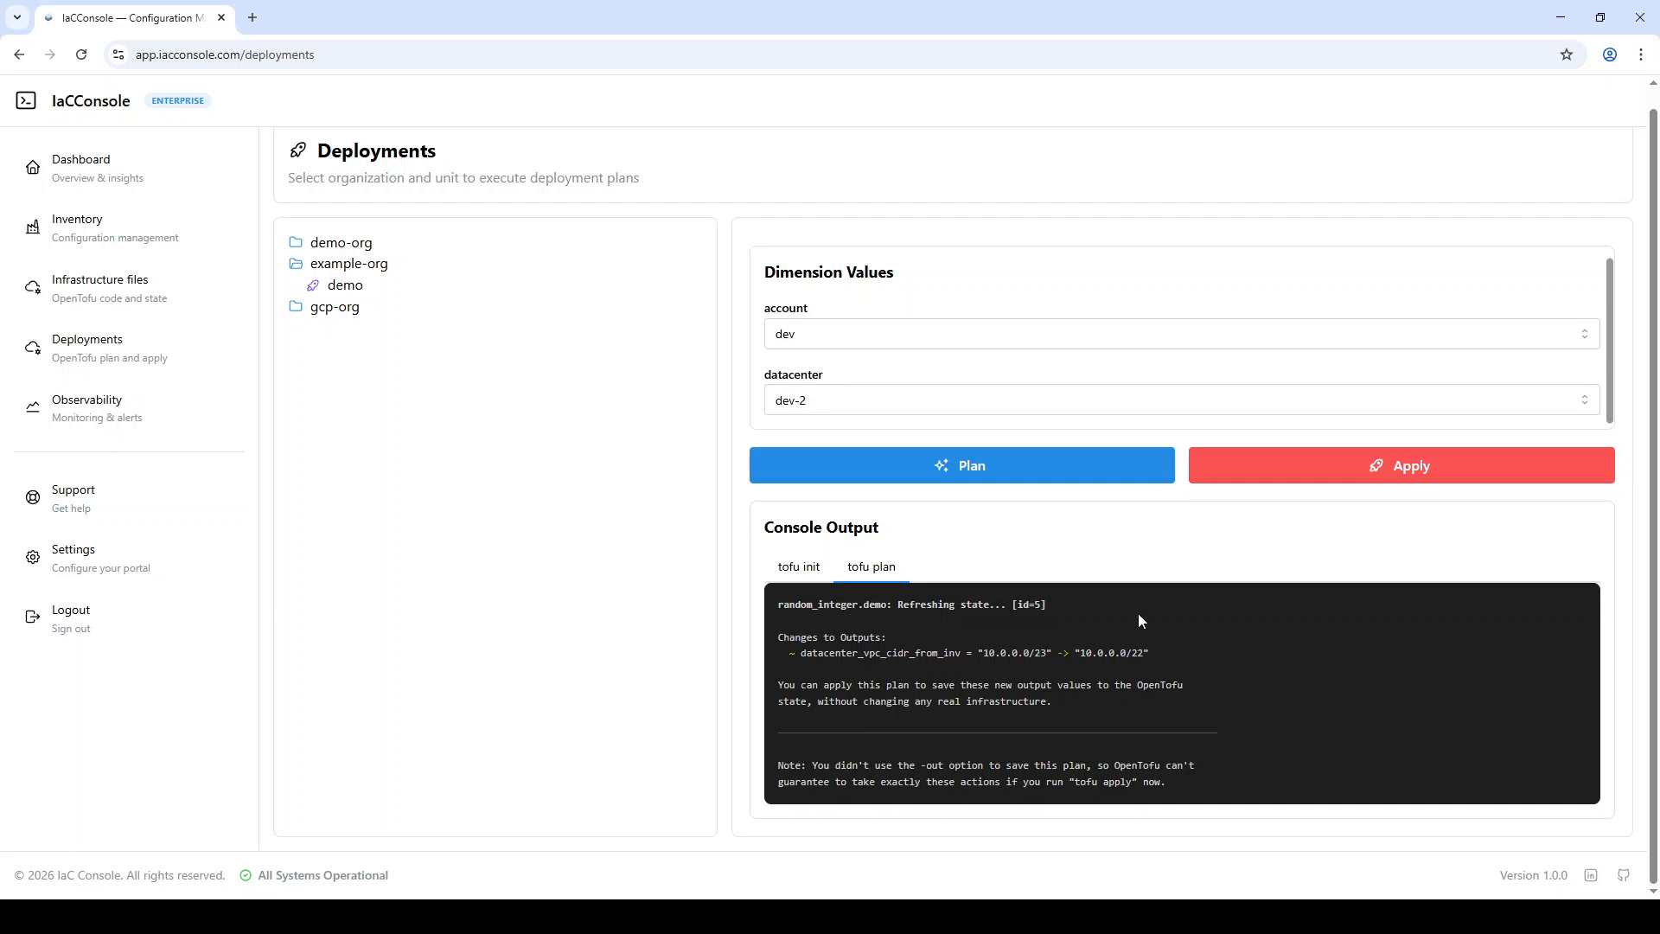
- Review the plan's console output and its AI analysis, from Verification and Risks/Issues through Cost Estimate, Recommendations and Summary
{"action": "scroll", "coordinate": [1185, 566], "scroll_direction": "up", "scroll_amount": 1}
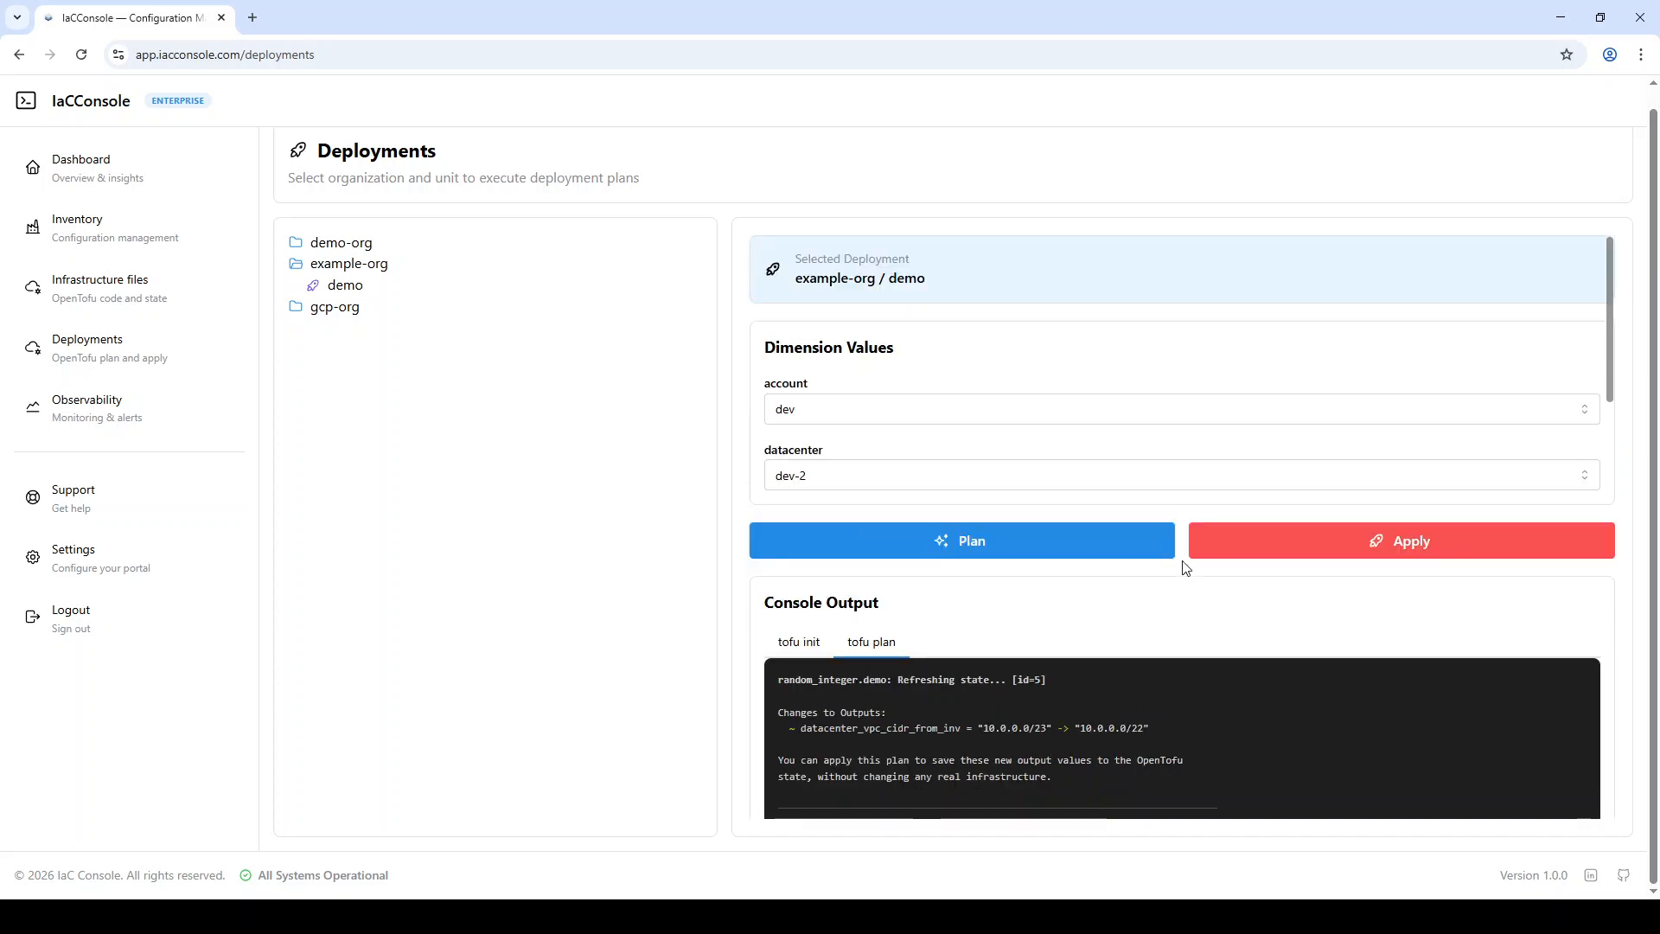
{"action": "scroll", "coordinate": [1185, 568], "scroll_direction": "down", "scroll_amount": 6}
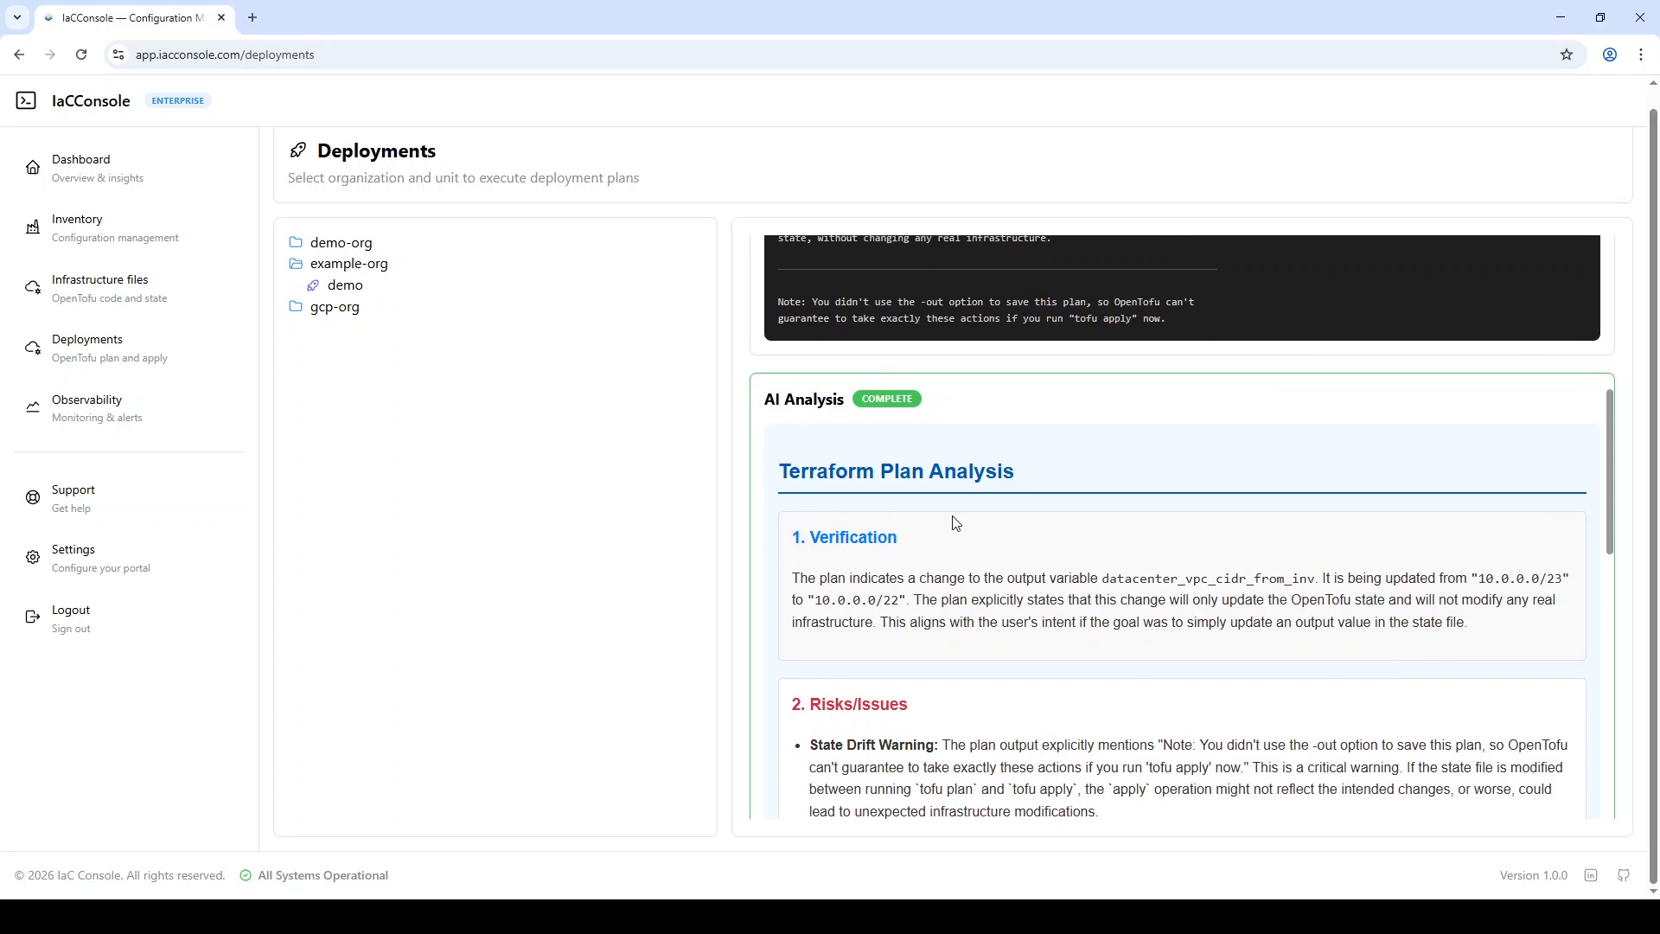
{"action": "scroll", "coordinate": [1070, 558], "scroll_direction": "down", "scroll_amount": 2}
{"action": "scroll", "coordinate": [861, 447], "scroll_direction": "down", "scroll_amount": 4}
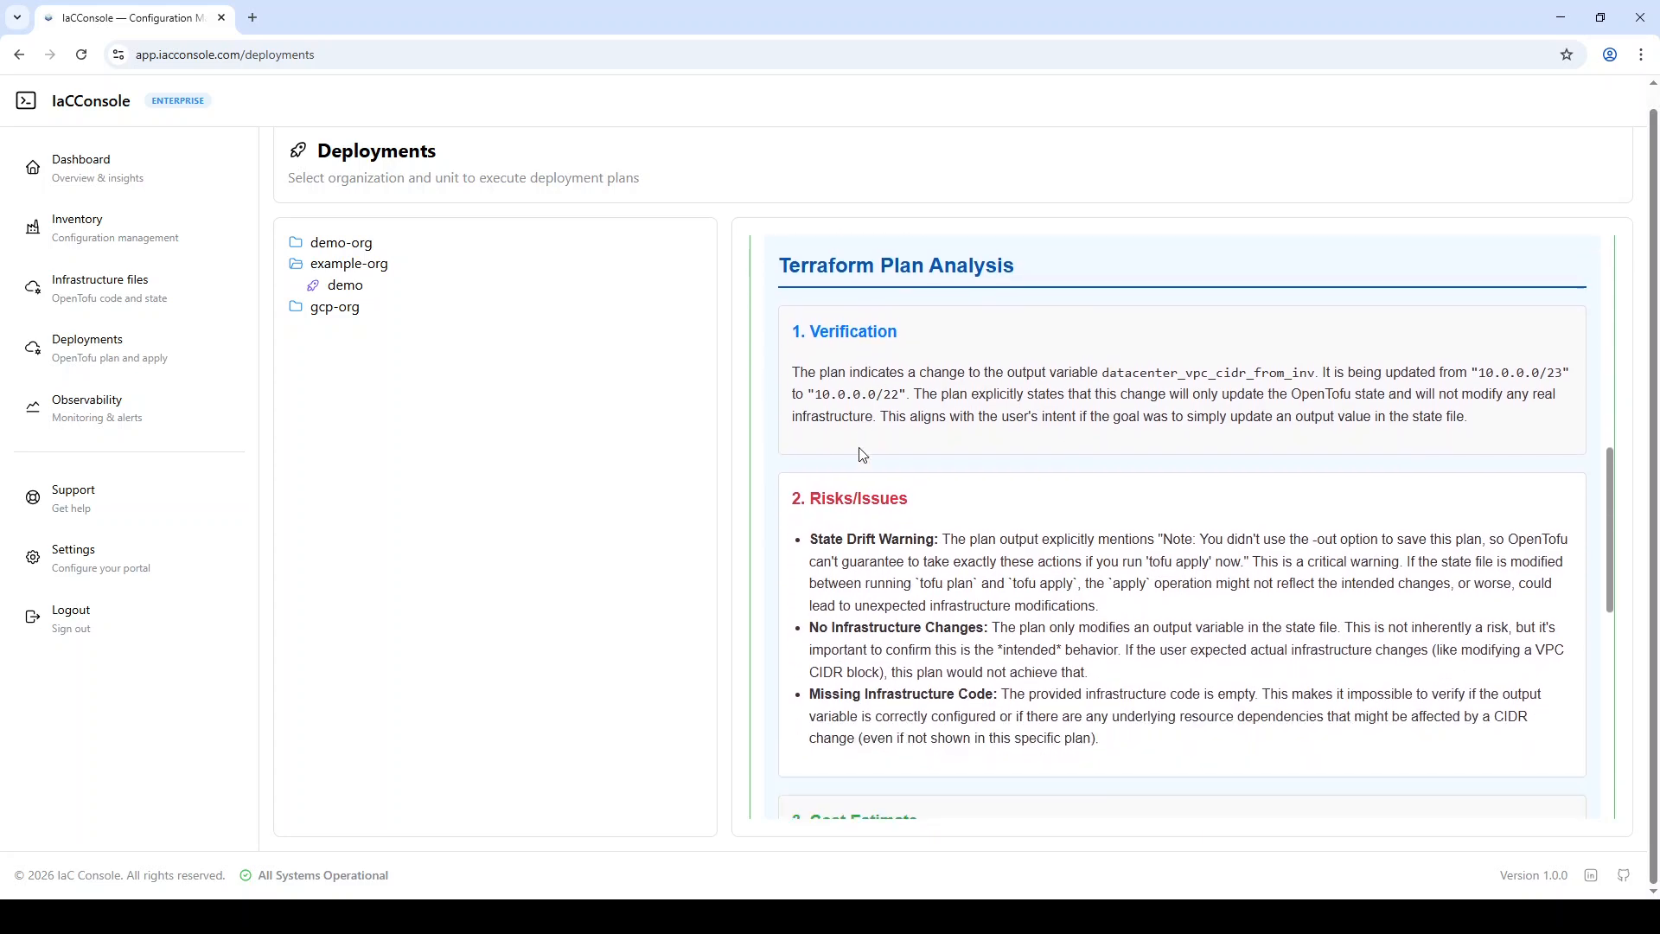
{"action": "scroll", "coordinate": [860, 448], "scroll_direction": "down", "scroll_amount": 2}
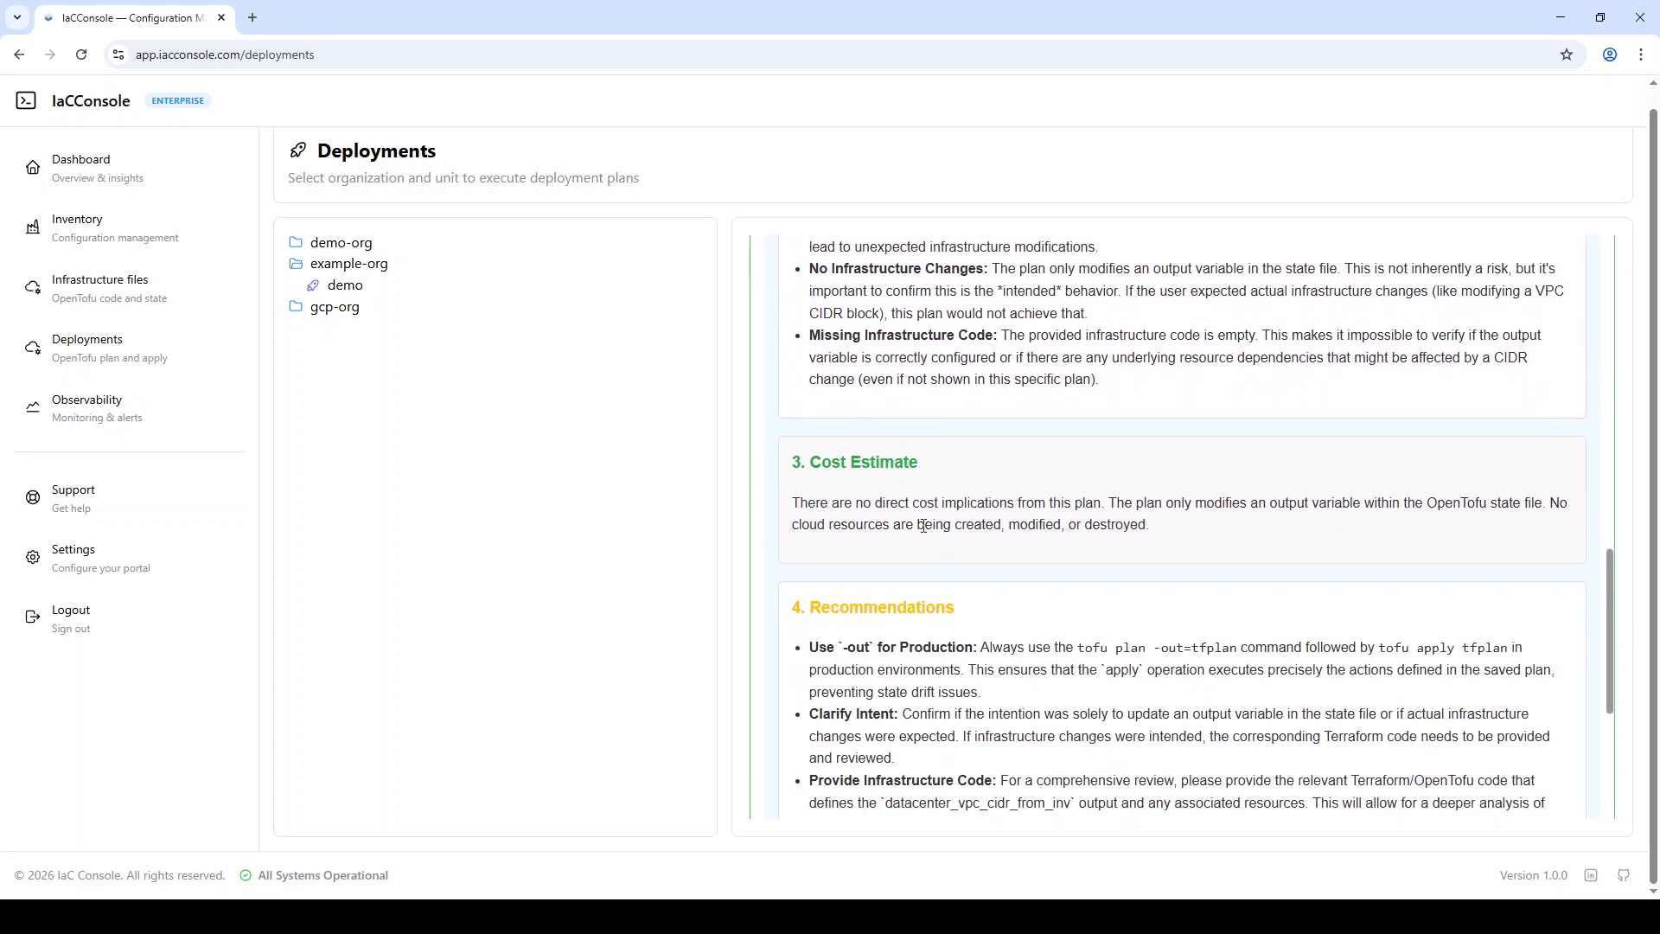
{"action": "scroll", "coordinate": [921, 529], "scroll_direction": "down", "scroll_amount": 2}
{"action": "scroll", "coordinate": [923, 531], "scroll_direction": "down", "scroll_amount": 2}
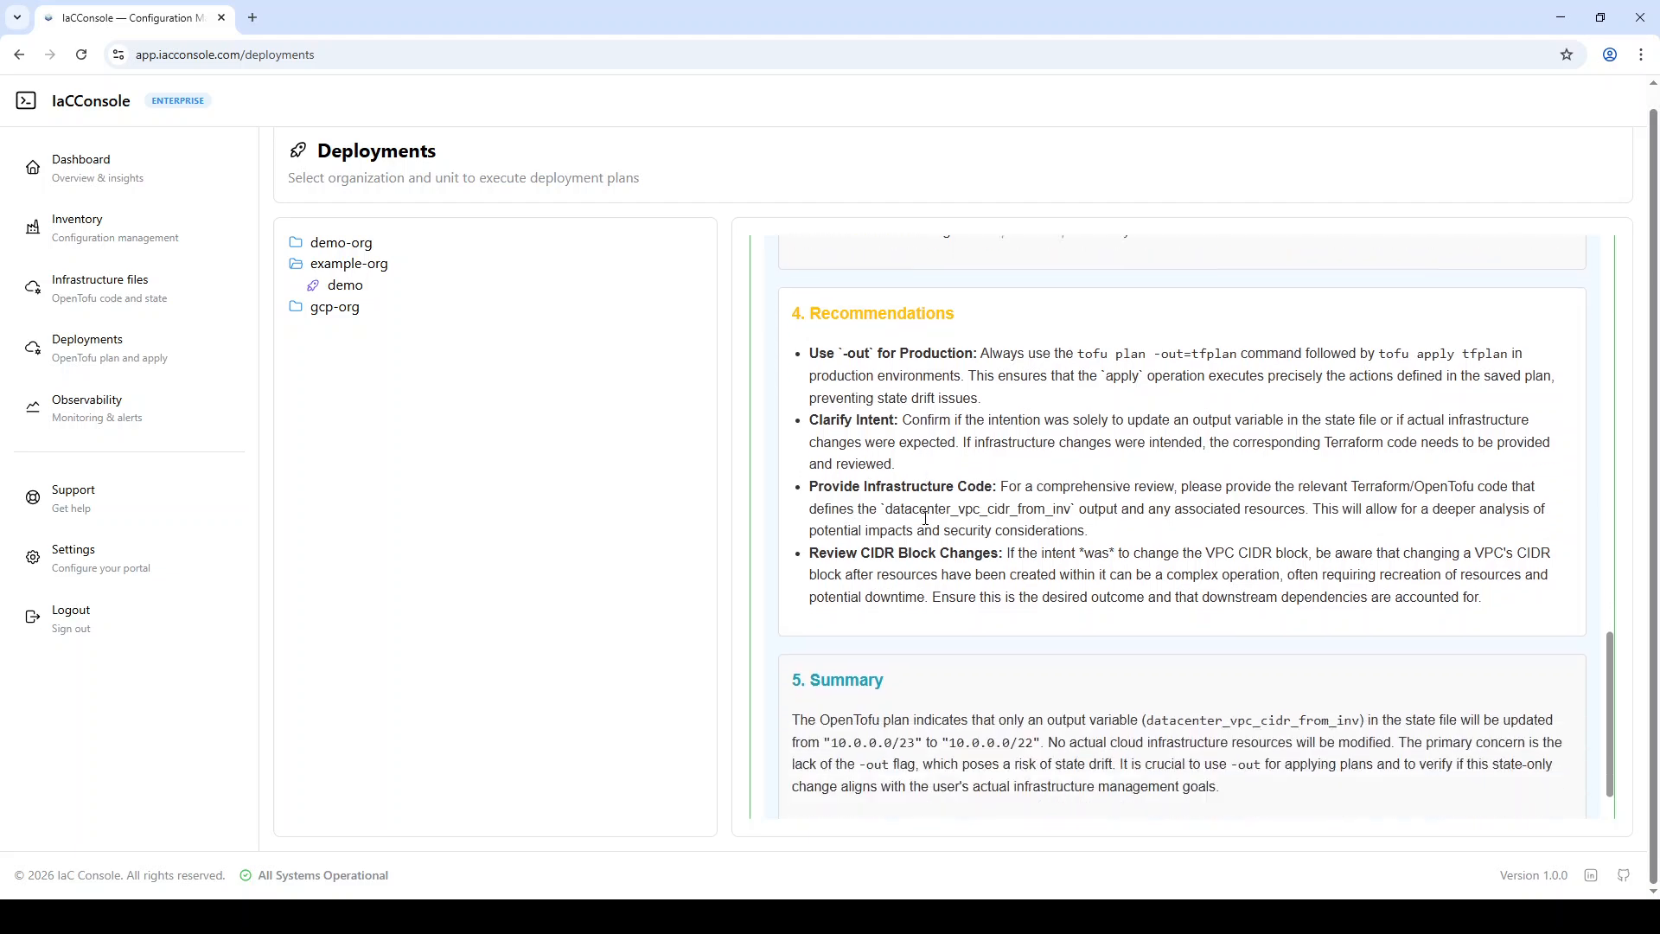
- Apply the demo unit's deployment plan and show the tofu apply console output
{"action": "scroll", "coordinate": [951, 728], "scroll_direction": "up", "scroll_amount": 12}
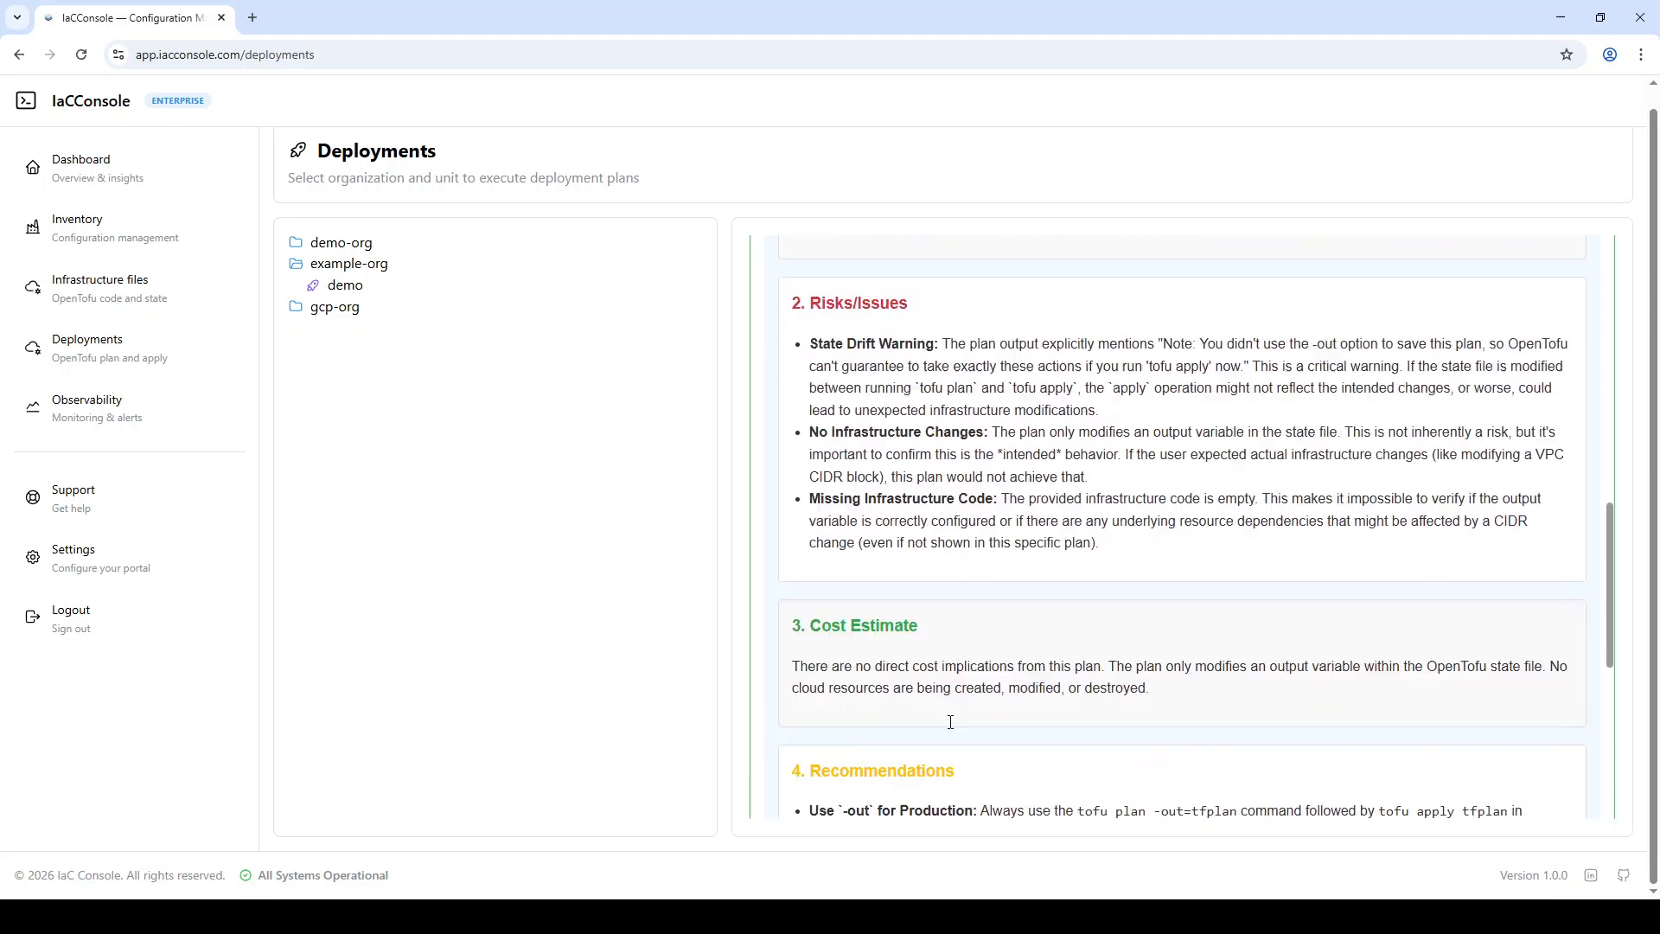
{"action": "scroll", "coordinate": [951, 729], "scroll_direction": "up", "scroll_amount": 4}
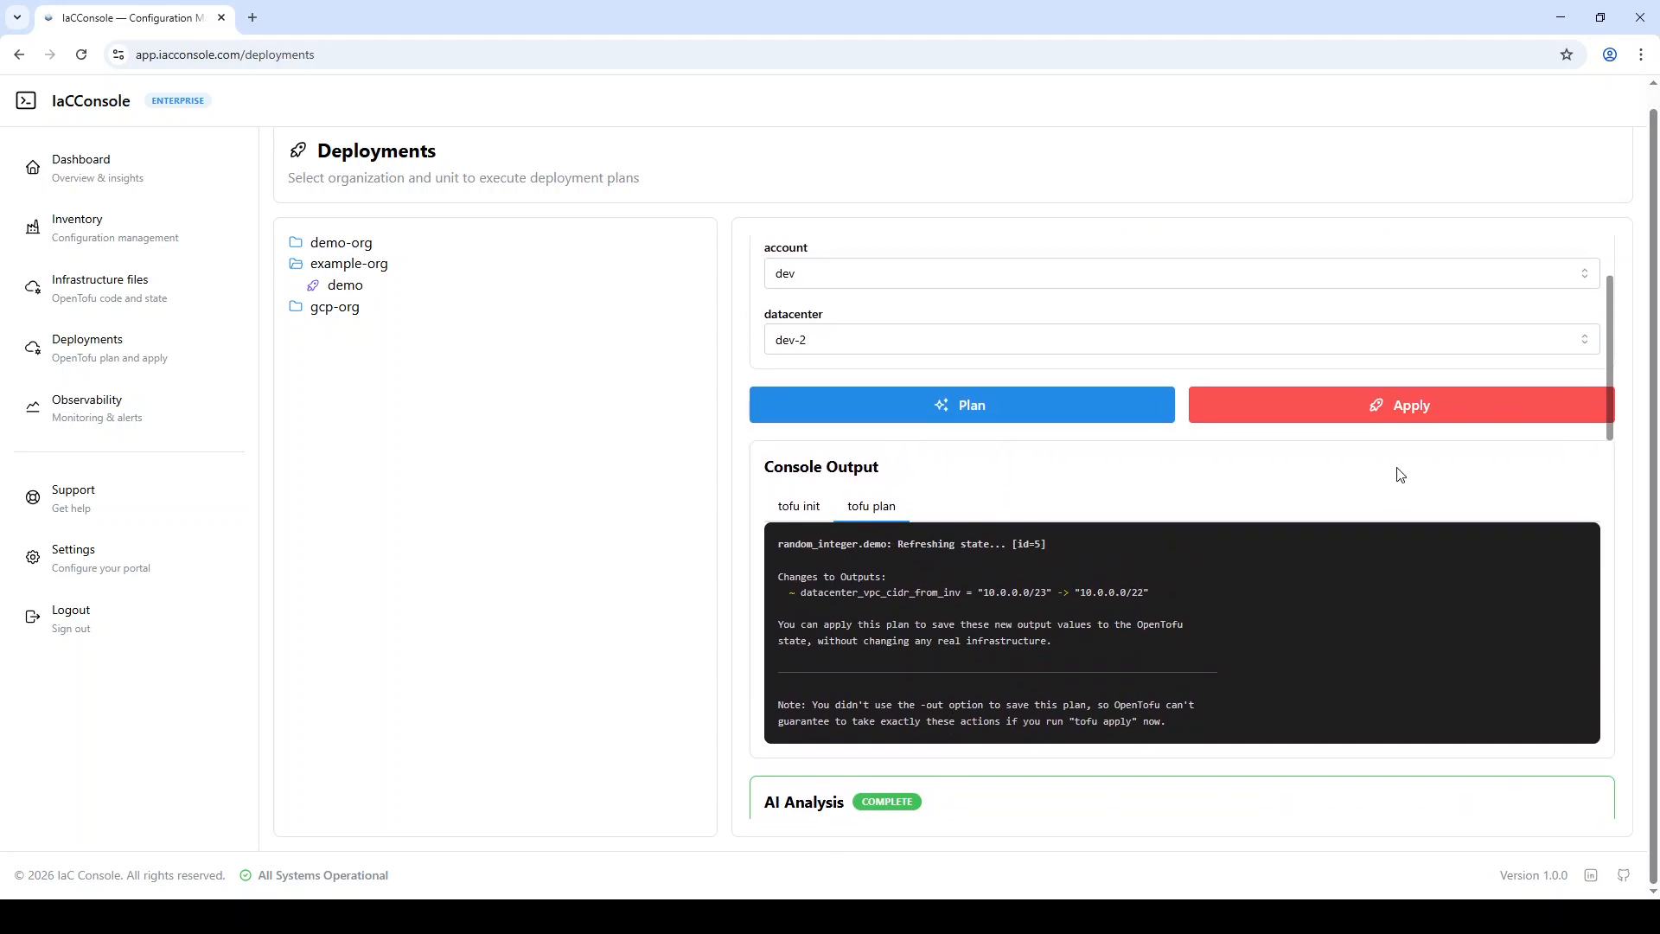
{"action": "scroll", "coordinate": [1401, 471], "scroll_direction": "up", "scroll_amount": 1}
{"action": "left_click", "coordinate": [1354, 446]}
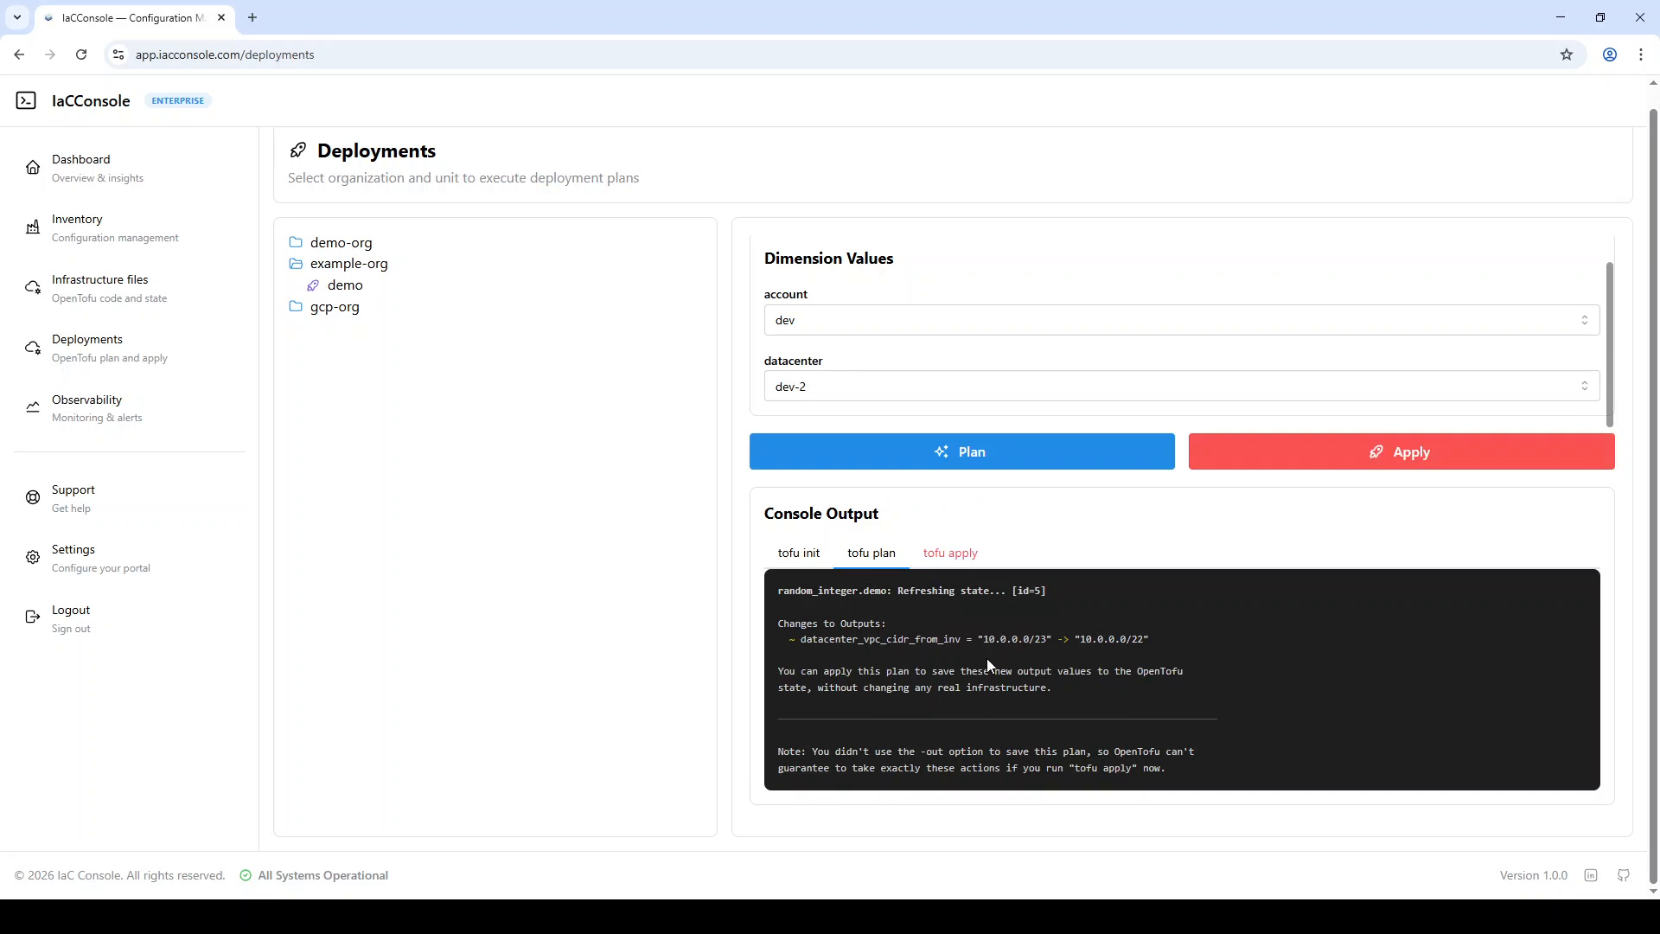
{"action": "left_click", "coordinate": [950, 552]}
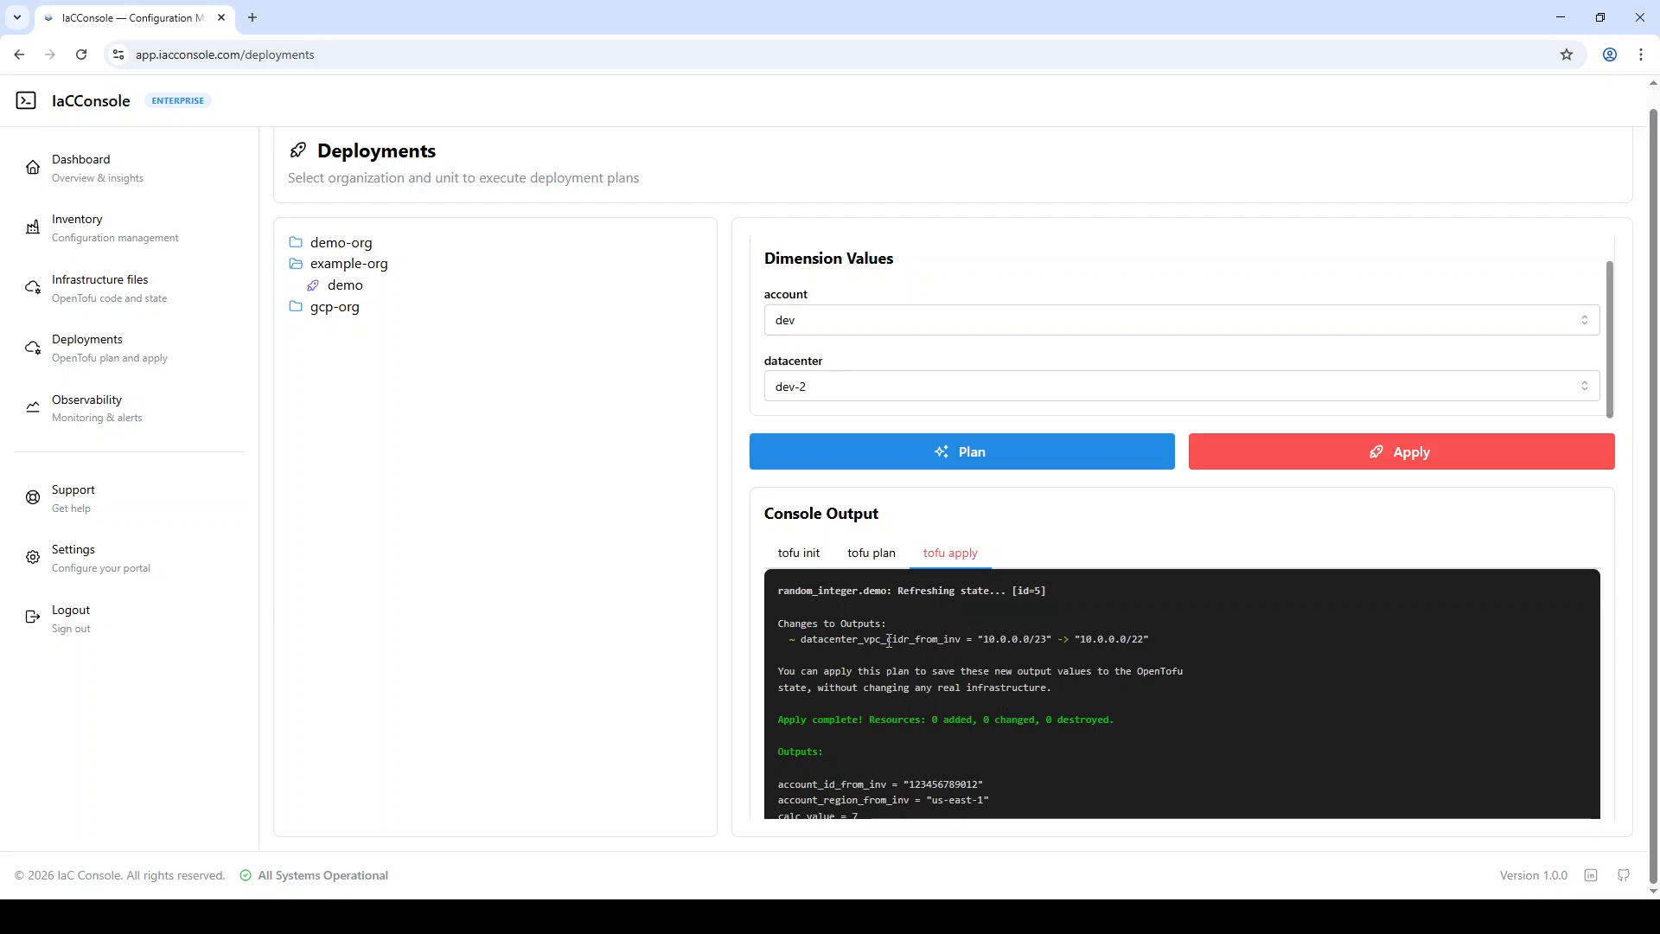
- Examine the tofu apply outputs and highlight the datacenter_az_count_from_inv output name
{"action": "scroll", "coordinate": [889, 641], "scroll_direction": "up", "scroll_amount": 1}
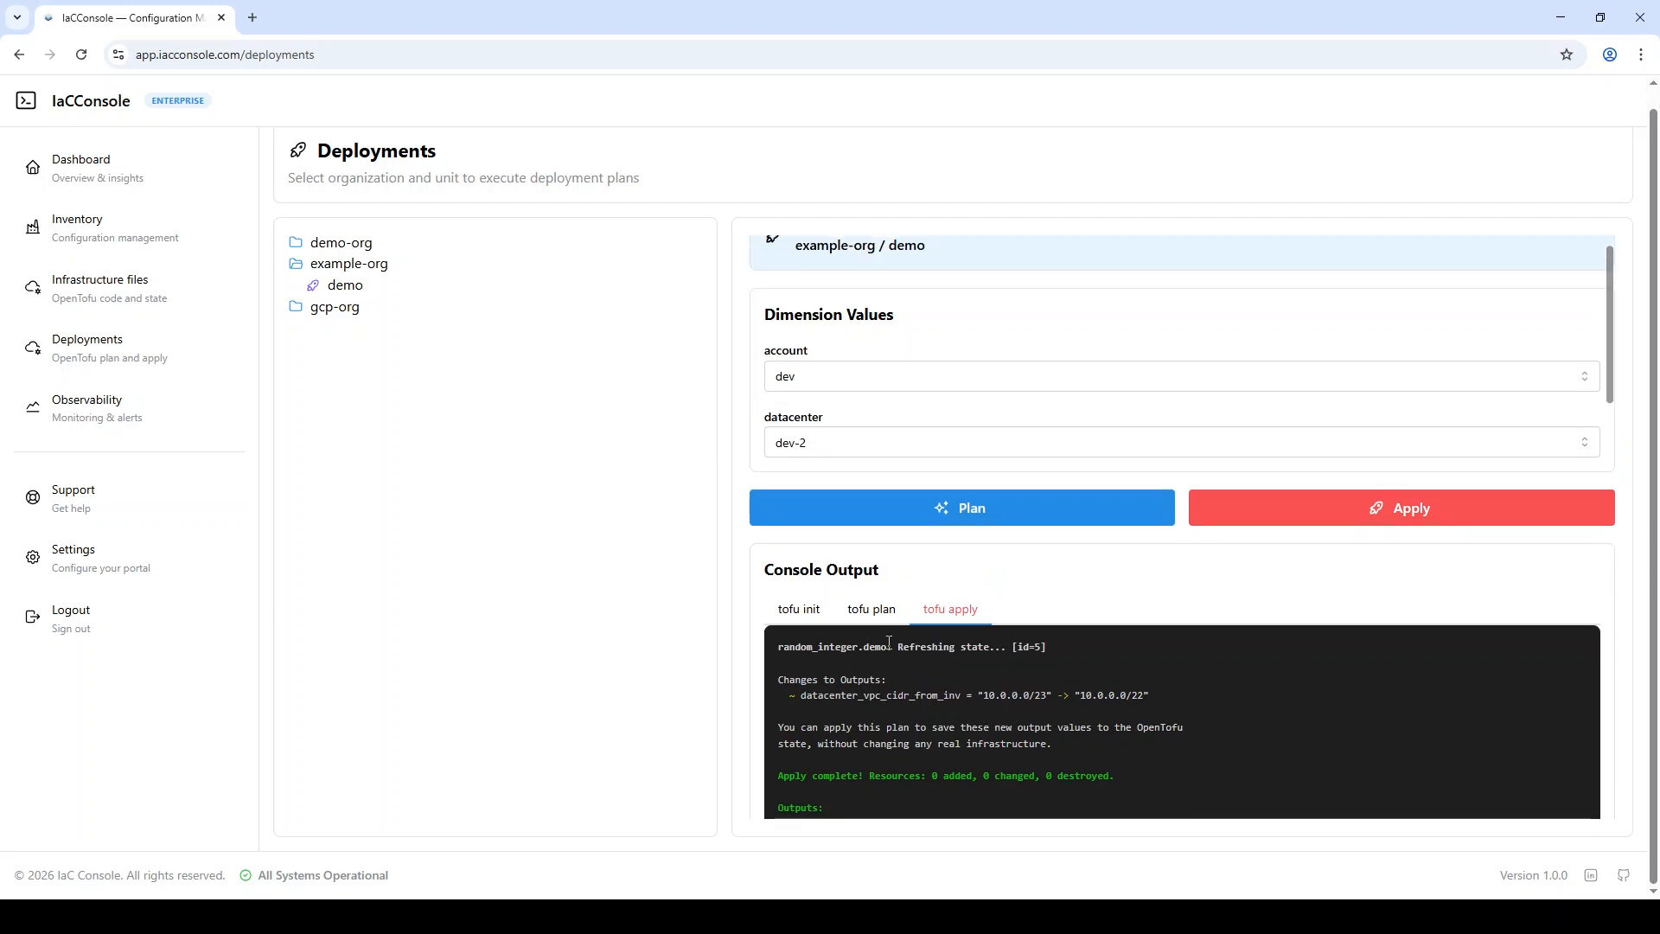
{"action": "scroll", "coordinate": [889, 641], "scroll_direction": "down", "scroll_amount": 3}
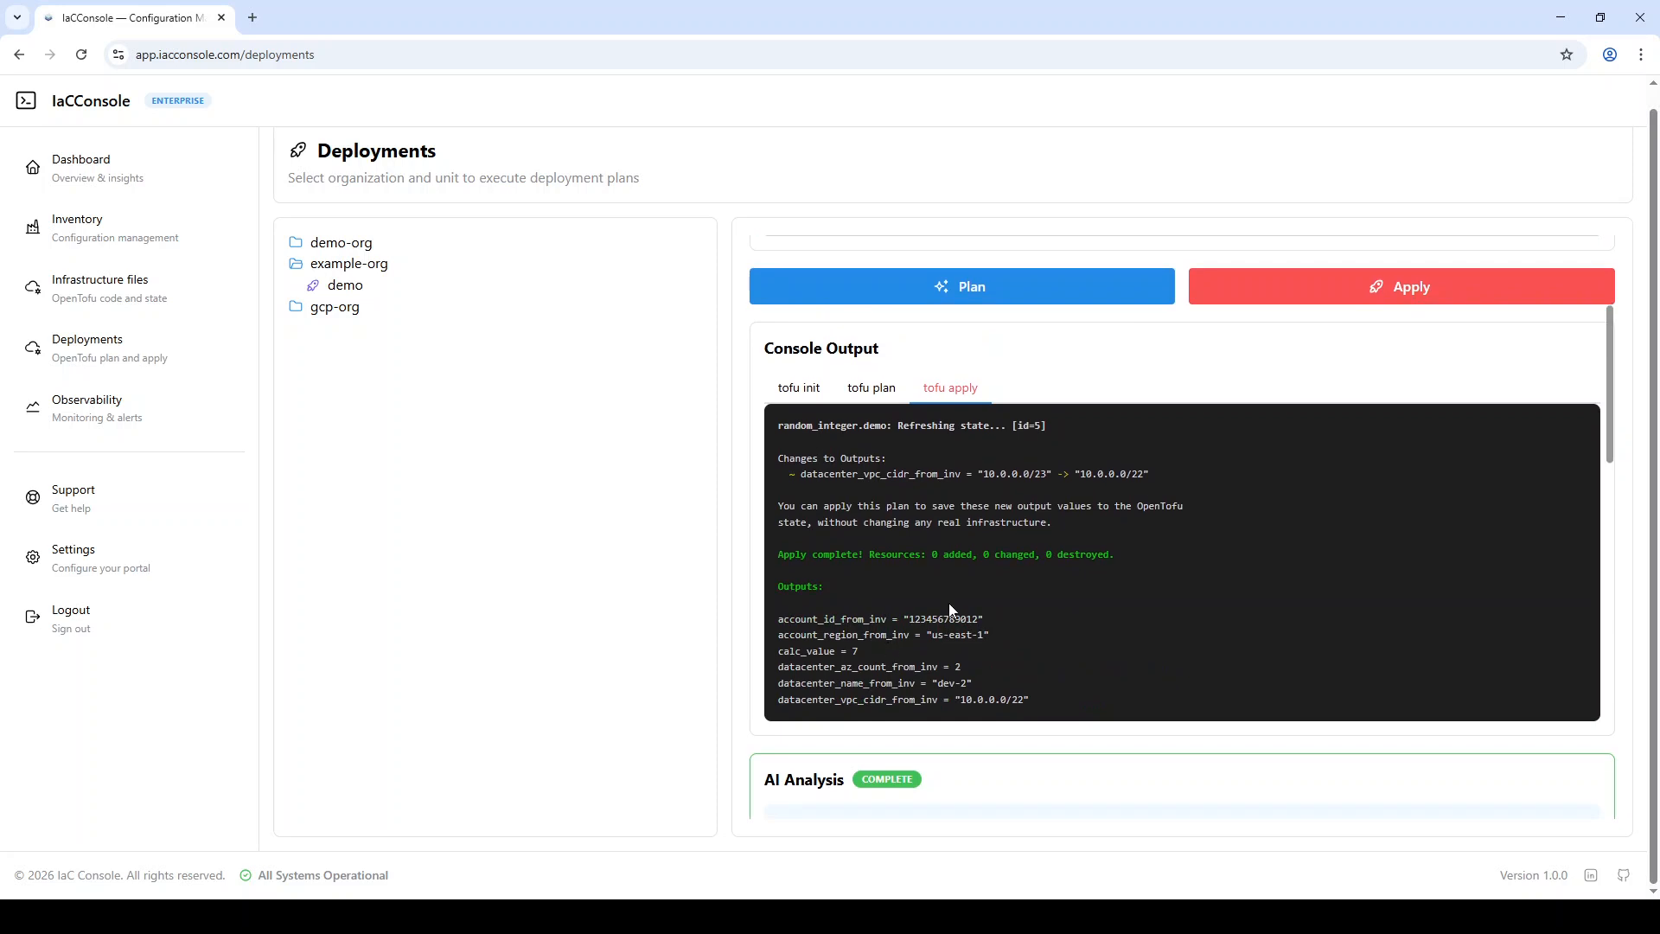
{"action": "double_click", "coordinate": [907, 674]}
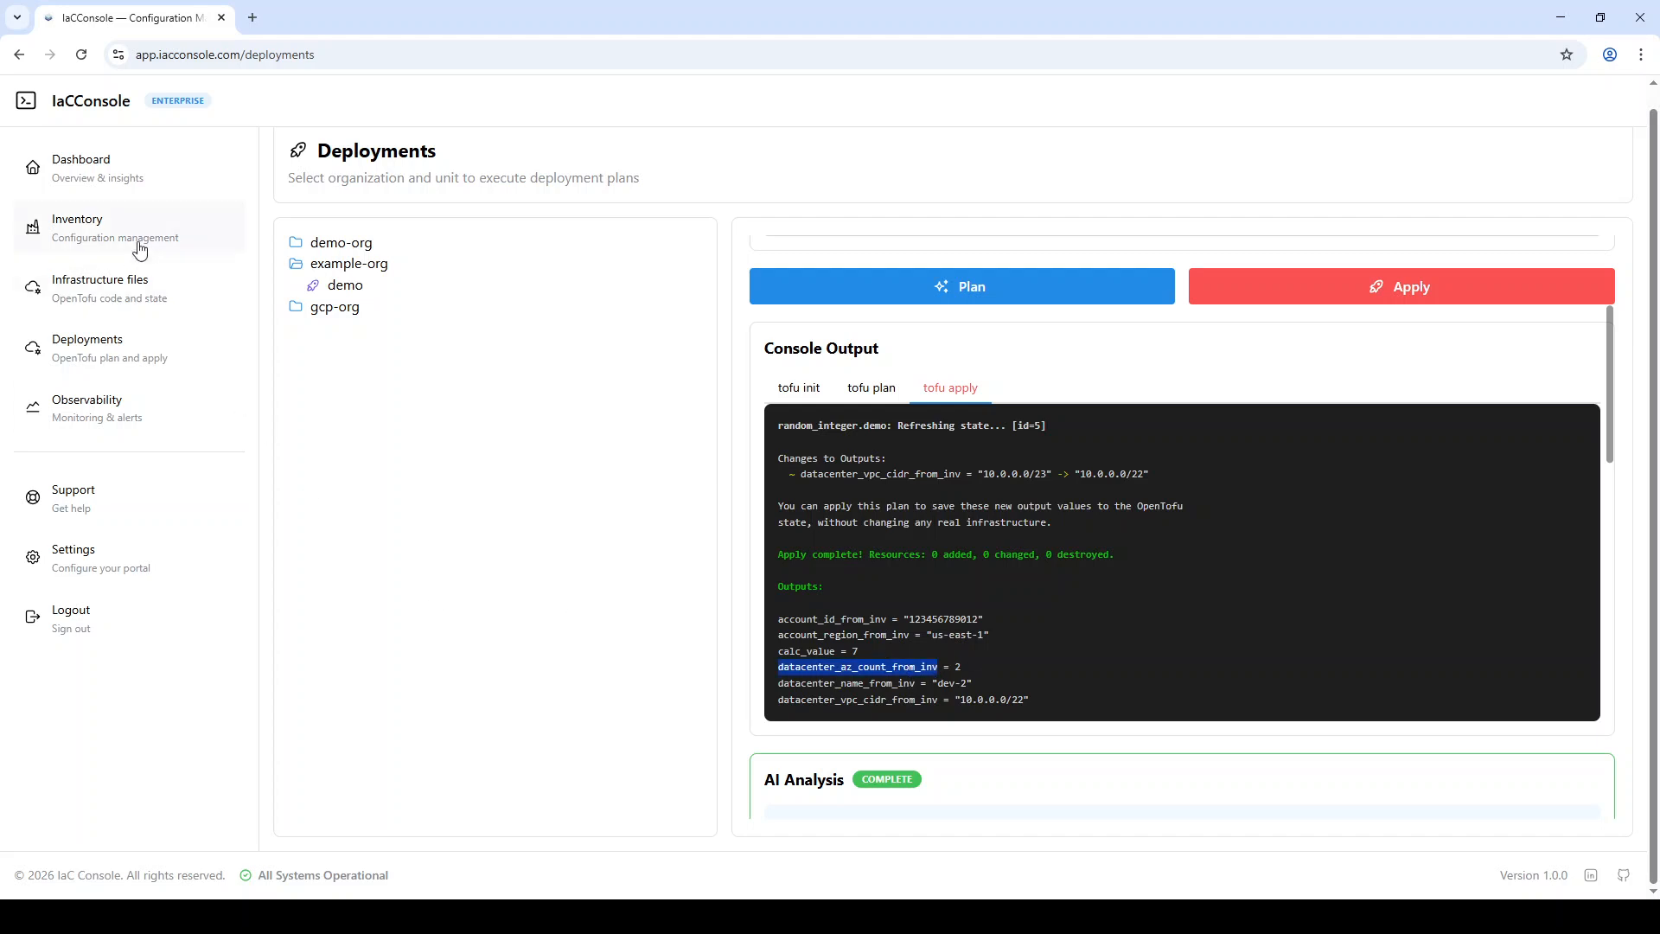
- View main.tf of example-org's demo unit in the infrastructure files and highlight the iacconsole_datacenter_data variable in the calc_value expression
{"action": "left_click", "coordinate": [121, 276]}
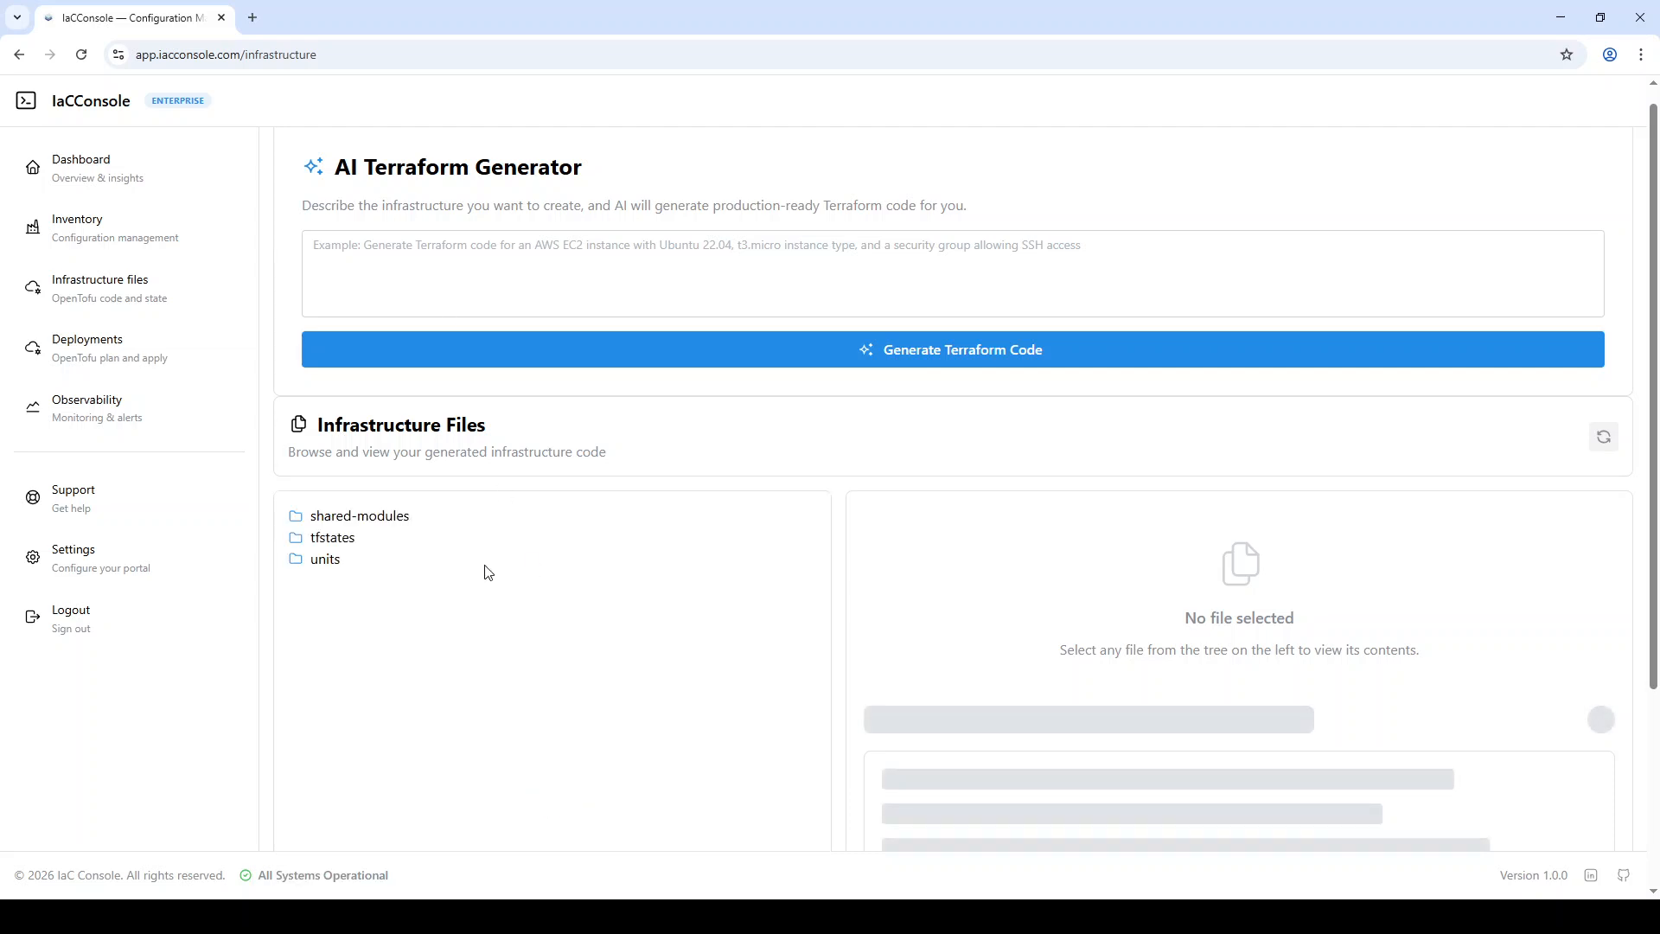
{"action": "left_click", "coordinate": [411, 566]}
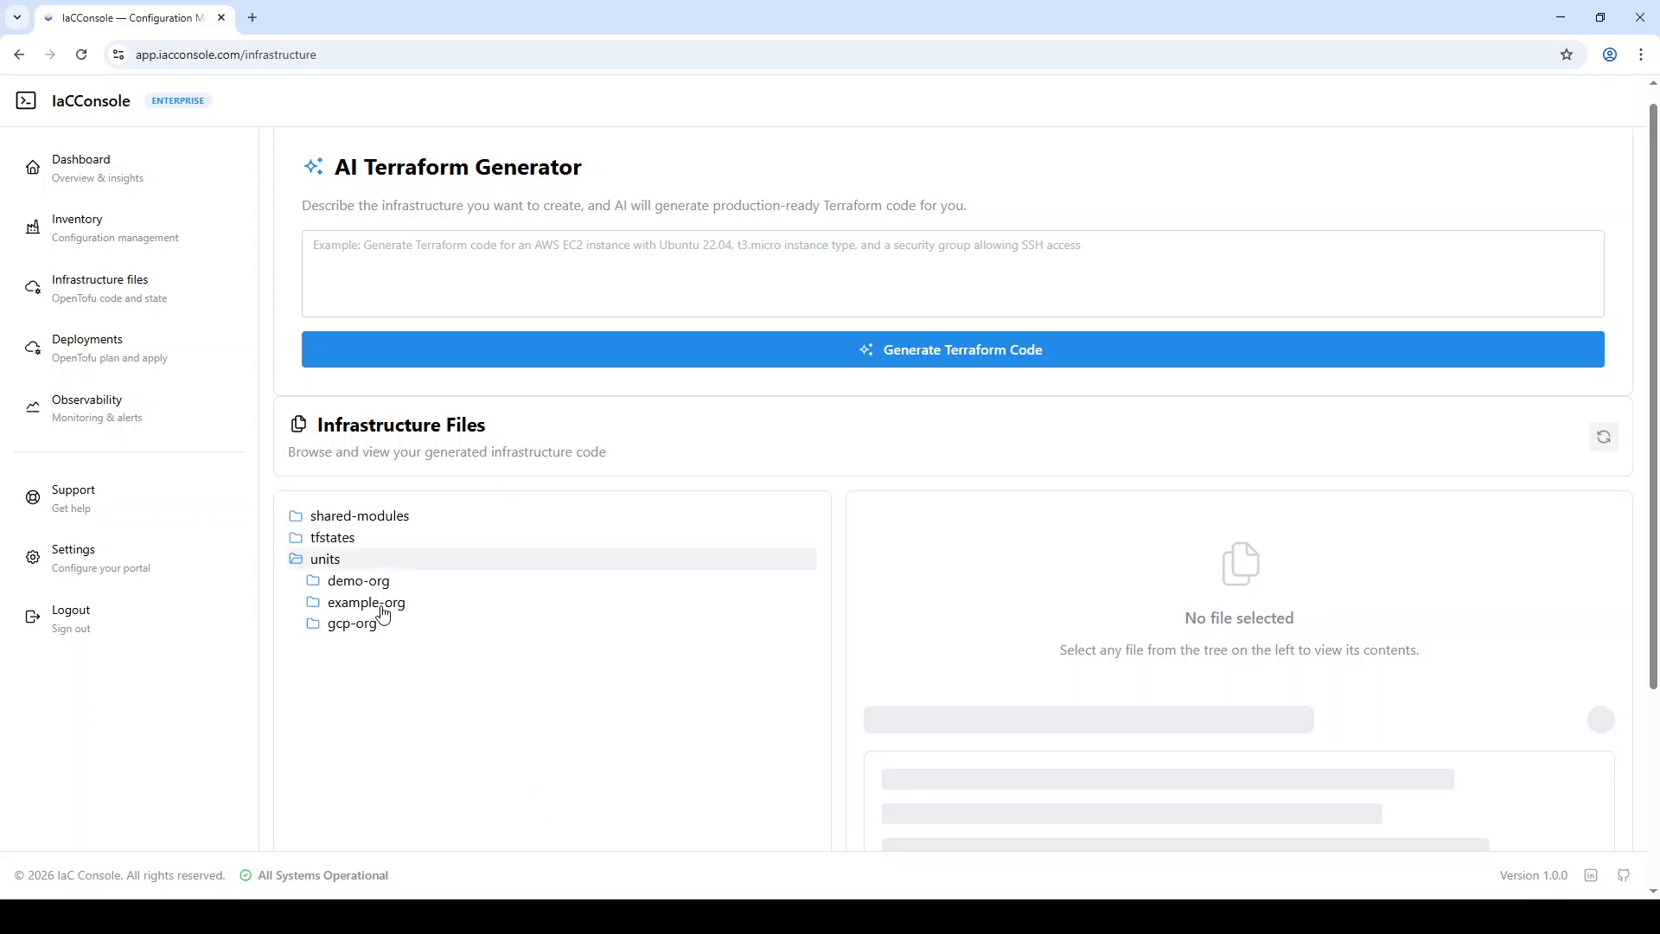
{"action": "left_click", "coordinate": [364, 609]}
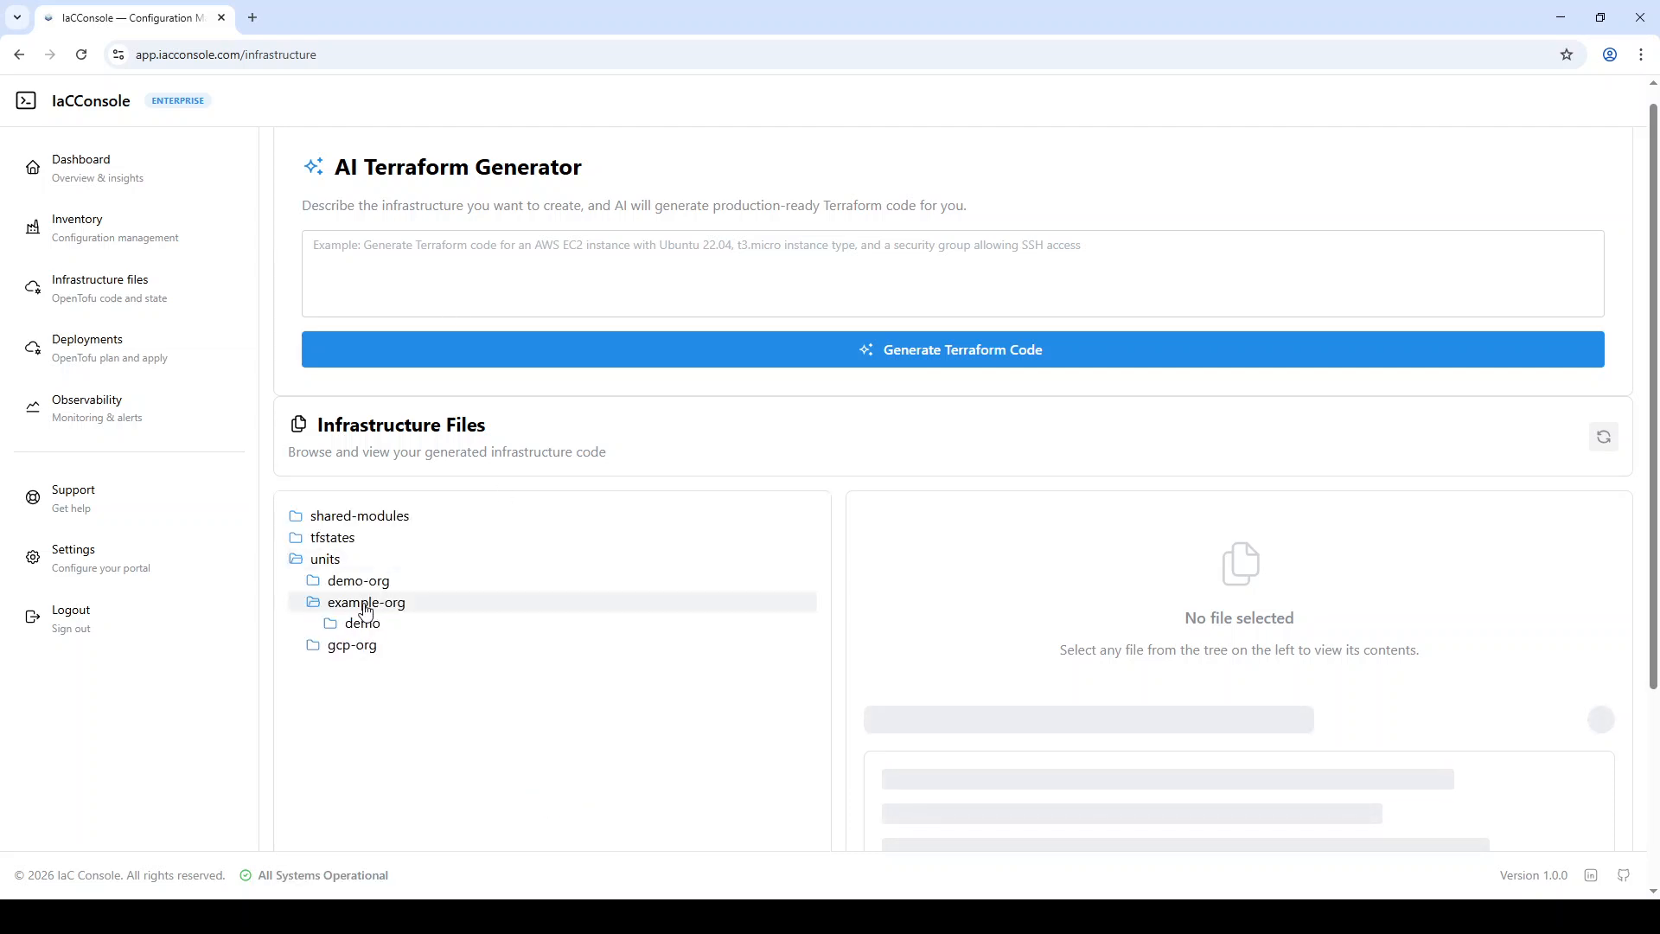
{"action": "left_click", "coordinate": [367, 624]}
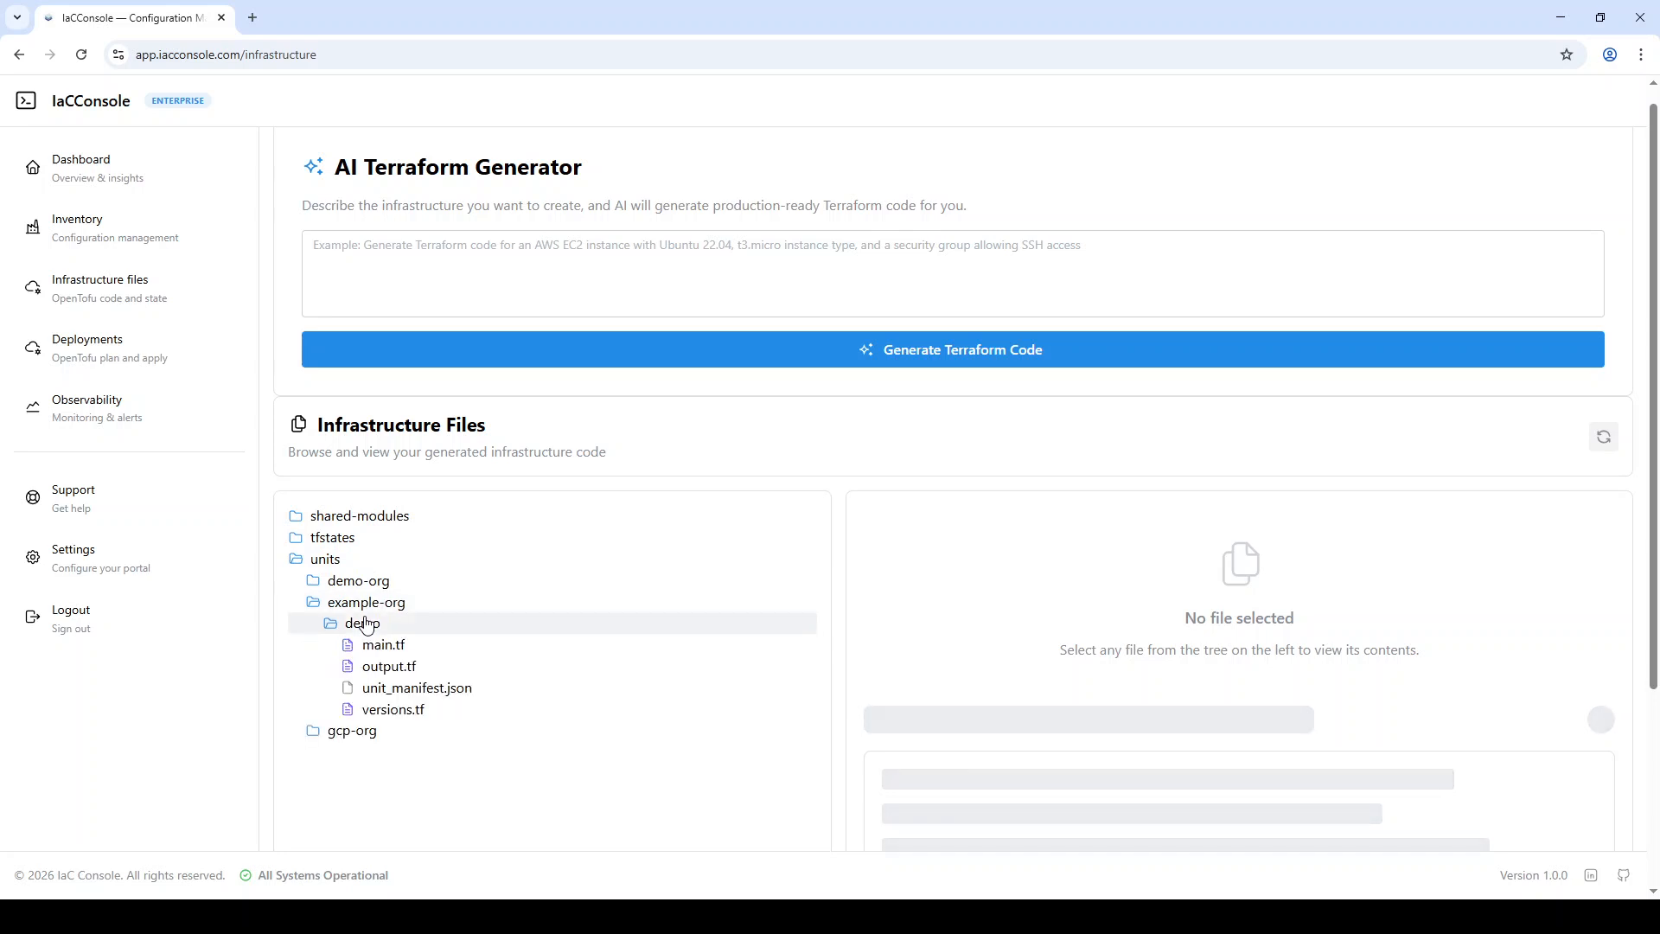
{"action": "left_click", "coordinate": [397, 646]}
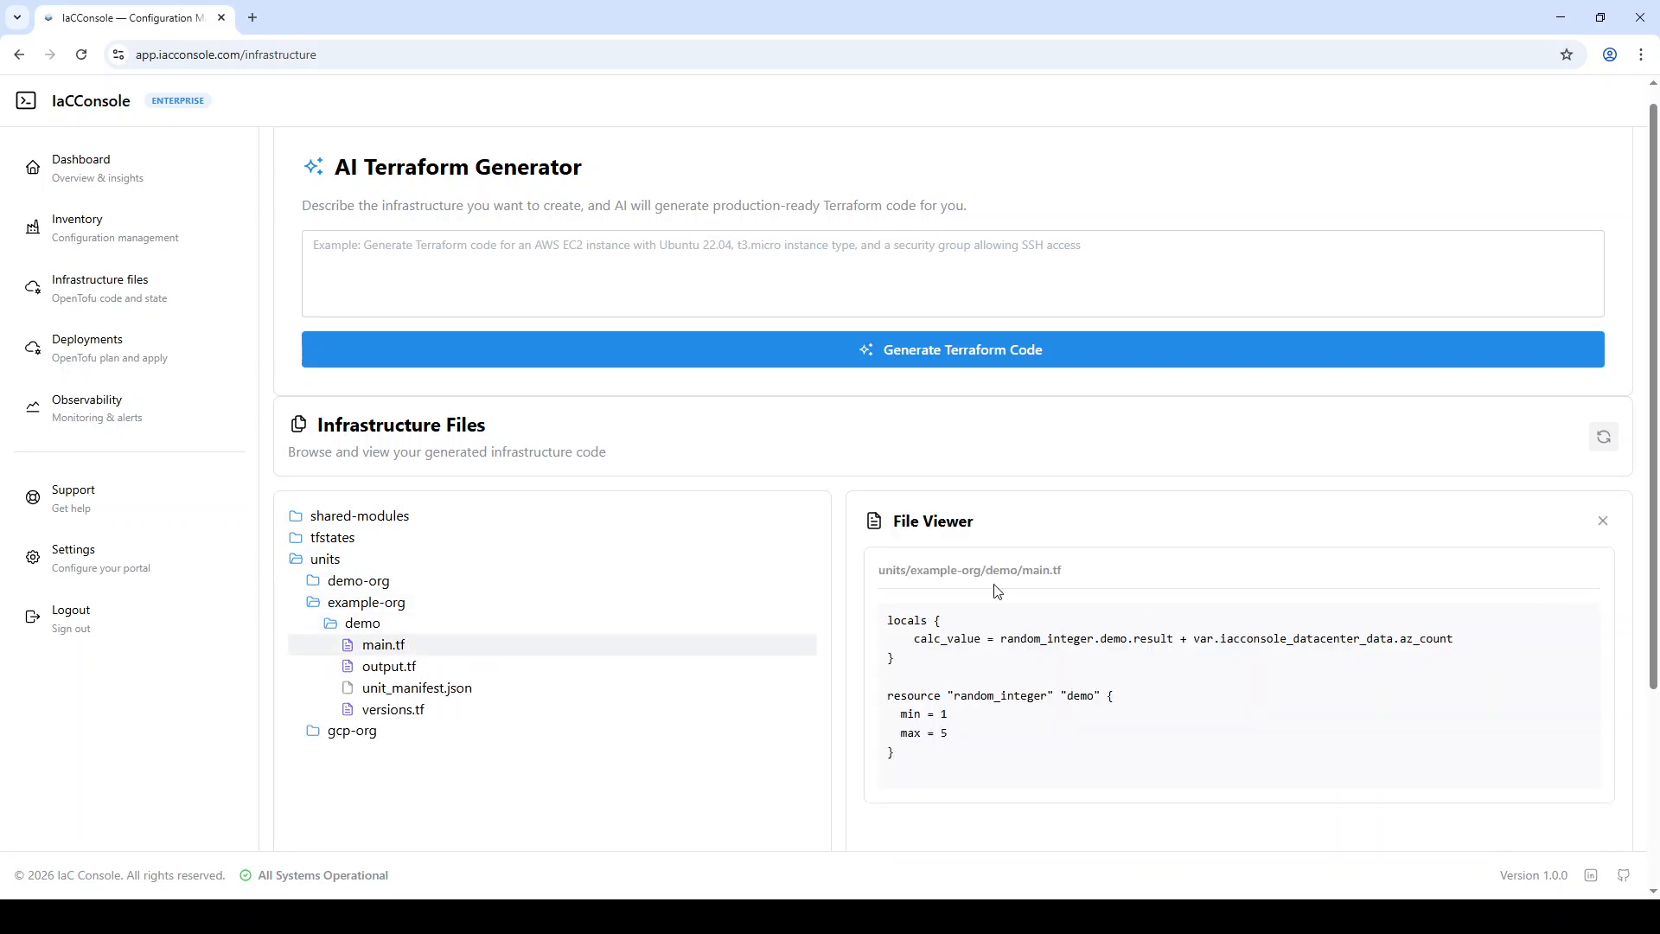
{"action": "double_click", "coordinate": [1254, 640]}
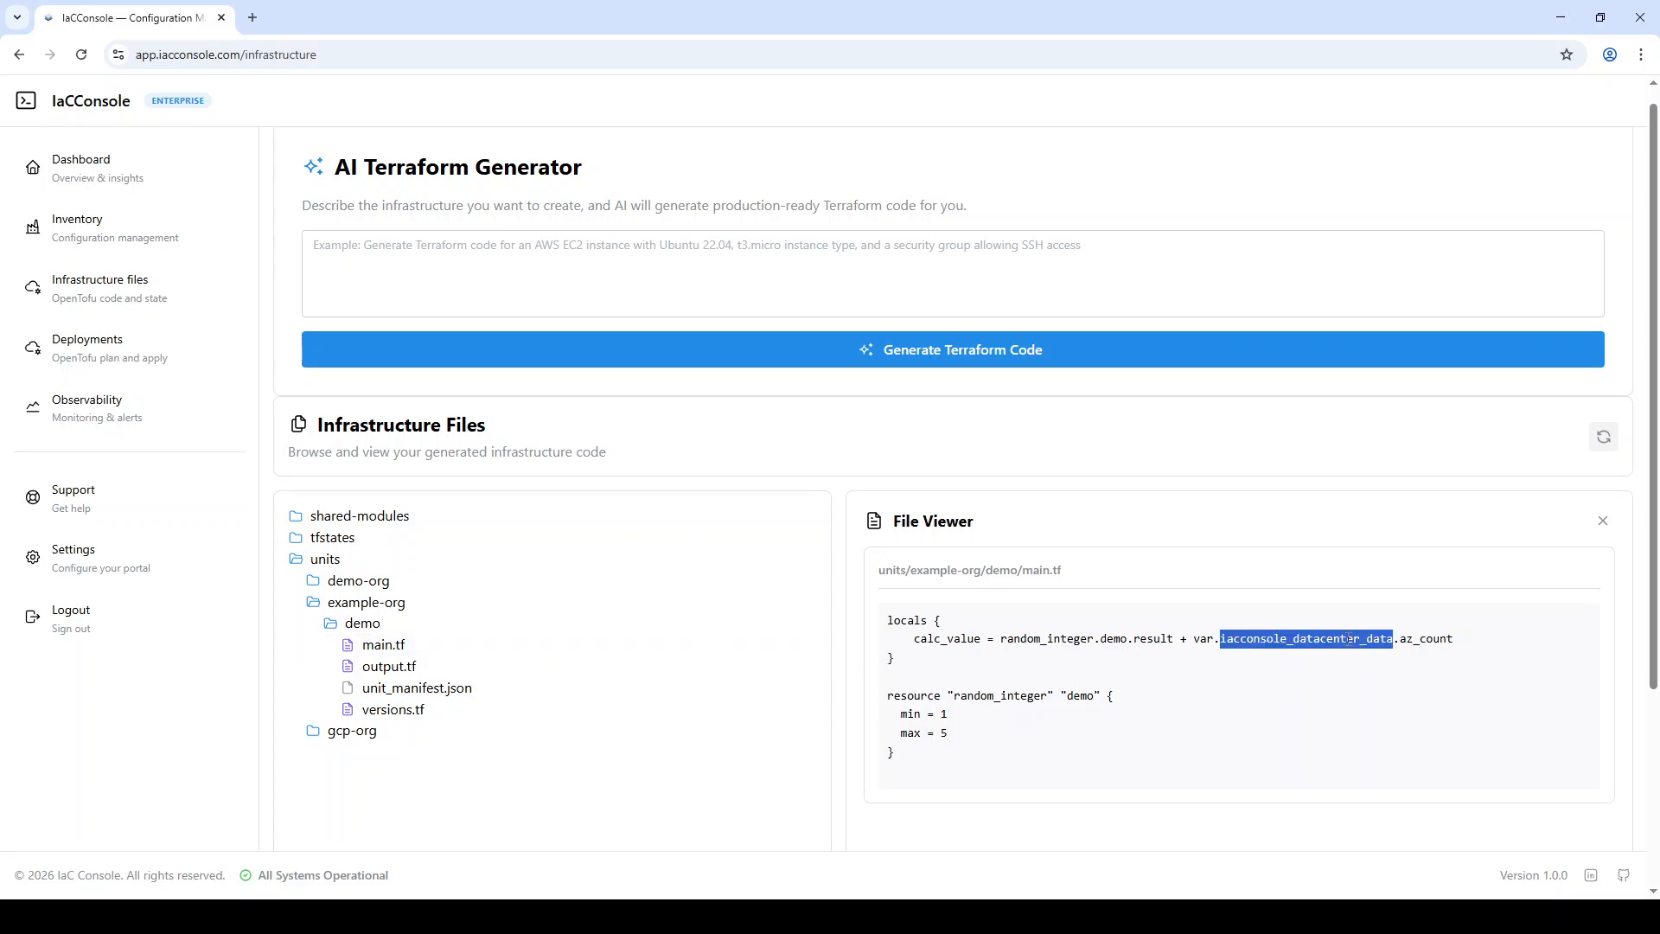
{"action": "left_click", "coordinate": [1424, 642]}
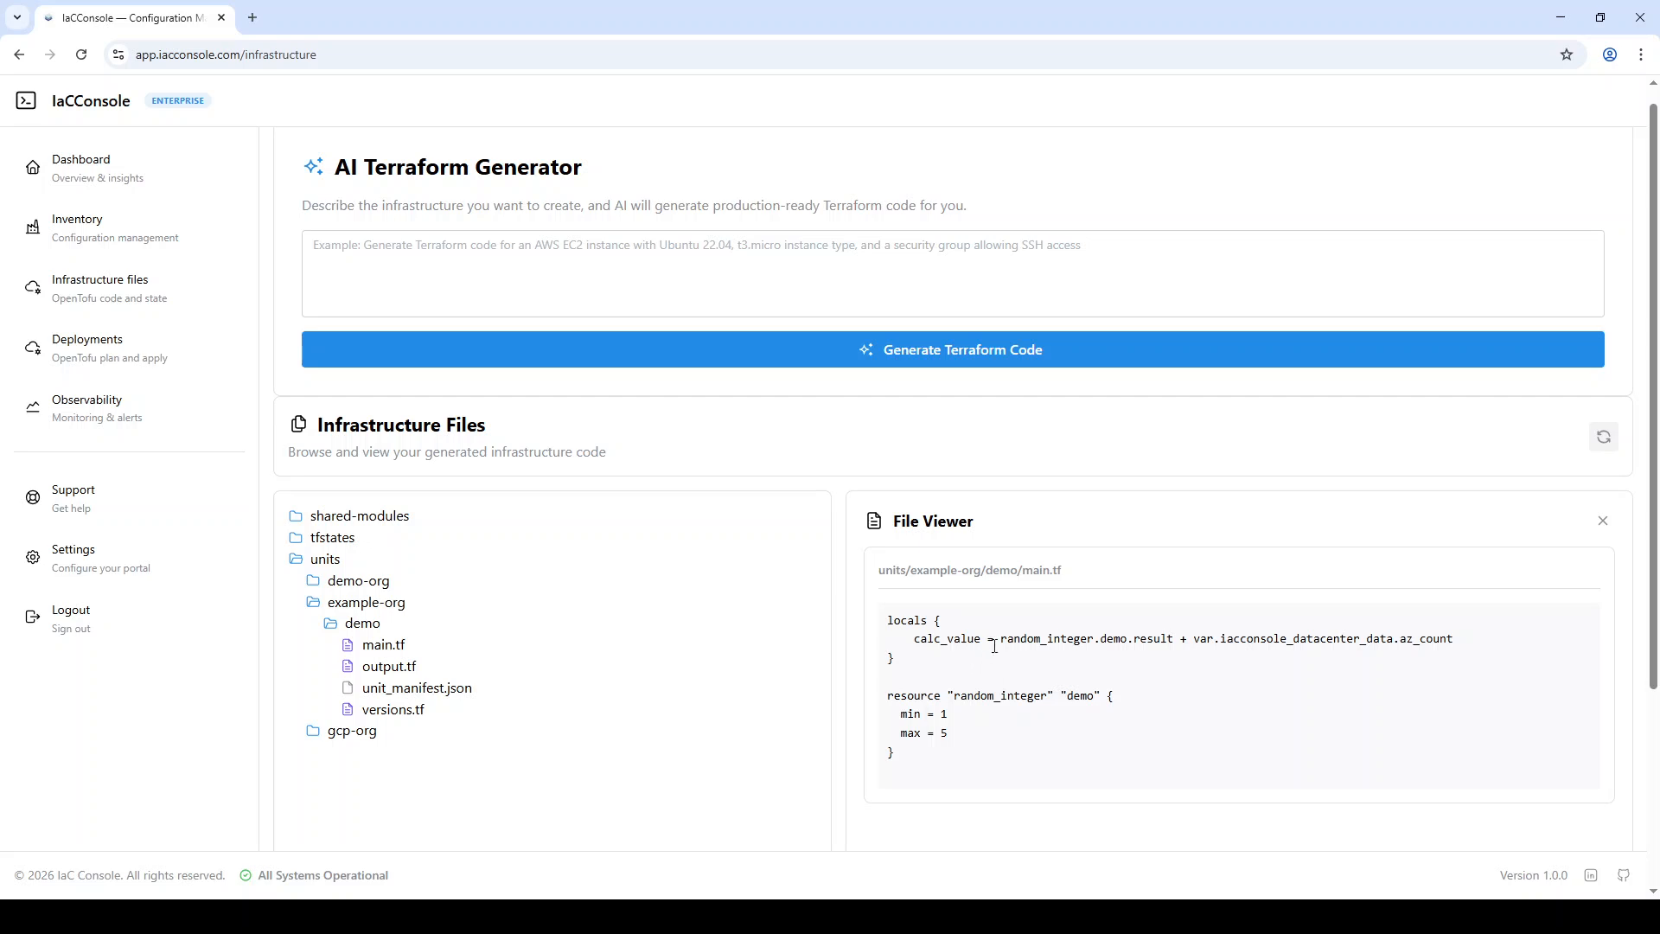
- Examine the calc_value output block in the demo unit's output.tf and return to main.tf
{"action": "left_click", "coordinate": [400, 668]}
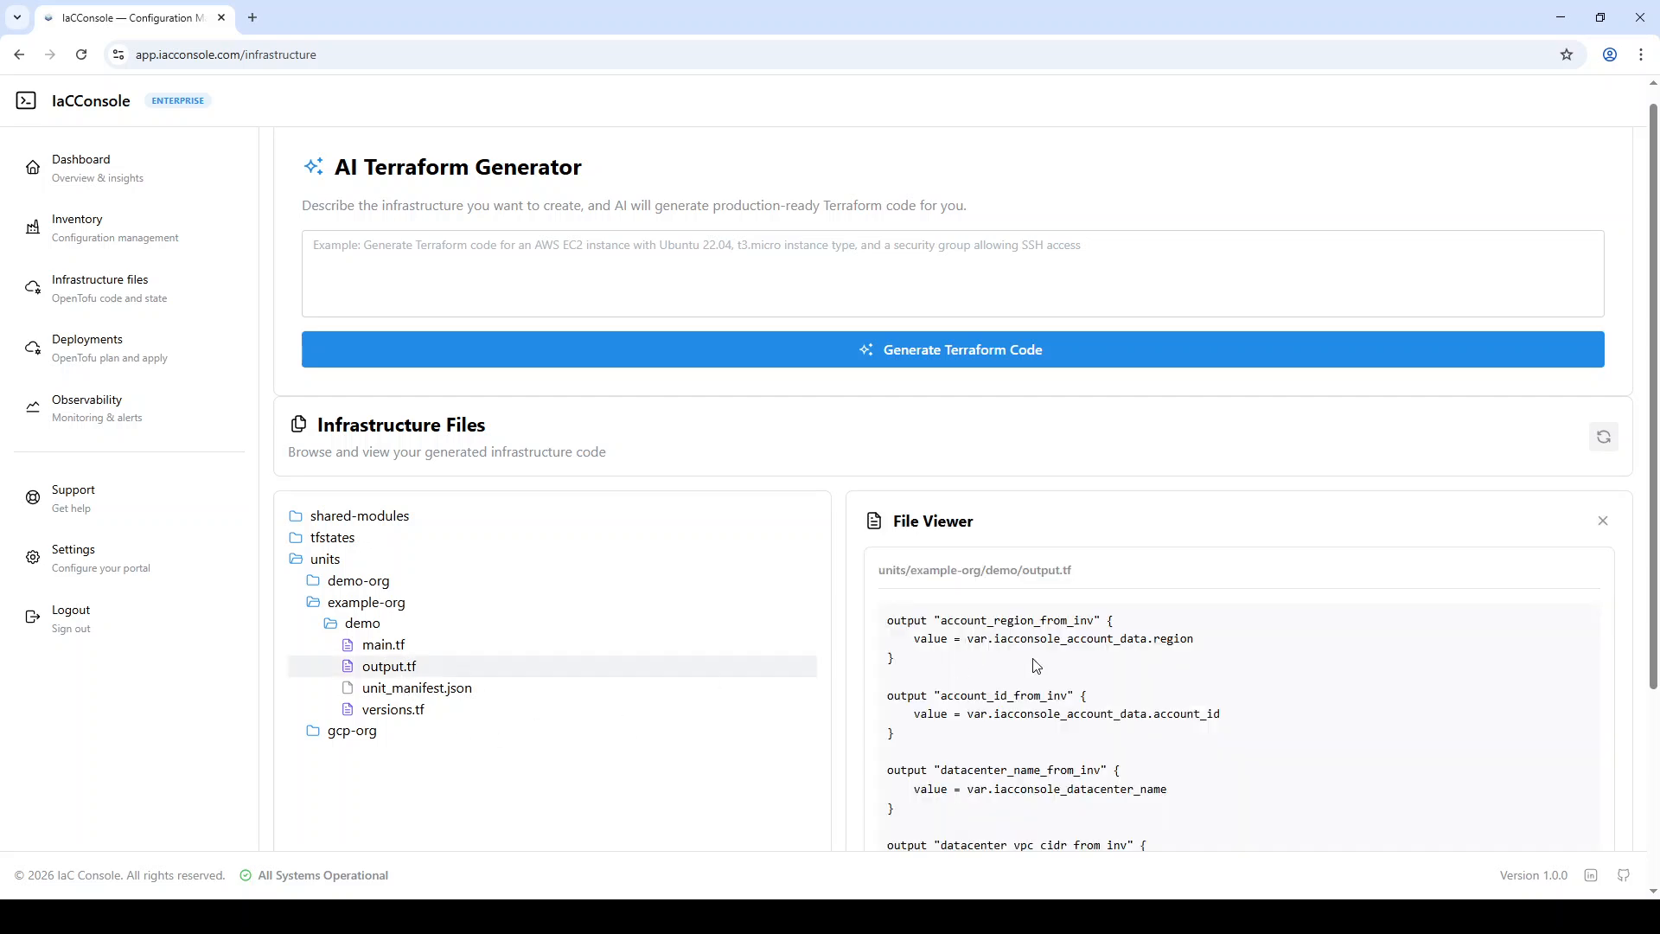
{"action": "scroll", "coordinate": [1035, 664], "scroll_direction": "up", "scroll_amount": 1}
{"action": "scroll", "coordinate": [1035, 664], "scroll_direction": "down", "scroll_amount": 3}
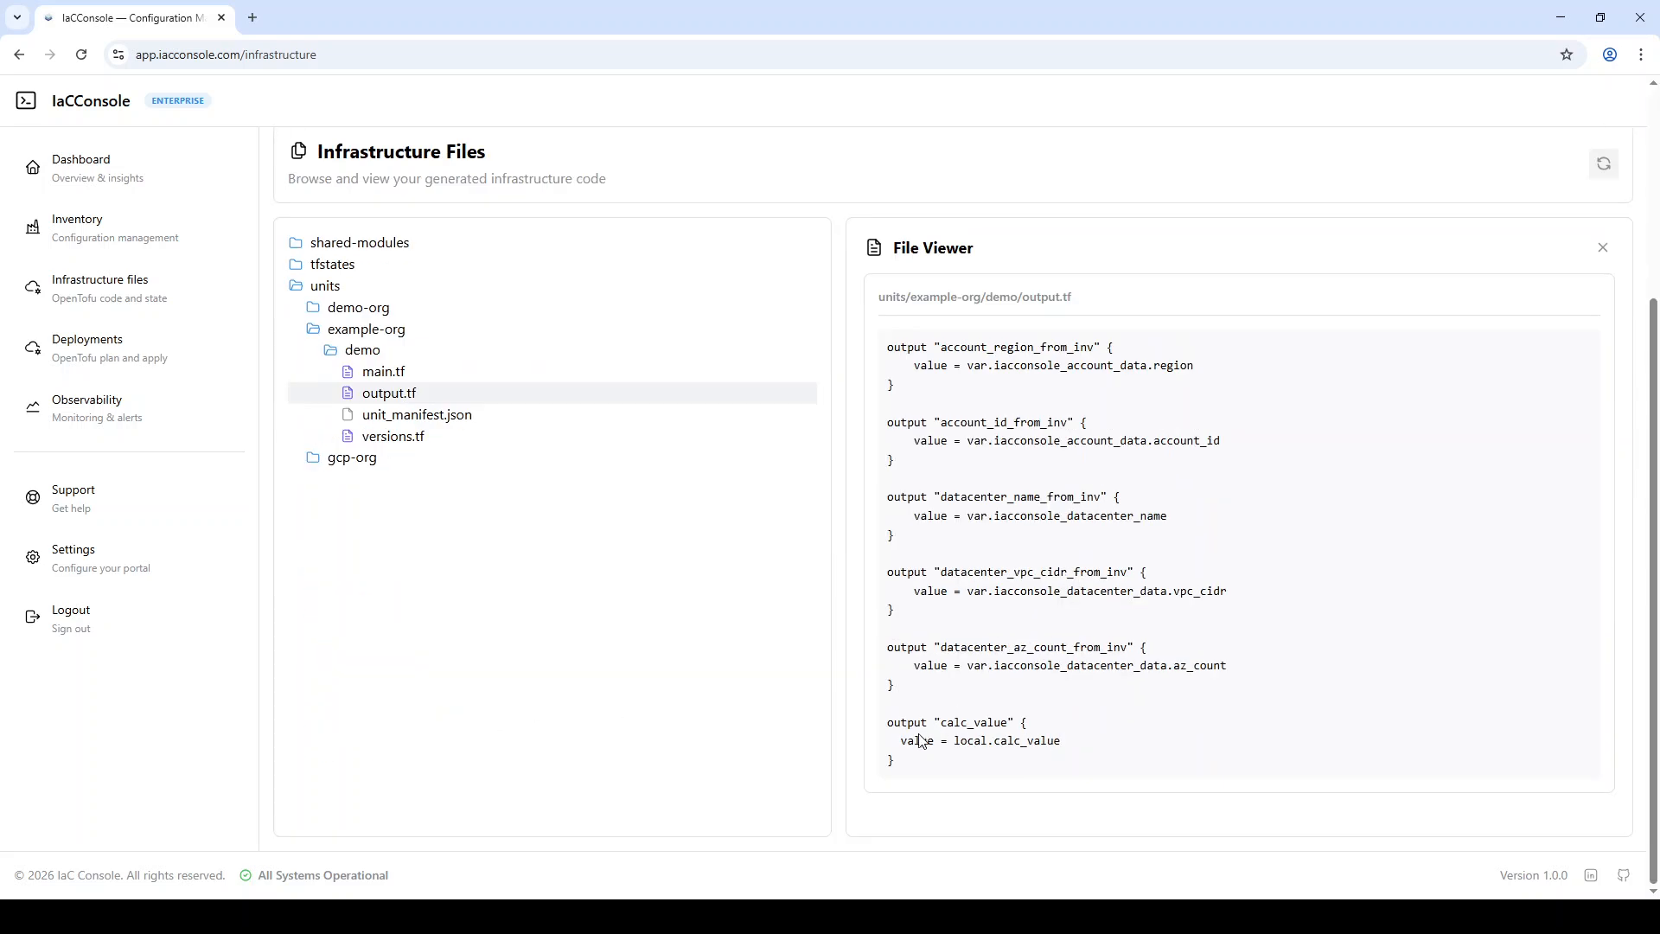
{"action": "double_click", "coordinate": [963, 724]}
{"action": "left_click_drag", "start_coordinate": [963, 724], "coordinate": [1052, 747]}
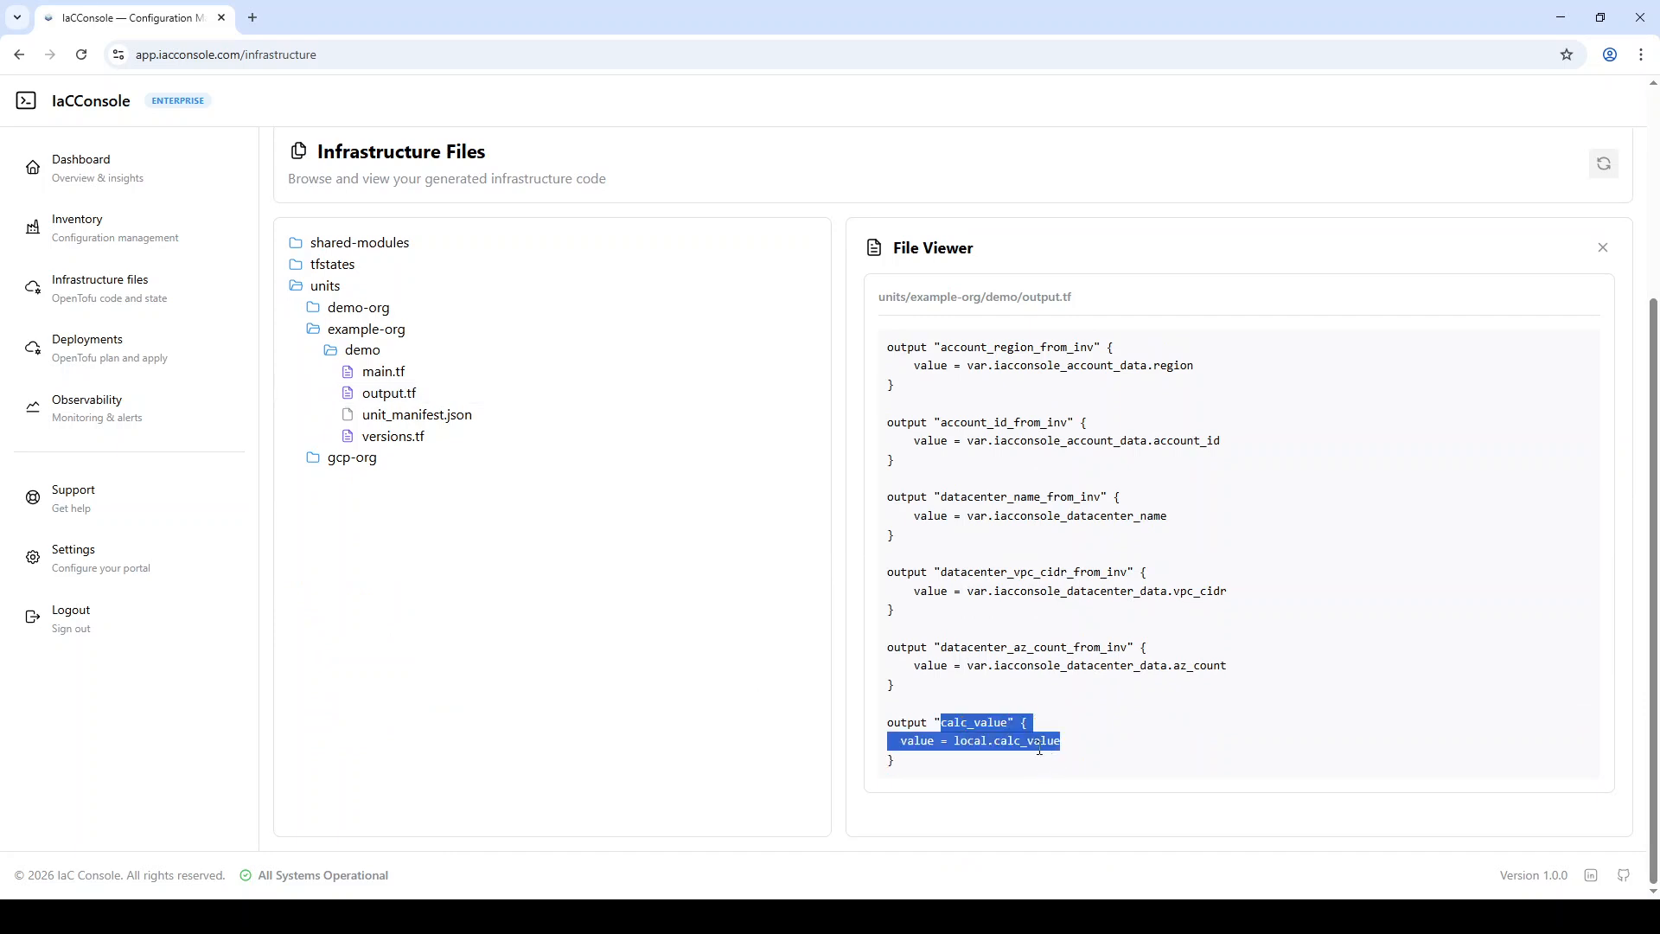
{"action": "left_click", "coordinate": [1036, 746]}
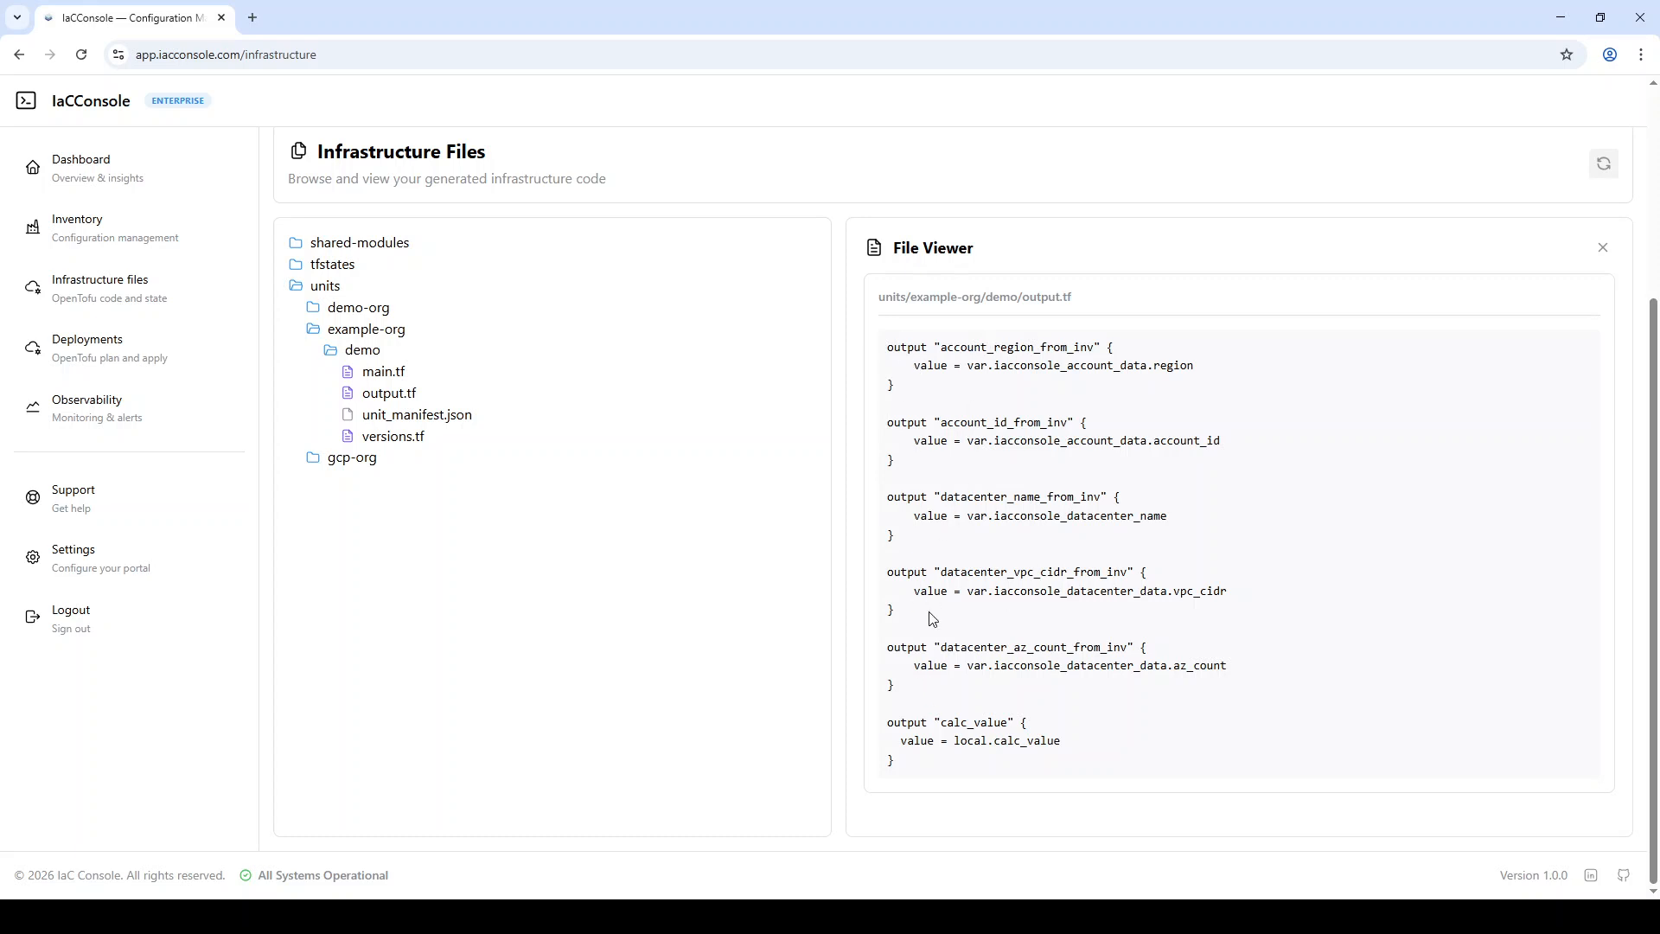
{"action": "left_click", "coordinate": [394, 374]}
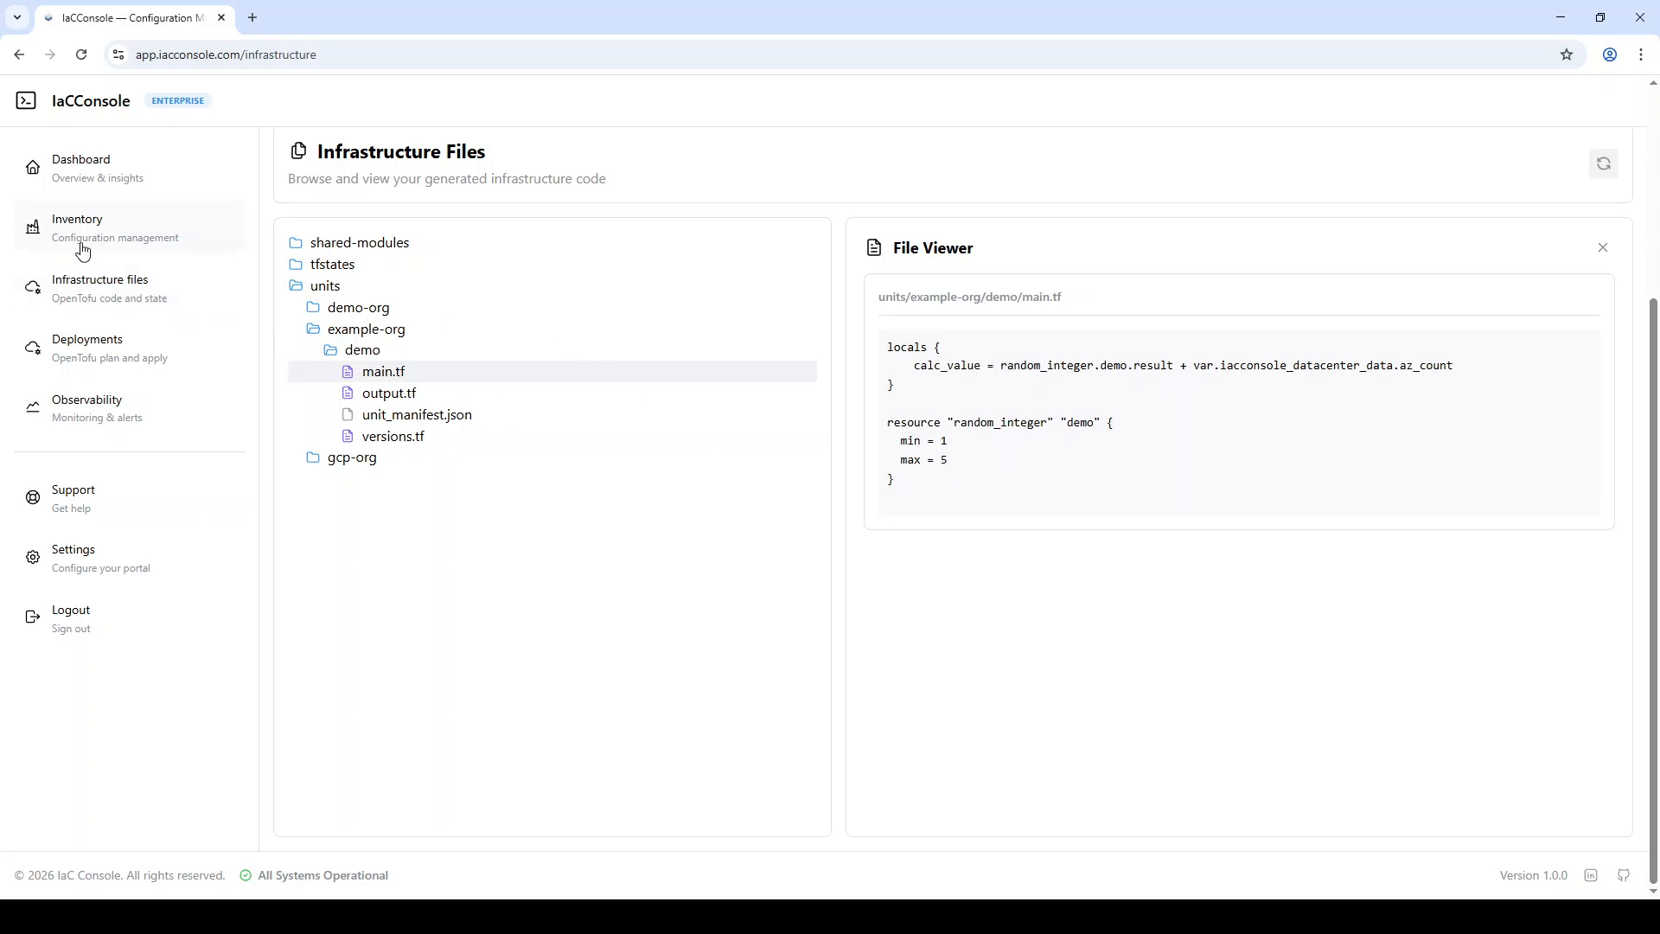
- Copy the JSON configuration data of the dev-2 datacenter dimension from example-org's master workspace in the inventory
{"action": "left_click", "coordinate": [141, 237]}
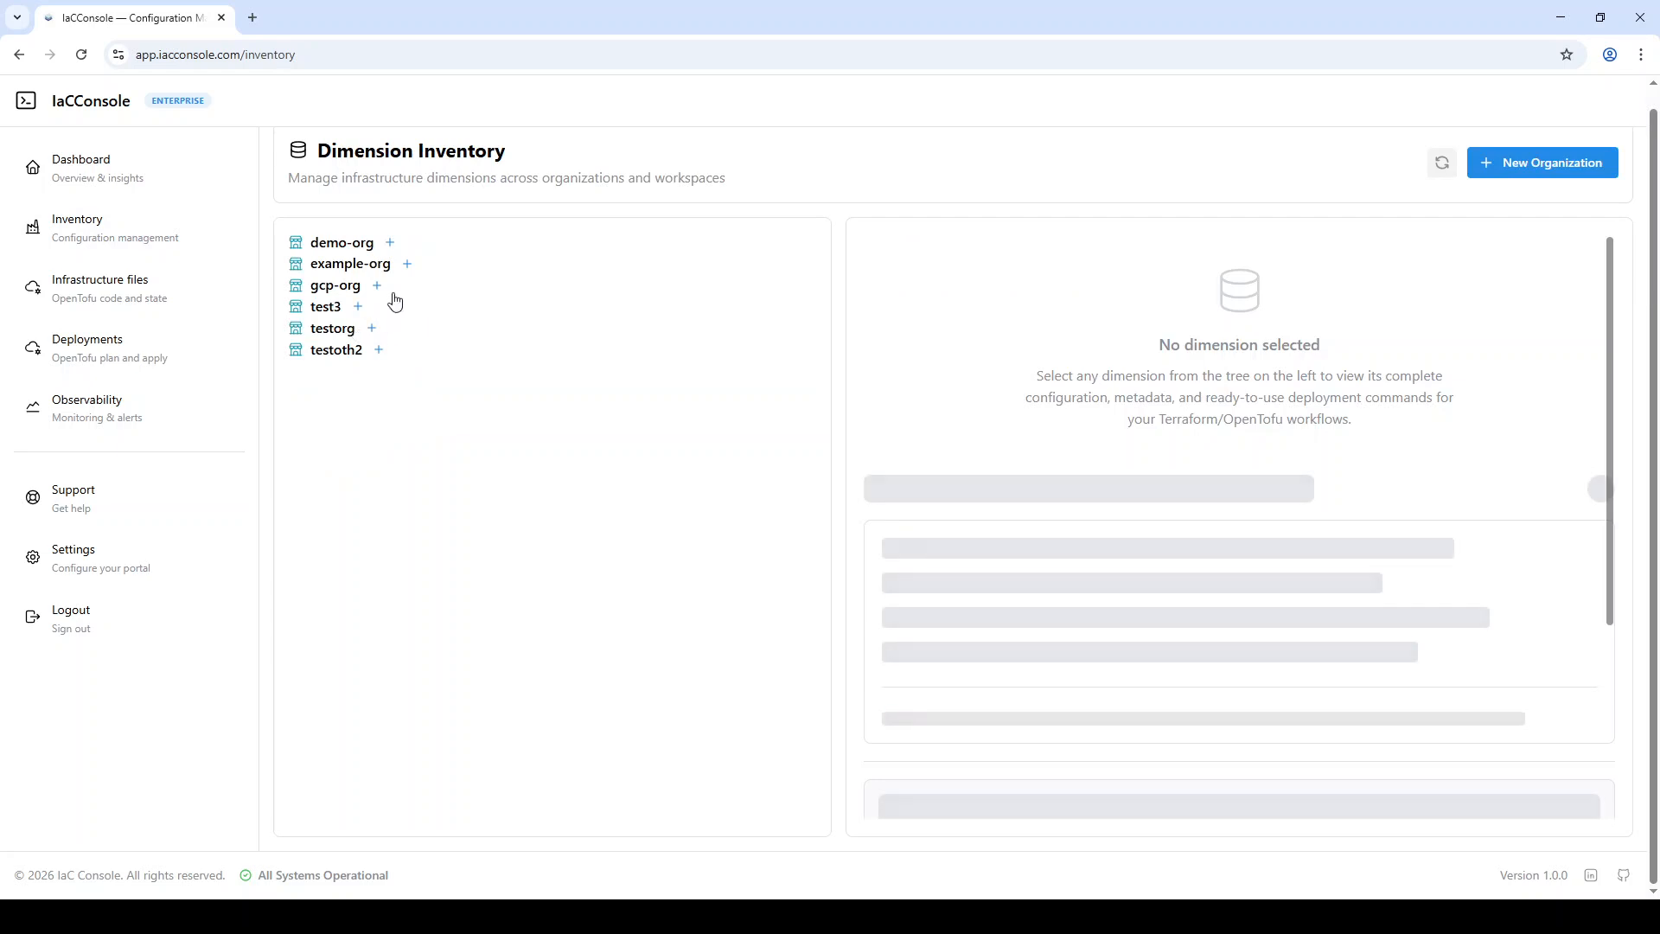
{"action": "left_click", "coordinate": [437, 265]}
{"action": "left_click", "coordinate": [422, 286]}
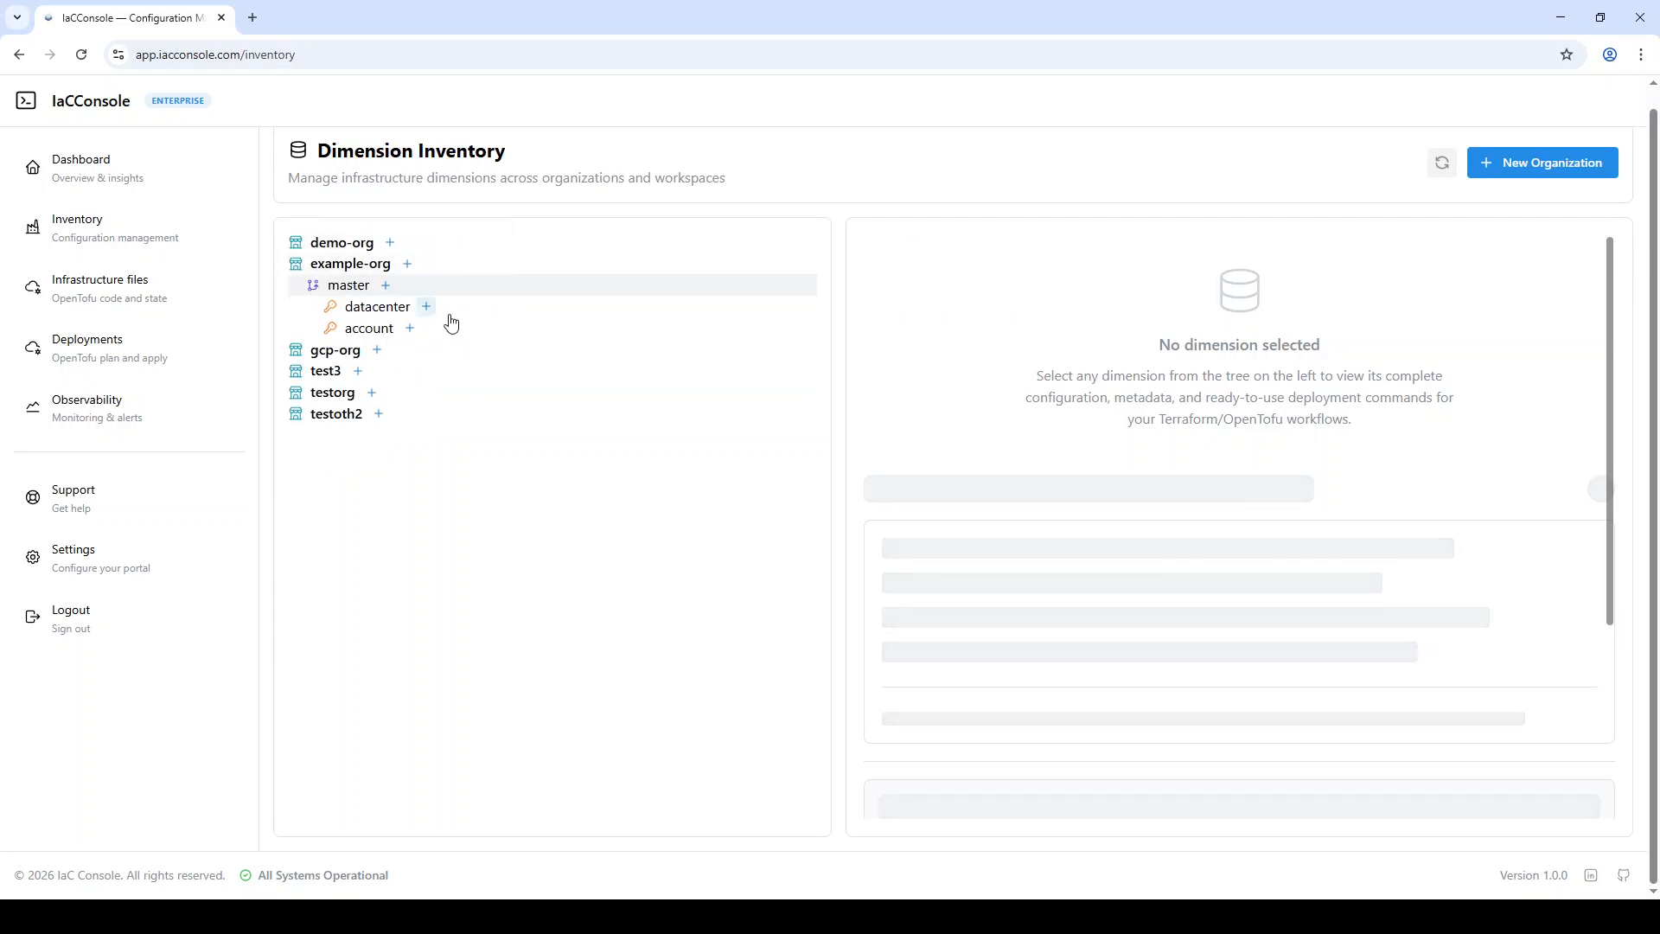
{"action": "left_click", "coordinate": [491, 311]}
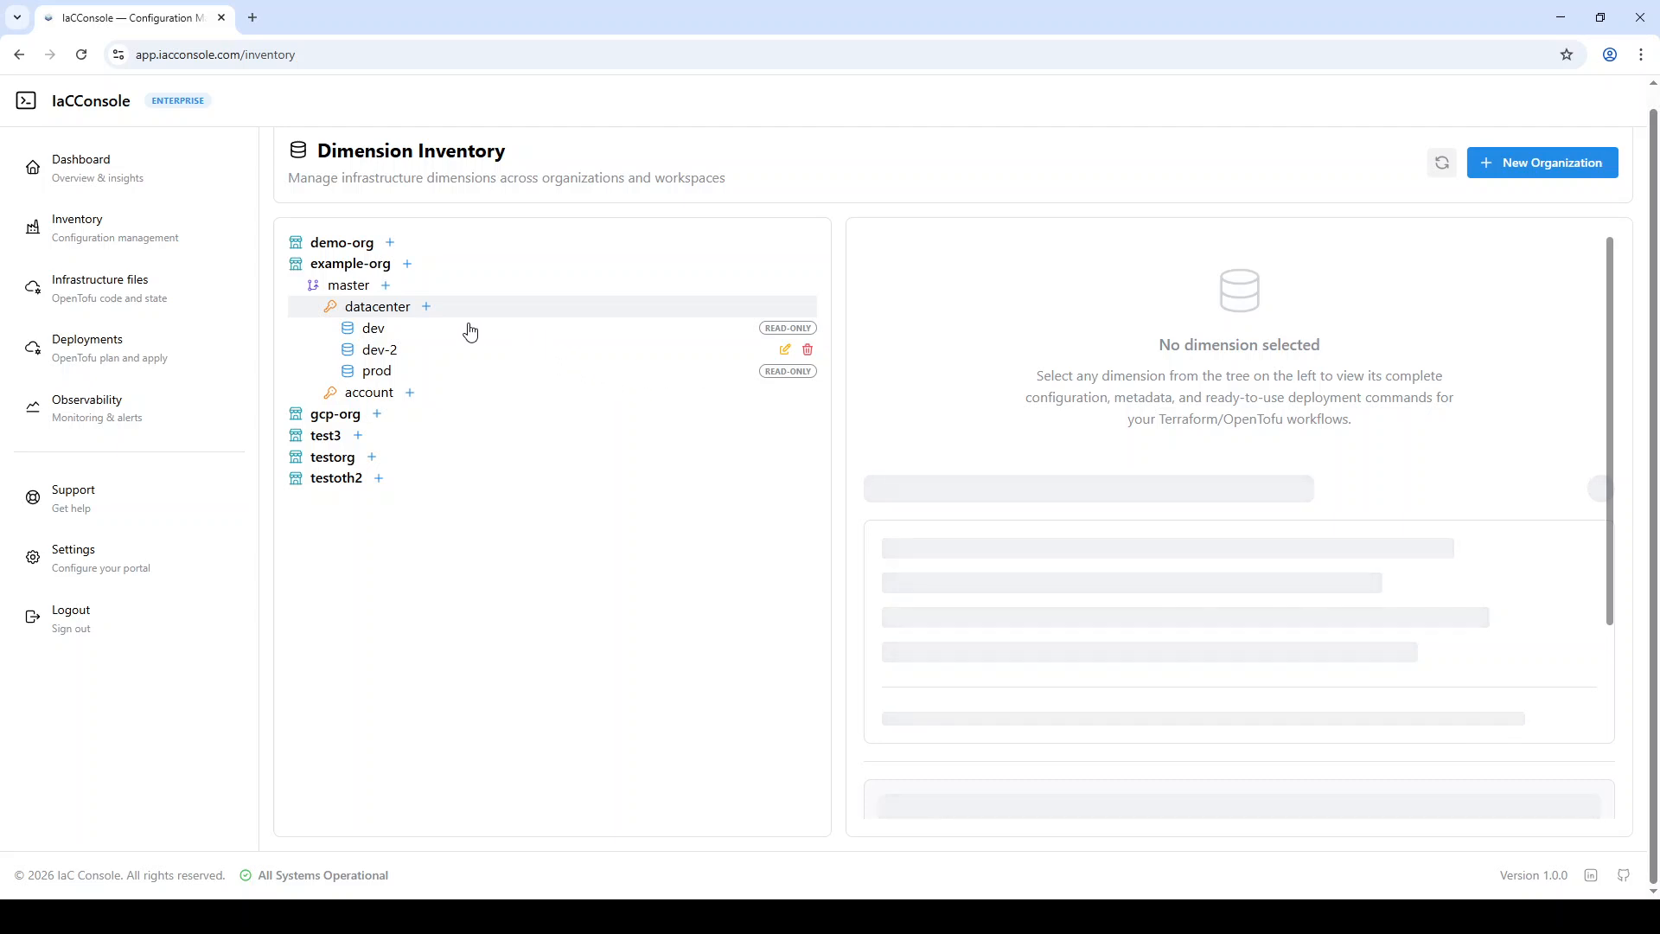
{"action": "left_click", "coordinate": [418, 352]}
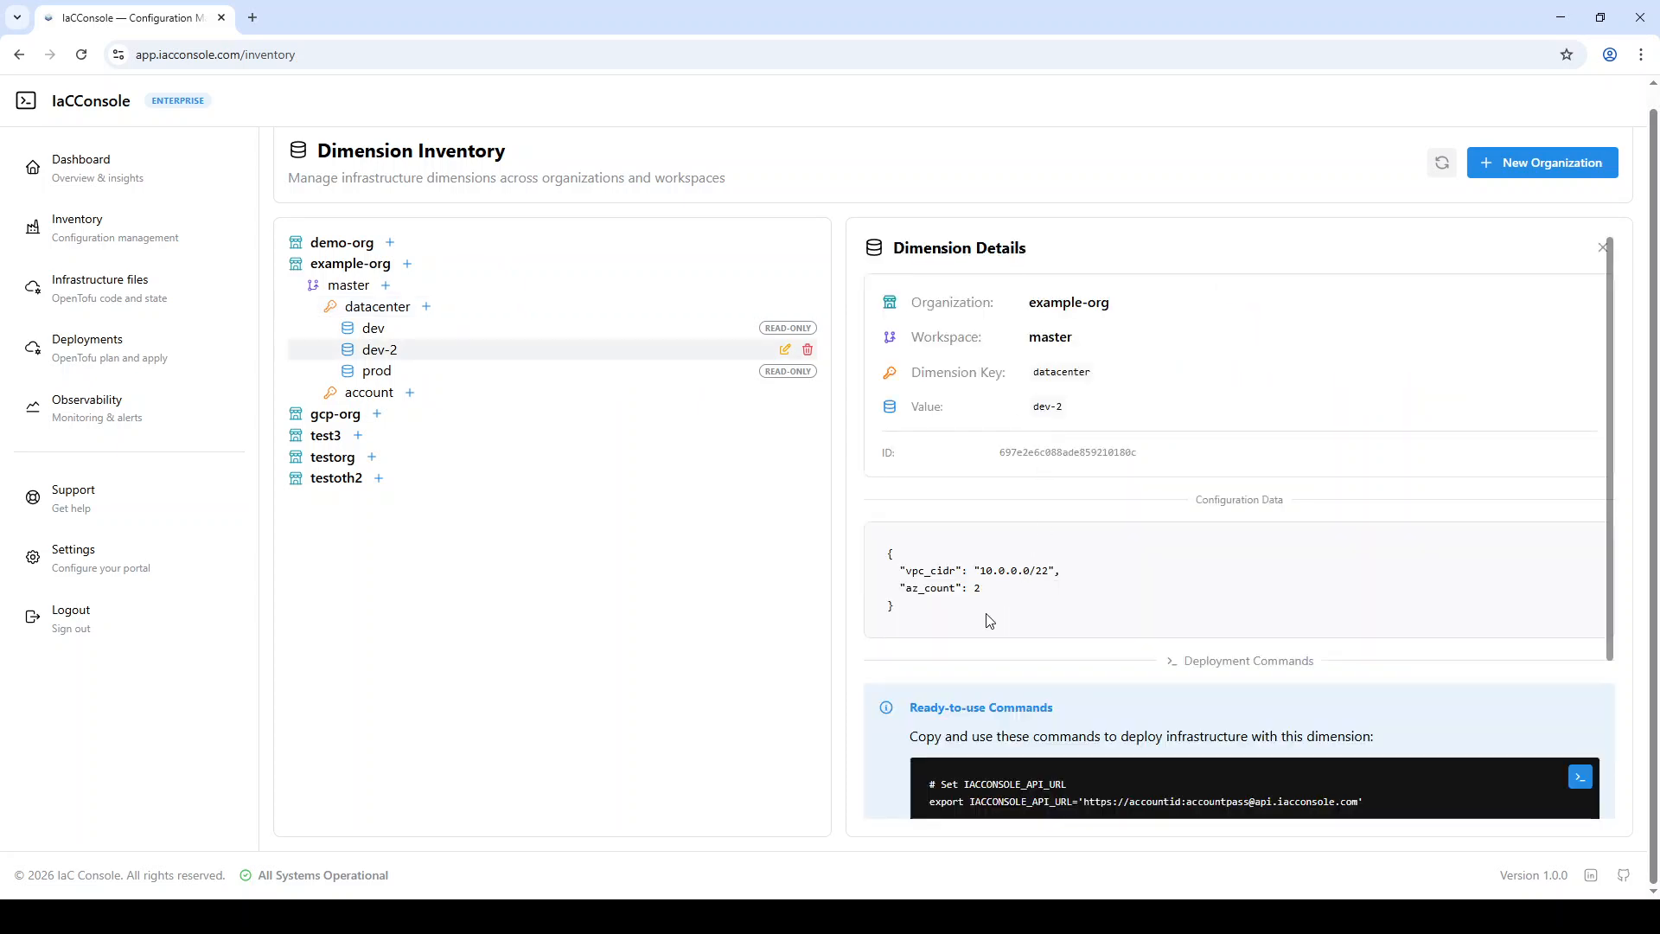
{"action": "left_click", "coordinate": [928, 617]}
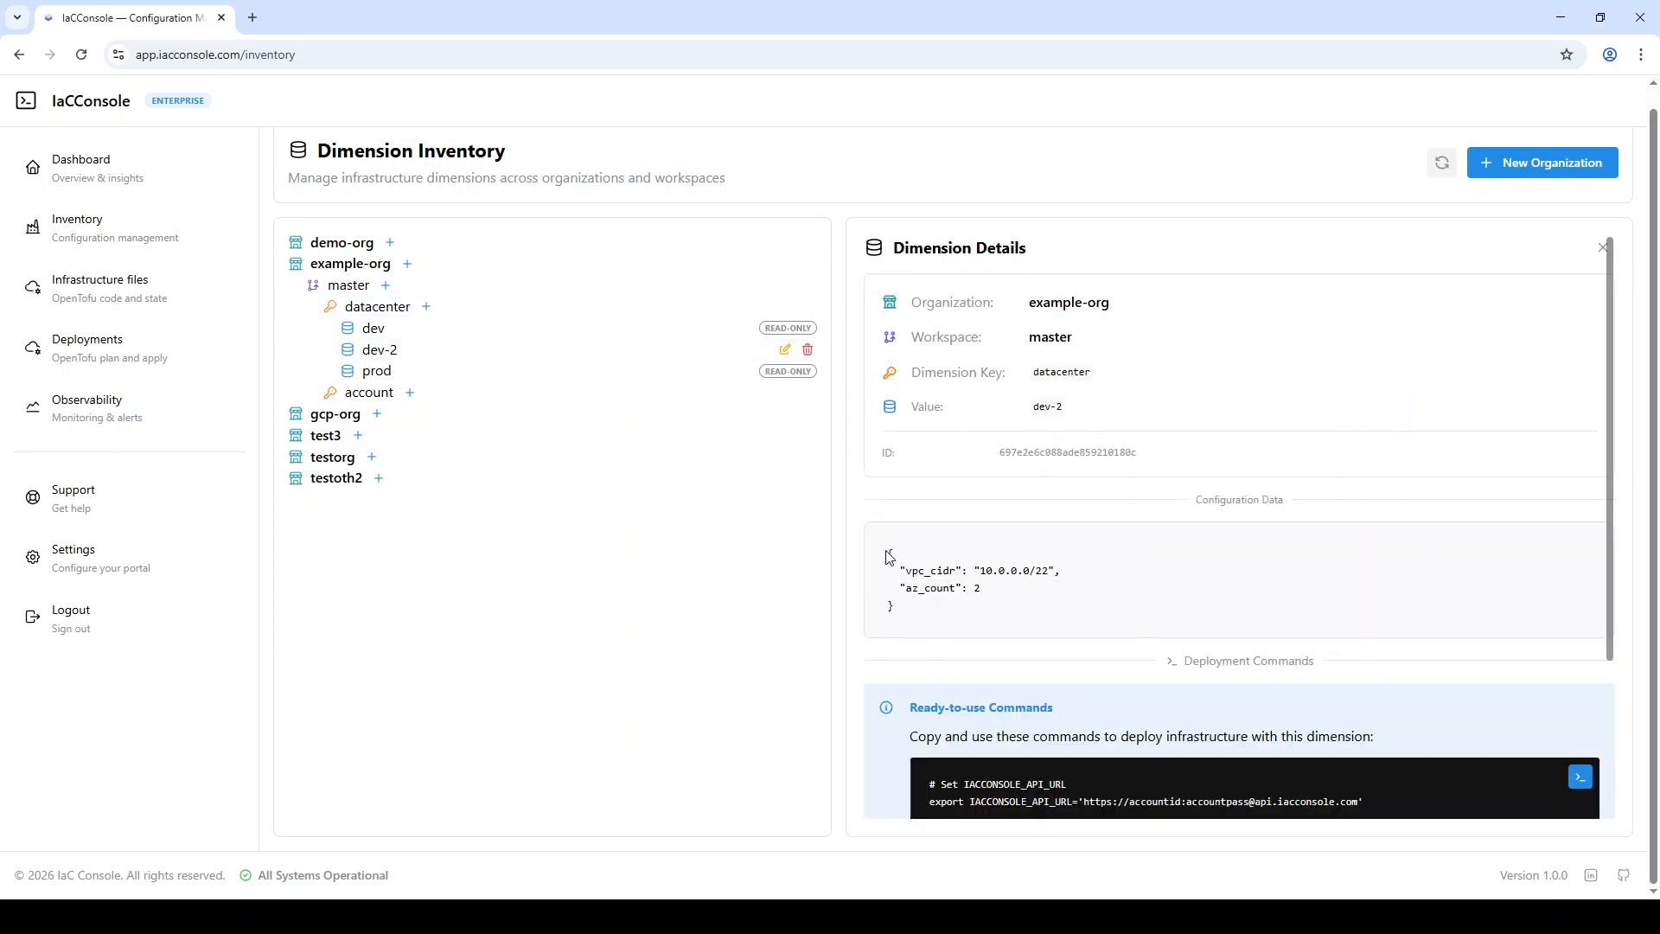
{"action": "left_click_drag", "start_coordinate": [887, 548], "coordinate": [906, 623]}
{"action": "key", "text": "ctrl+c"}
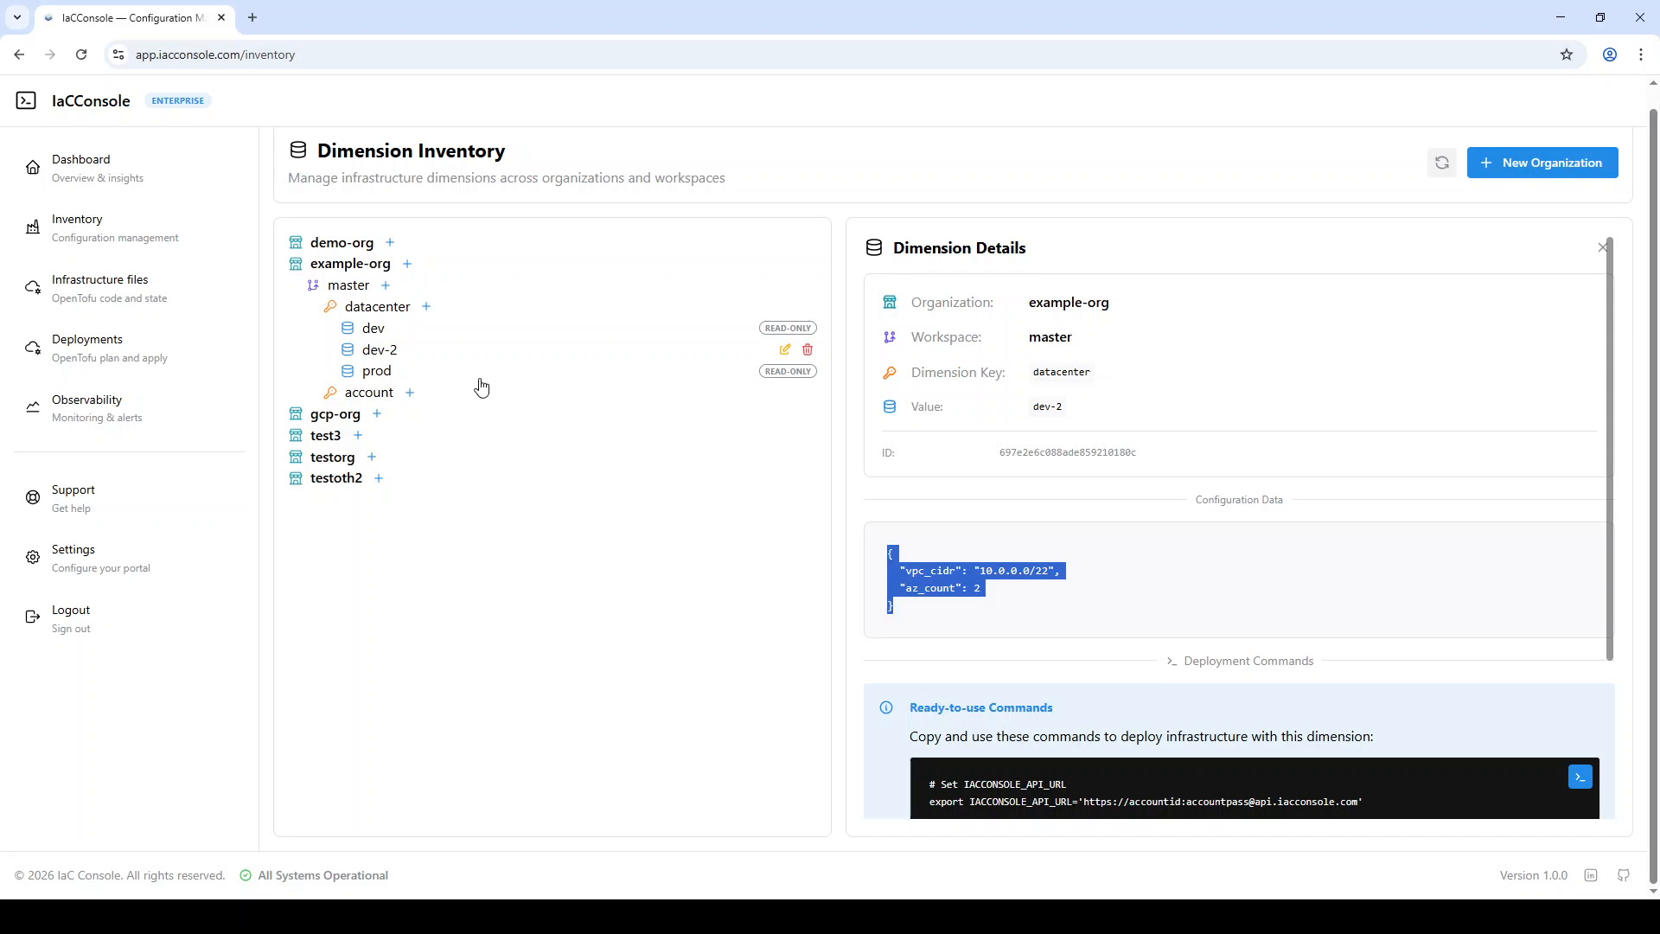
- Create a datacenter dimension dev-3 using the copied JSON with vpc_cidr 10.0.0.0/22 and az_count 2, and view its details
{"action": "left_click", "coordinate": [426, 306]}
{"action": "left_click", "coordinate": [980, 389]}
{"action": "type", "text": "dev-3"}
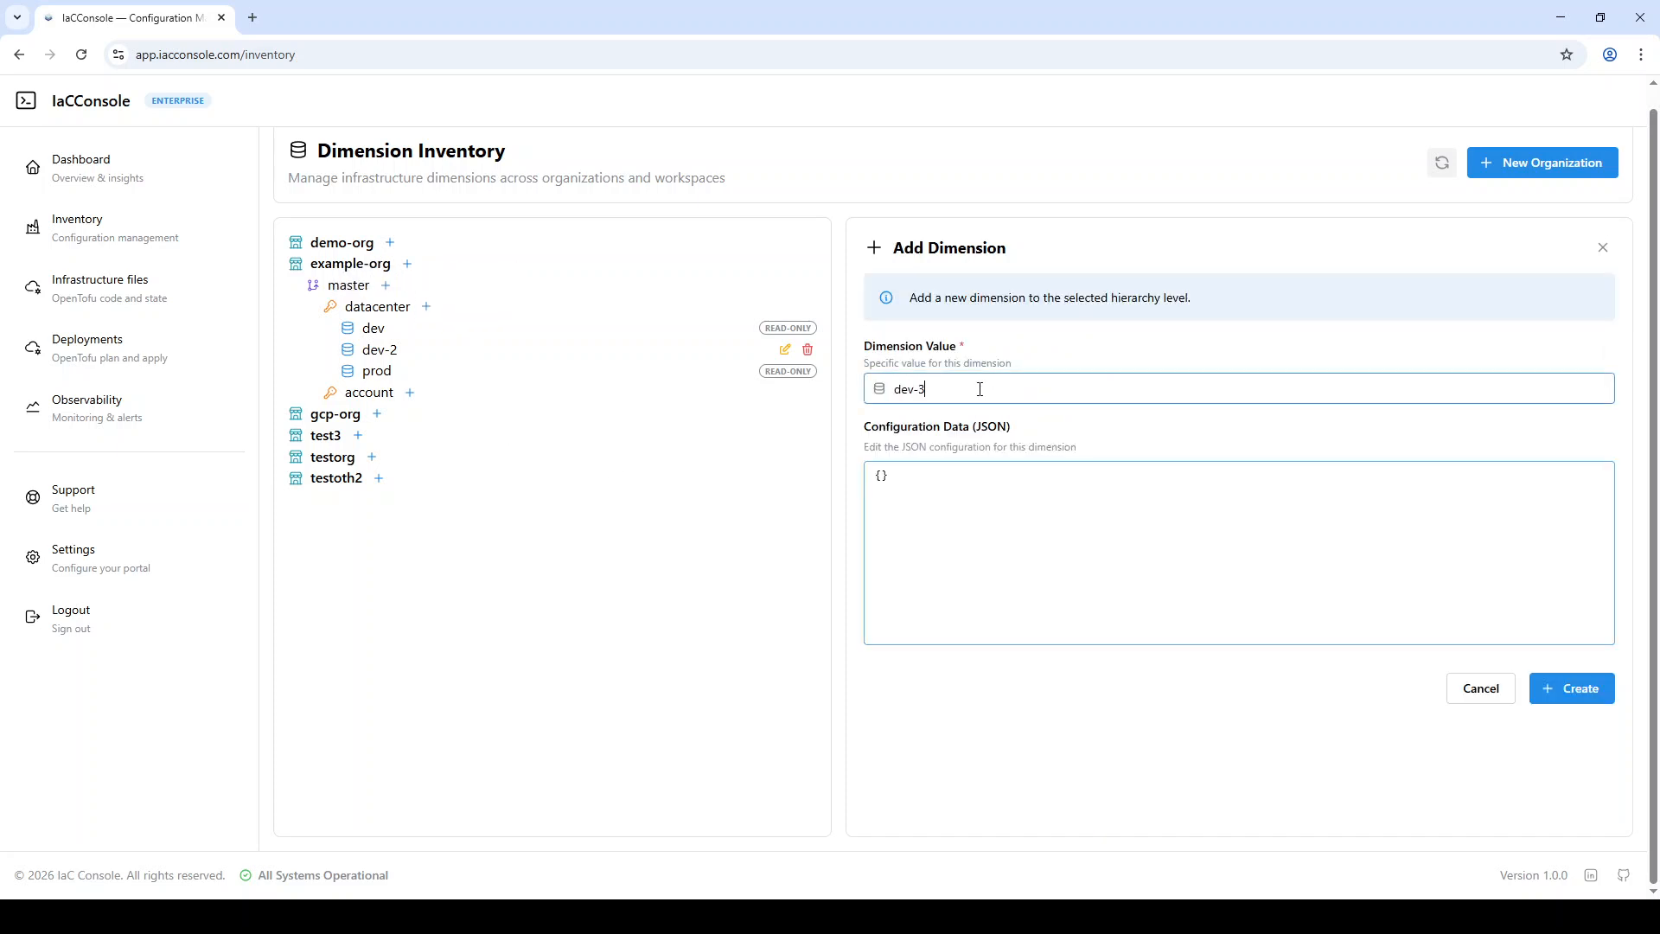
{"action": "left_click", "coordinate": [950, 513]}
{"action": "key", "text": "ctrl+a"}
{"action": "key", "text": "ctrl+v"}
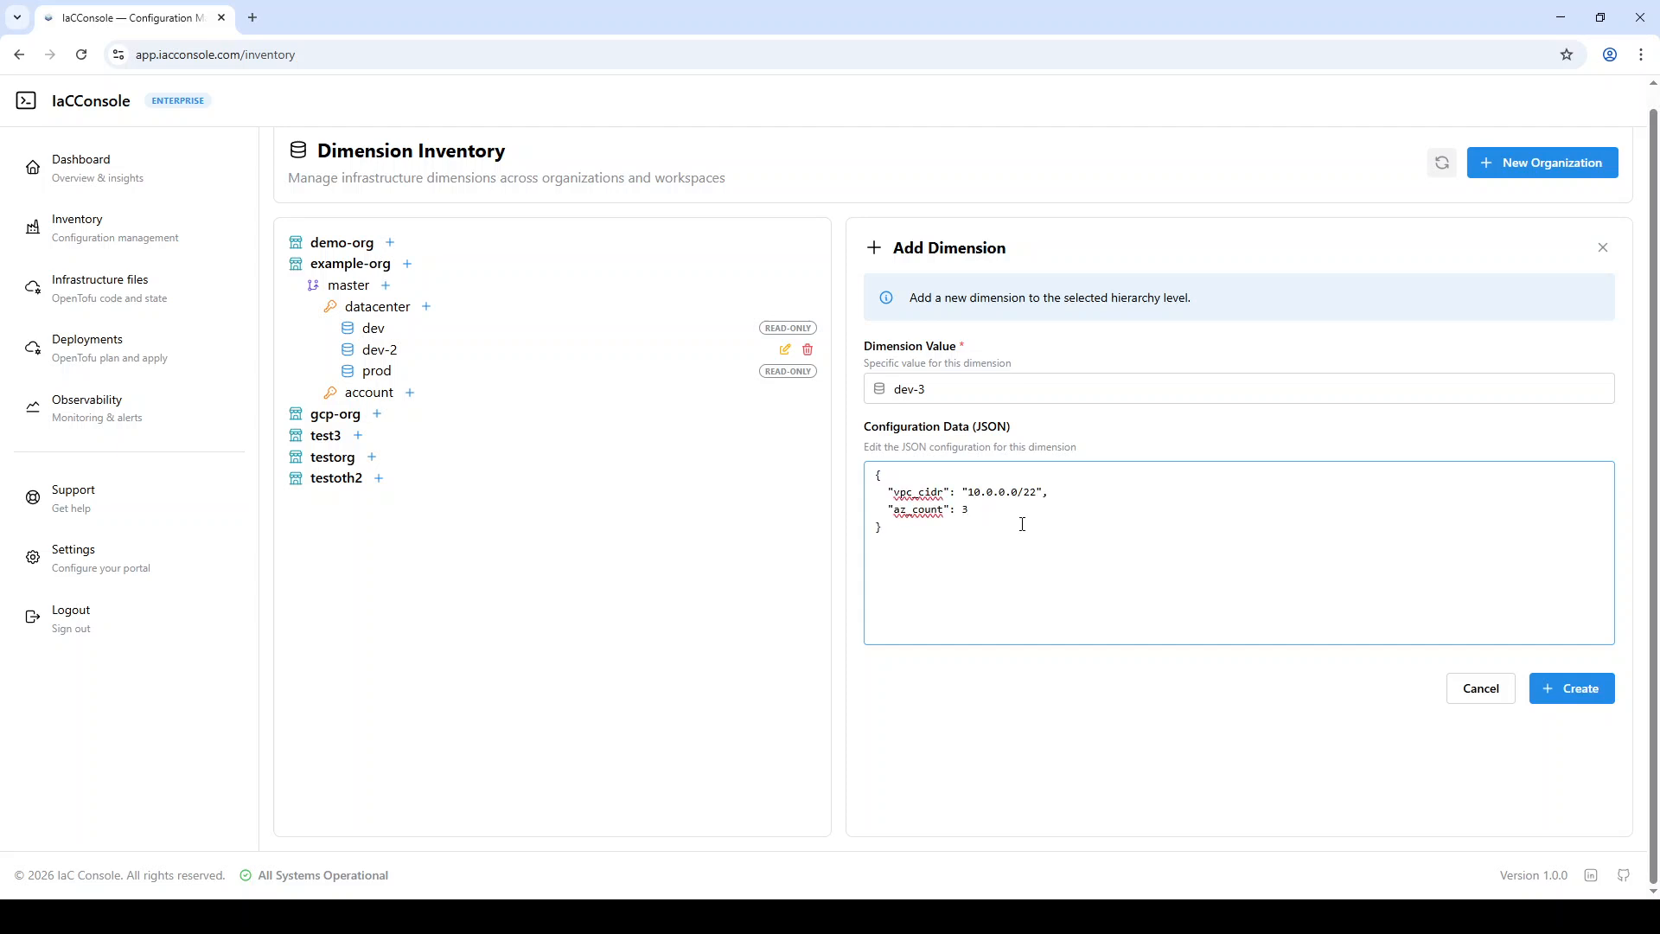
{"action": "key", "text": "BackSpace"}
{"action": "type", "text": "2"}
{"action": "left_click", "coordinate": [1596, 693]}
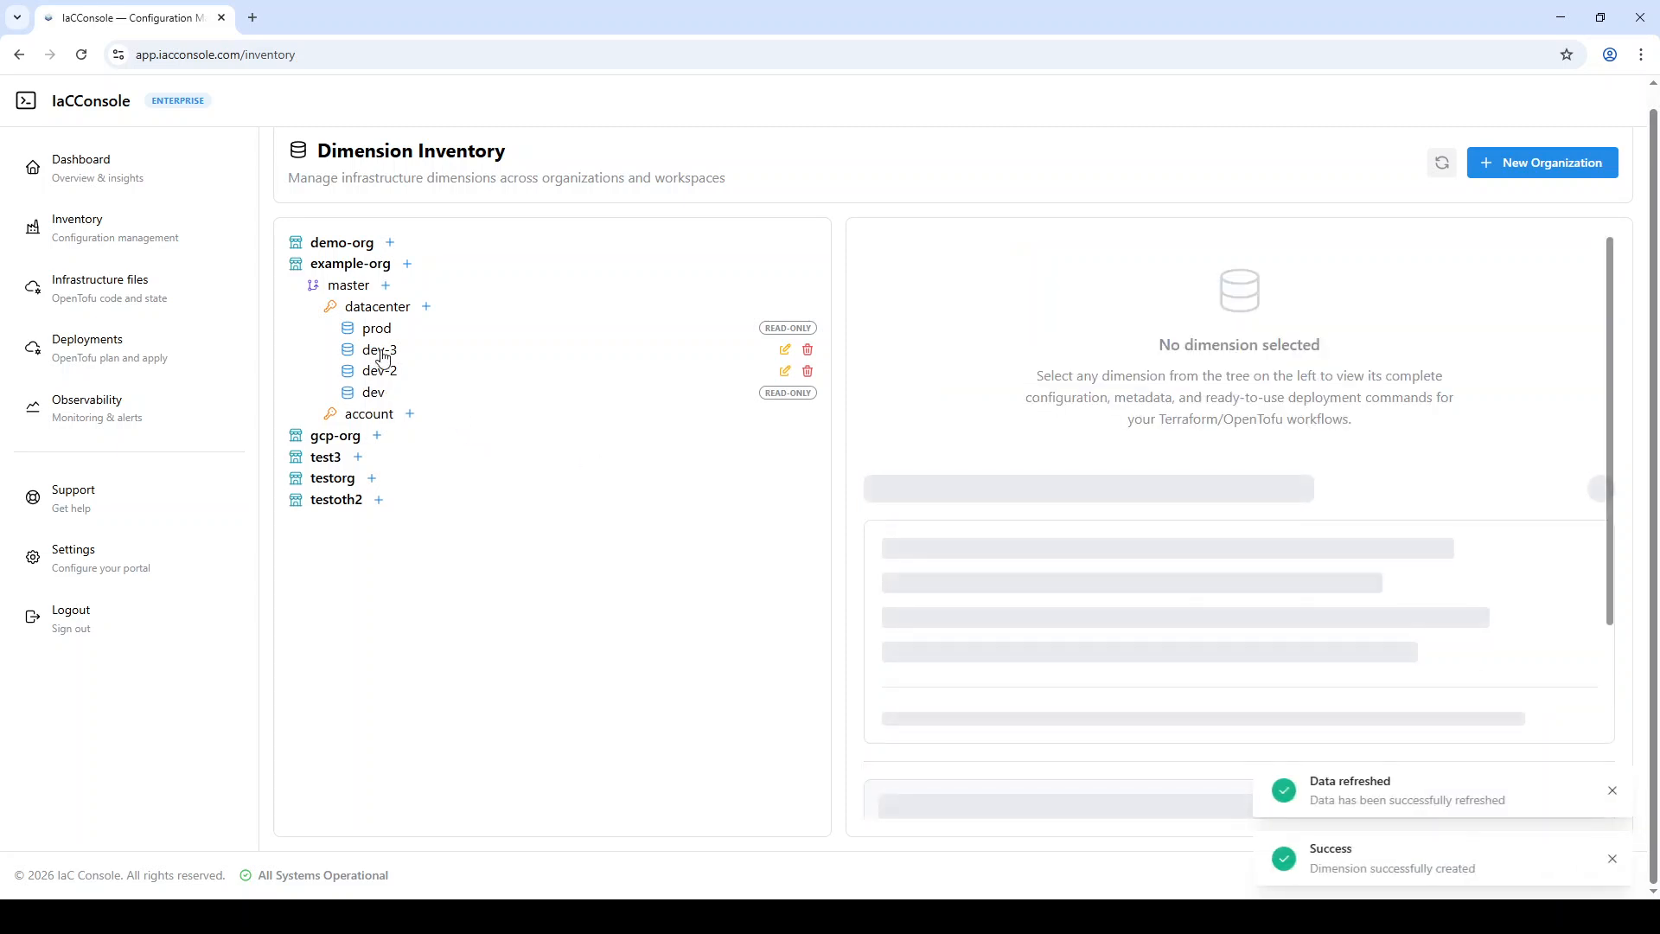
{"action": "left_click", "coordinate": [383, 353]}
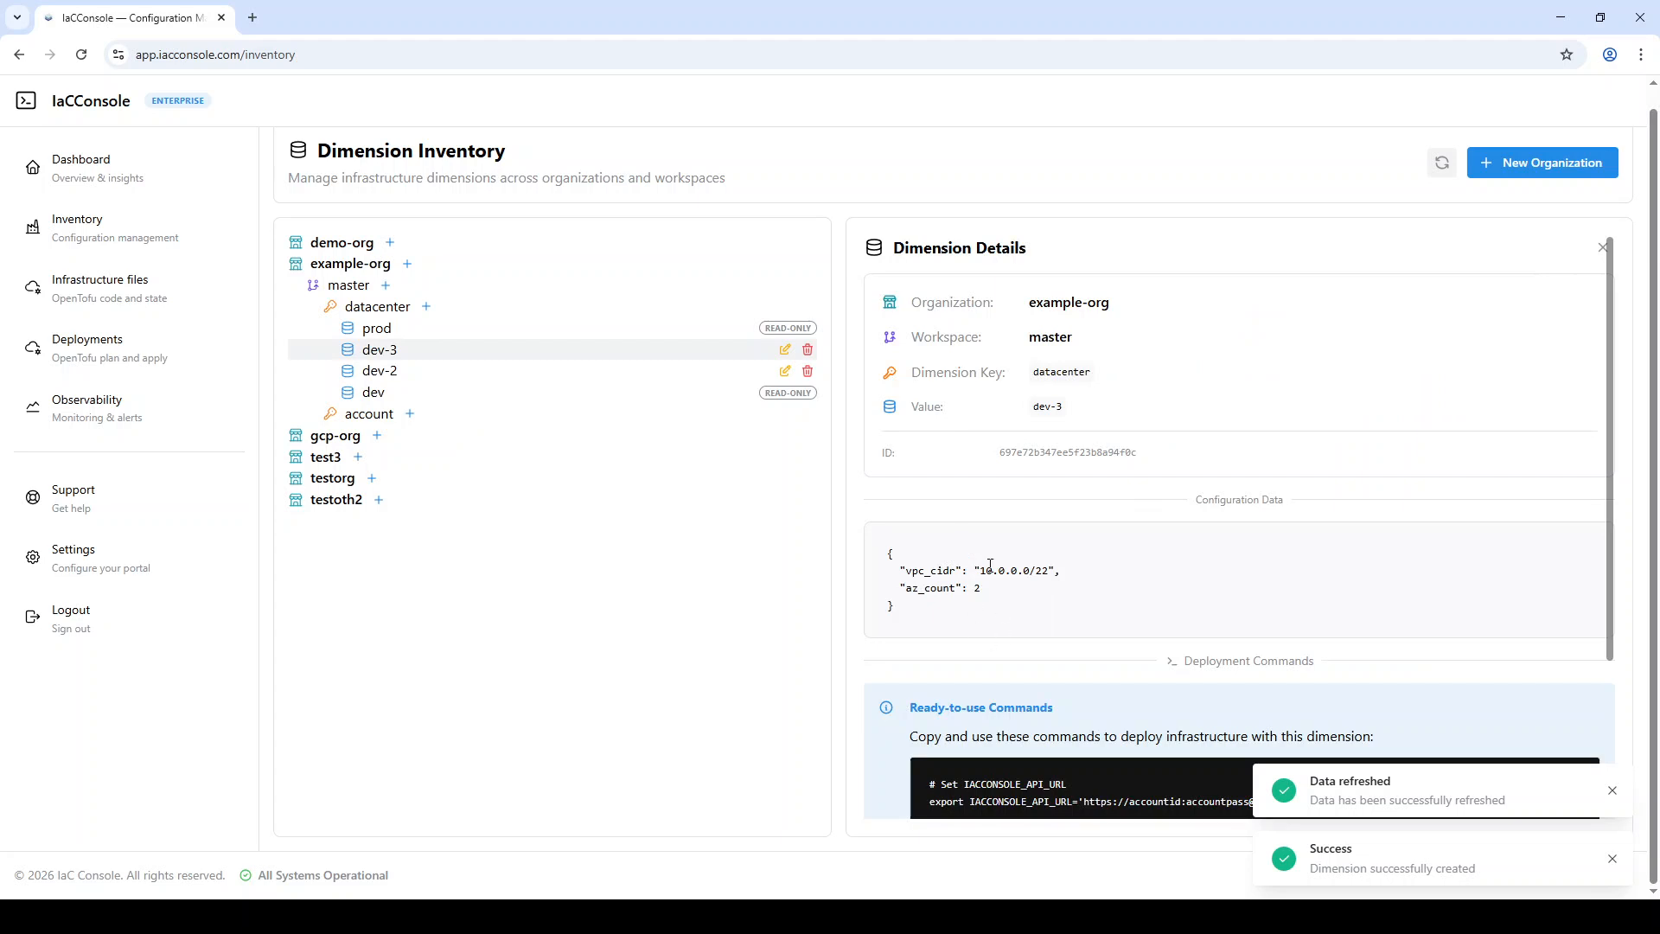
- Run a deployment plan for example-org's demo unit with account dev and datacenter dev-3
{"action": "left_click", "coordinate": [159, 354]}
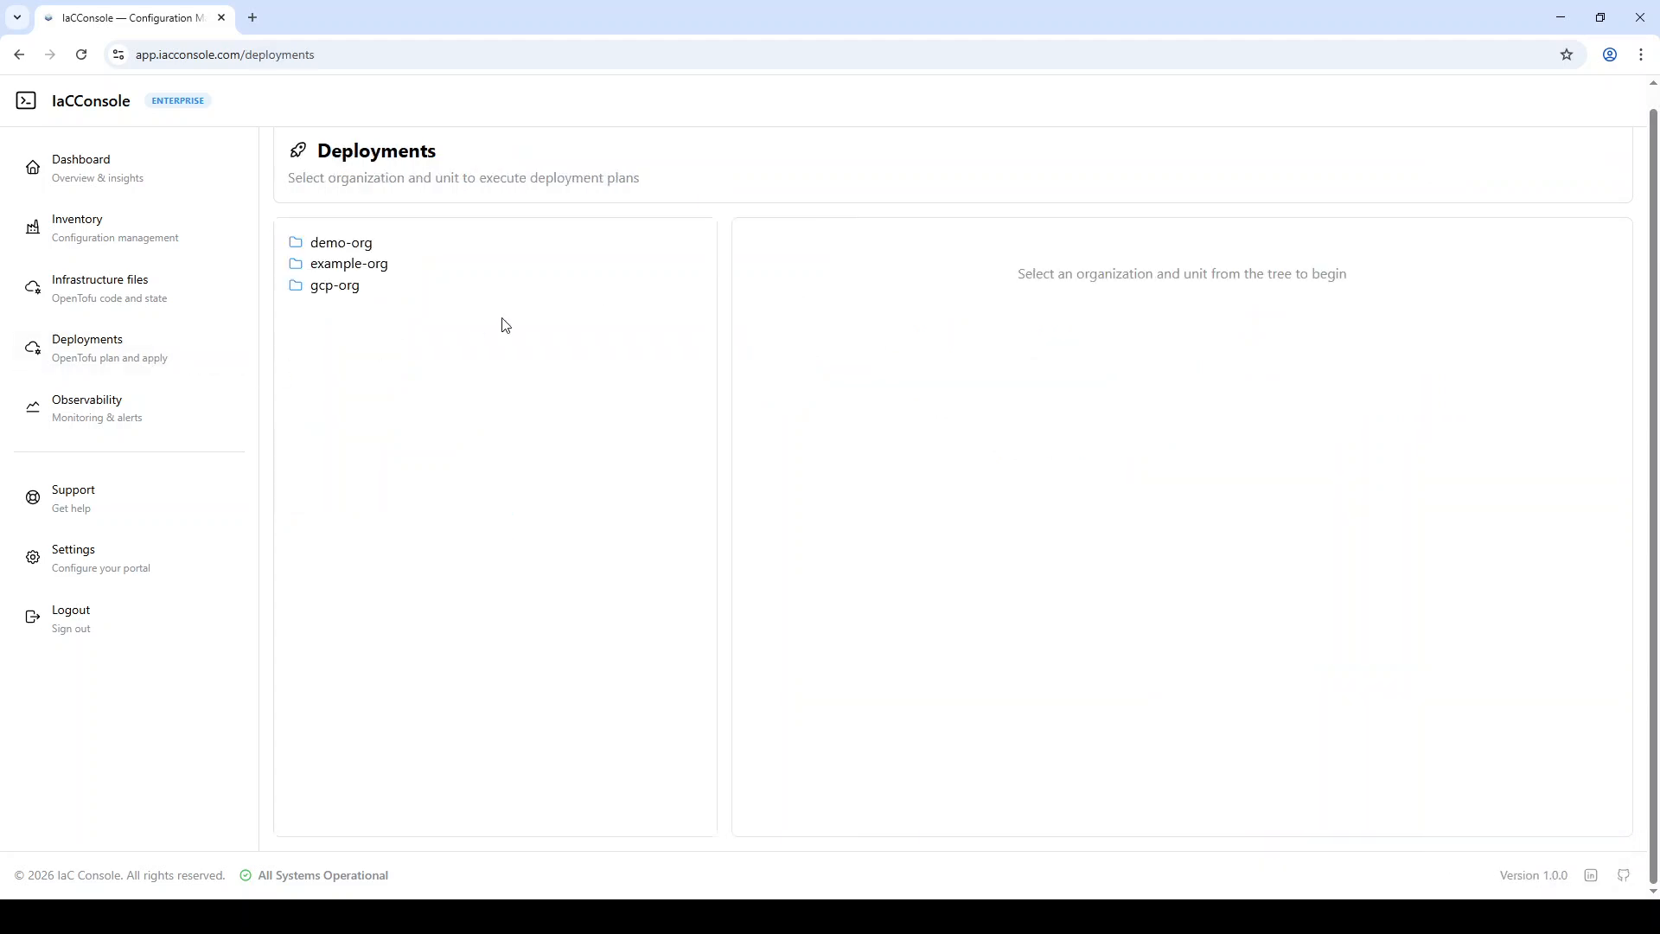
{"action": "left_click", "coordinate": [387, 268]}
{"action": "left_click", "coordinate": [346, 286]}
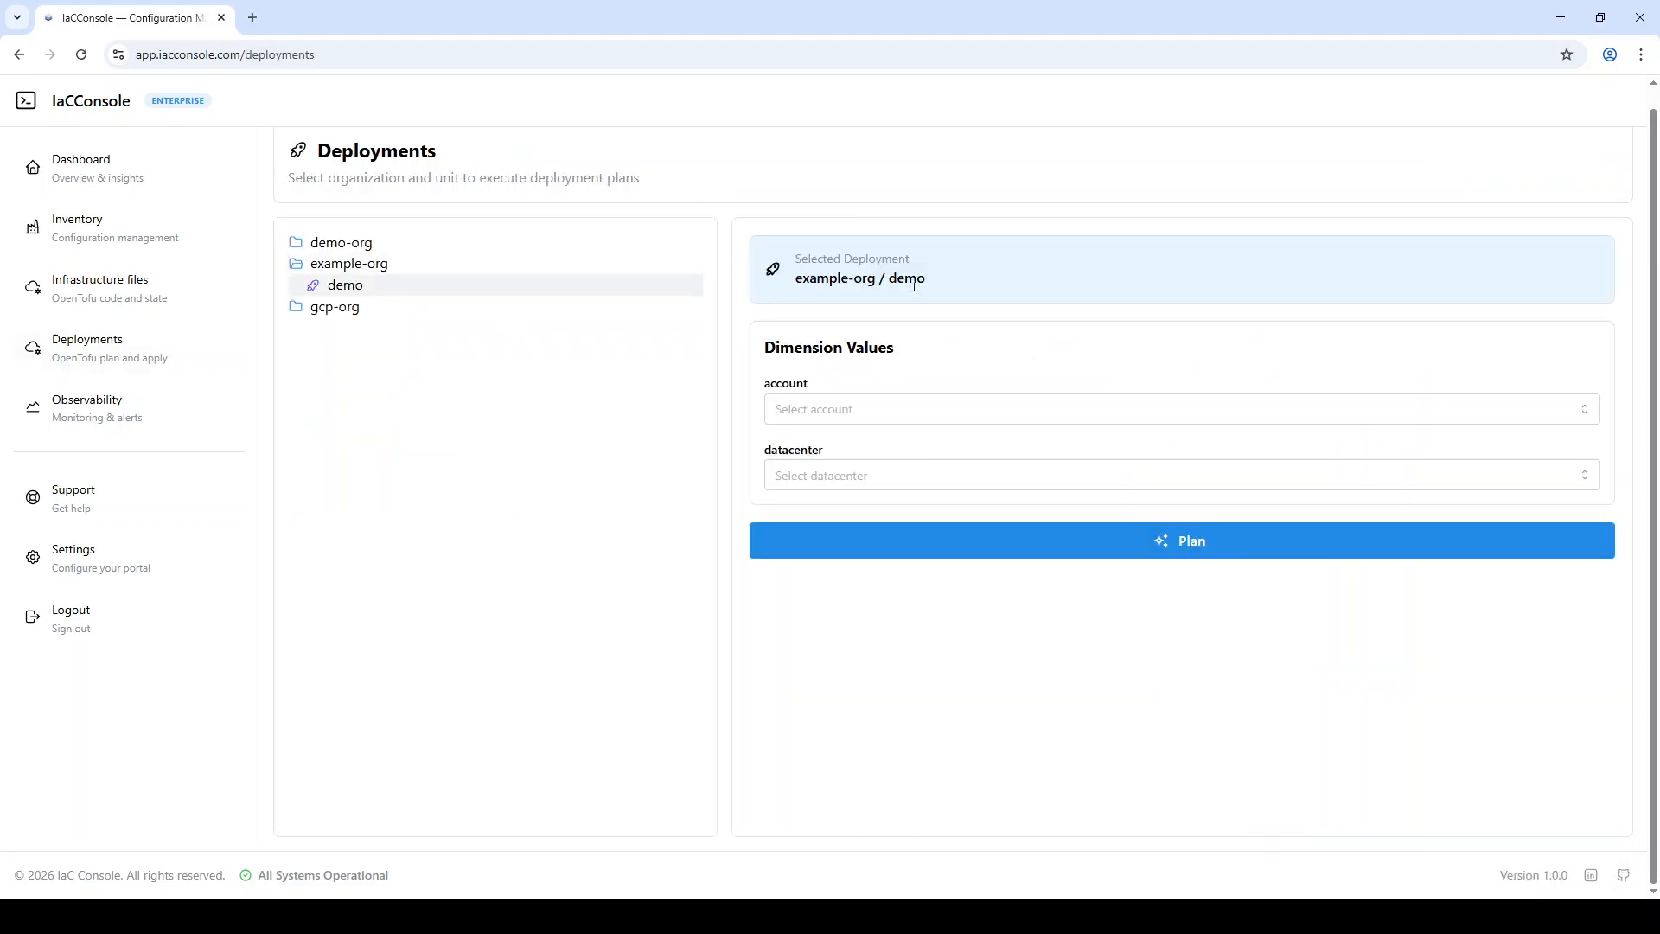
{"action": "left_click", "coordinate": [844, 412]}
{"action": "left_click", "coordinate": [817, 458]}
{"action": "left_click", "coordinate": [831, 475]}
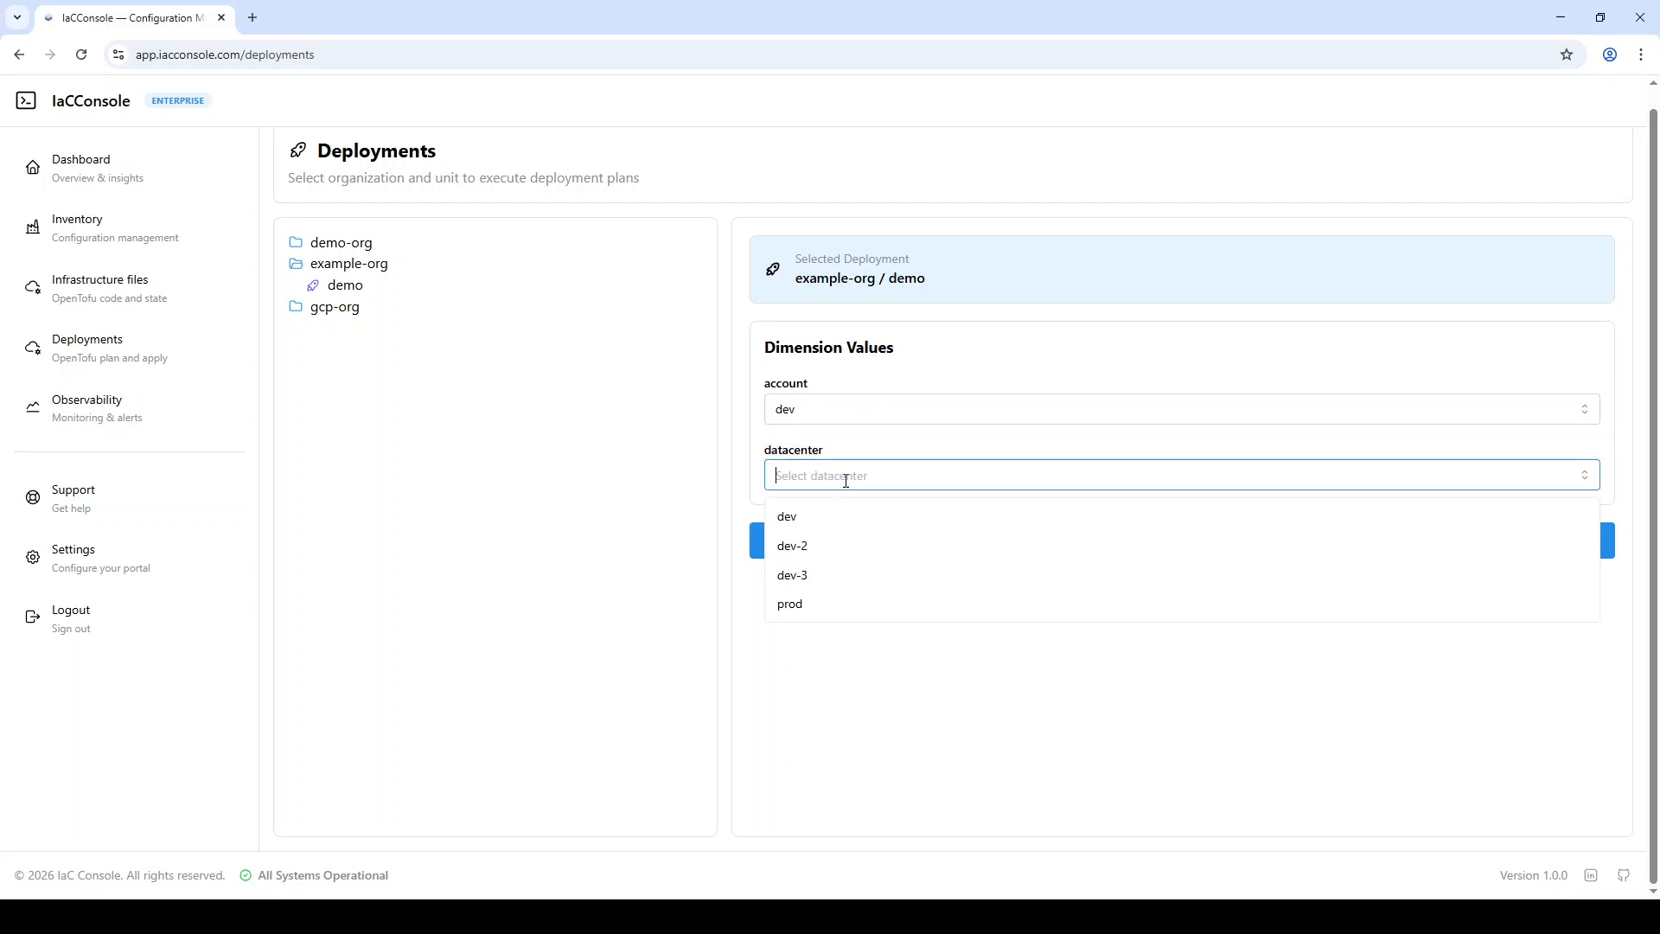
{"action": "left_click", "coordinate": [826, 578]}
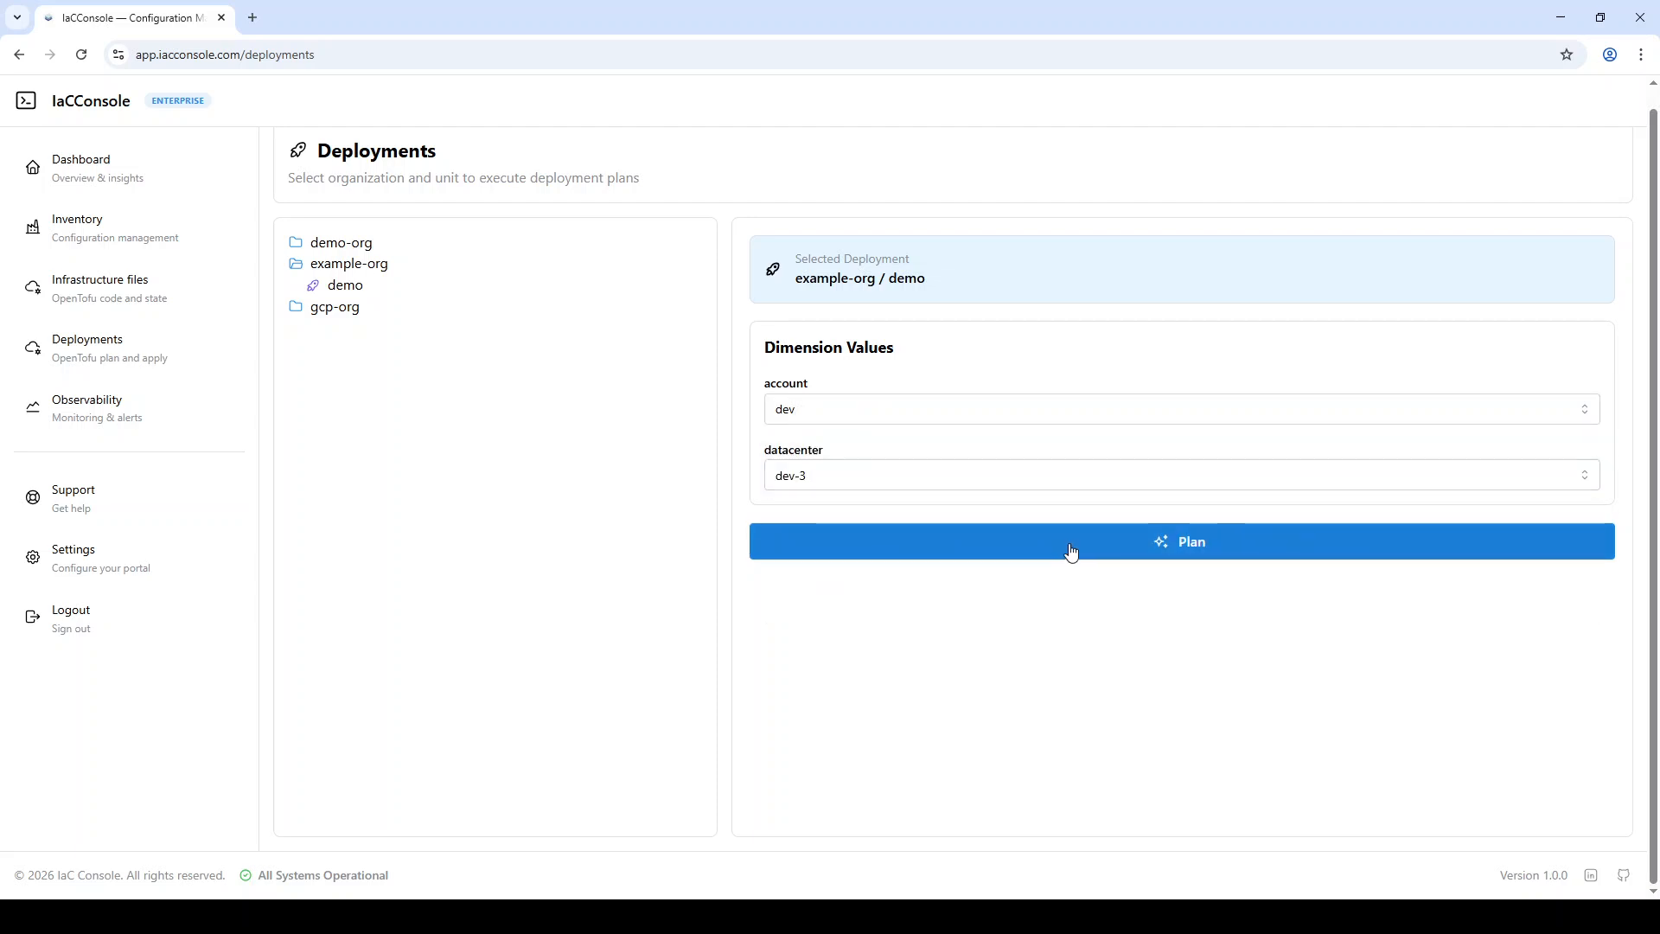
{"action": "left_click", "coordinate": [1069, 544]}
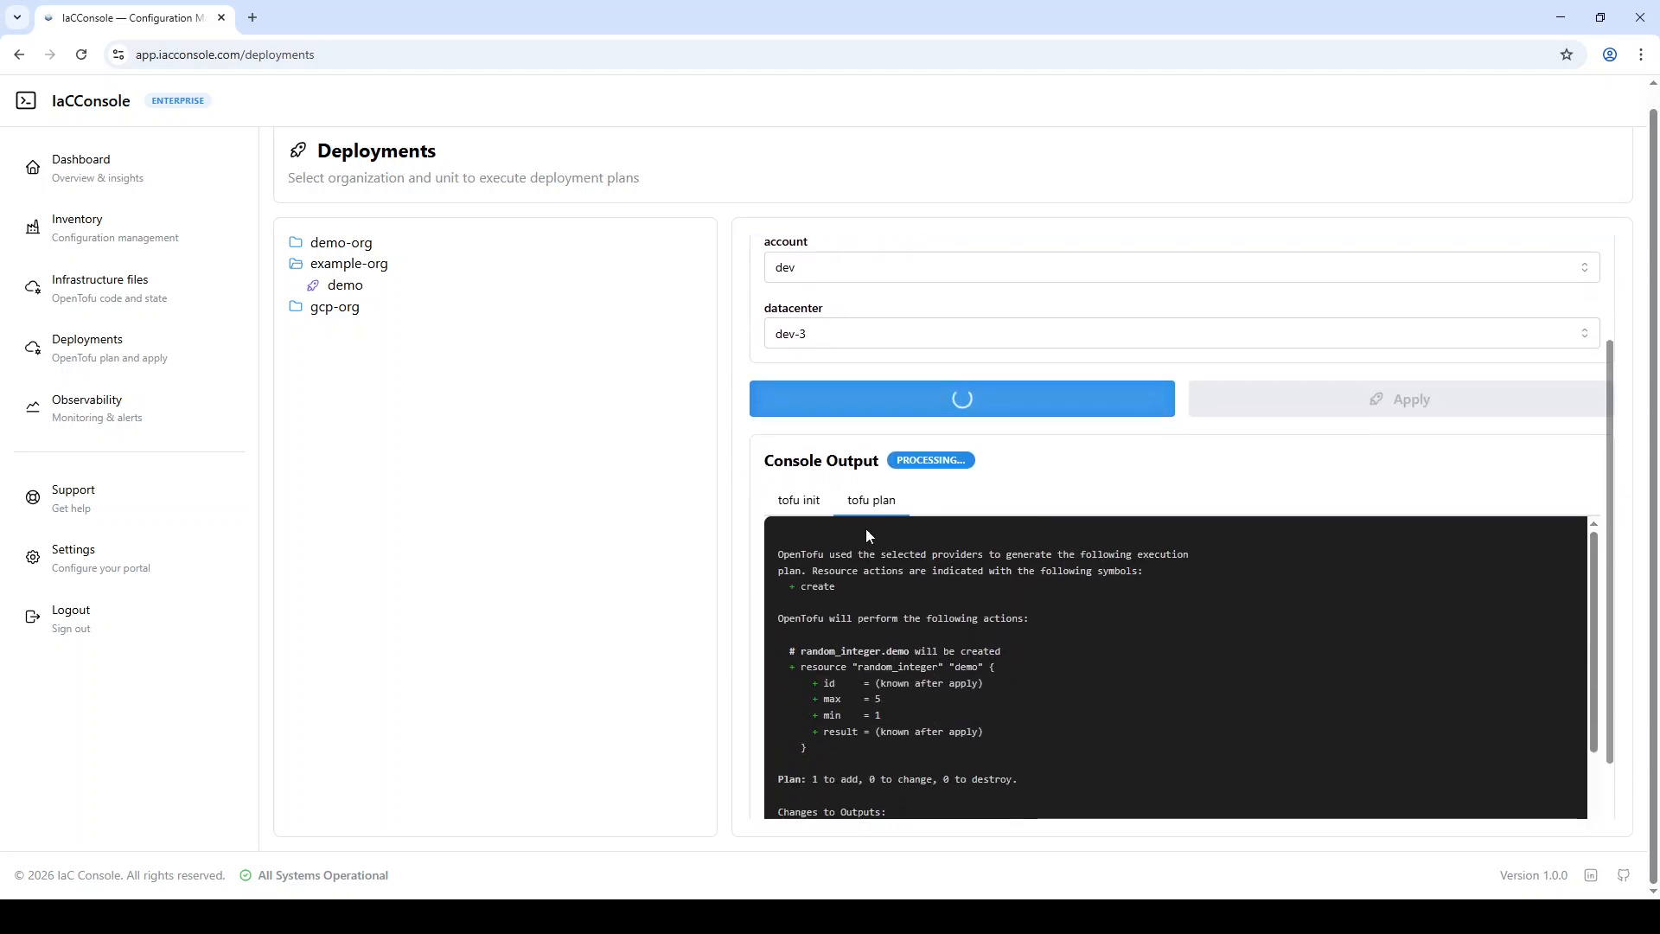
- Review the tofu init and tofu plan console output for dev-3, including the planned resource and output changes
{"action": "left_click", "coordinate": [797, 509]}
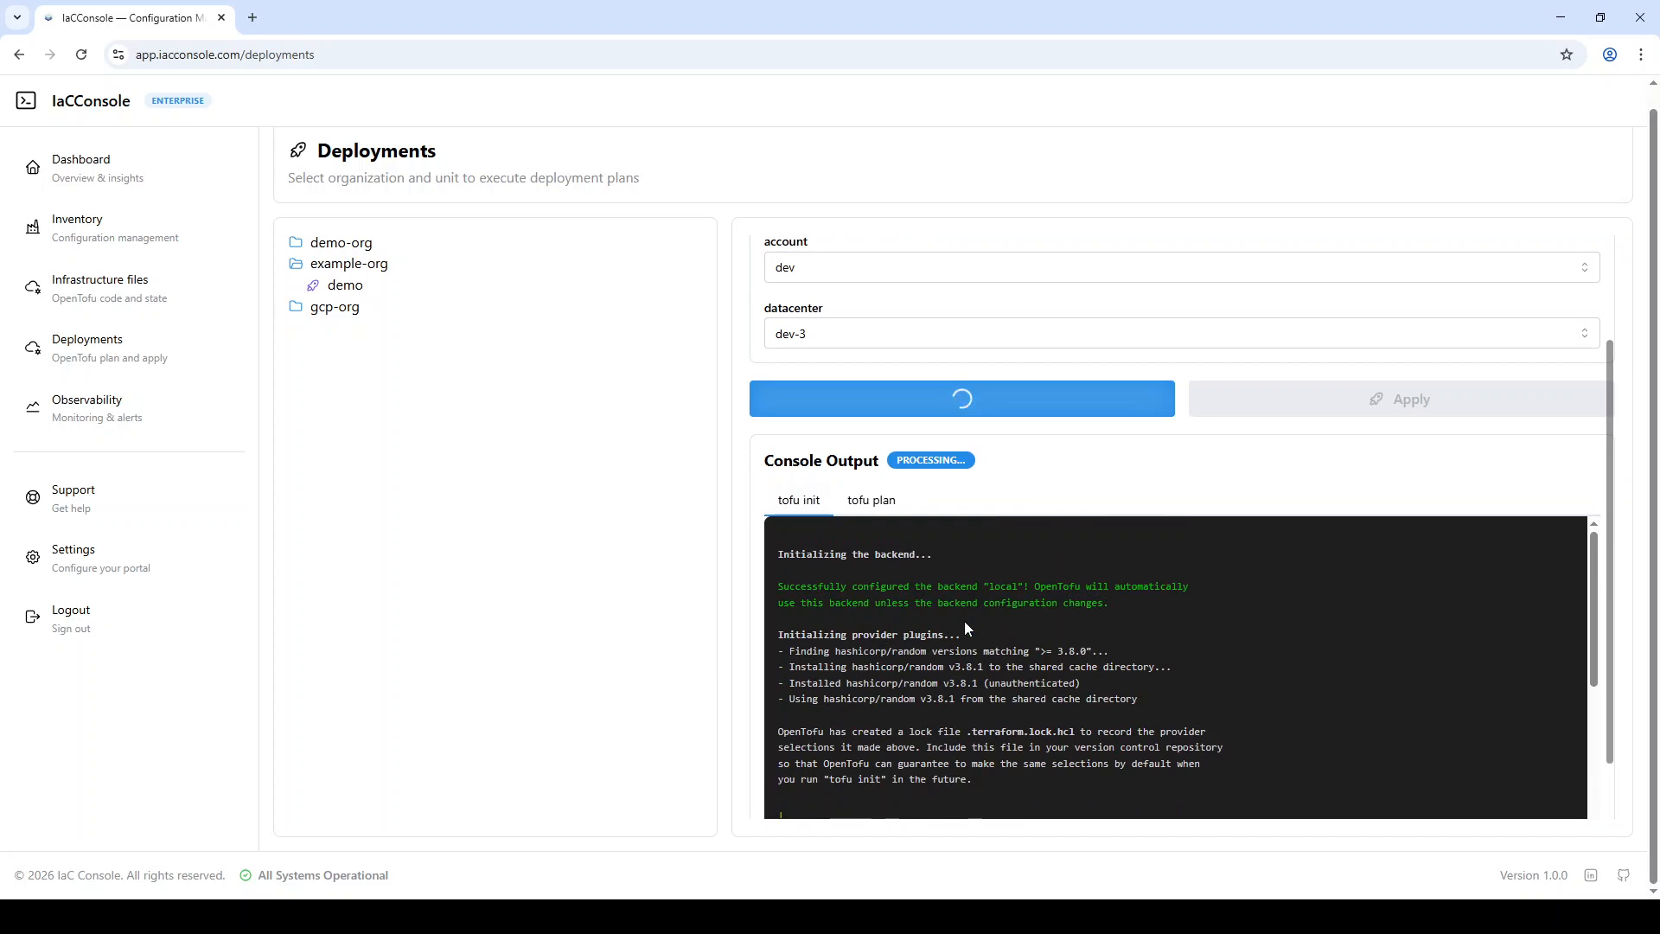
{"action": "scroll", "coordinate": [963, 621], "scroll_direction": "down", "scroll_amount": 5}
{"action": "scroll", "coordinate": [966, 626], "scroll_direction": "up", "scroll_amount": 10}
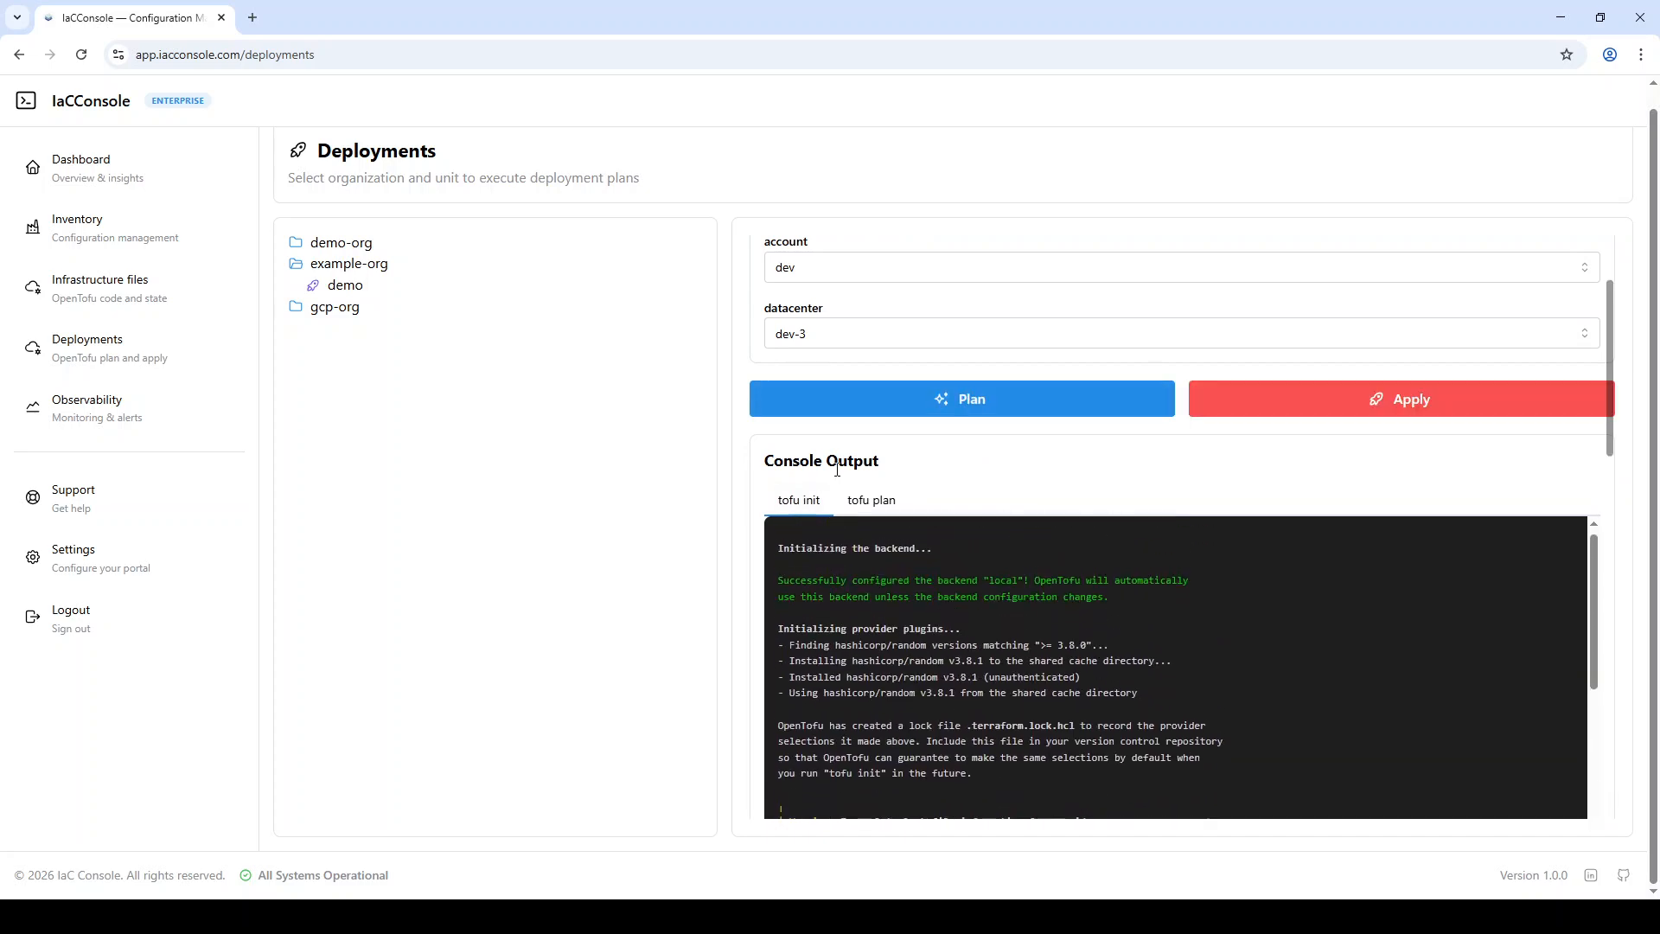
{"action": "left_click", "coordinate": [873, 500]}
{"action": "scroll", "coordinate": [972, 600], "scroll_direction": "down", "scroll_amount": 1}
{"action": "scroll", "coordinate": [972, 600], "scroll_direction": "up", "scroll_amount": 2}
{"action": "scroll", "coordinate": [991, 496], "scroll_direction": "down", "scroll_amount": 2}
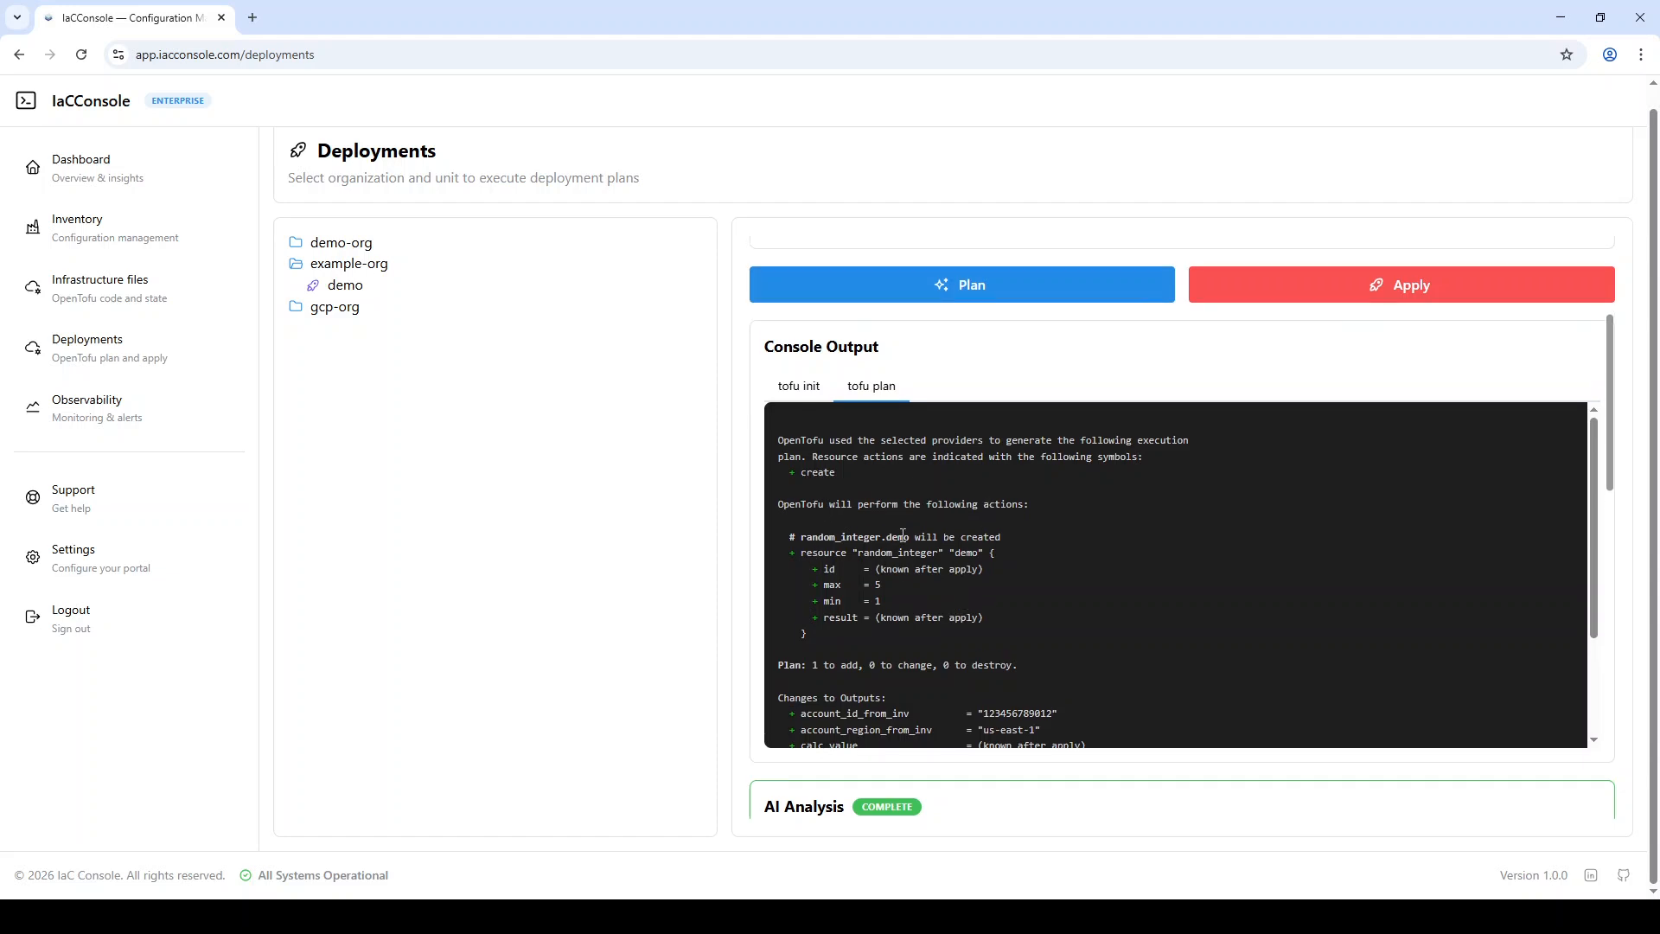
{"action": "scroll", "coordinate": [903, 534], "scroll_direction": "down", "scroll_amount": 3}
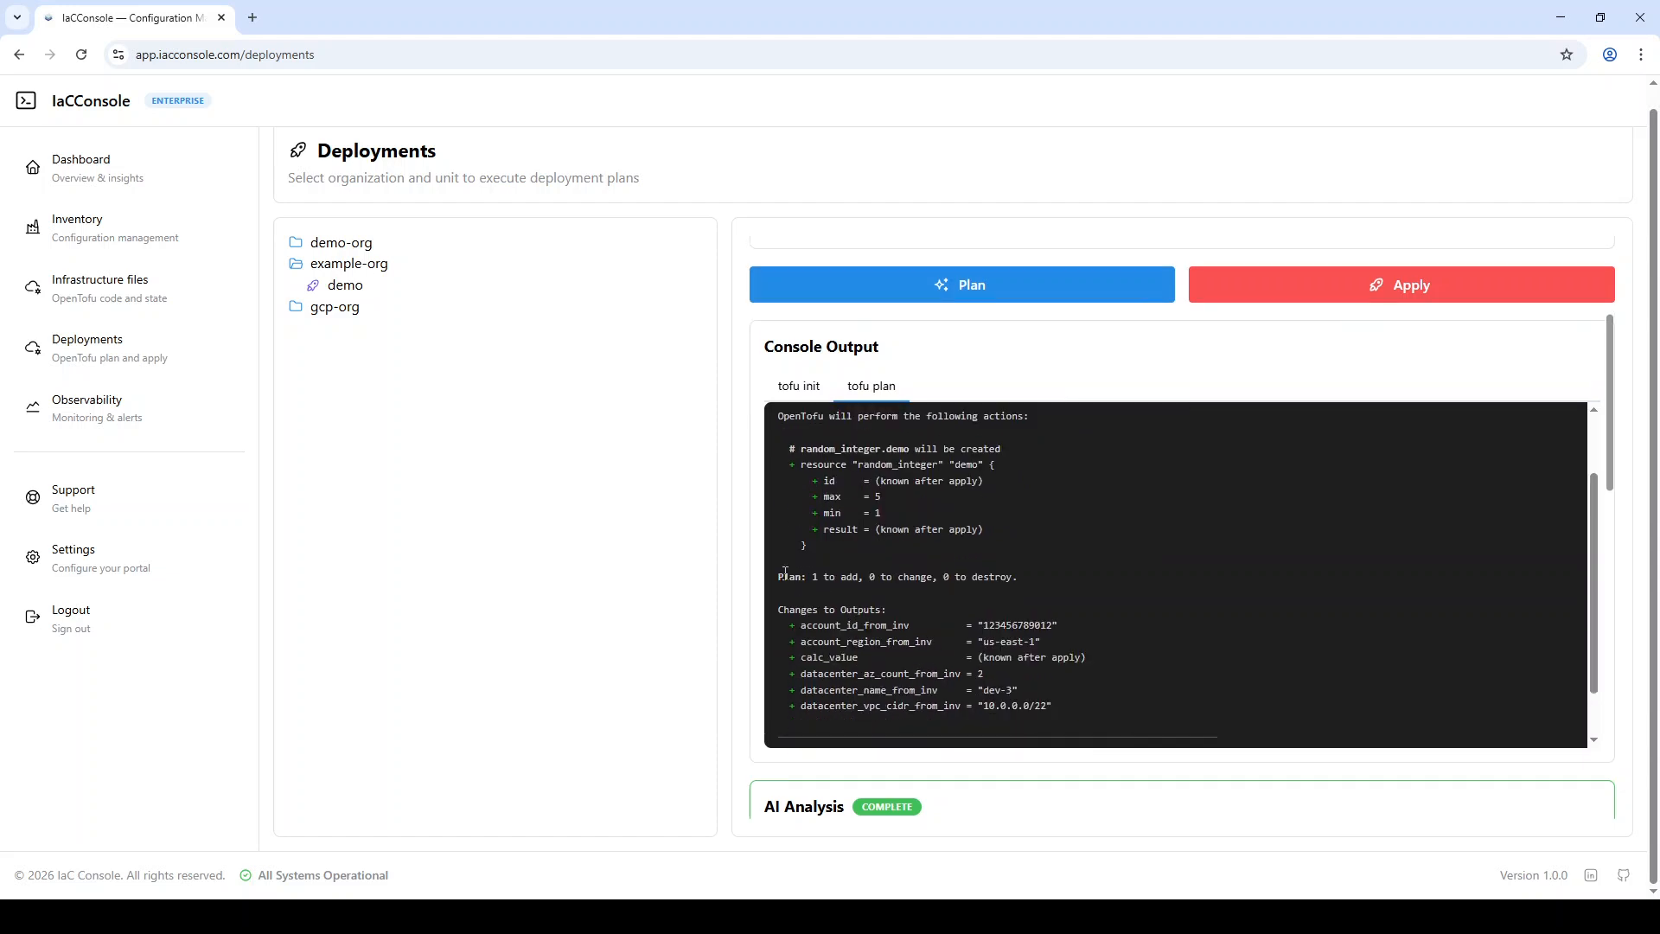
{"action": "scroll", "coordinate": [922, 571], "scroll_direction": "down", "scroll_amount": 1}
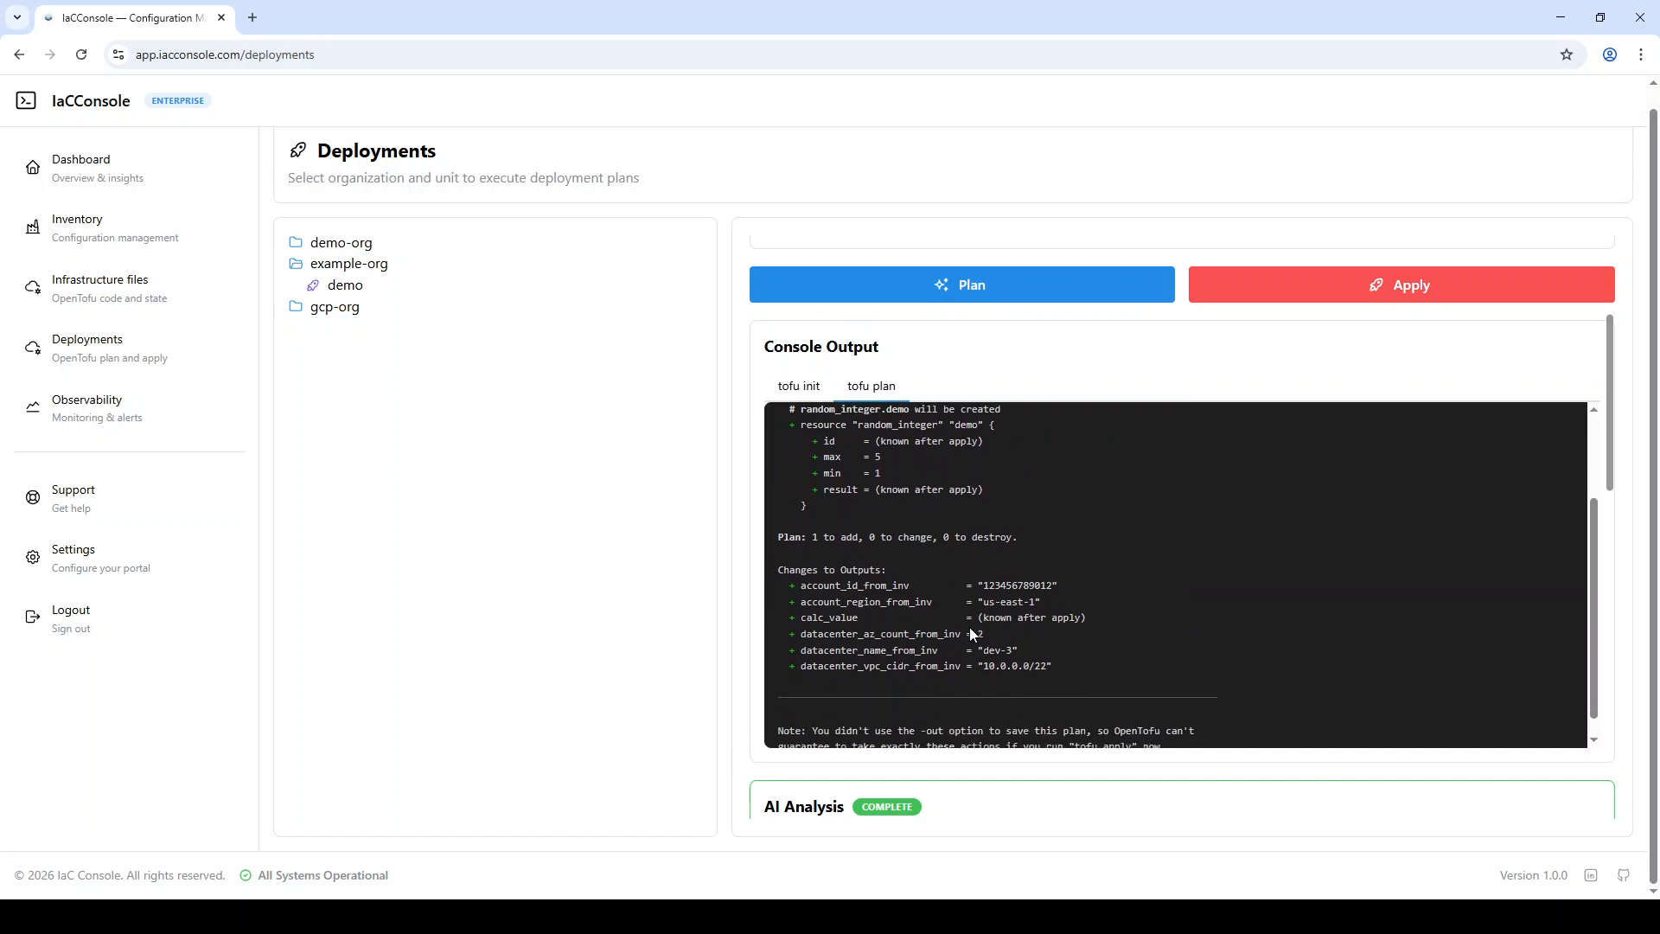
- Review the remaining tofu plan output changes for dev-3 and the AI analysis of the plan, including its cost estimate and recommendations
{"action": "scroll", "coordinate": [1014, 600], "scroll_direction": "down", "scroll_amount": 1}
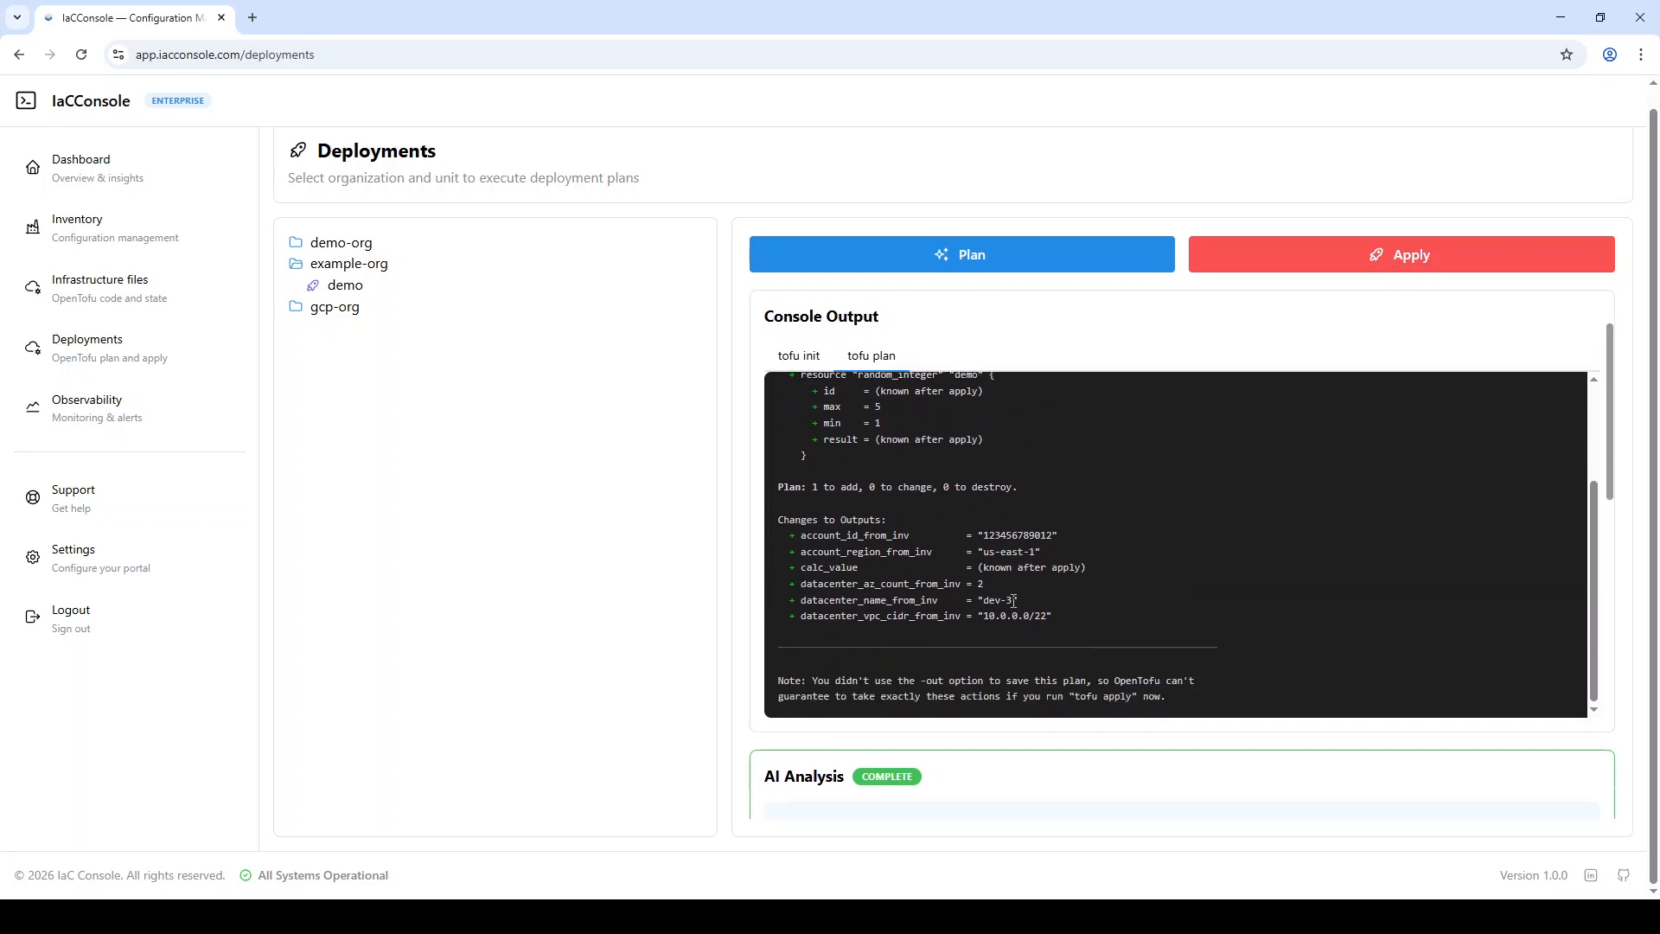
{"action": "scroll", "coordinate": [1011, 797], "scroll_direction": "down", "scroll_amount": 10}
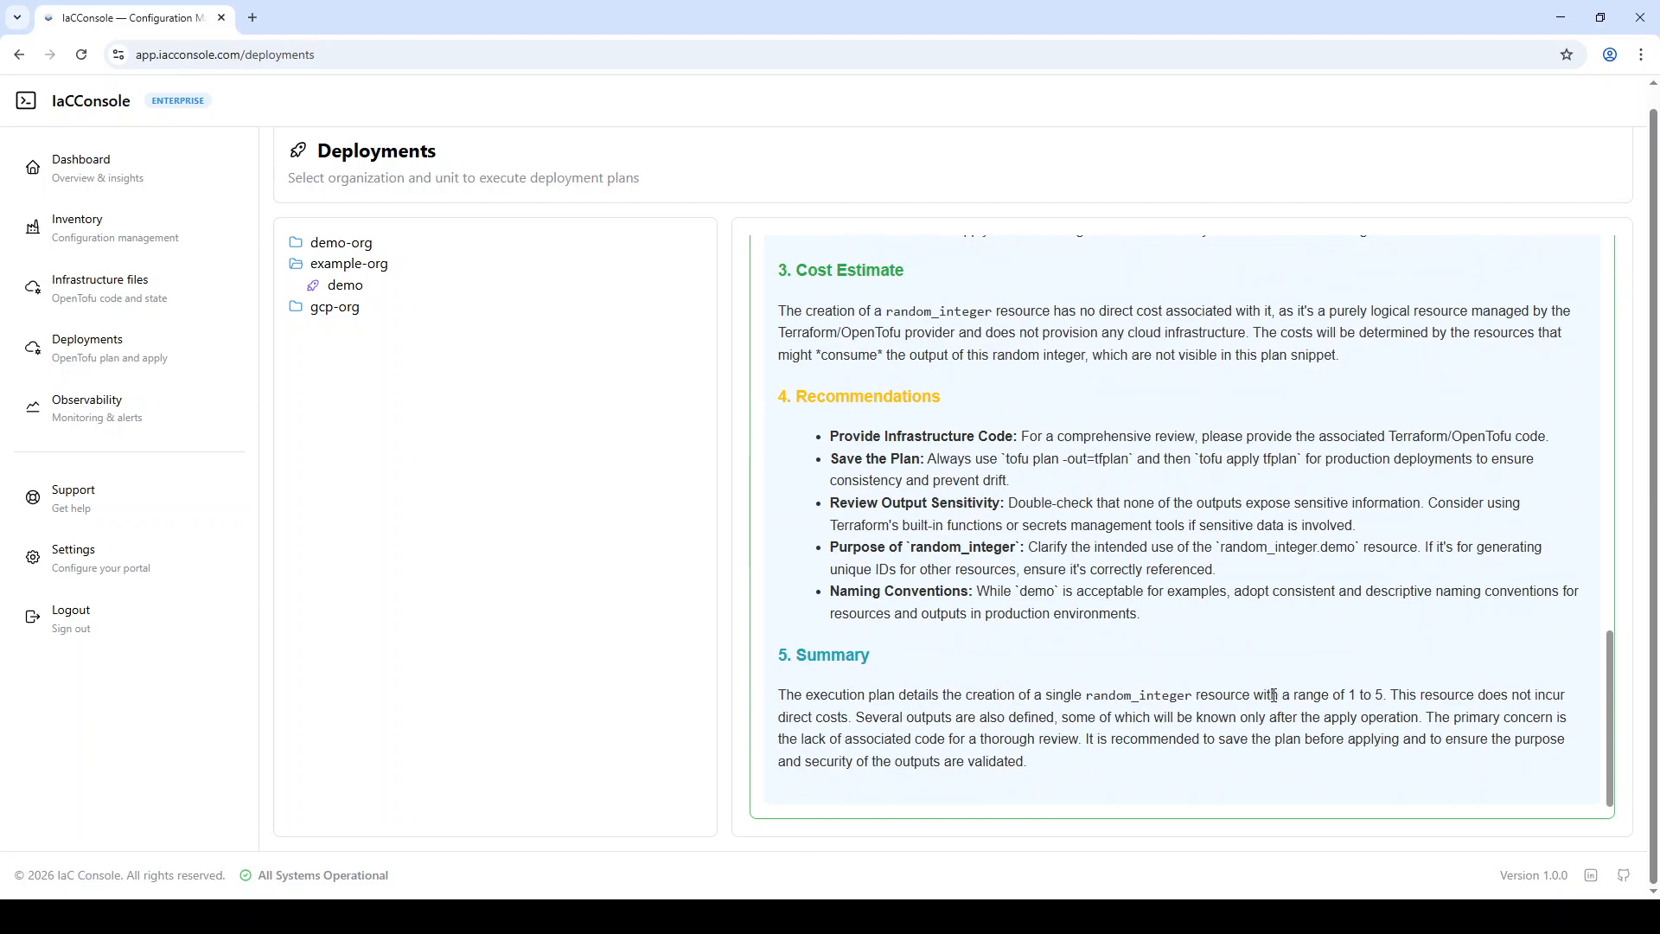
{"action": "scroll", "coordinate": [1274, 696], "scroll_direction": "up", "scroll_amount": 2}
{"action": "scroll", "coordinate": [1252, 522], "scroll_direction": "down", "scroll_amount": 1}
{"action": "scroll", "coordinate": [1252, 524], "scroll_direction": "up", "scroll_amount": 9}
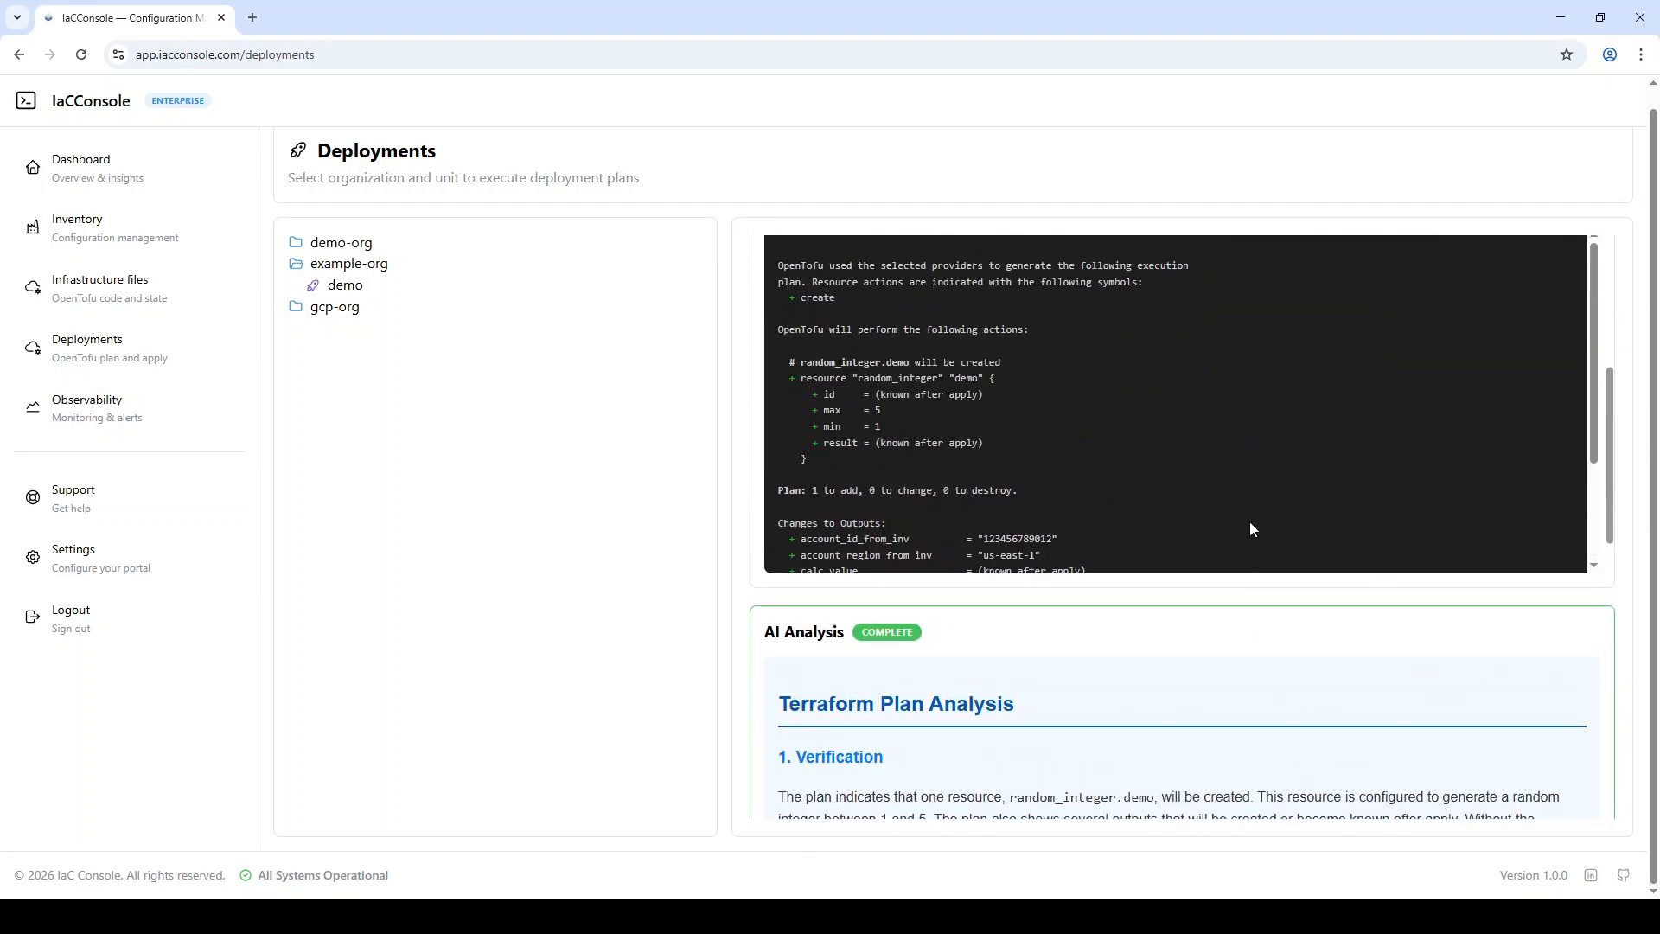
{"action": "scroll", "coordinate": [1250, 526], "scroll_direction": "up", "scroll_amount": 5}
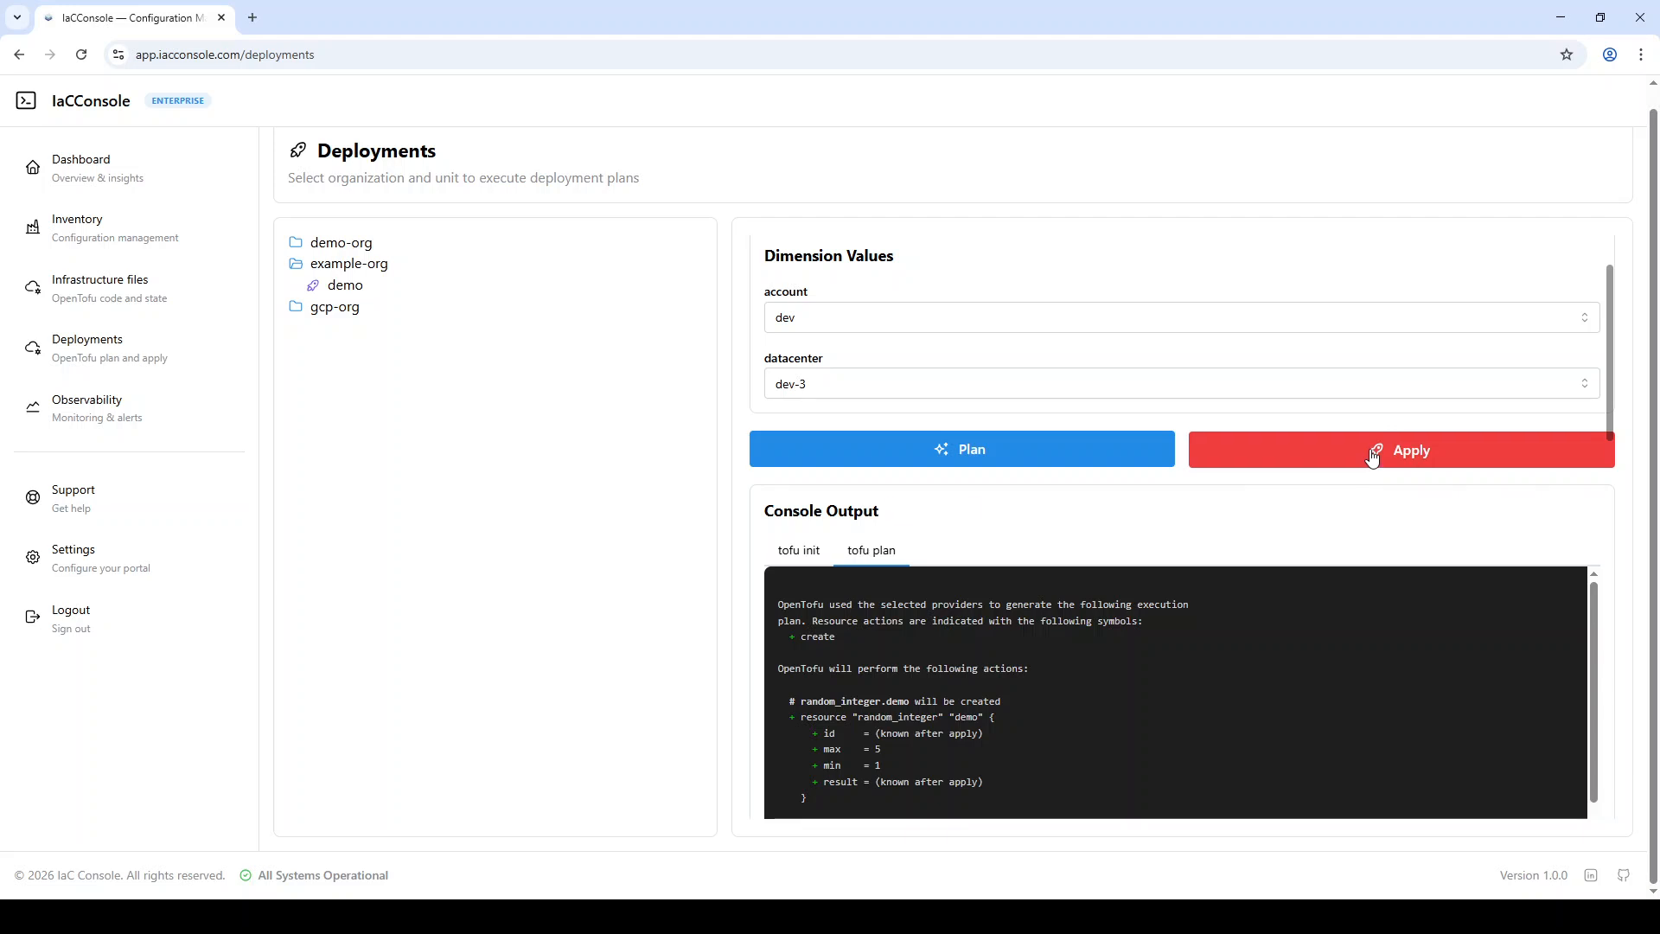
- Apply the demo unit's deployment for account dev and datacenter dev-3, and view the tofu apply output
{"action": "left_click", "coordinate": [1374, 457]}
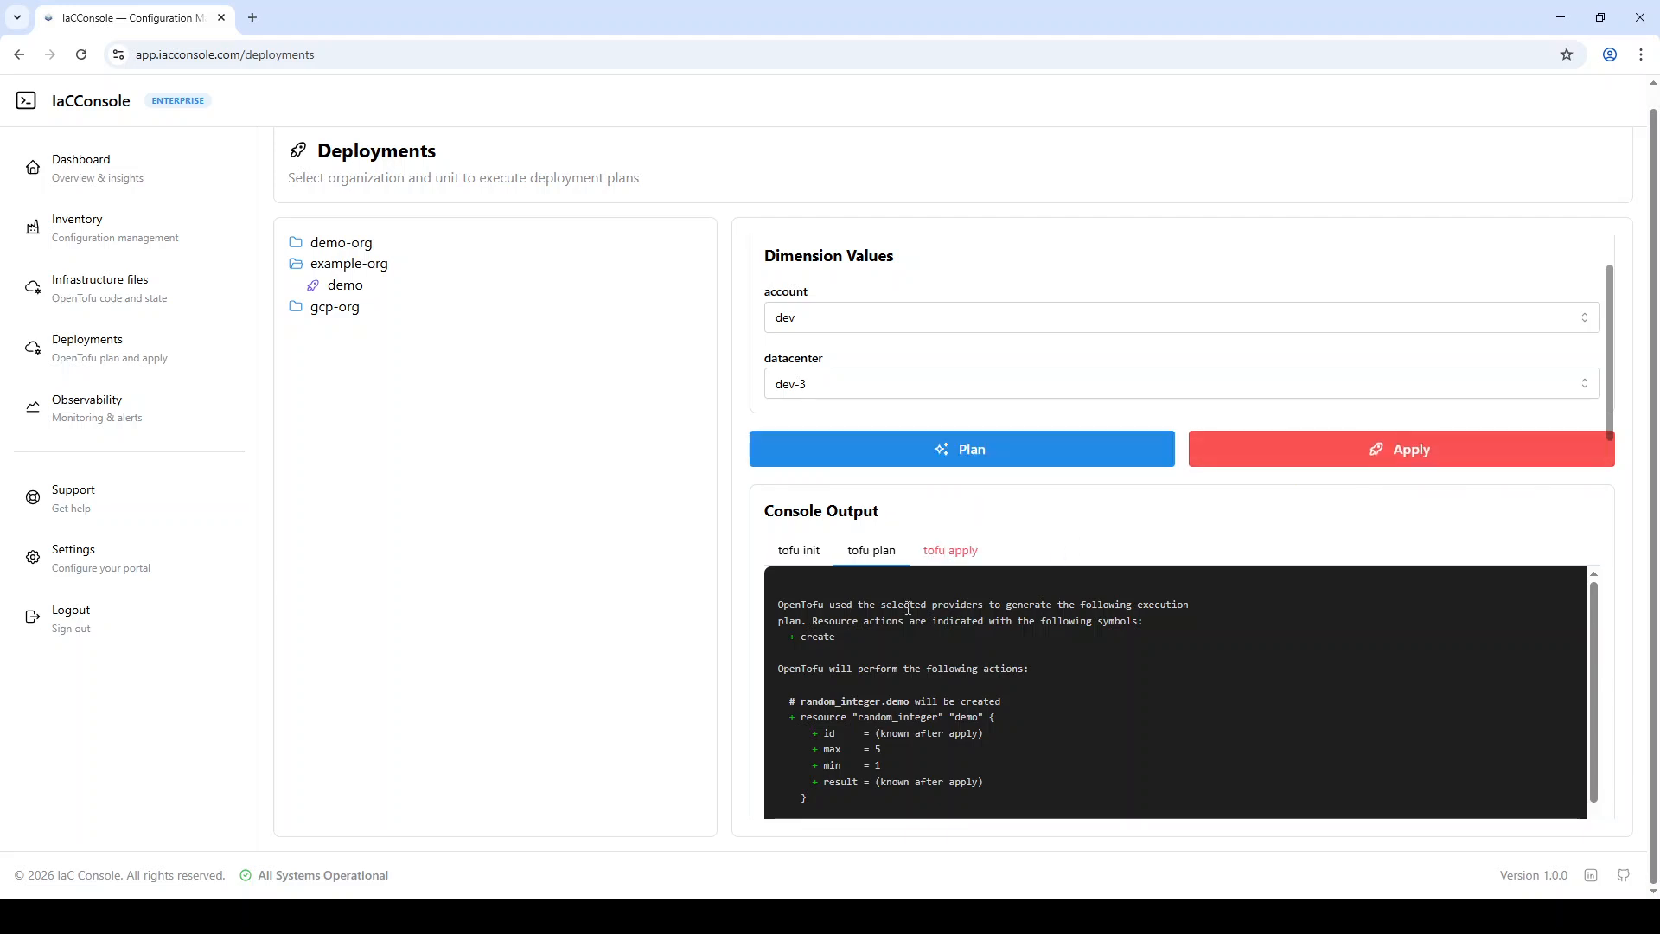
{"action": "left_click", "coordinate": [951, 552]}
{"action": "scroll", "coordinate": [896, 644], "scroll_direction": "down", "scroll_amount": 2}
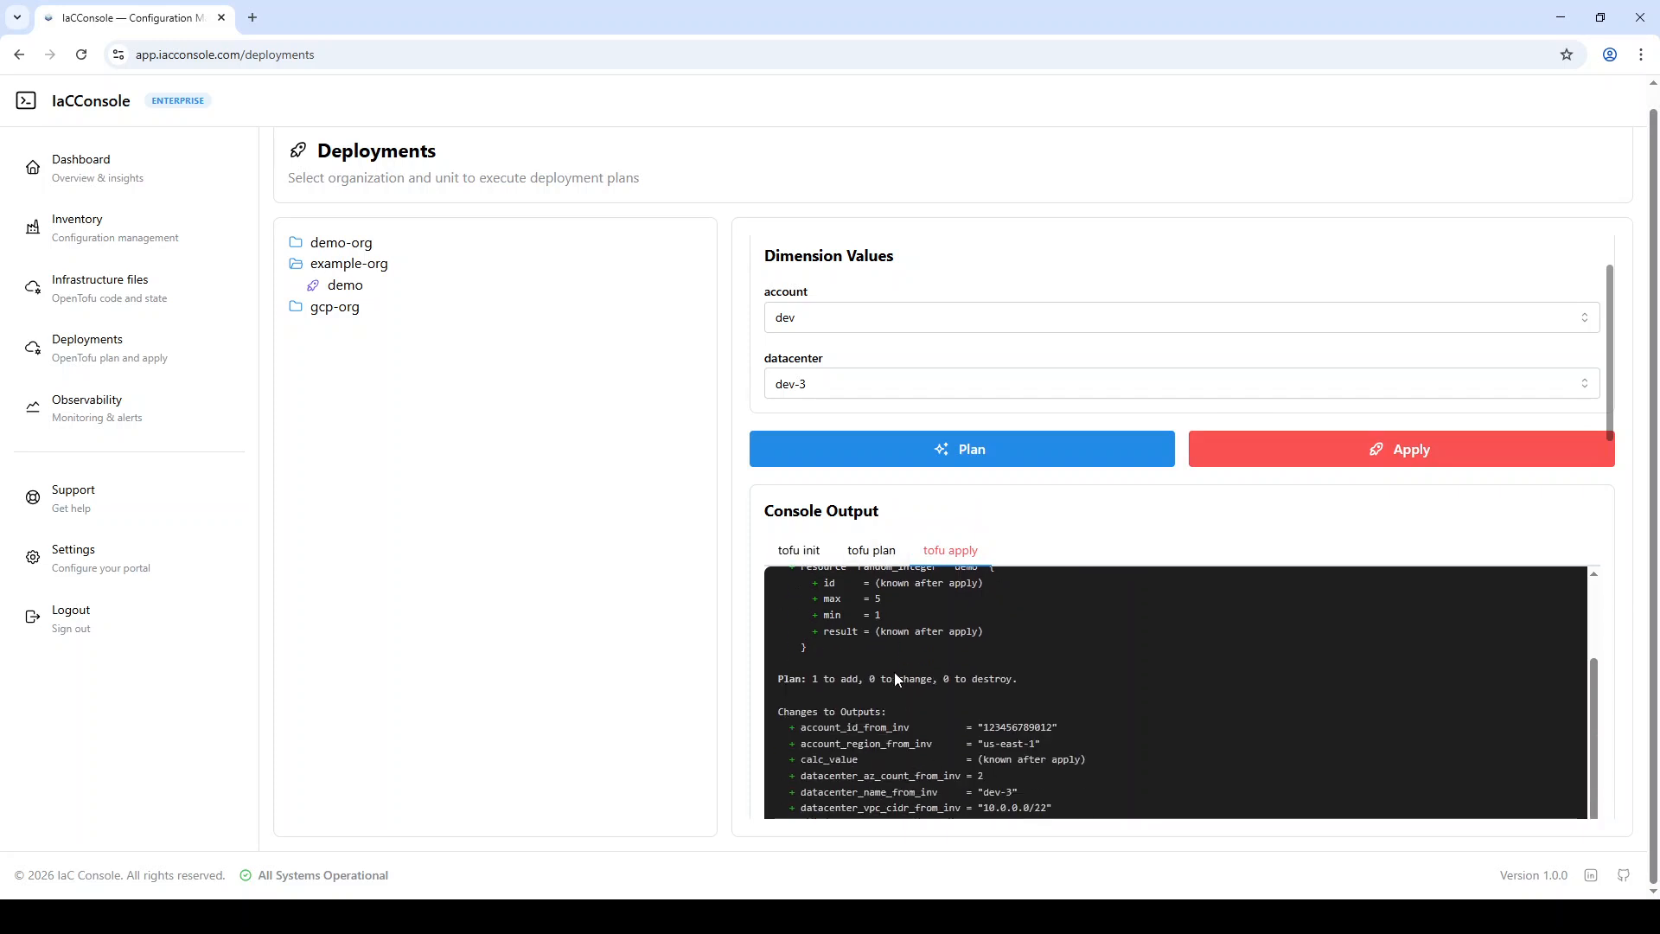
{"action": "scroll", "coordinate": [813, 685], "scroll_direction": "down", "scroll_amount": 2}
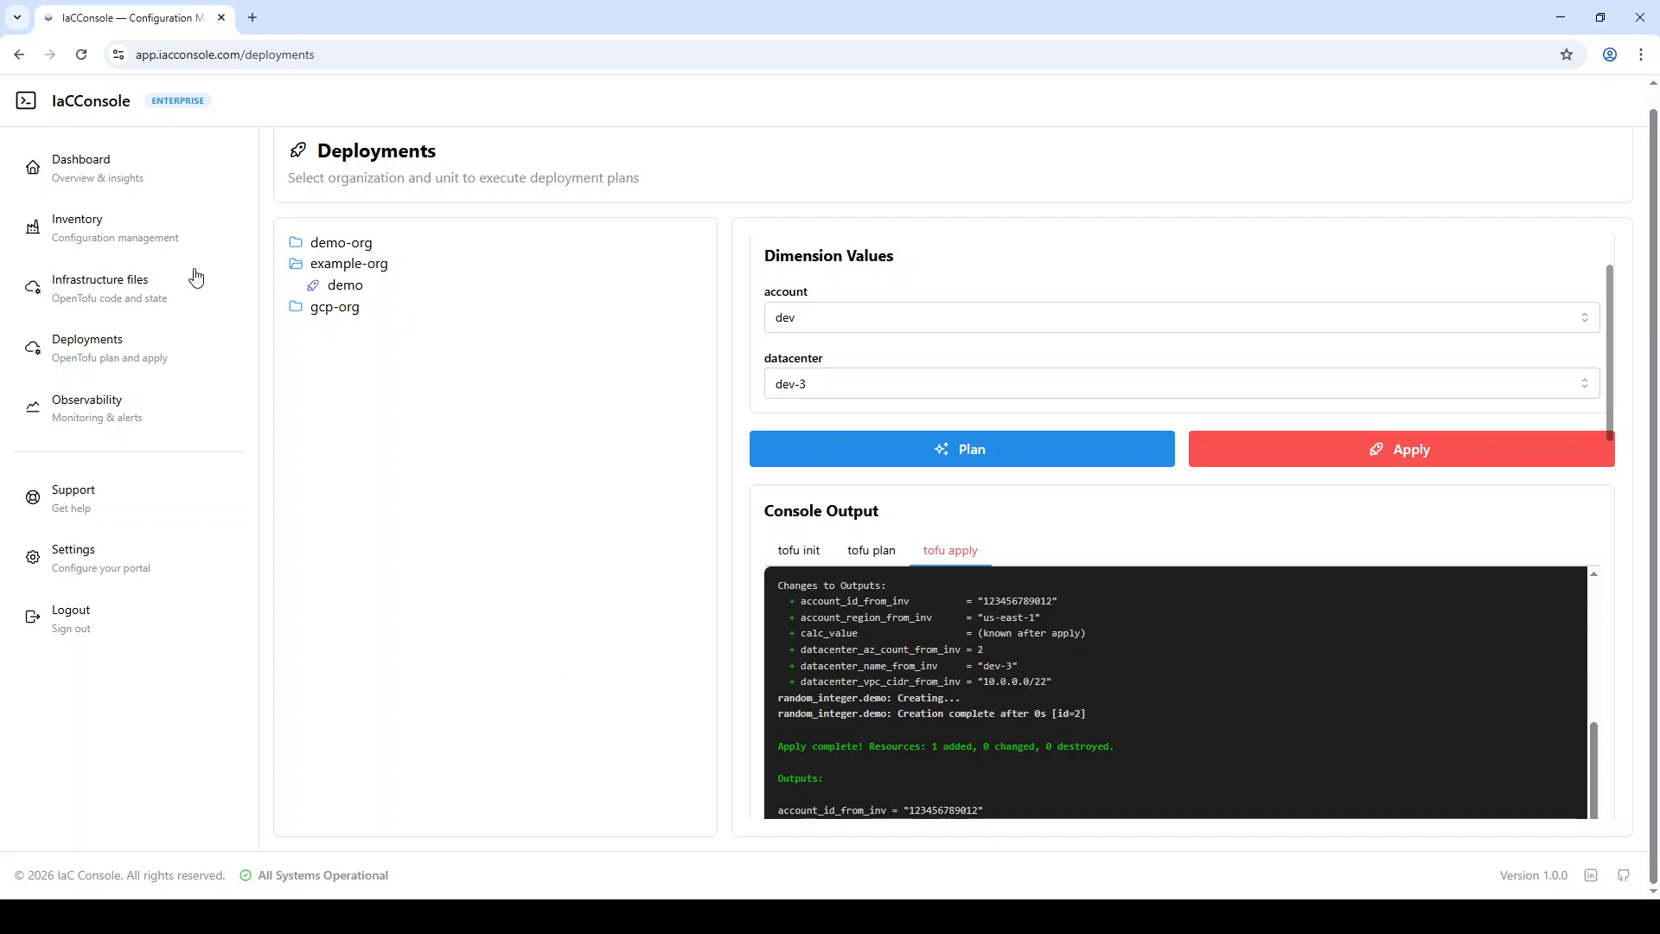
- Set az_count to 3 in the dev-3 datacenter dimension of example-org's master workspace and save the change
{"action": "left_click", "coordinate": [130, 251]}
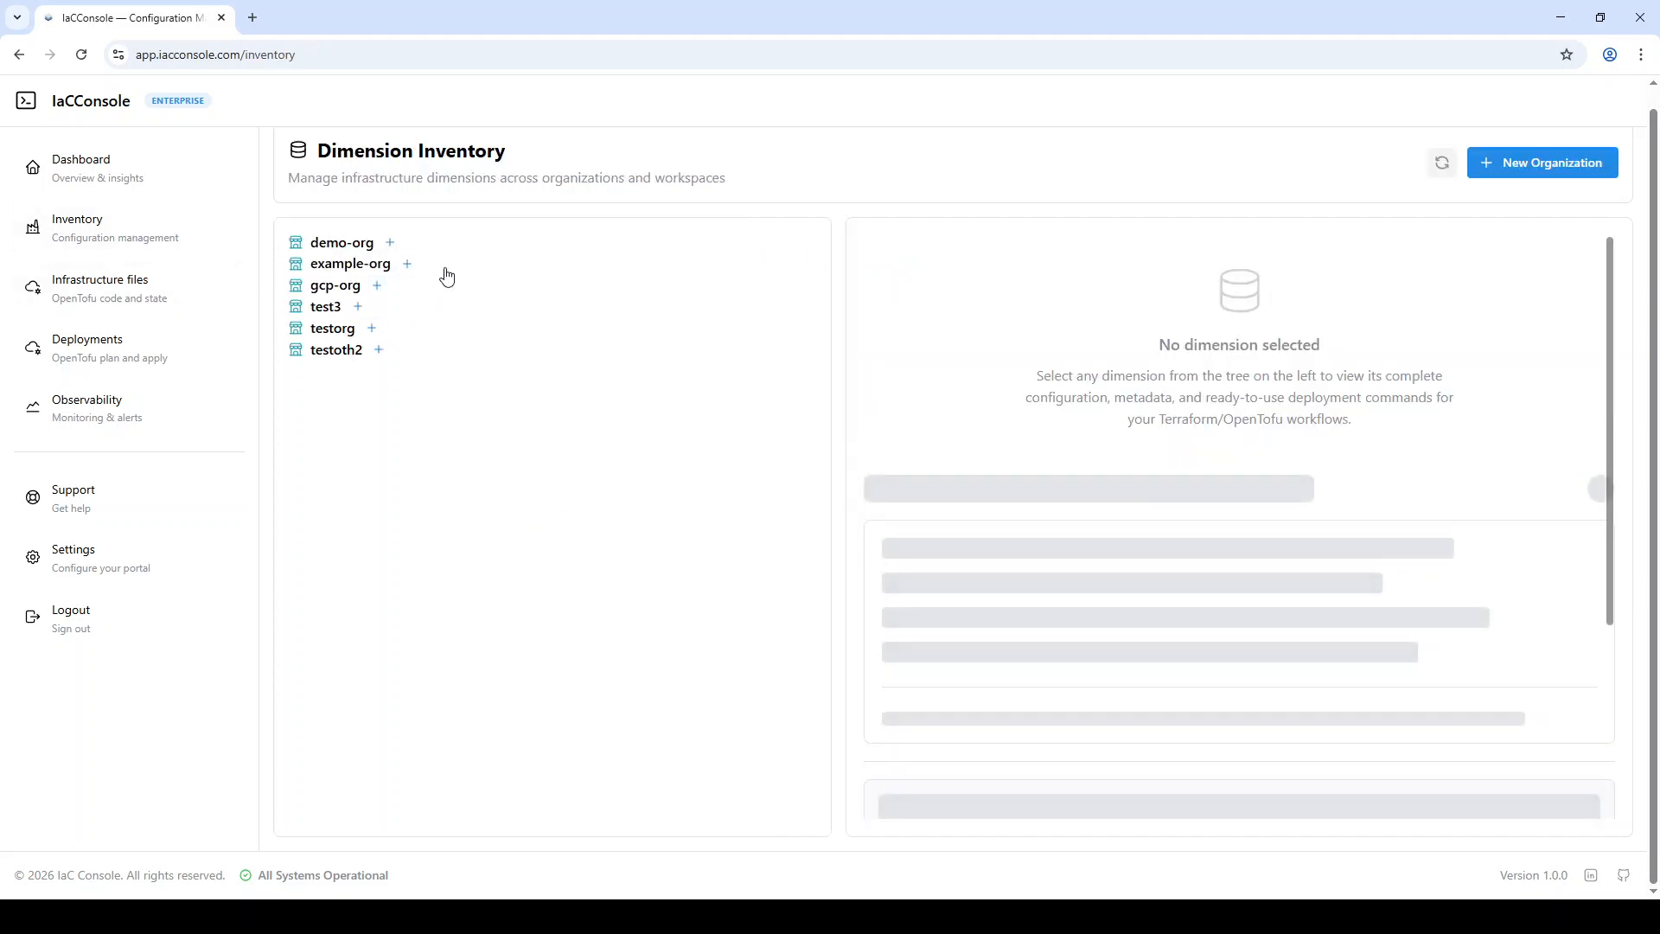
{"action": "left_click", "coordinate": [481, 287]}
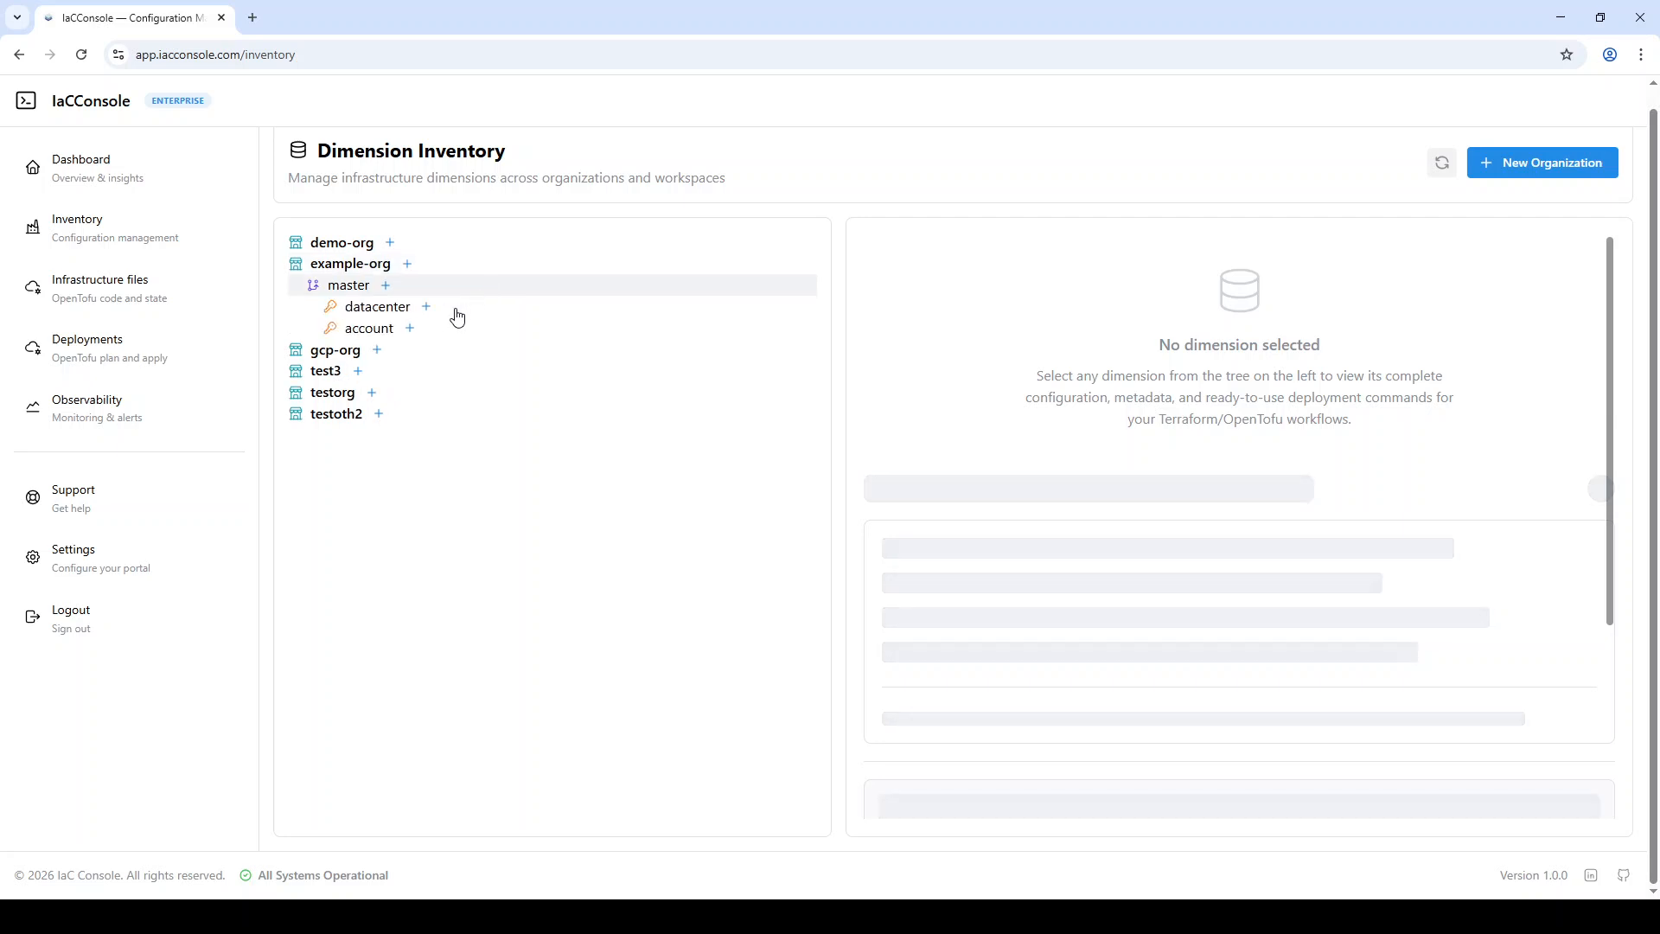
{"action": "left_click", "coordinate": [479, 311]}
{"action": "left_click", "coordinate": [474, 350]}
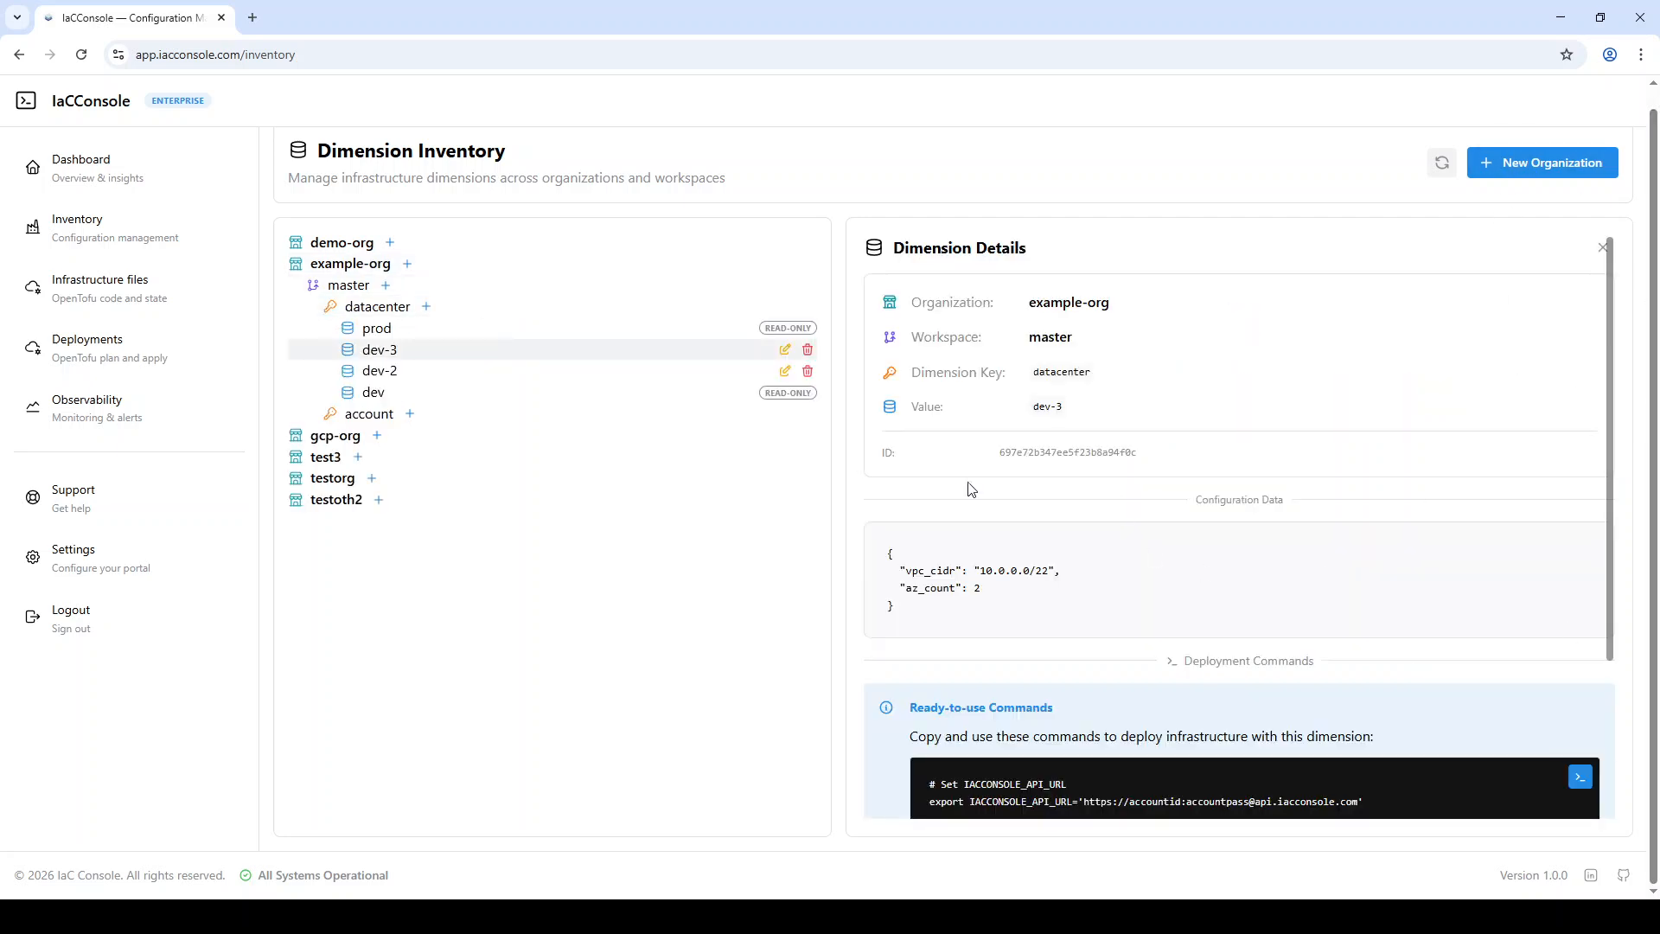
{"action": "left_click", "coordinate": [785, 351]}
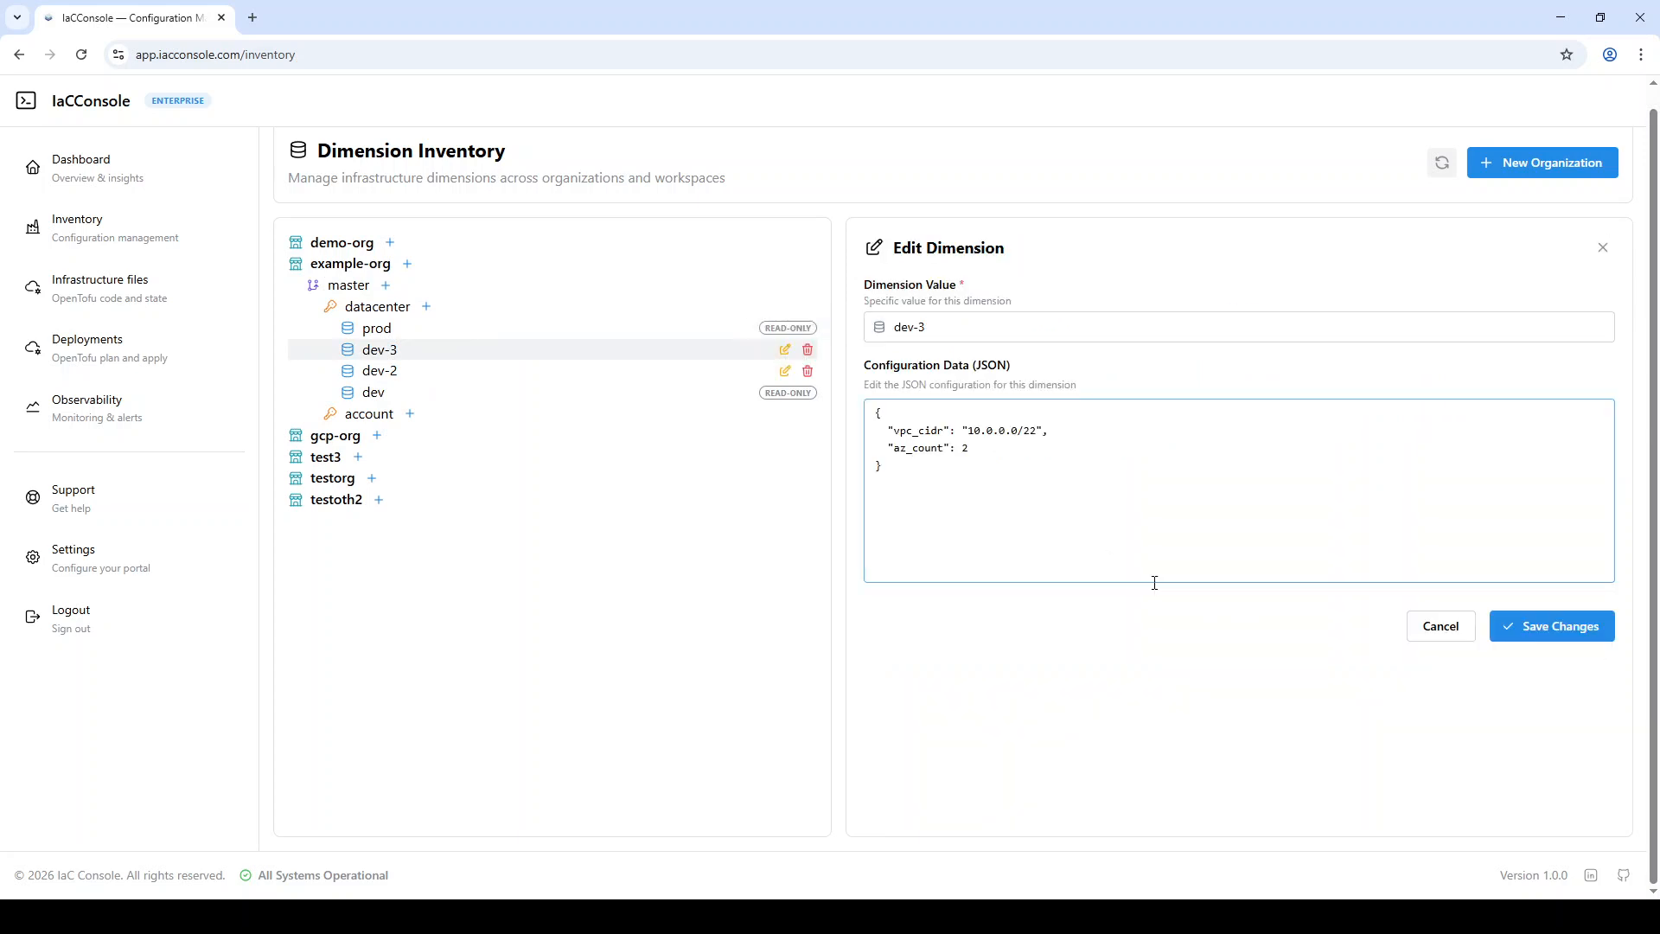
{"action": "left_click", "coordinate": [979, 452]}
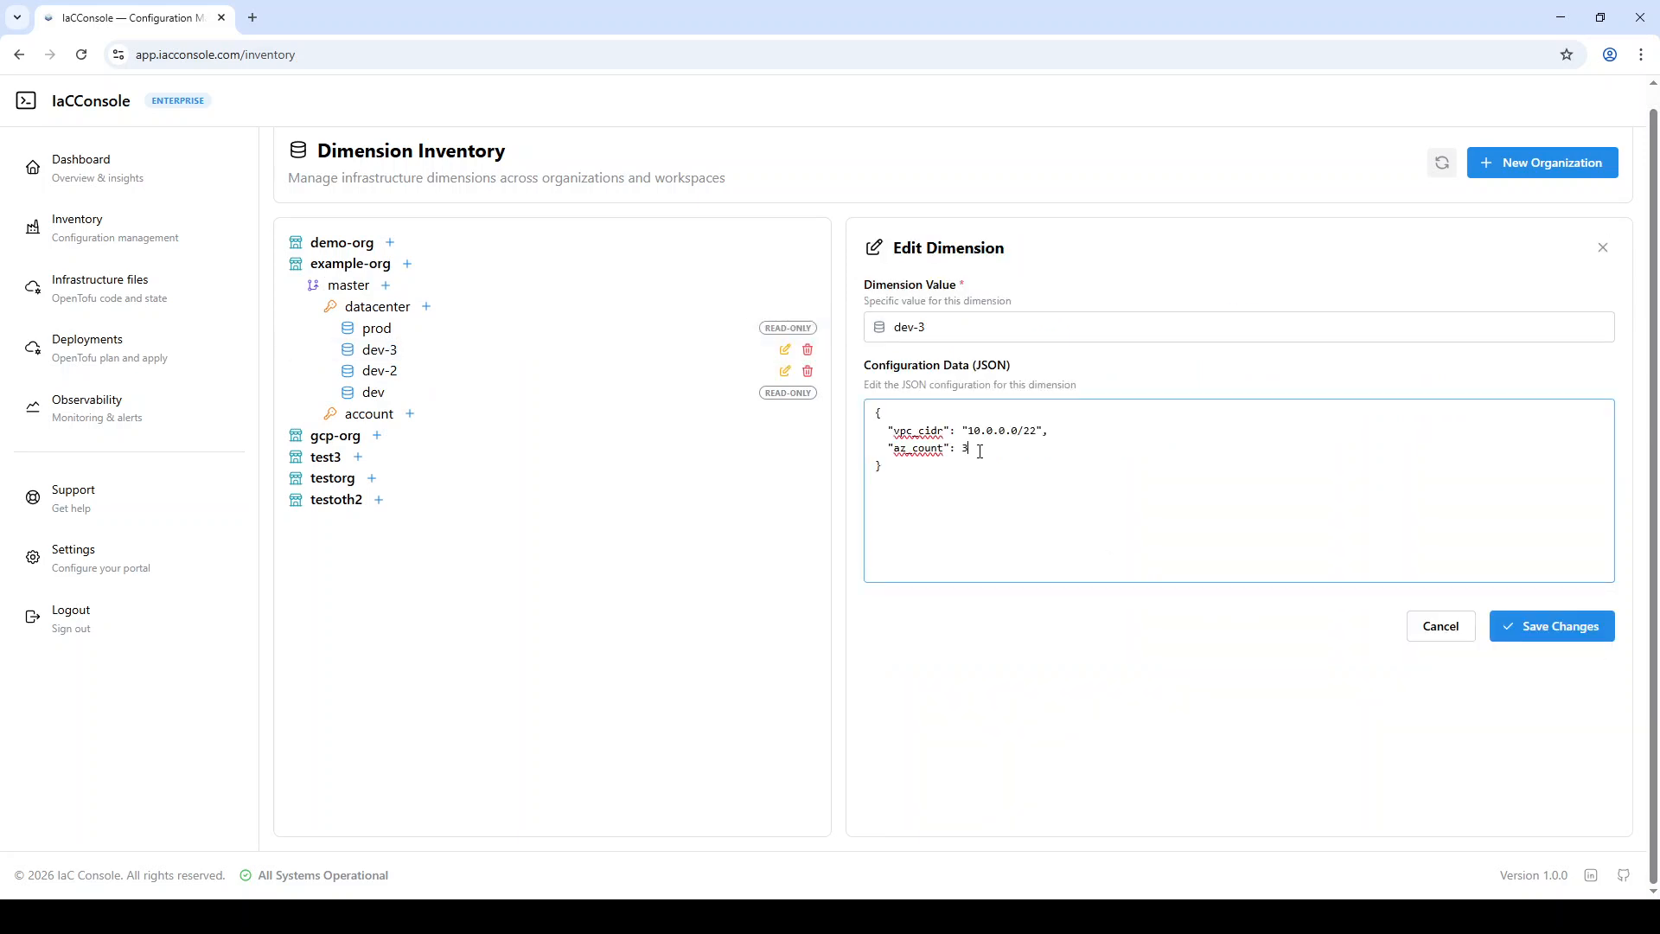
{"action": "left_click", "coordinate": [1554, 626]}
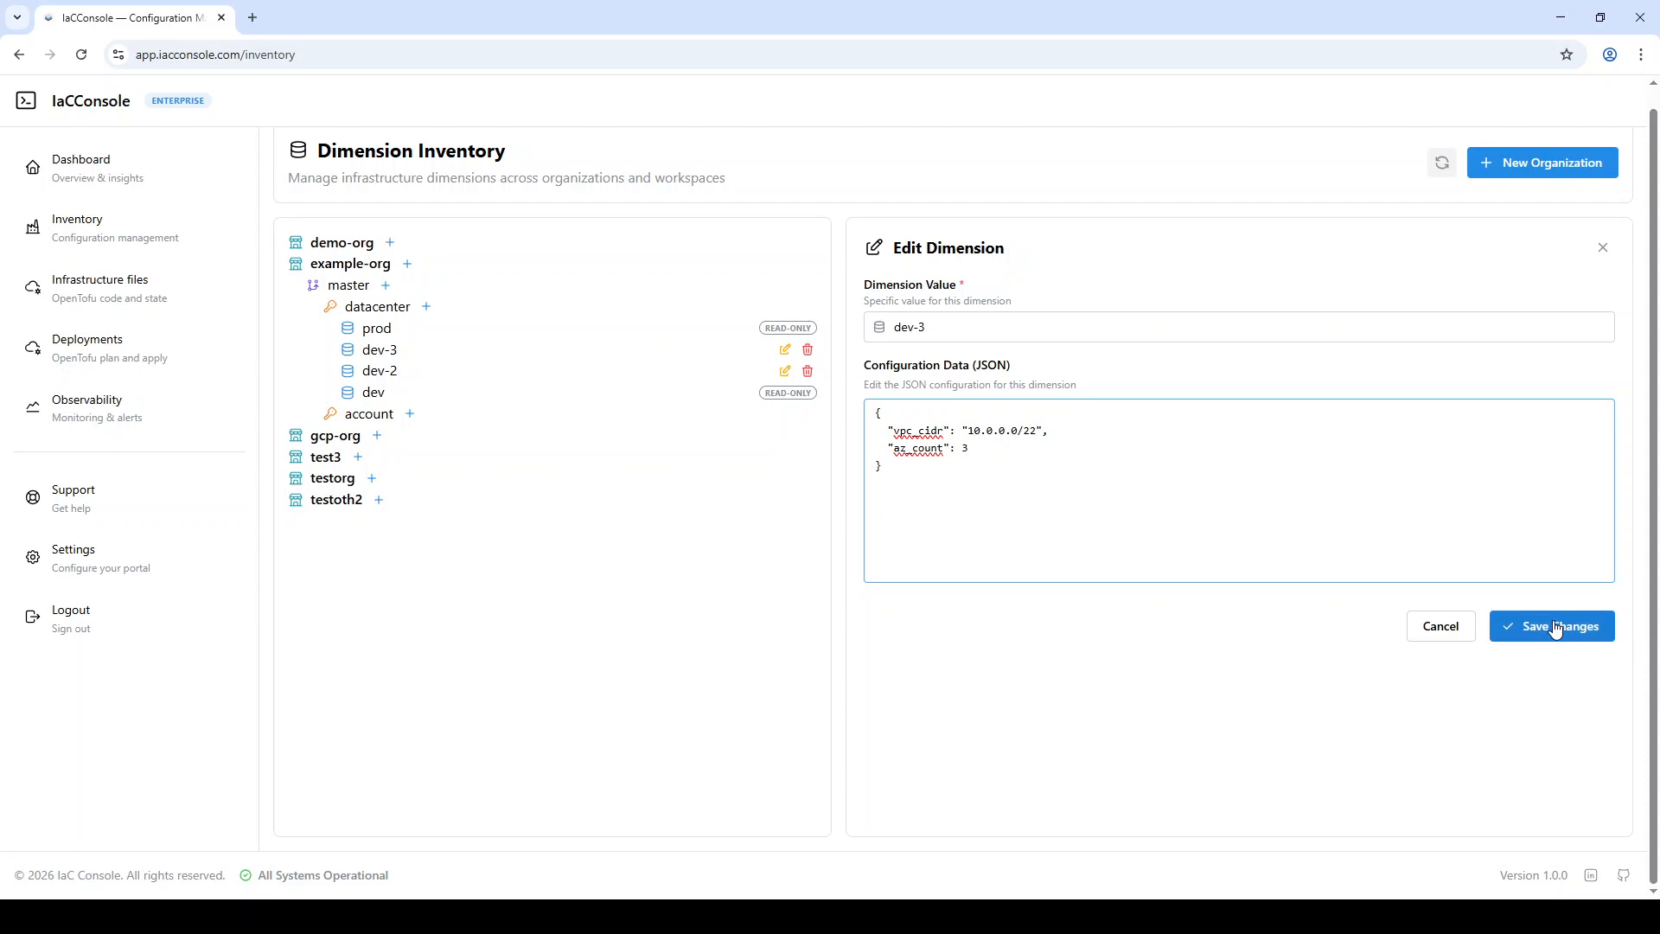
- Run a new deployment plan for example-org's demo unit with account dev and datacenter dev-3
{"action": "left_click", "coordinate": [138, 368]}
{"action": "left_click", "coordinate": [375, 270]}
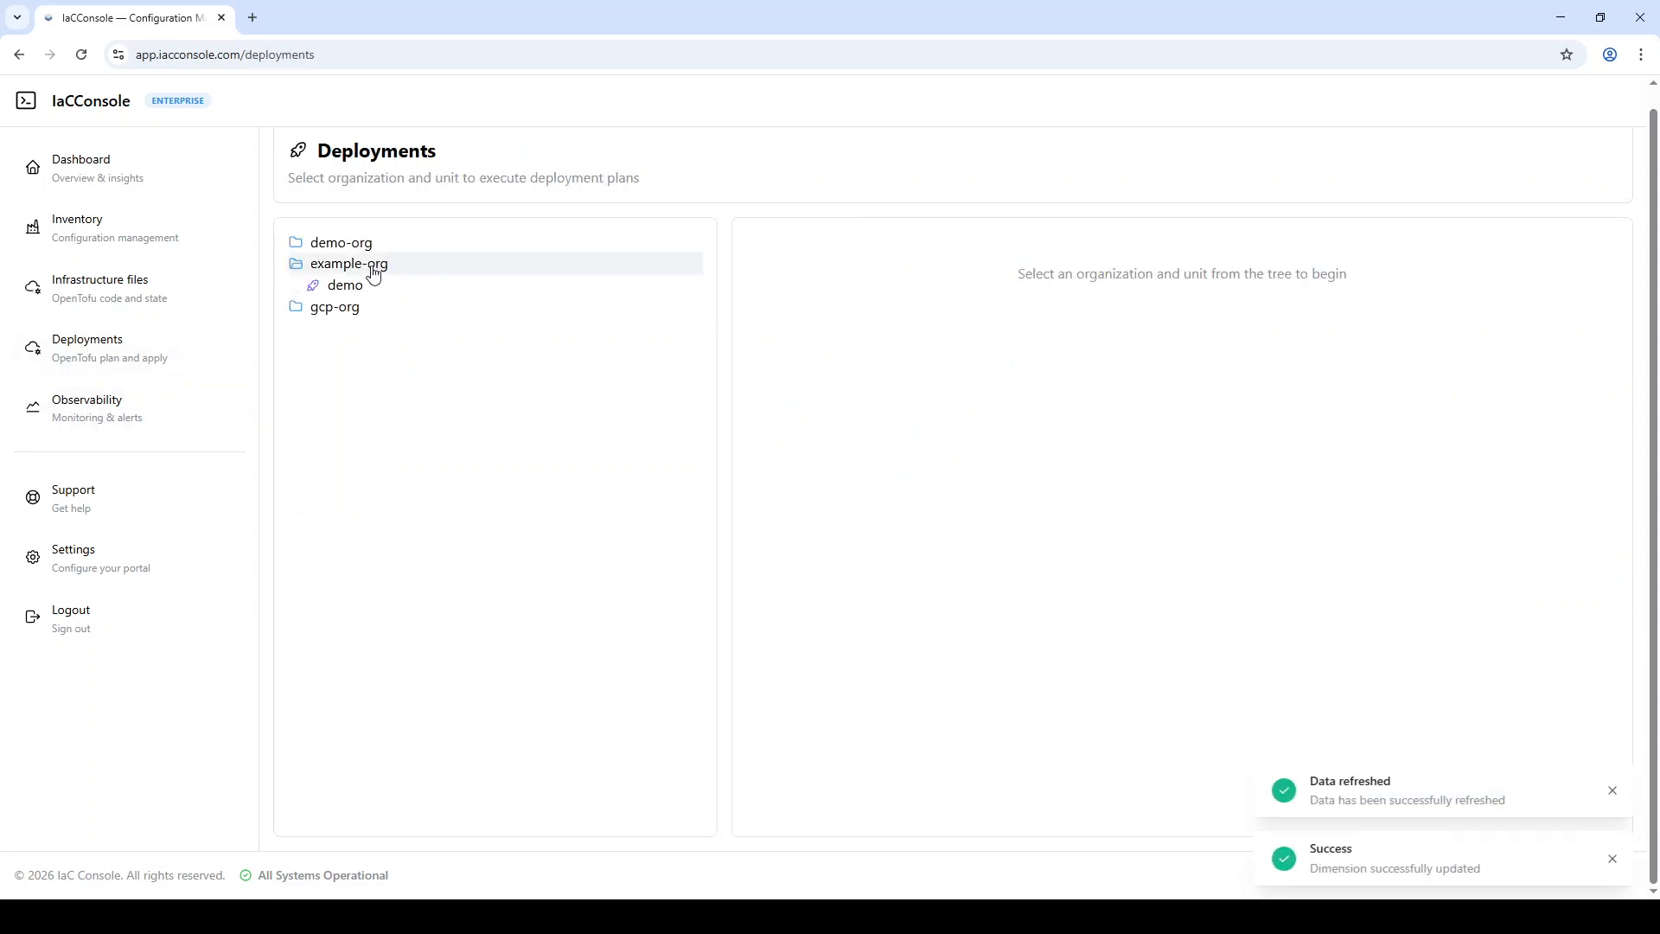
{"action": "left_click", "coordinate": [354, 286]}
{"action": "left_click", "coordinate": [855, 408]}
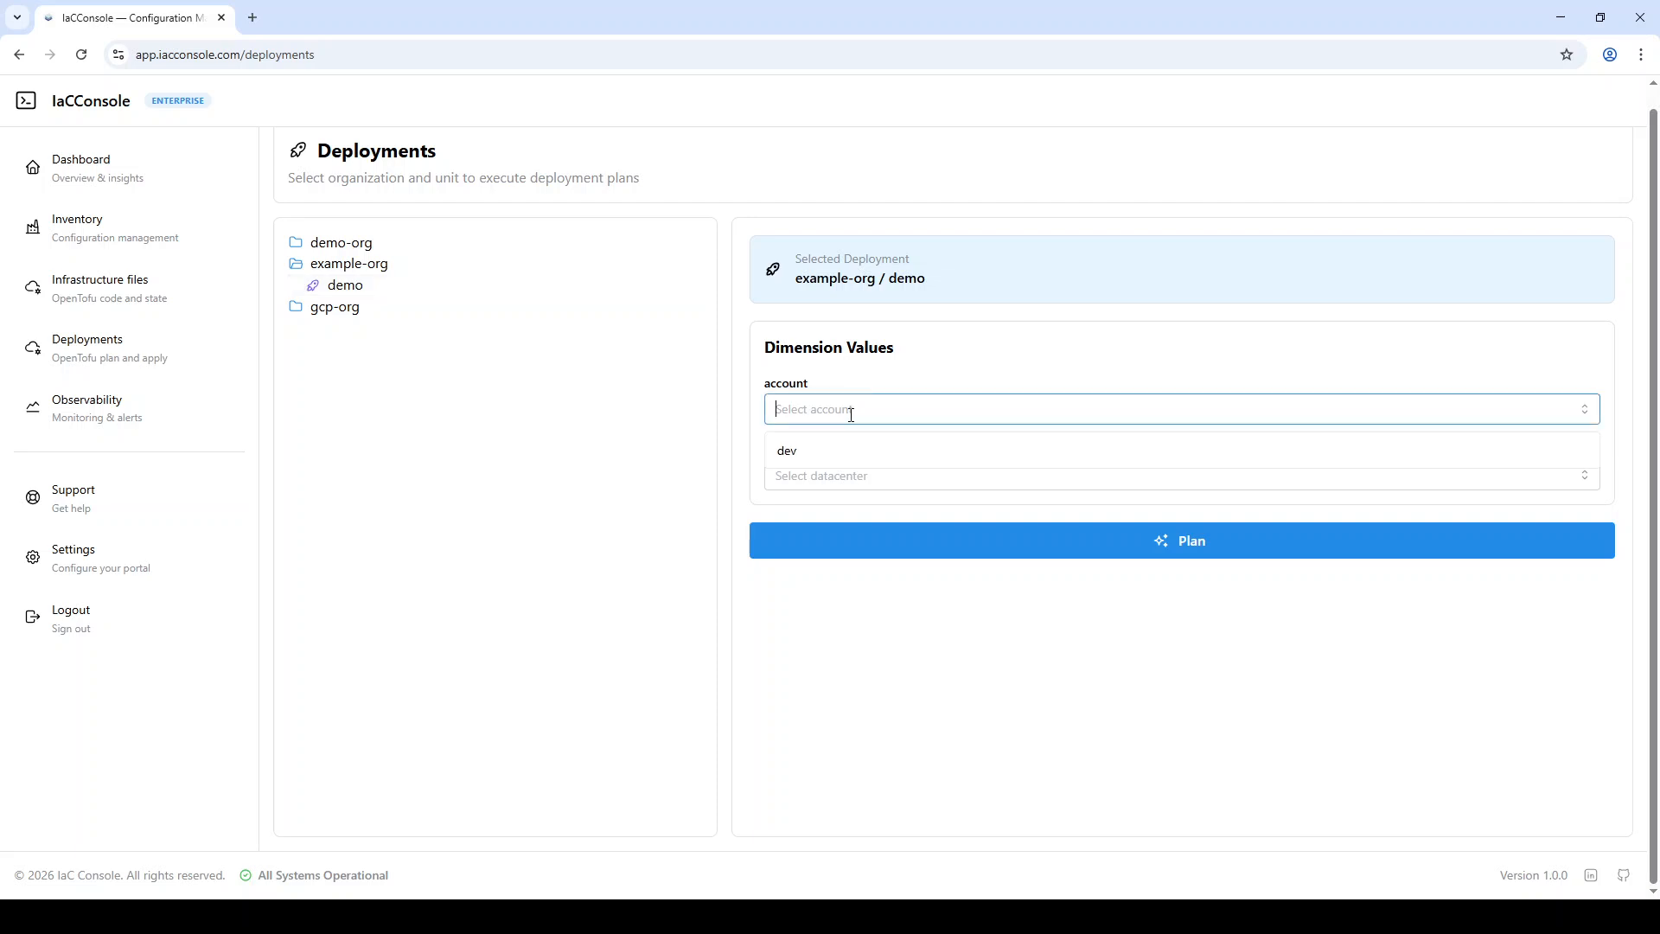
{"action": "left_click", "coordinate": [830, 452]}
{"action": "left_click", "coordinate": [848, 474]}
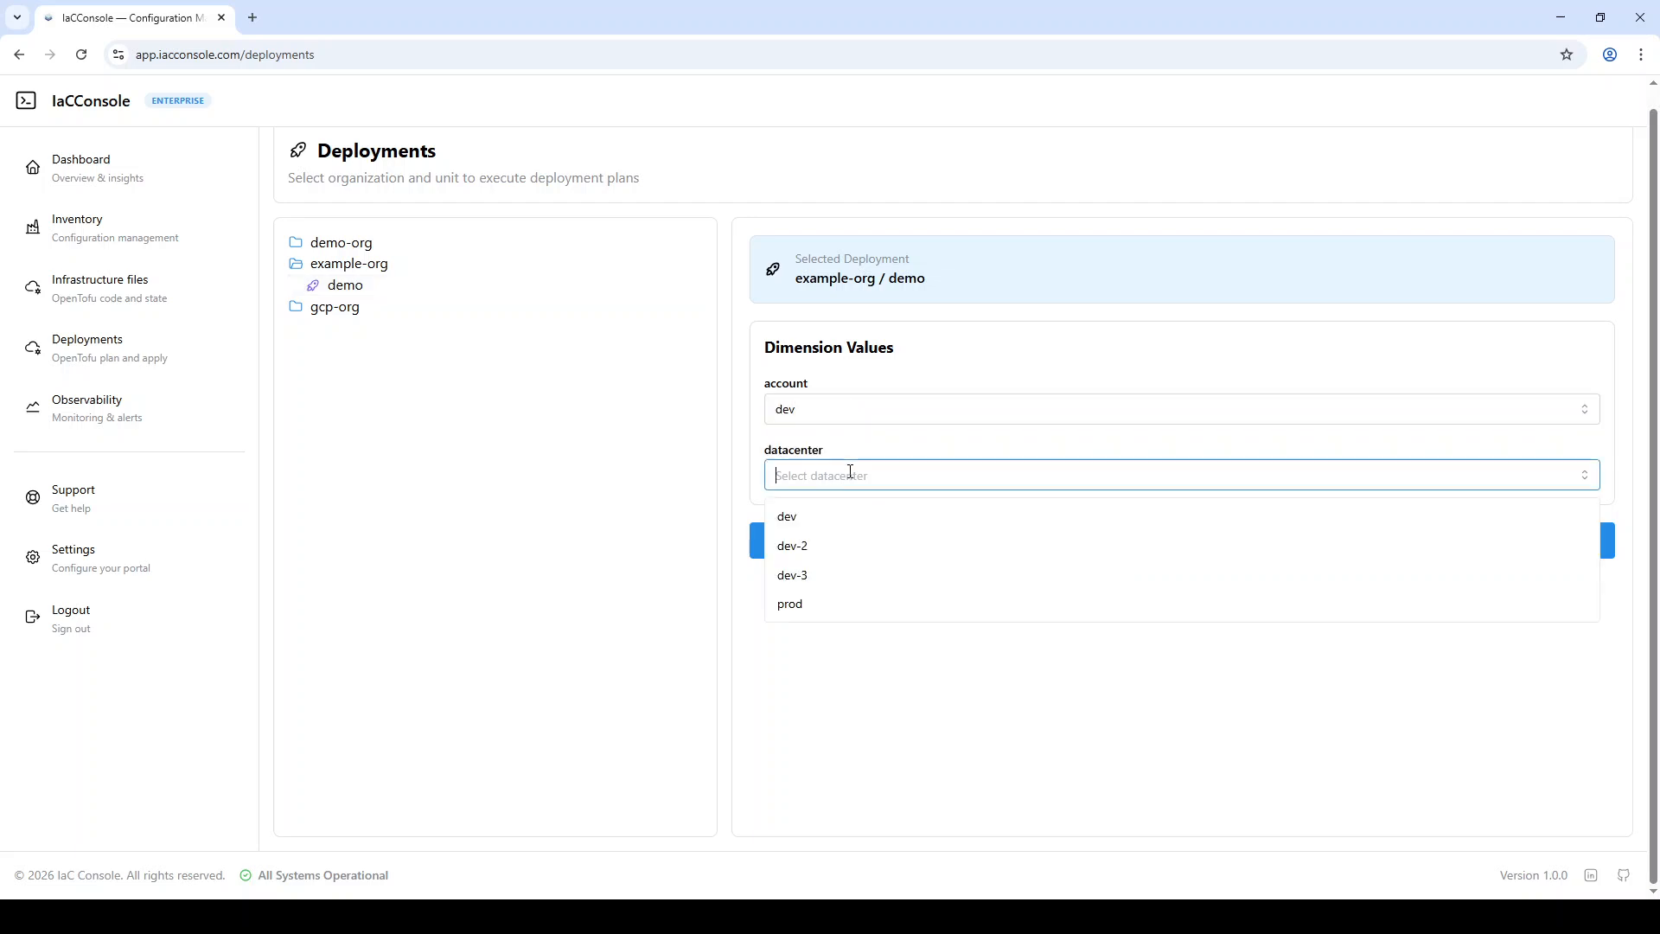
{"action": "left_click", "coordinate": [819, 577]}
{"action": "left_click", "coordinate": [977, 542]}
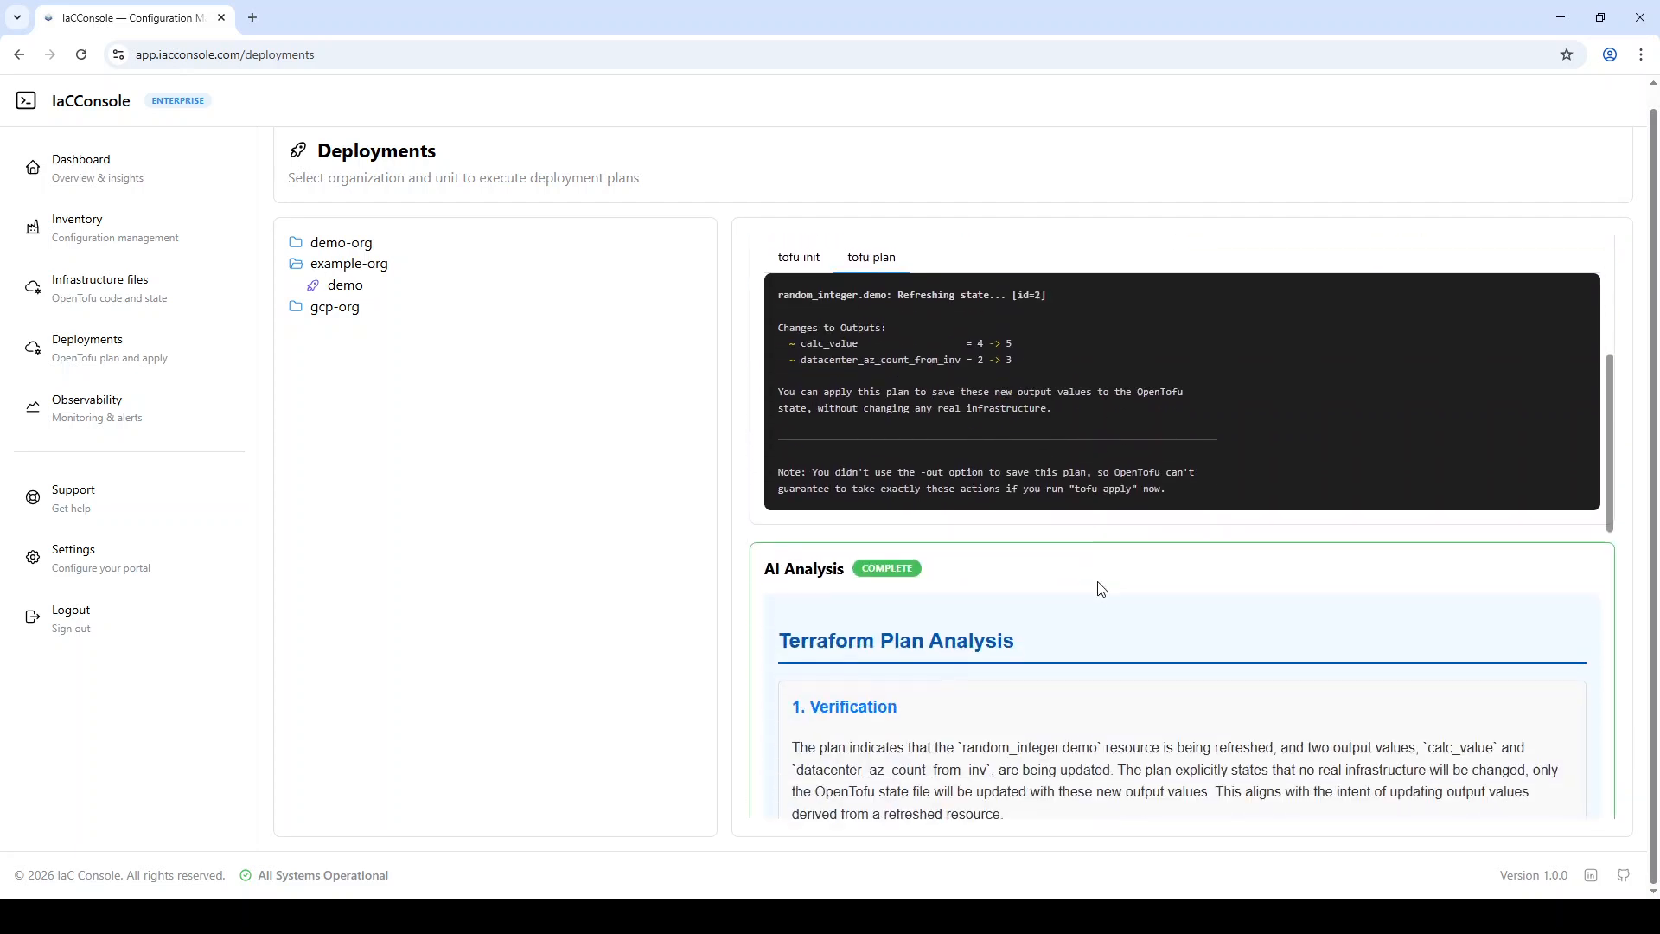
- Apply the updated dev-3 plan and show the outputs in the tofu apply console
{"action": "scroll", "coordinate": [1100, 588], "scroll_direction": "up", "scroll_amount": 3}
{"action": "left_click", "coordinate": [1390, 415]}
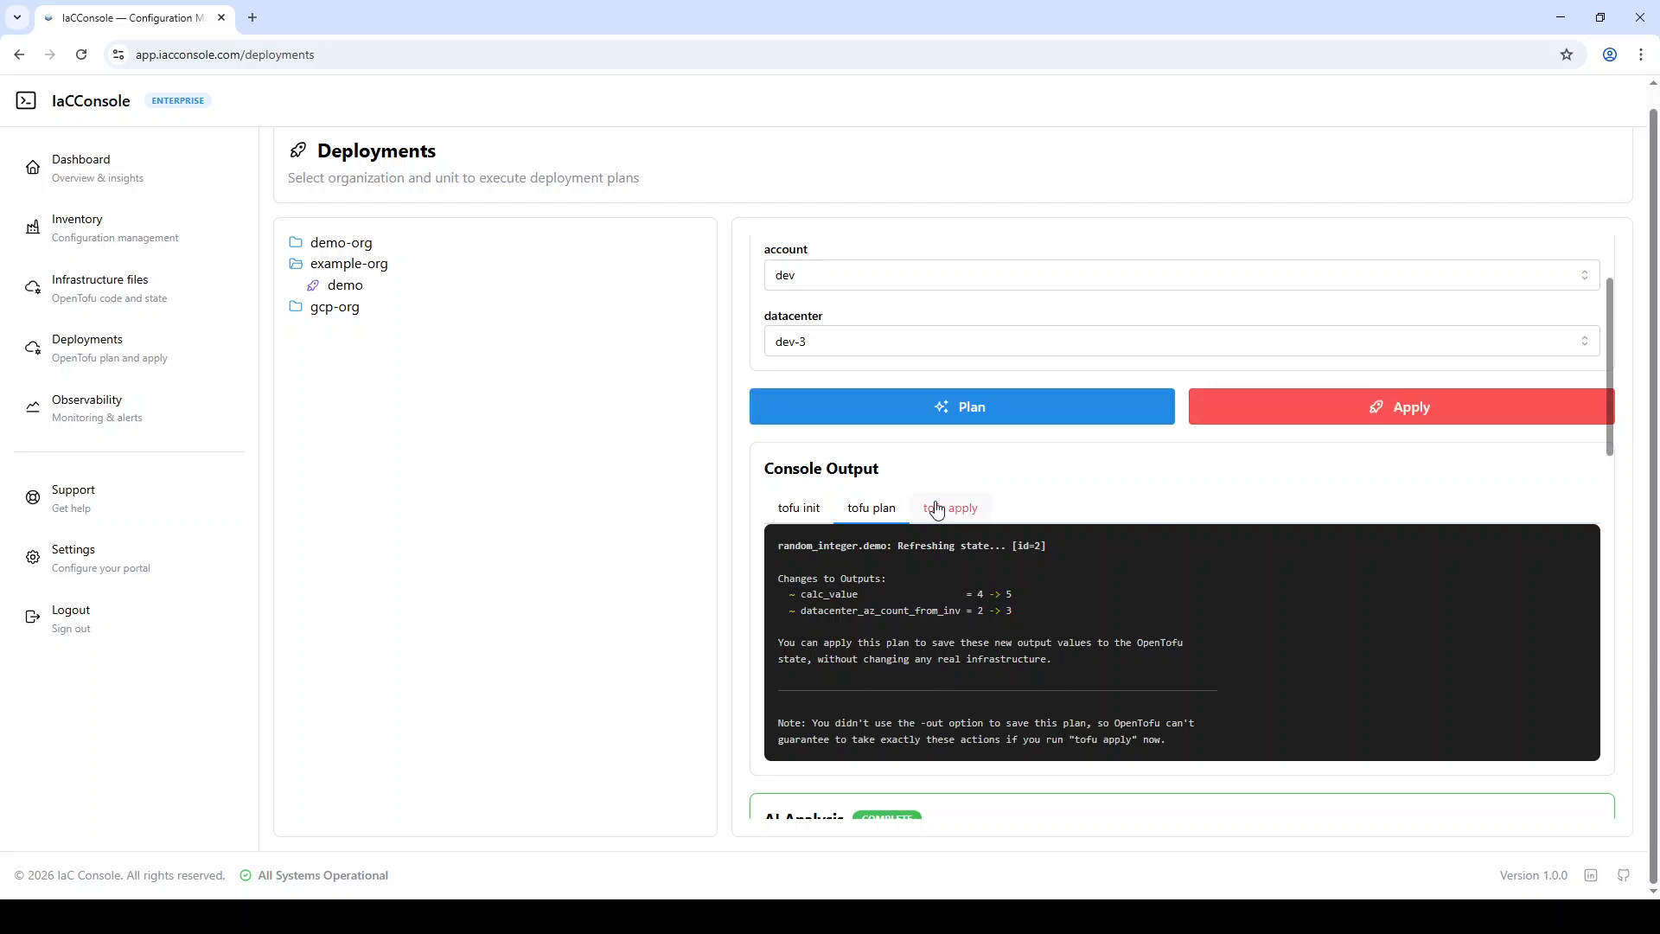
{"action": "left_click", "coordinate": [936, 510]}
{"action": "scroll", "coordinate": [948, 669], "scroll_direction": "down", "scroll_amount": 2}
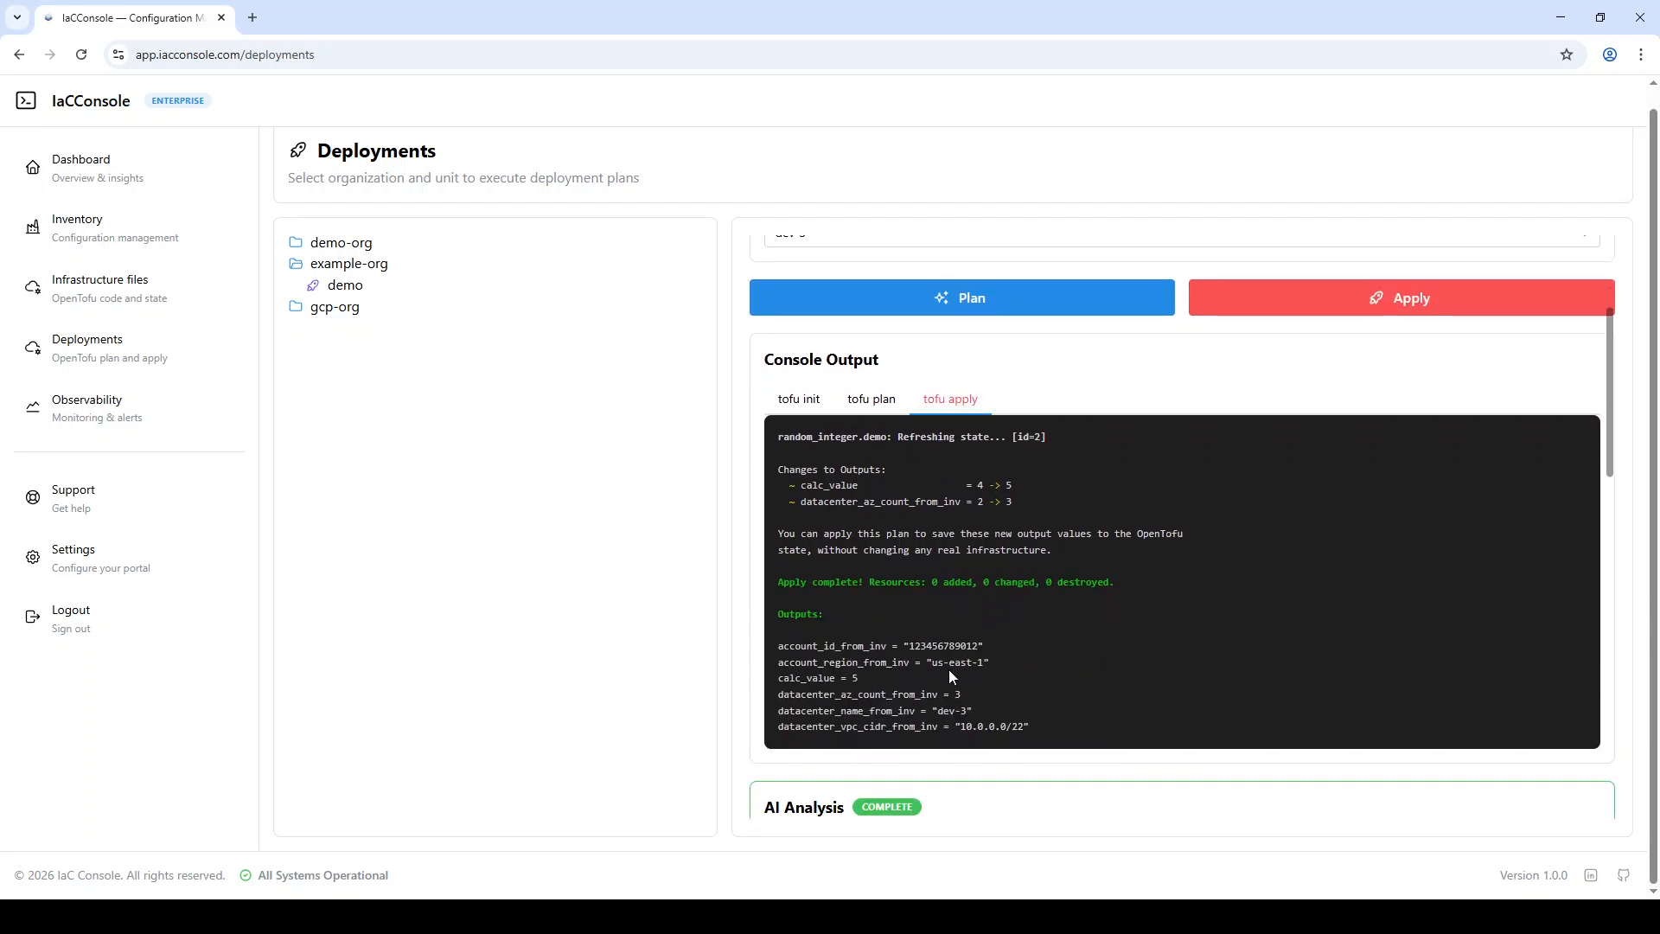
- Examine the applied dev-3 outputs, highlighting calc_value, the datacenter AZ count, the datacenter name, and the full output list
{"action": "double_click", "coordinate": [812, 678]}
{"action": "left_click_drag", "start_coordinate": [813, 679], "coordinate": [969, 698]}
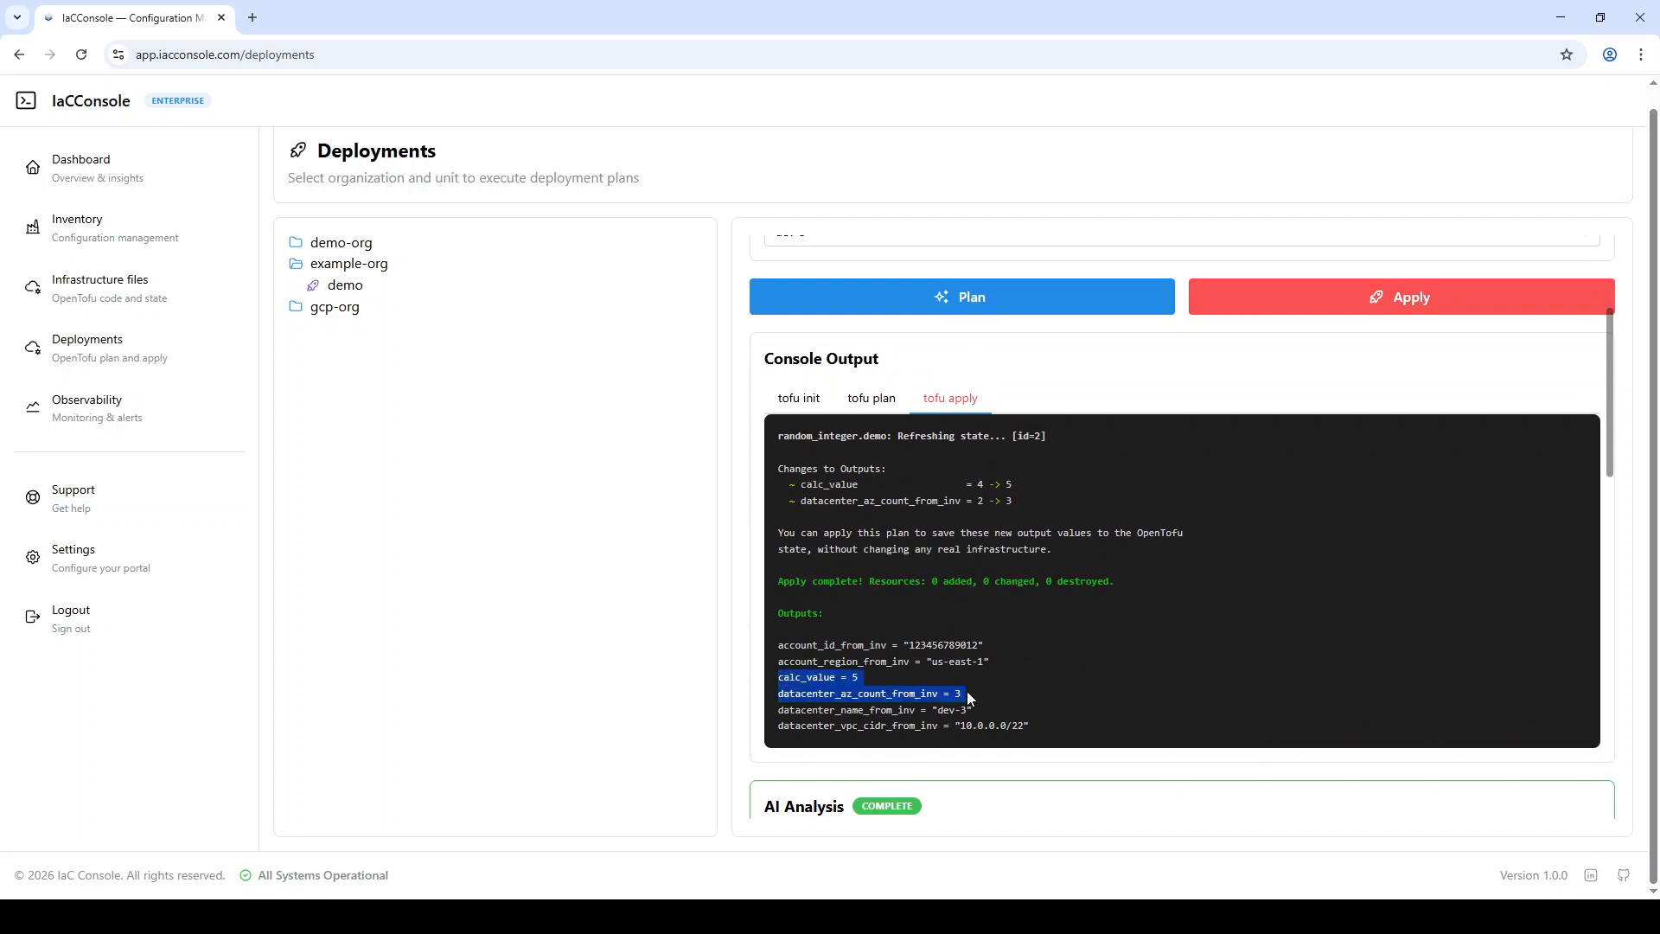
{"action": "left_click", "coordinate": [968, 692]}
{"action": "triple_click", "coordinate": [813, 697]}
{"action": "double_click", "coordinate": [993, 710]}
{"action": "triple_click", "coordinate": [993, 709]}
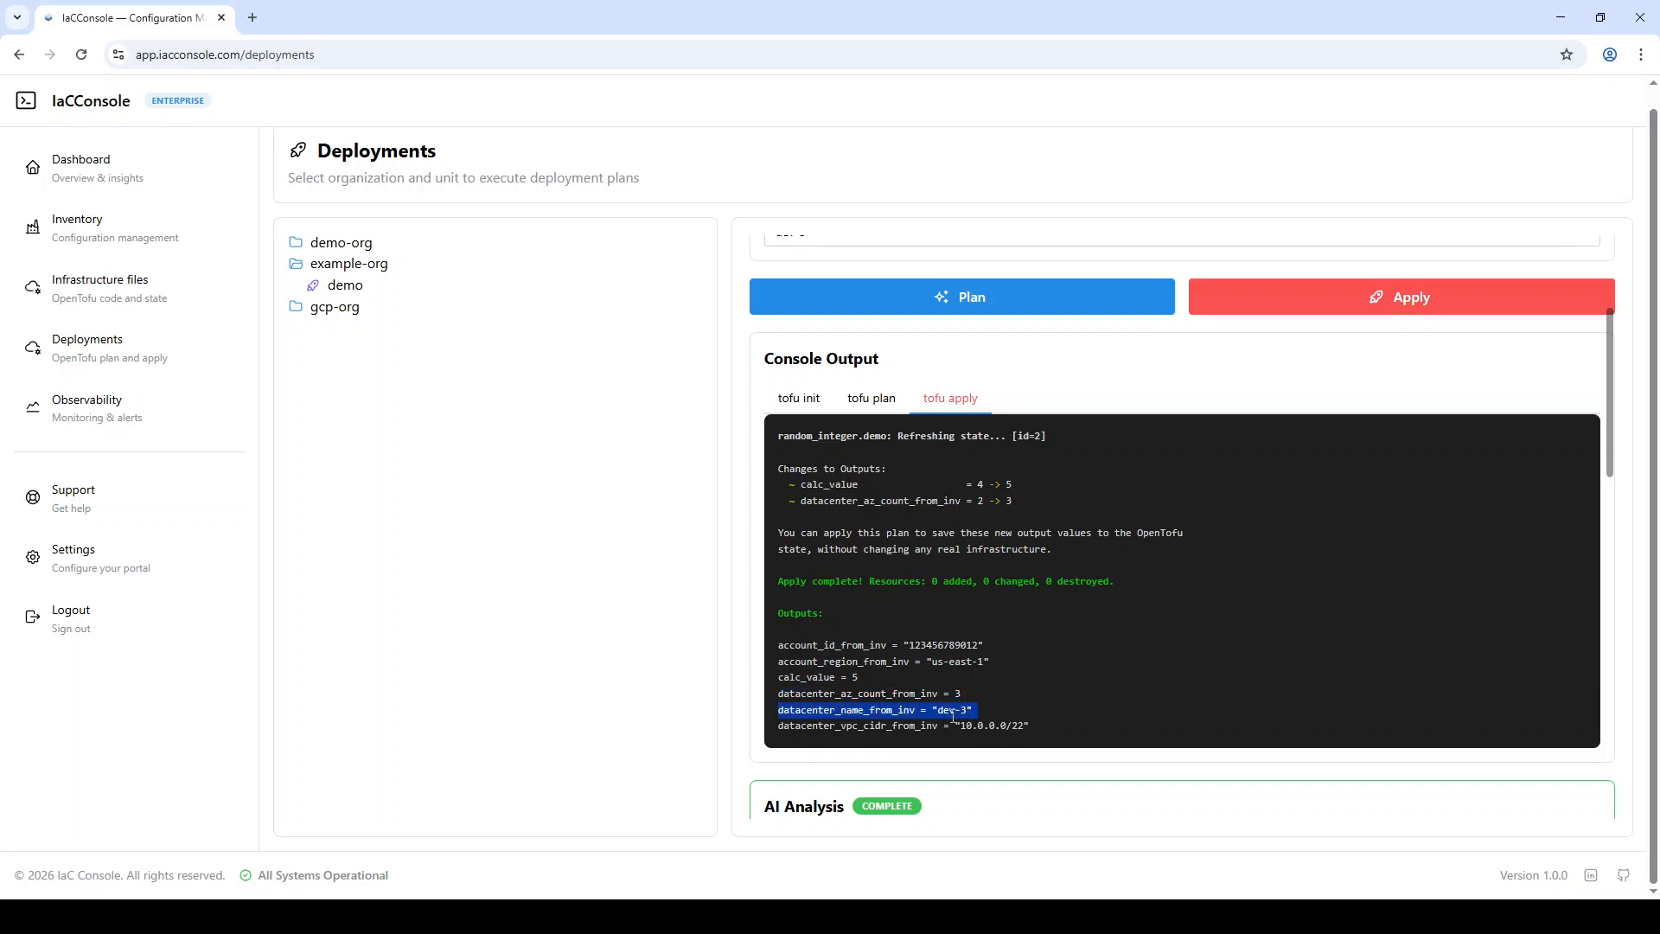
{"action": "left_click_drag", "start_coordinate": [850, 630], "coordinate": [1060, 736]}
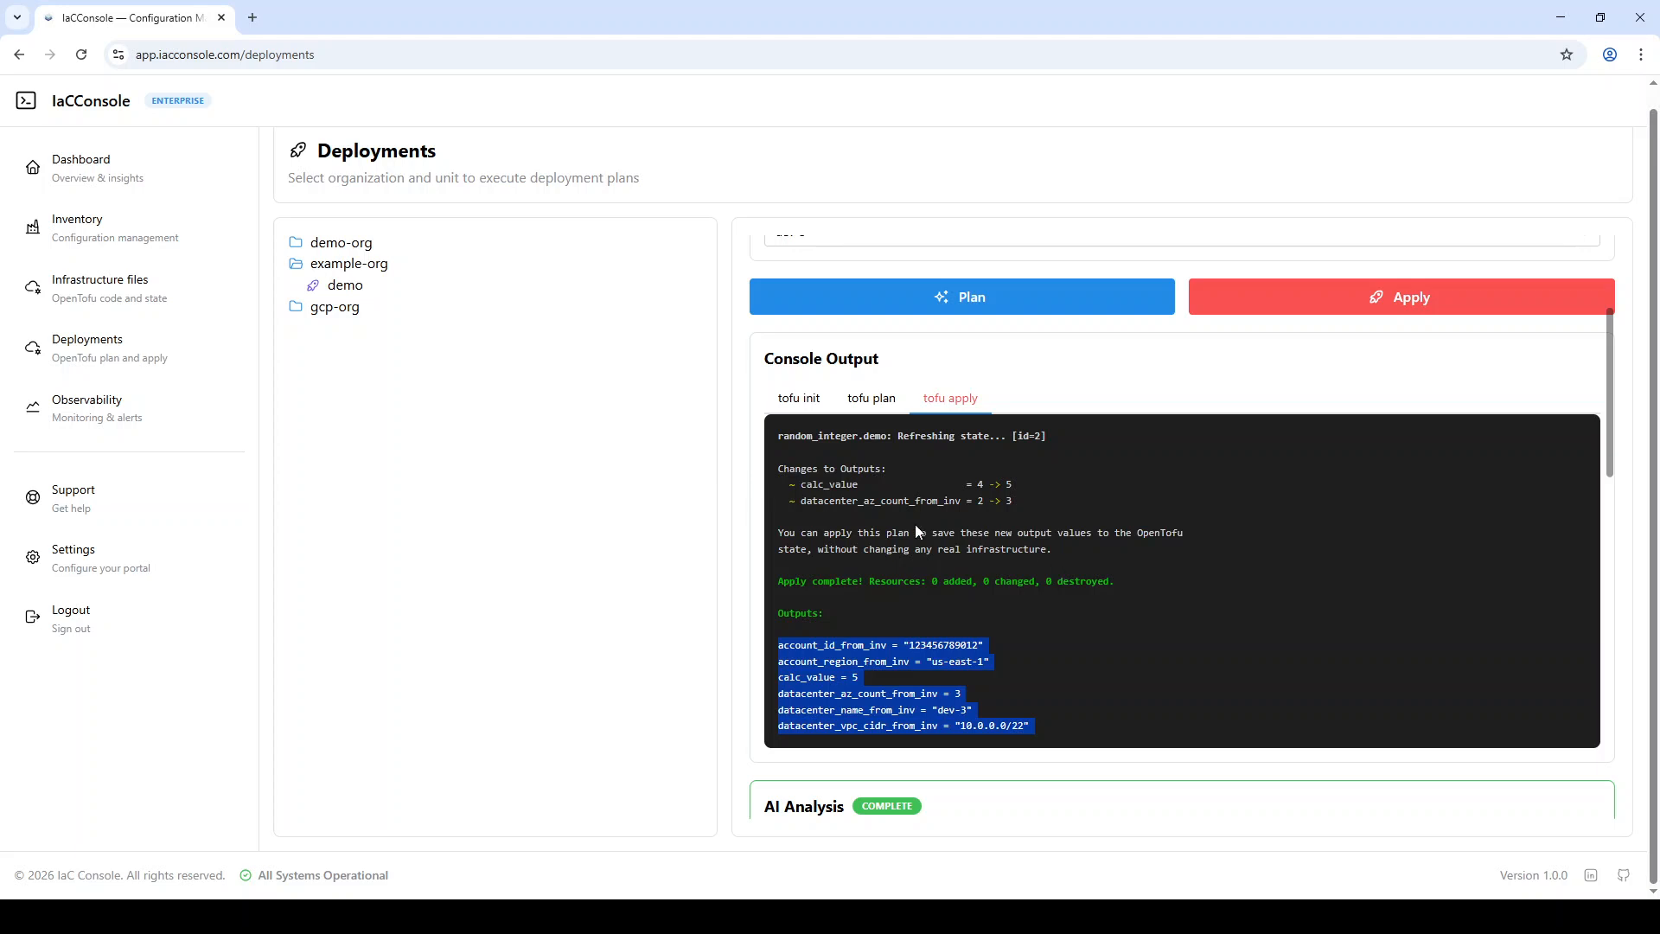
{"action": "left_click", "coordinate": [514, 475]}
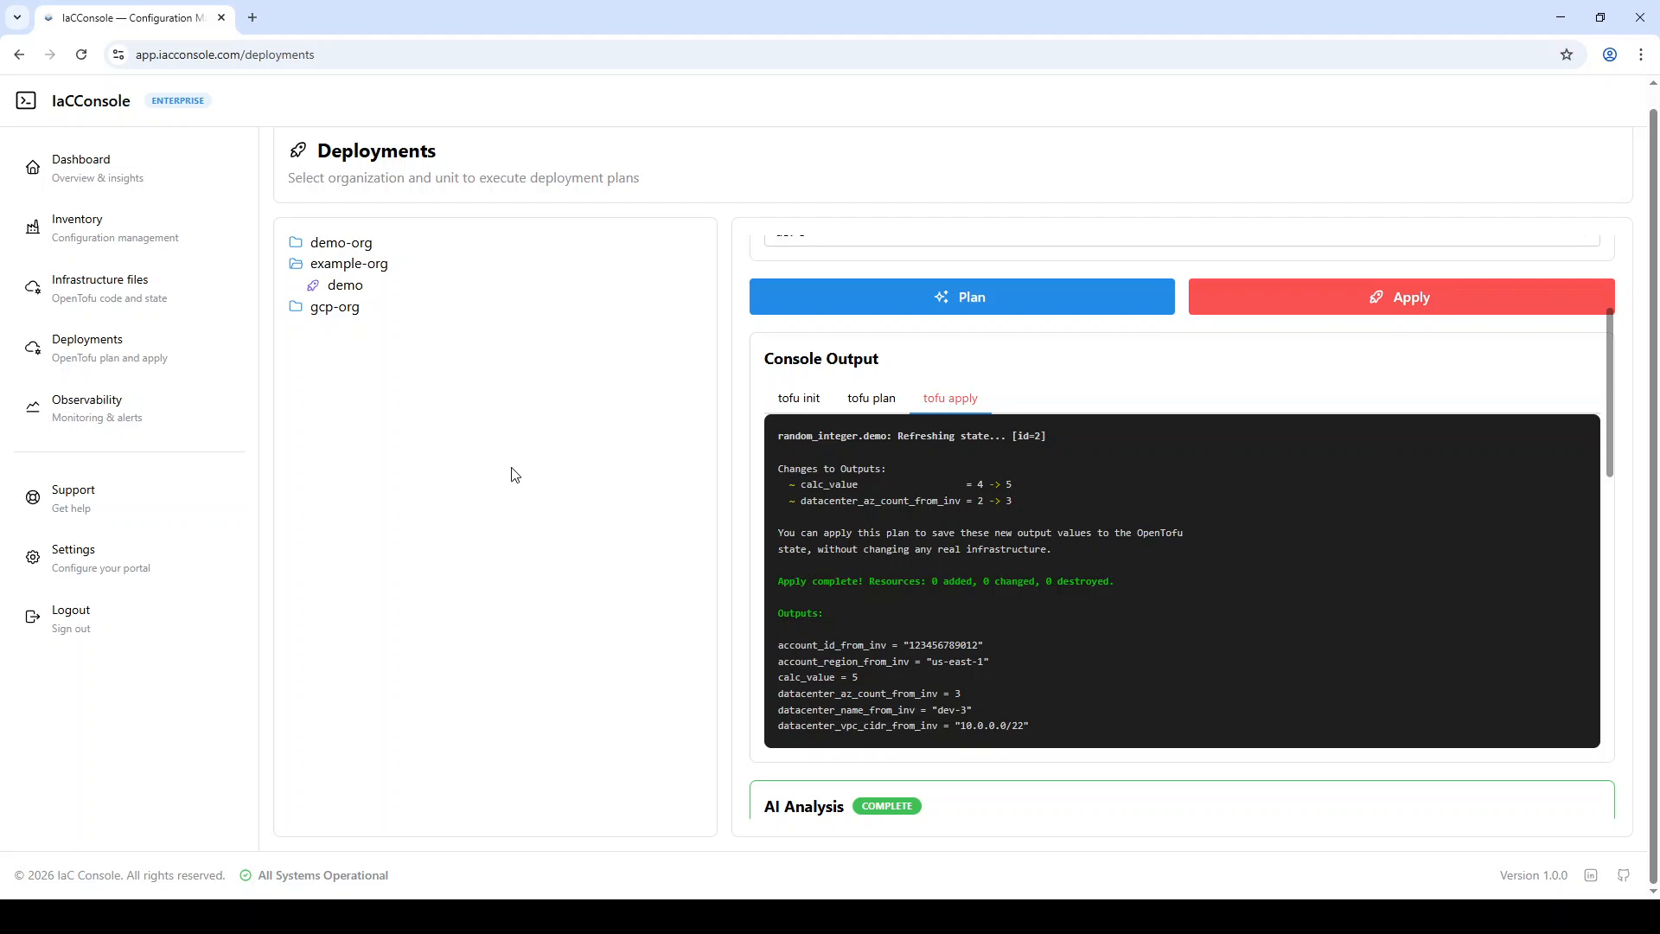
- Compare the tofu plan output with the tofu apply output for the dev-3 deployment
{"action": "left_click", "coordinate": [872, 399]}
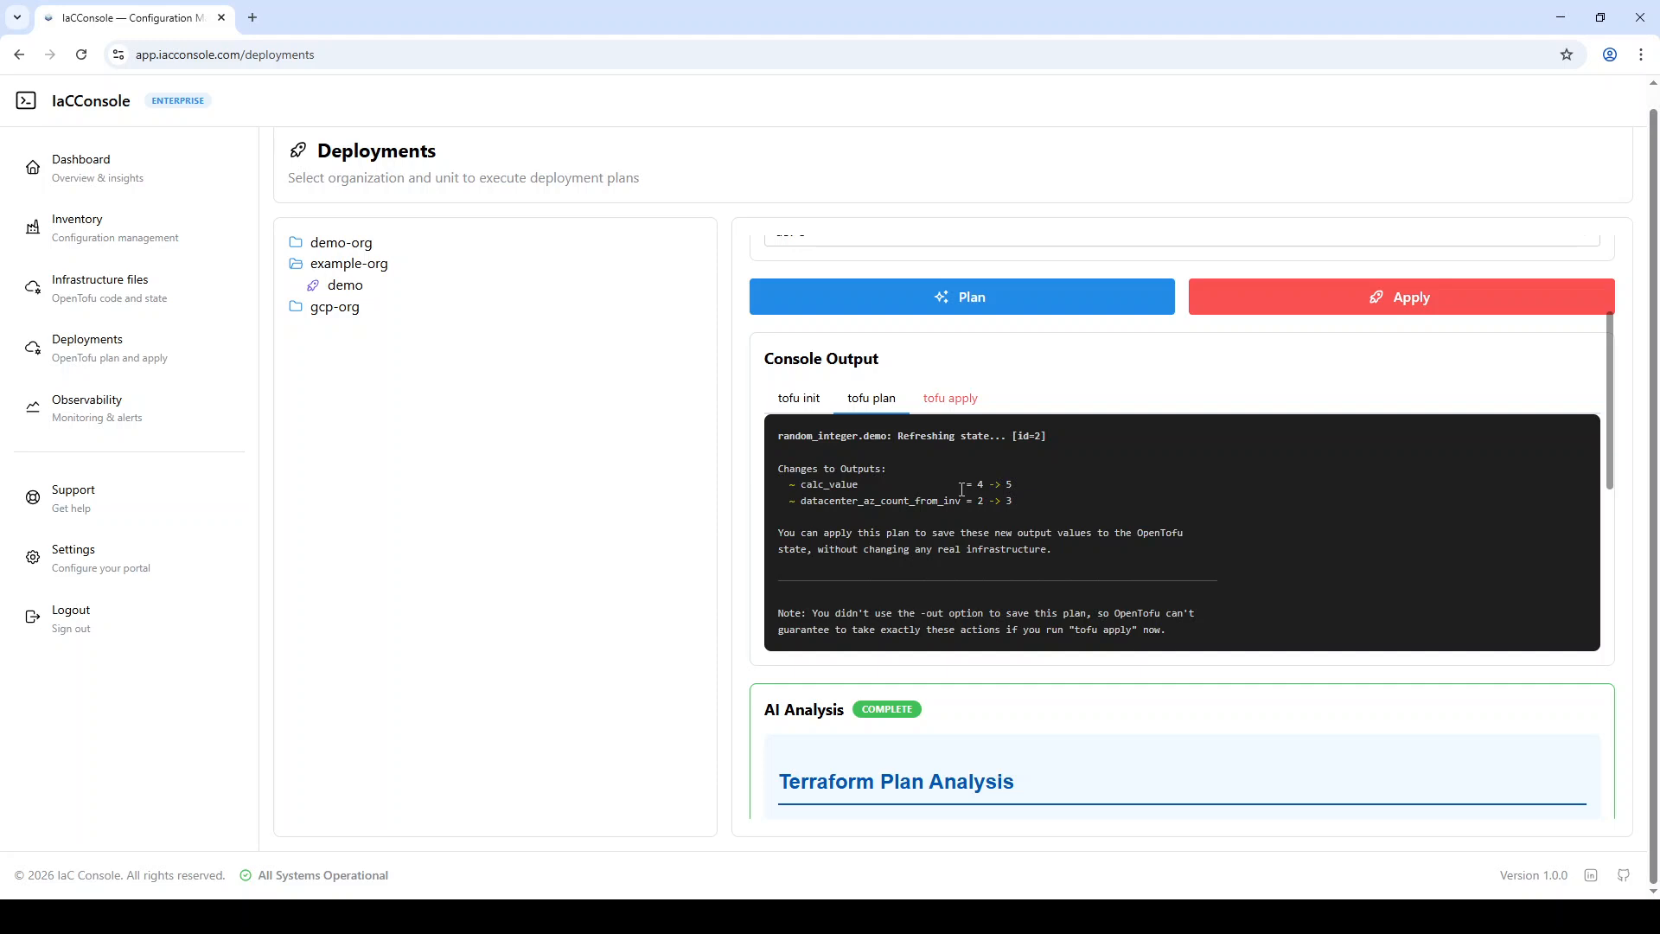
{"action": "left_click", "coordinate": [948, 398]}
{"action": "scroll", "coordinate": [993, 493], "scroll_direction": "down", "scroll_amount": 1}
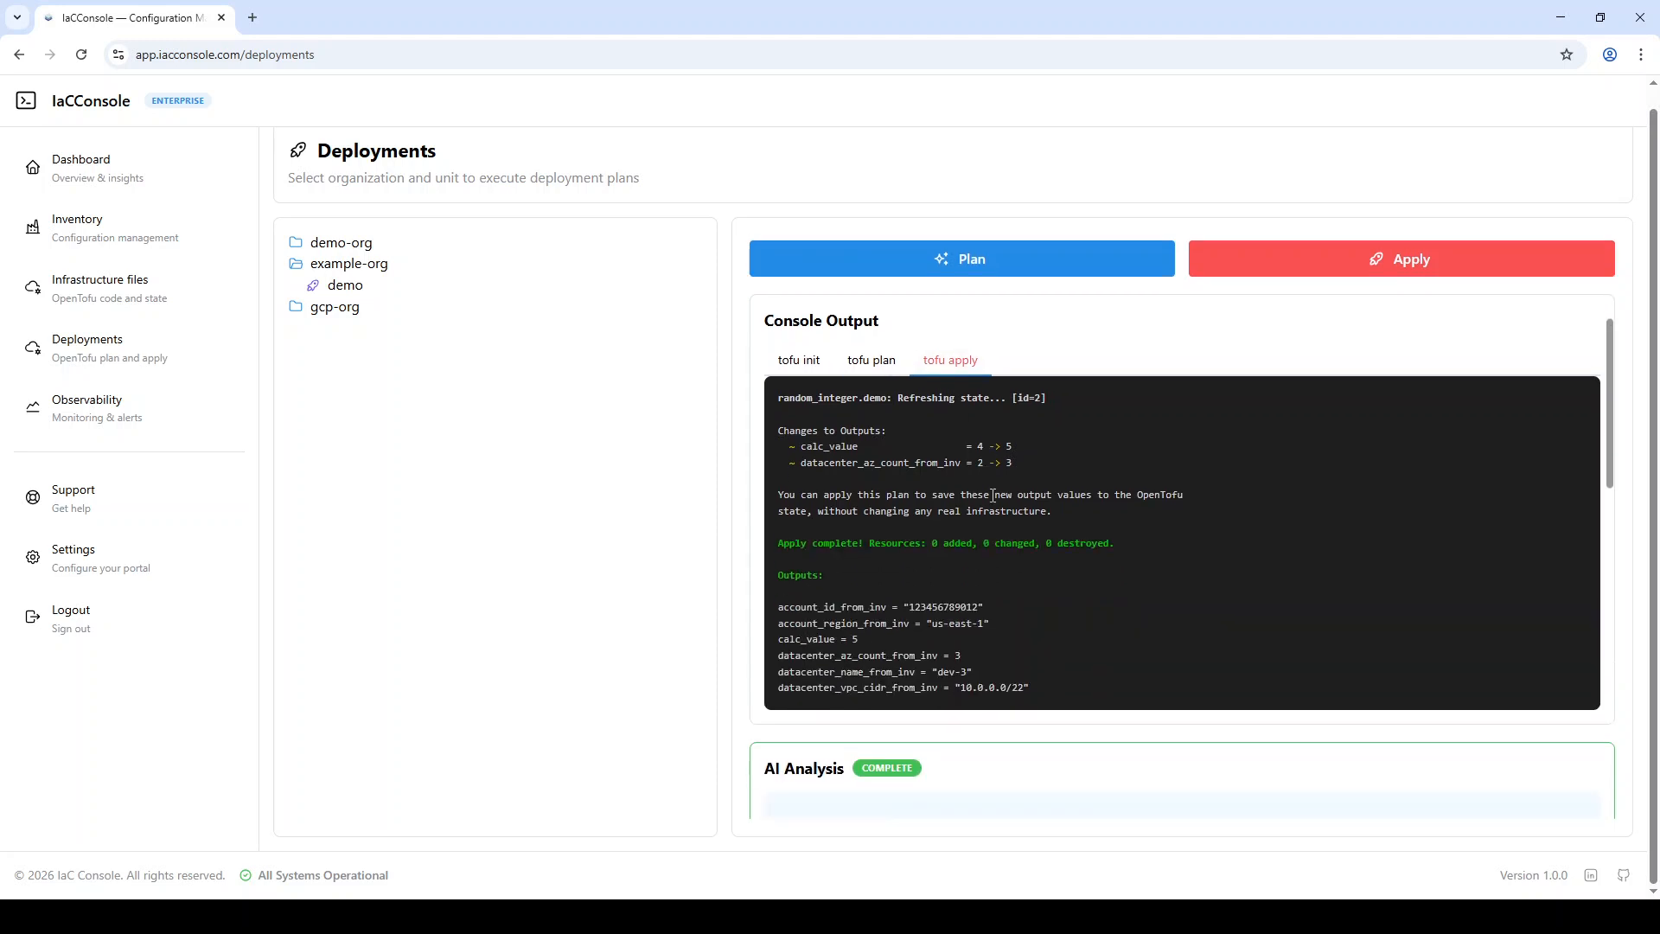
- Run a deployment plan for example-org's demo unit with account dev and datacenter prod
{"action": "scroll", "coordinate": [991, 495], "scroll_direction": "up", "scroll_amount": 2}
{"action": "scroll", "coordinate": [951, 489], "scroll_direction": "up", "scroll_amount": 3}
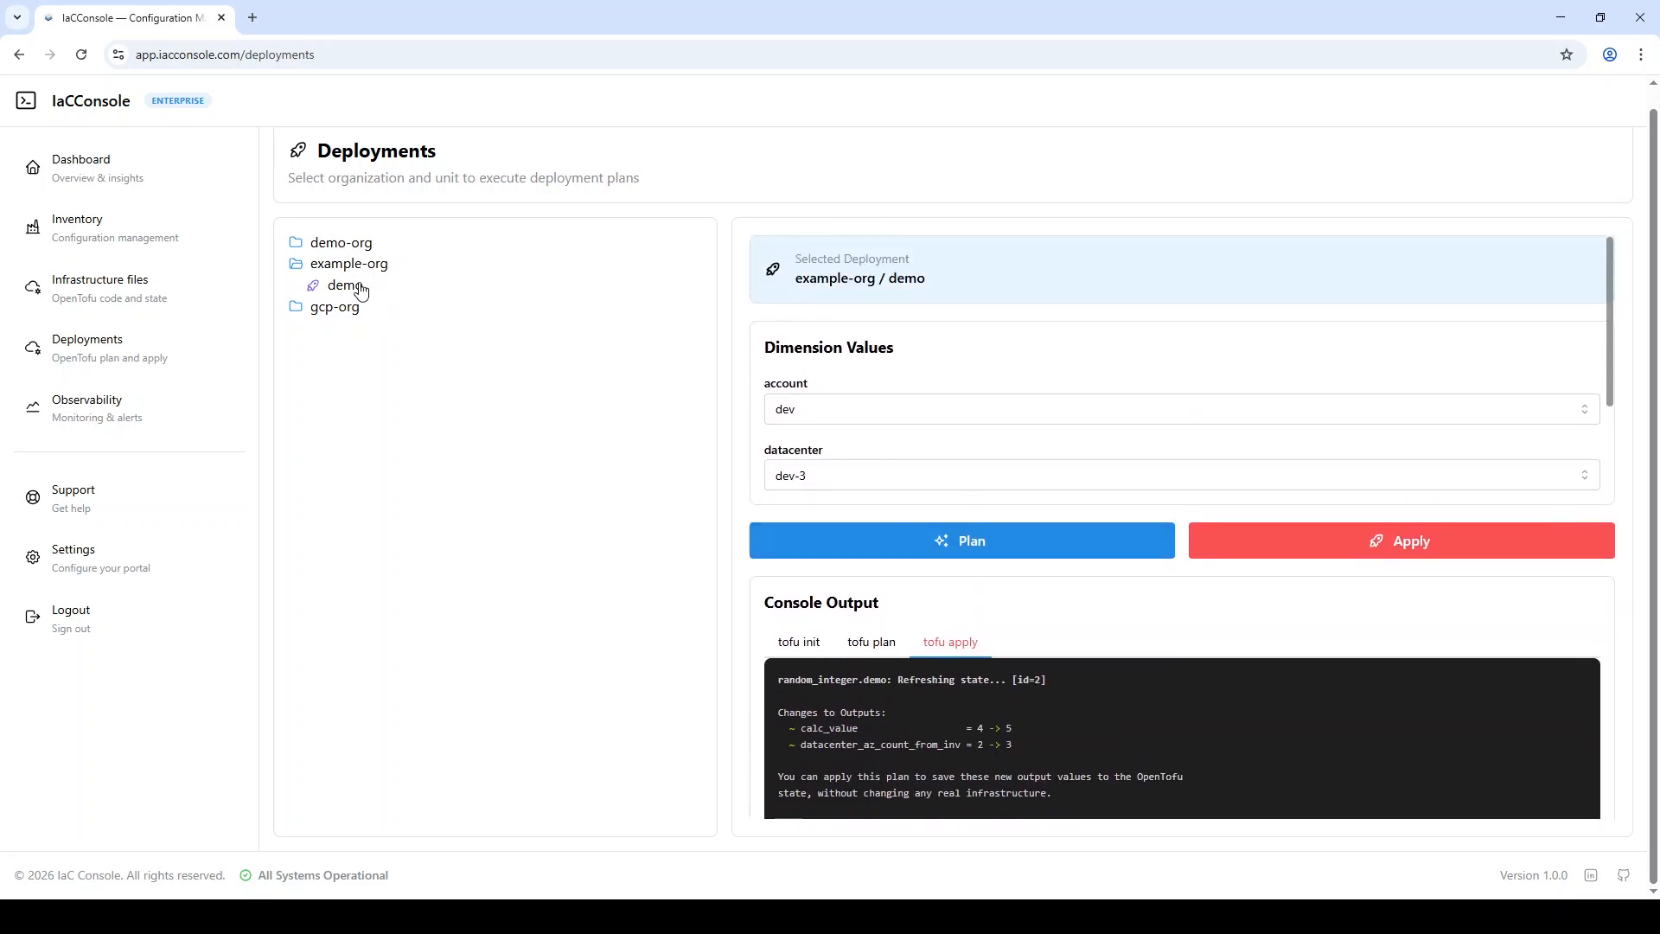
{"action": "left_click", "coordinate": [361, 292]}
{"action": "left_click", "coordinate": [835, 409]}
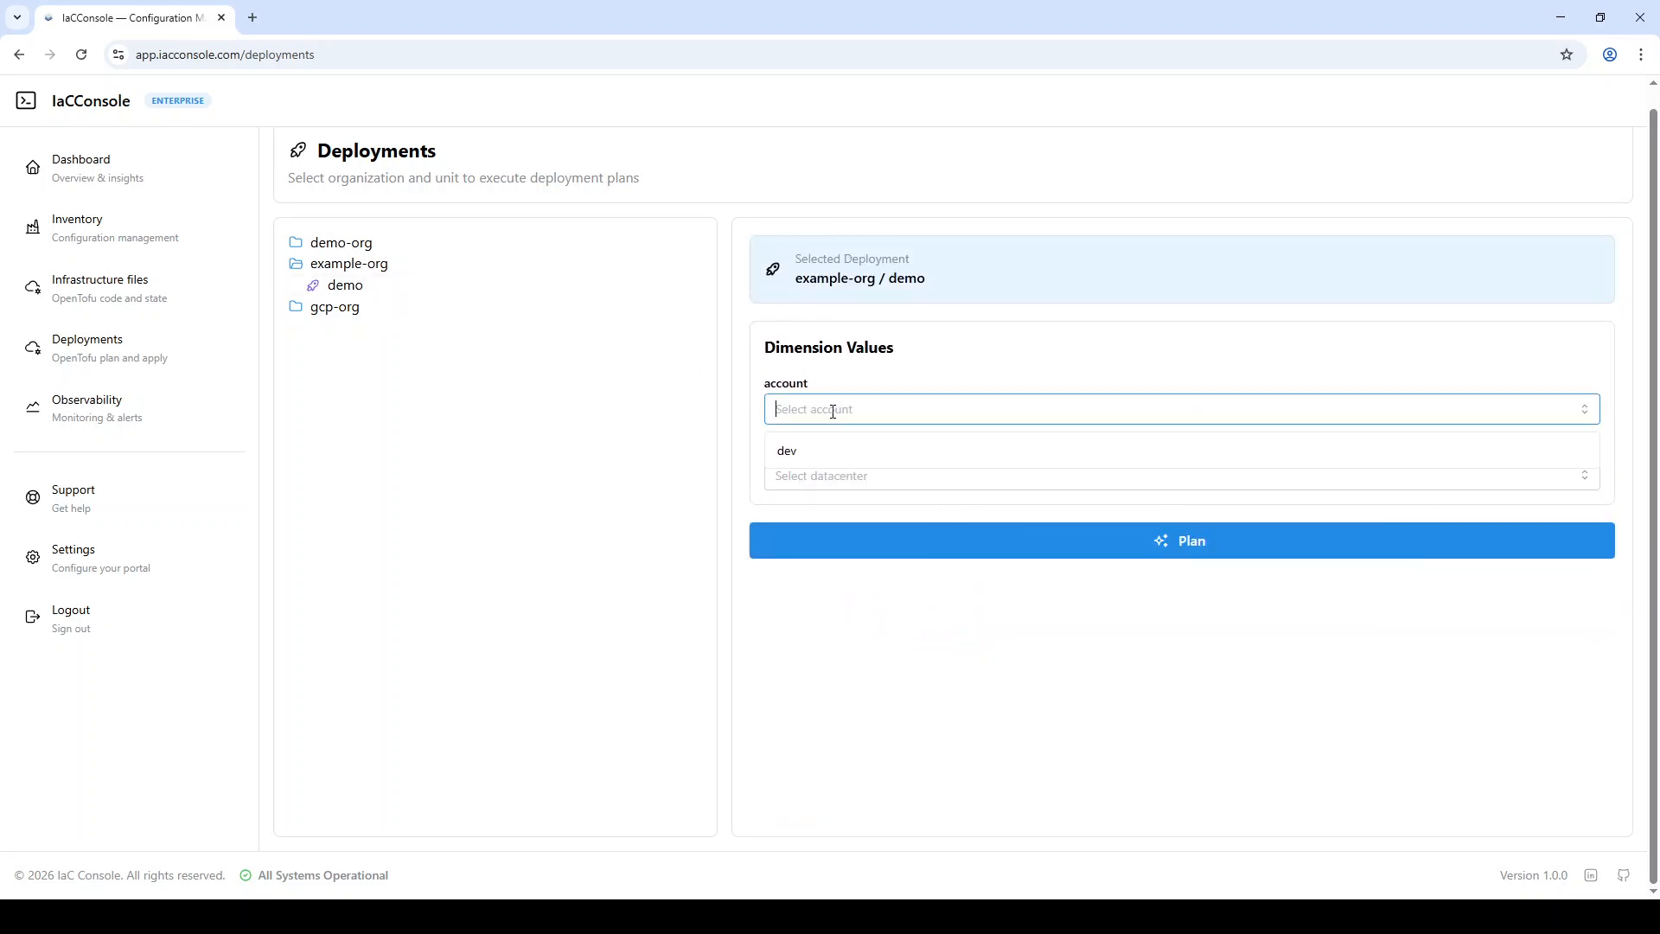
{"action": "left_click", "coordinate": [859, 451]}
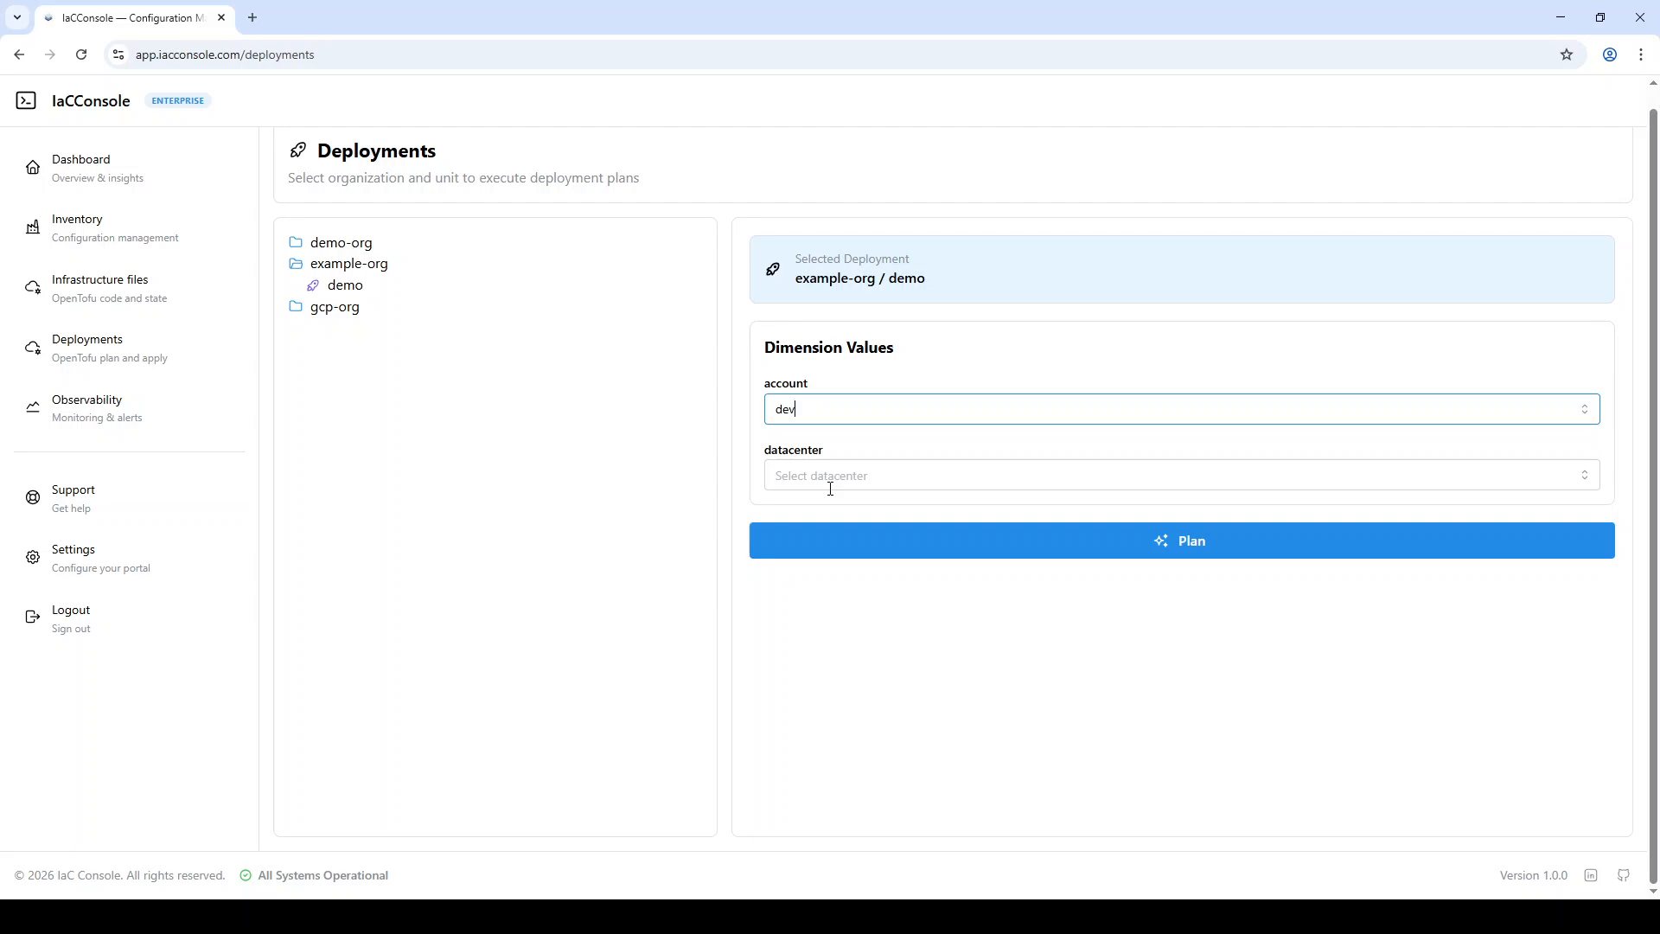
{"action": "left_click", "coordinate": [848, 481]}
{"action": "left_click", "coordinate": [823, 606]}
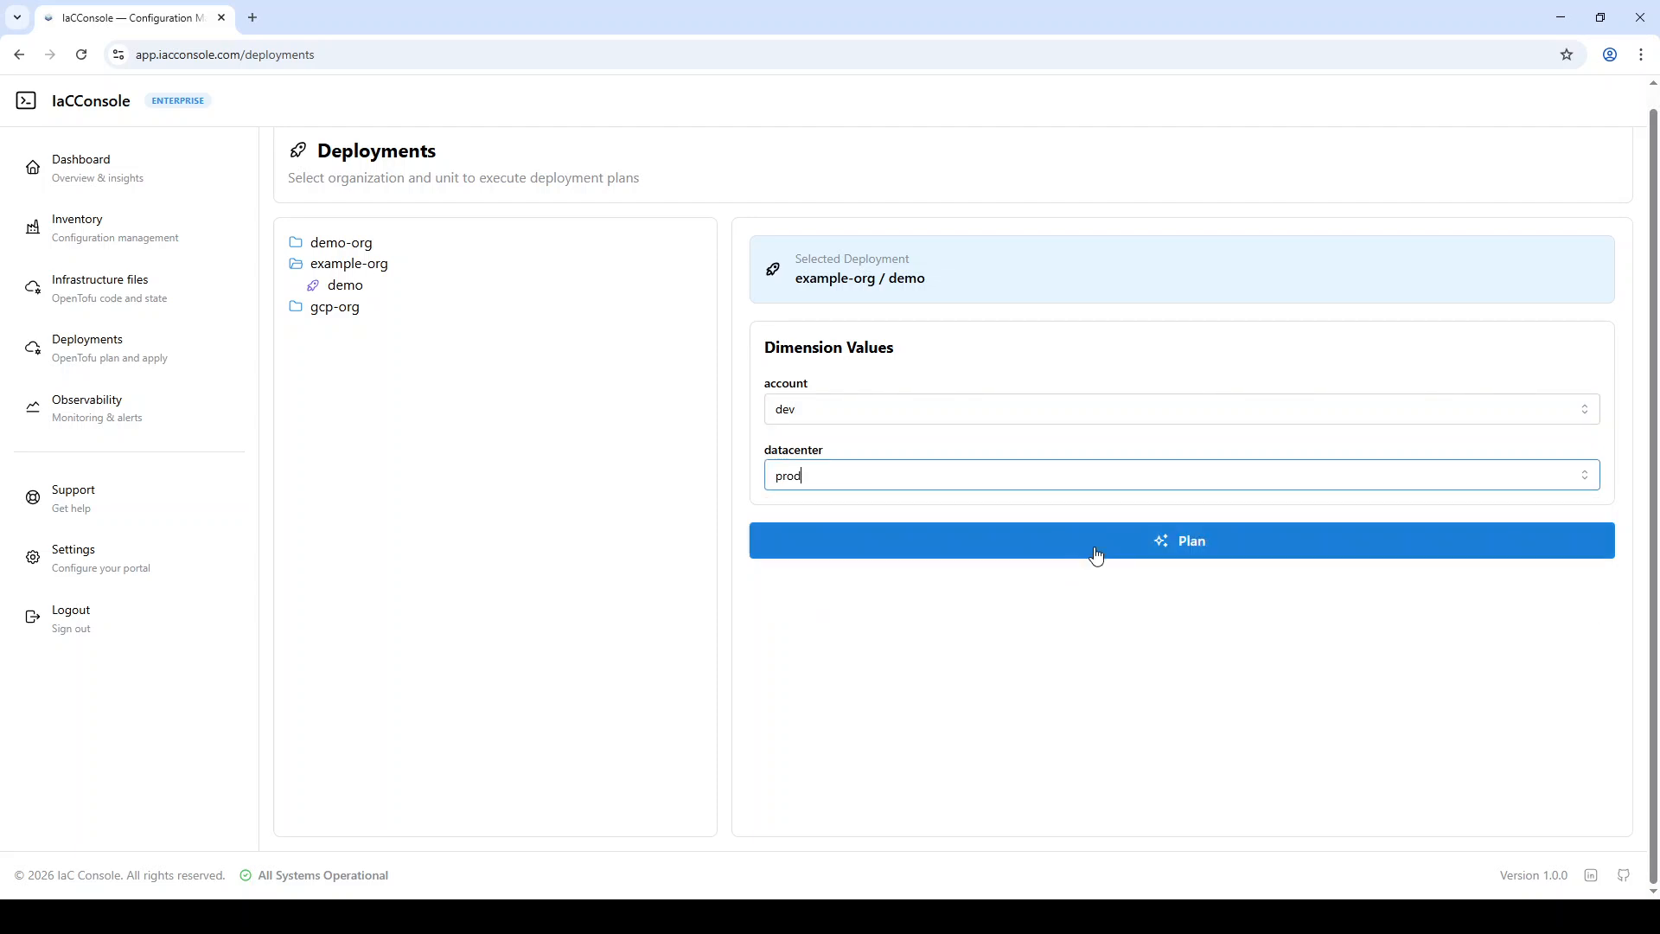
{"action": "left_click", "coordinate": [1122, 545]}
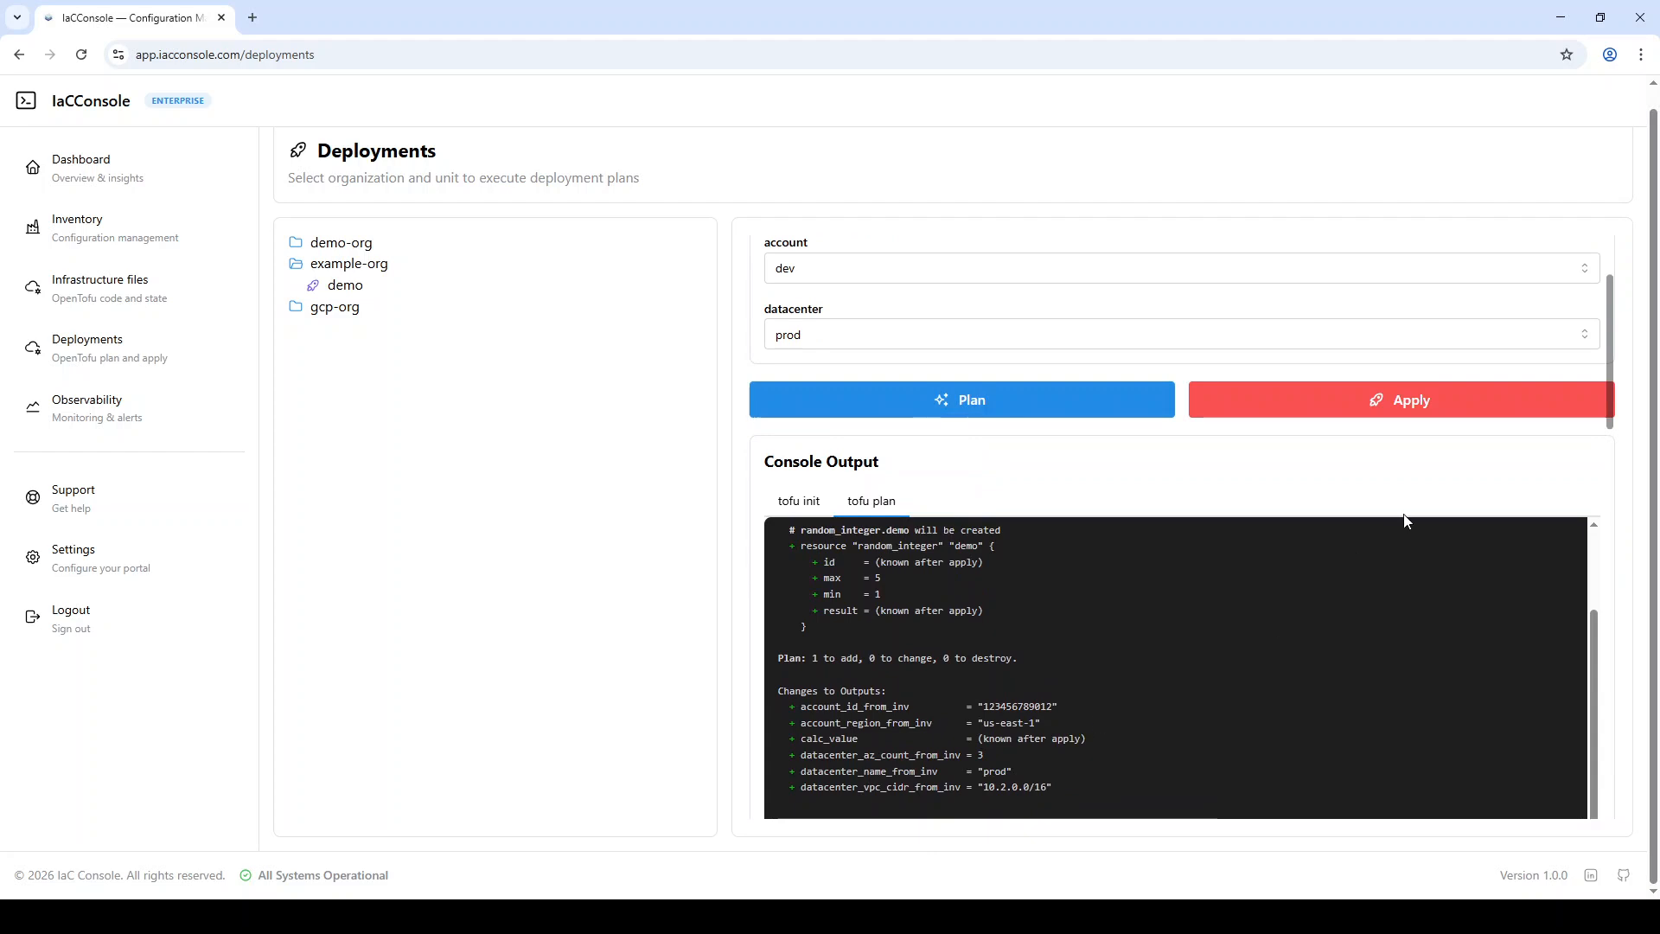
- Apply the demo unit to the prod datacenter with its apply output shown, and rerun the plan to check for remaining changes
{"action": "left_click", "coordinate": [1374, 405]}
{"action": "left_click", "coordinate": [960, 503]}
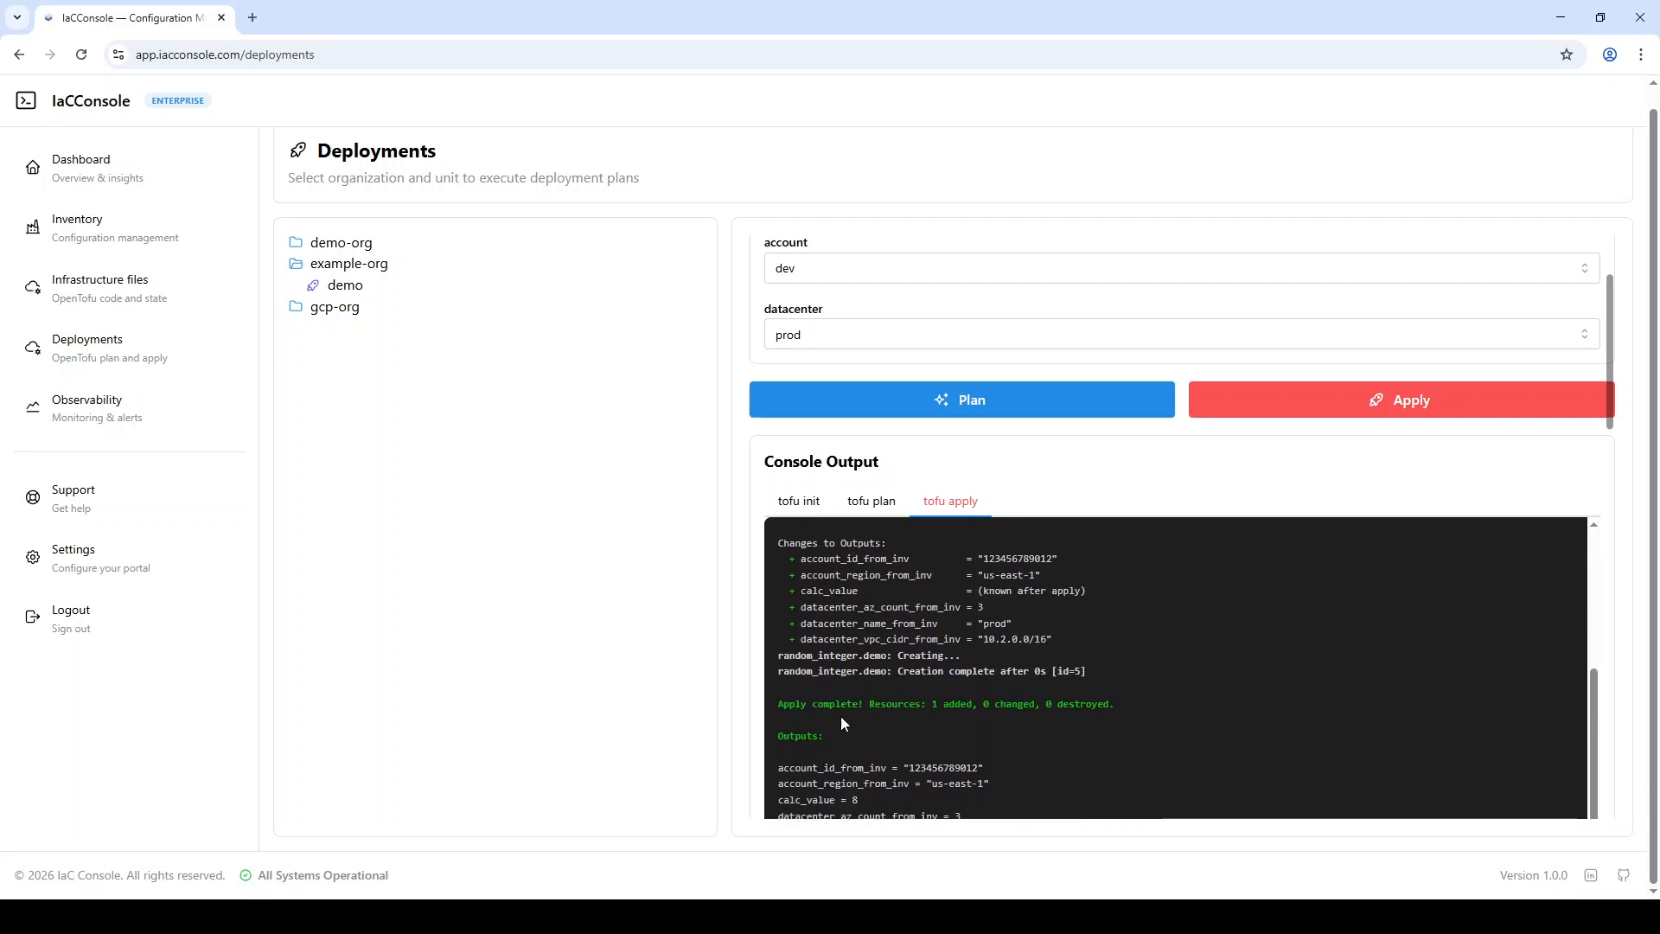
{"action": "left_click", "coordinate": [971, 398]}
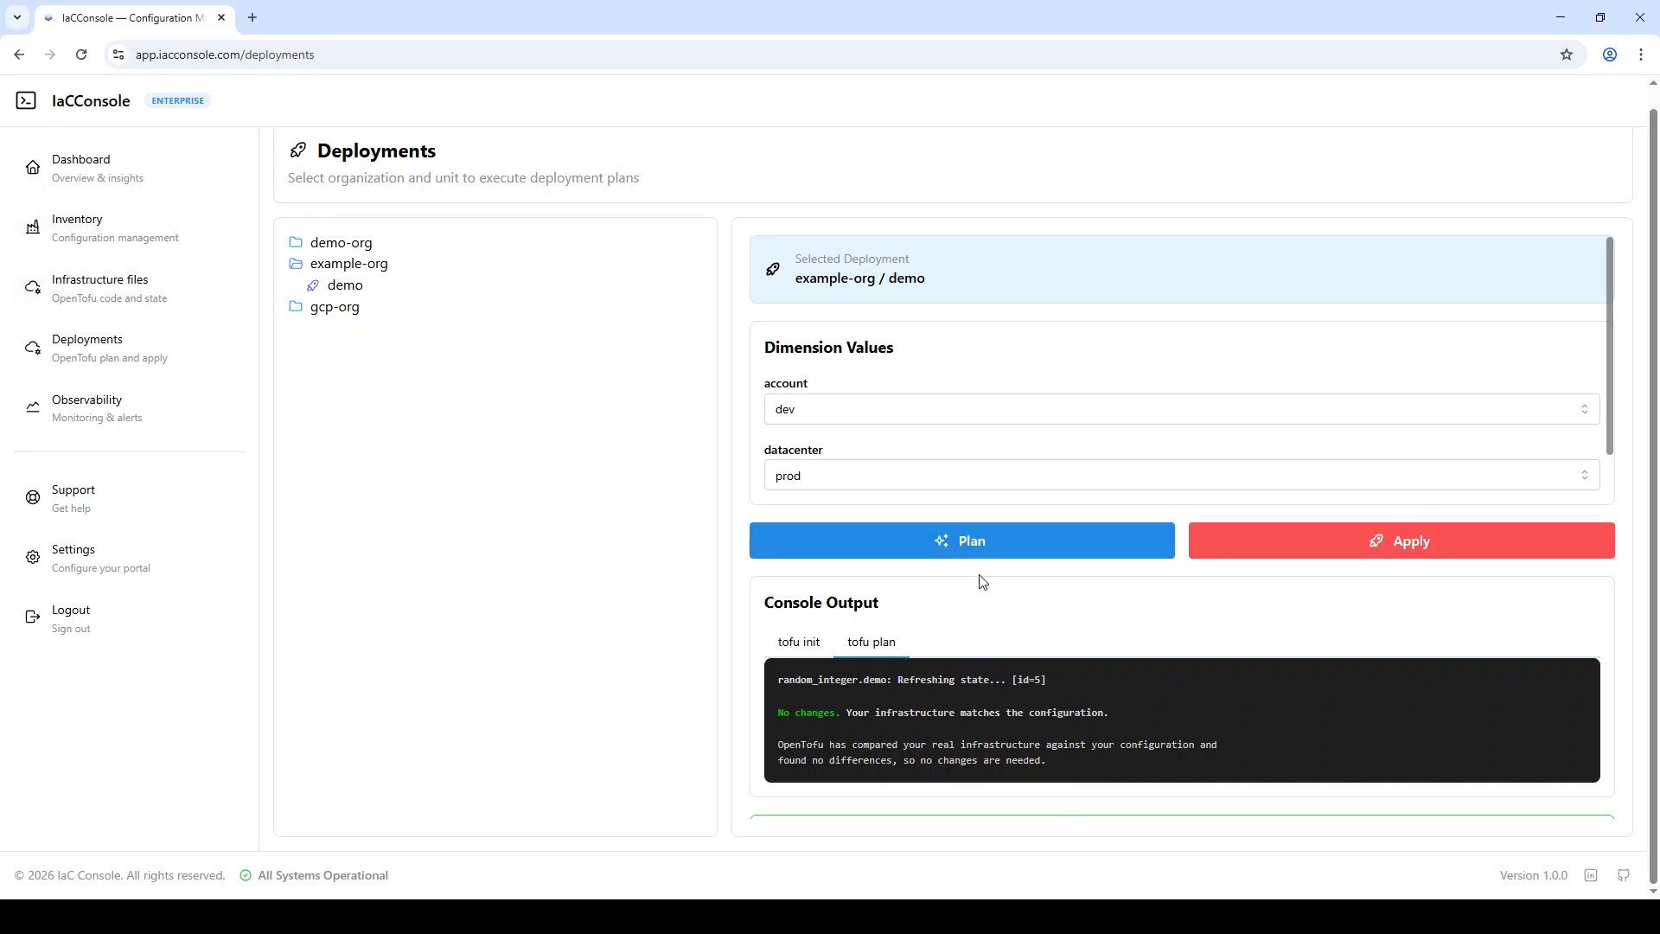
- Show the datacenter dimensions of example-org's master workspace in the inventory
{"action": "left_click", "coordinate": [86, 212]}
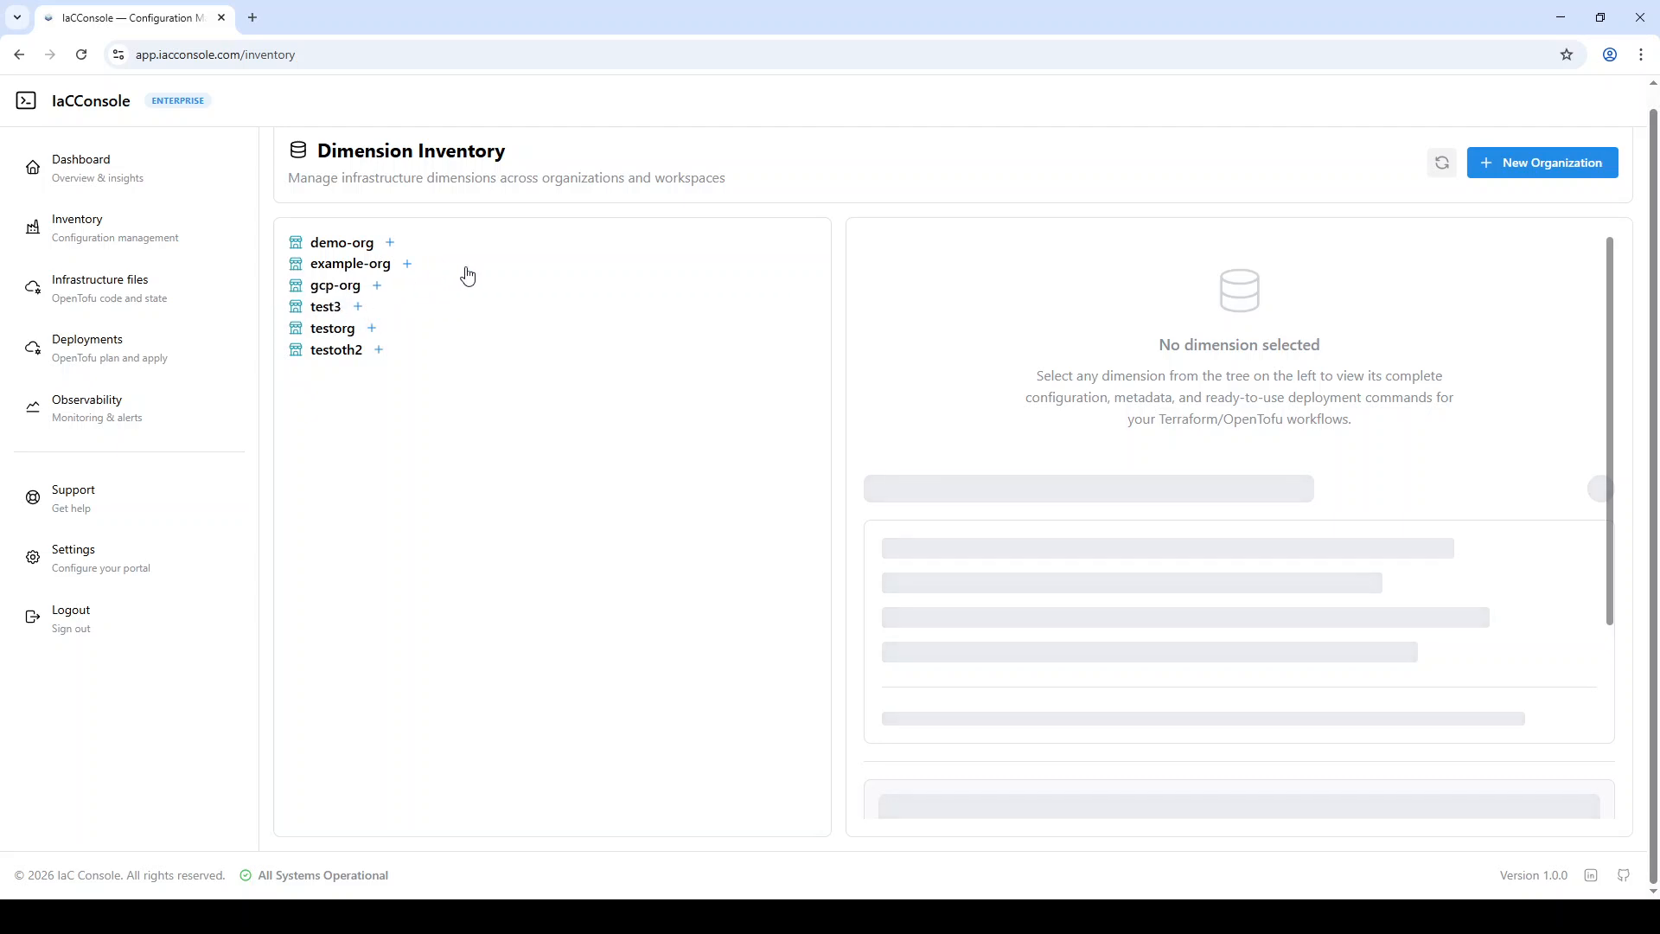
{"action": "left_click", "coordinate": [437, 286]}
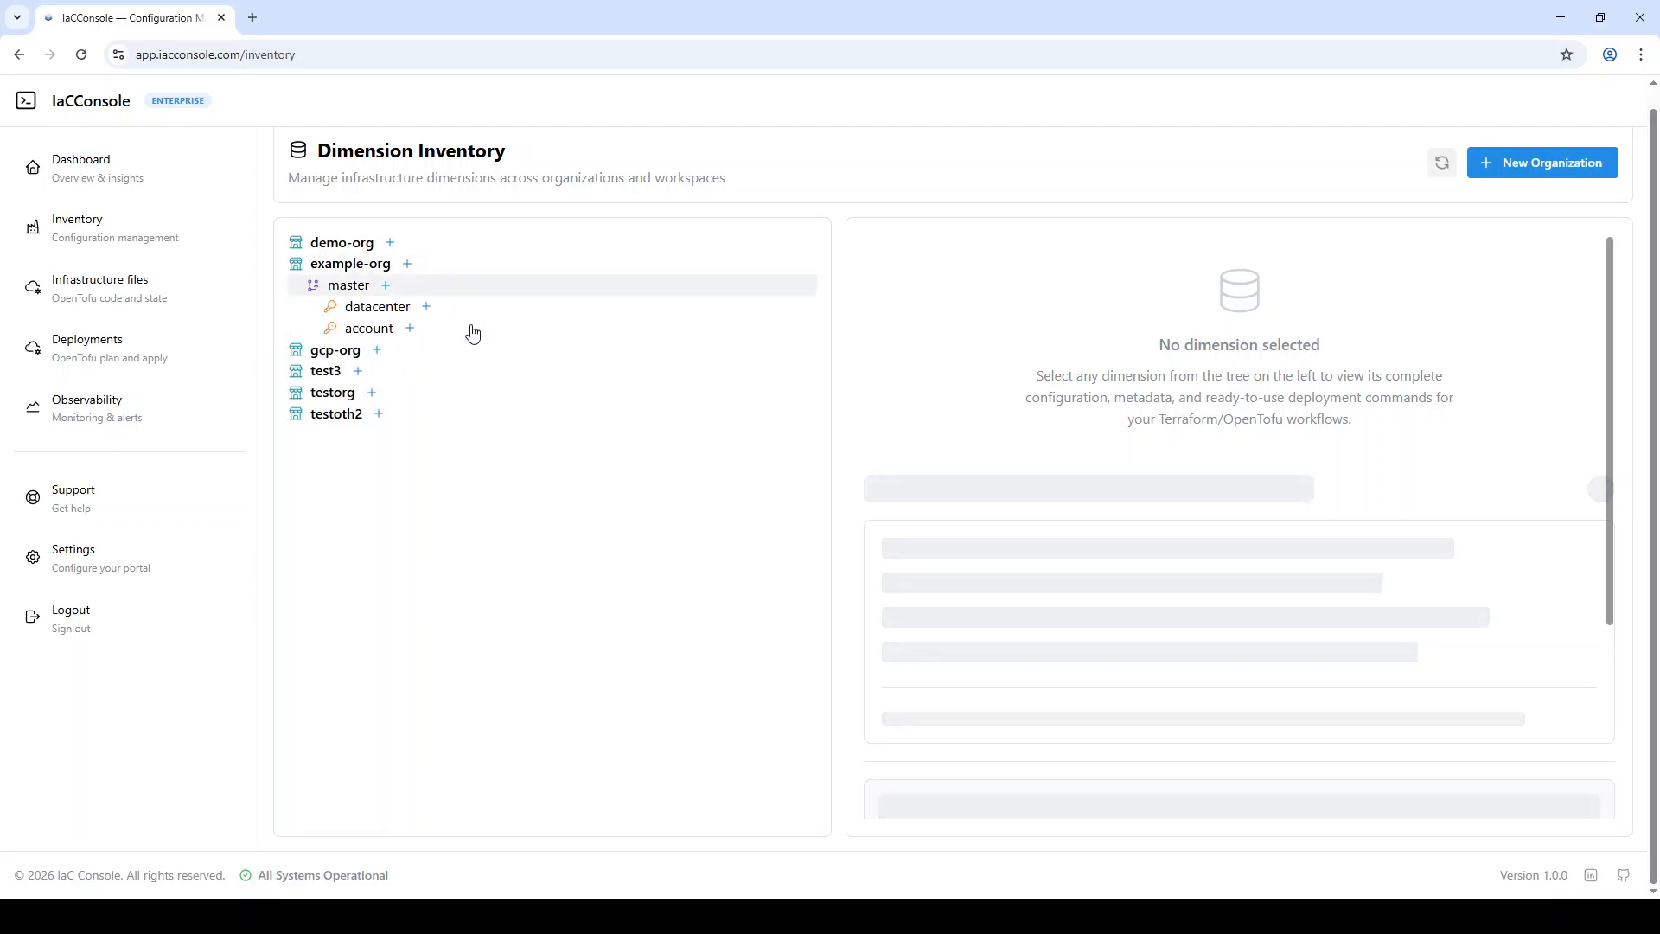
{"action": "left_click", "coordinate": [483, 312]}
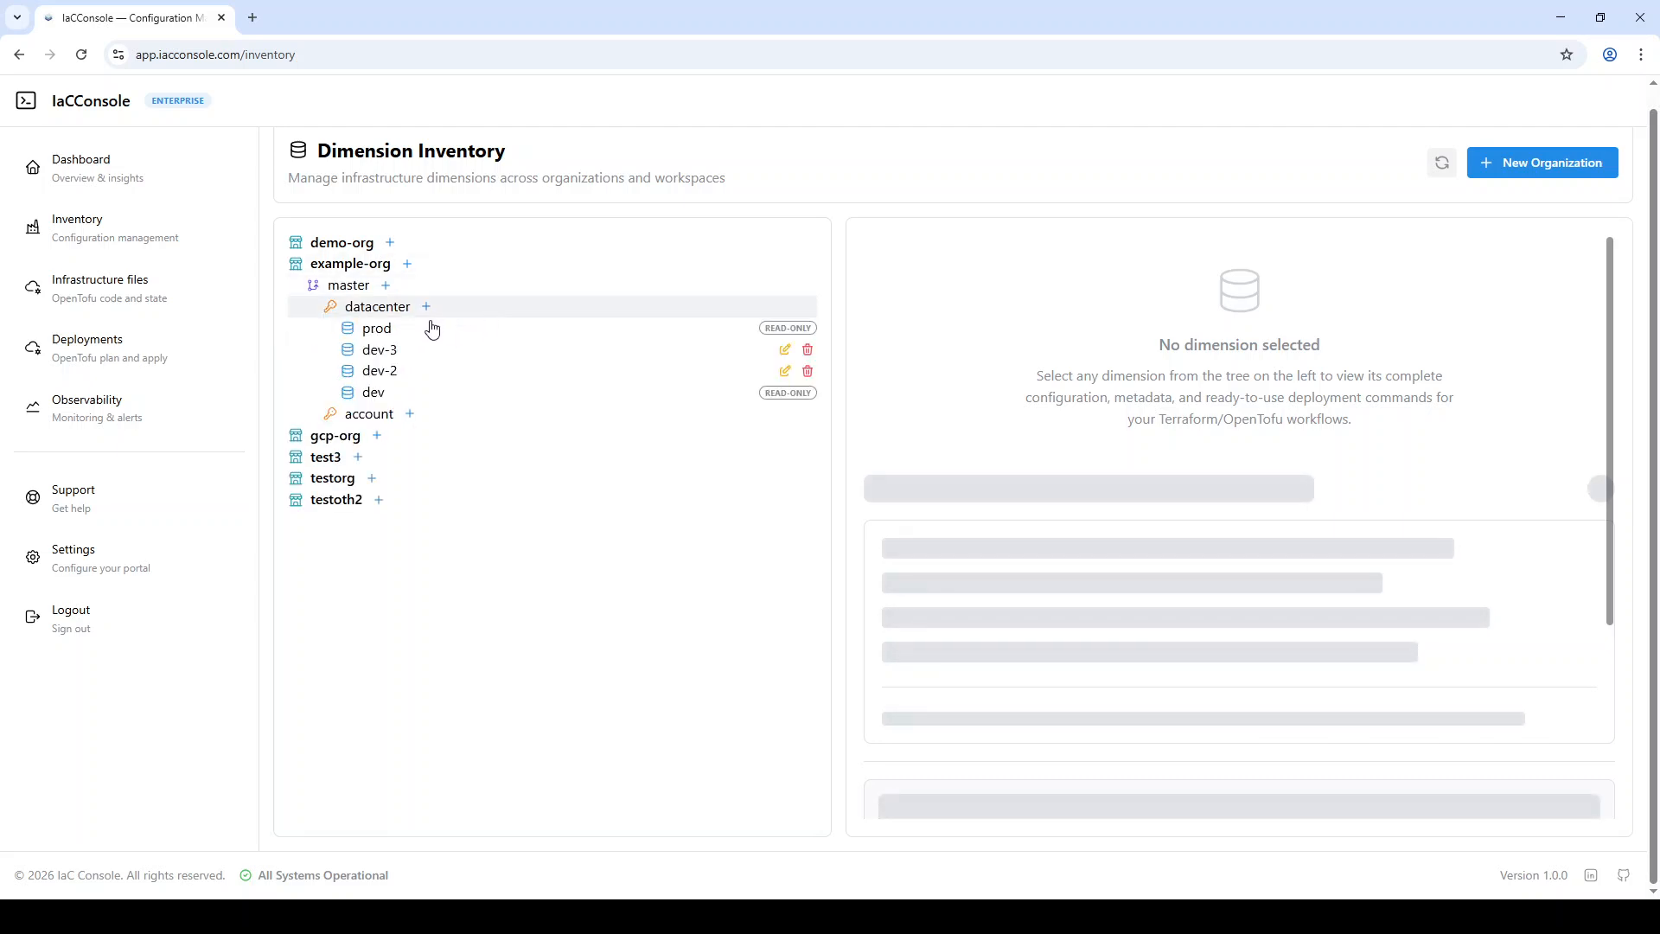
- Compare the configuration data of the prod, dev-3 and dev-2 datacenter dimensions in example-org's master workspace
{"action": "left_click", "coordinate": [442, 331]}
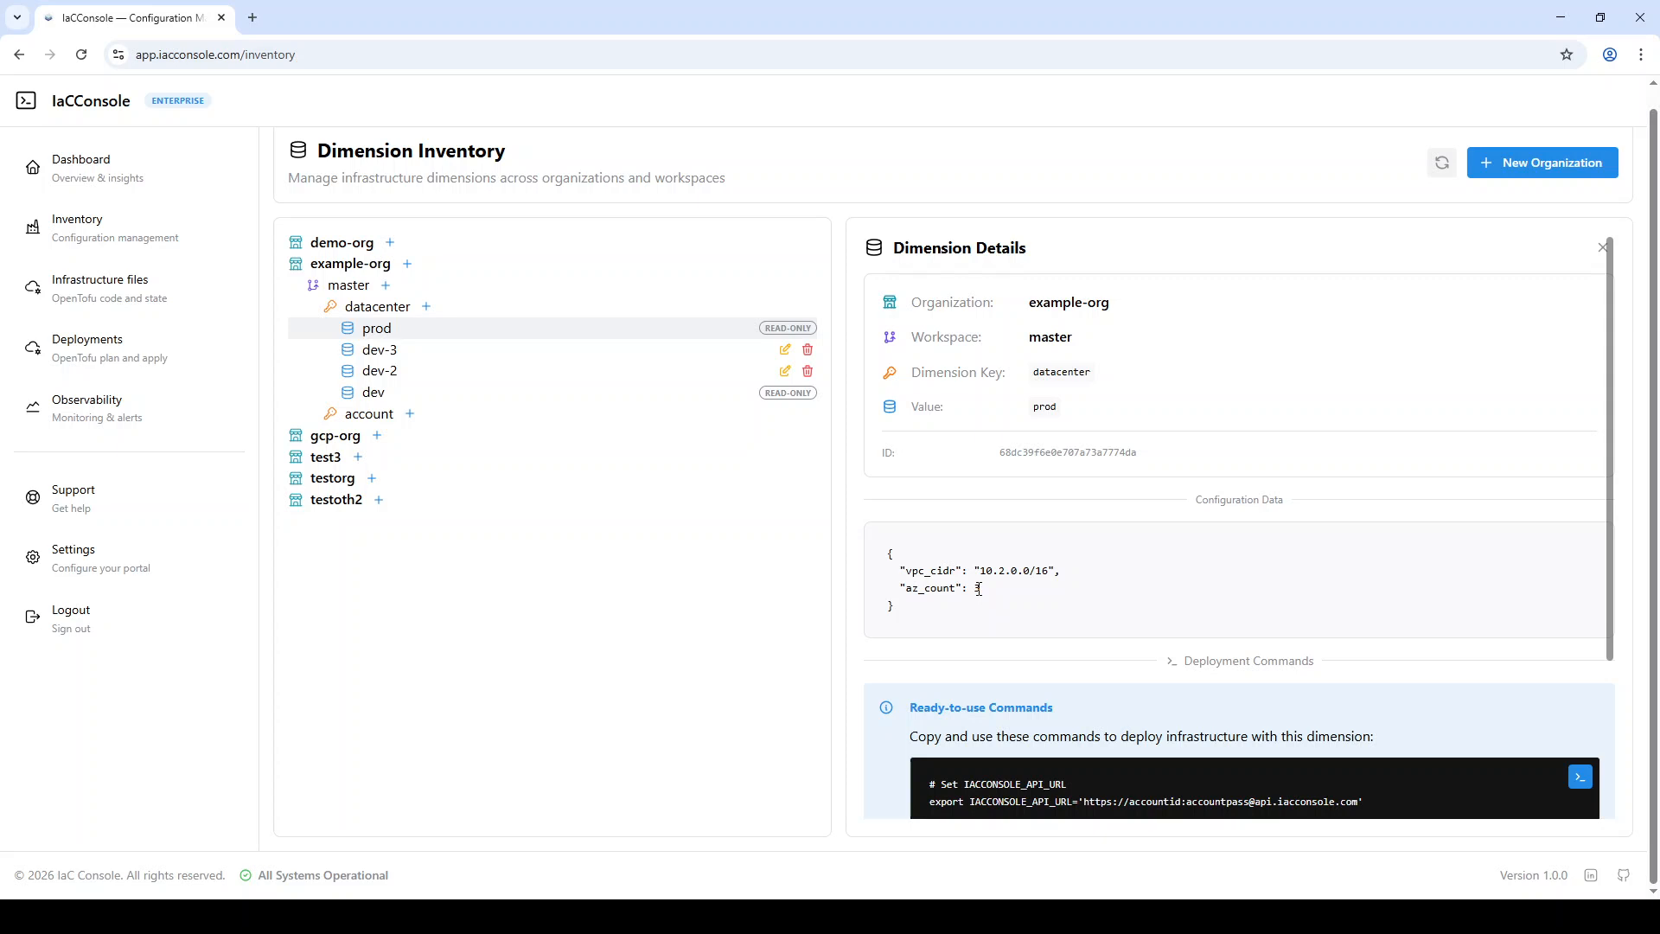
{"action": "left_click", "coordinate": [399, 357]}
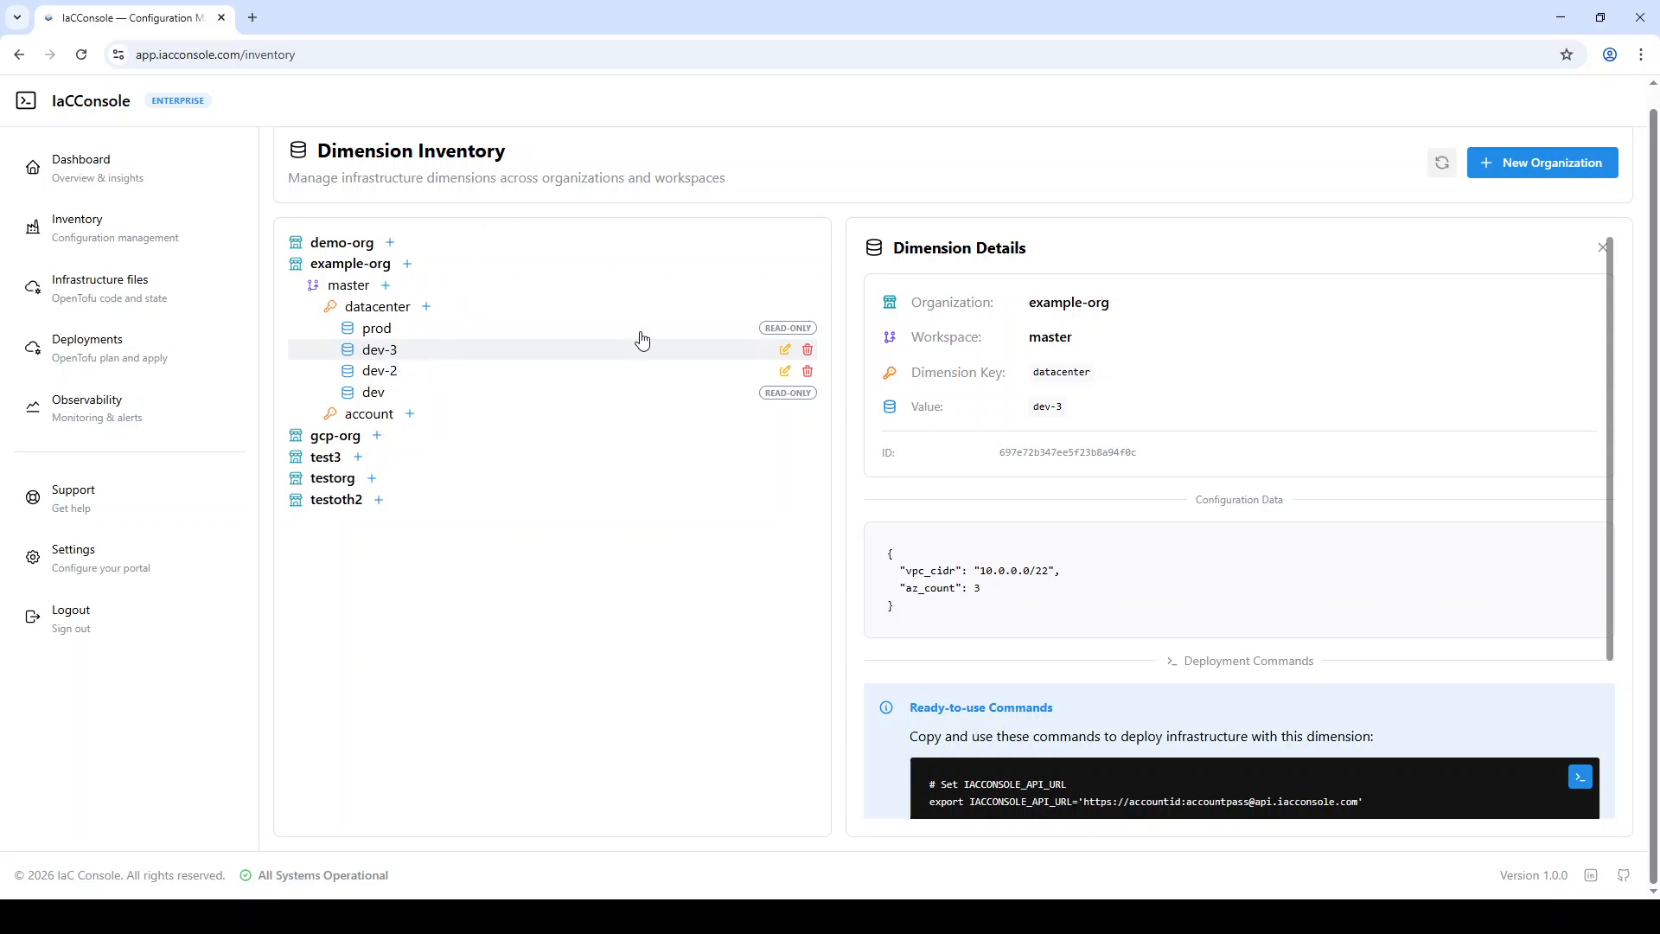
{"action": "left_click", "coordinate": [427, 307]}
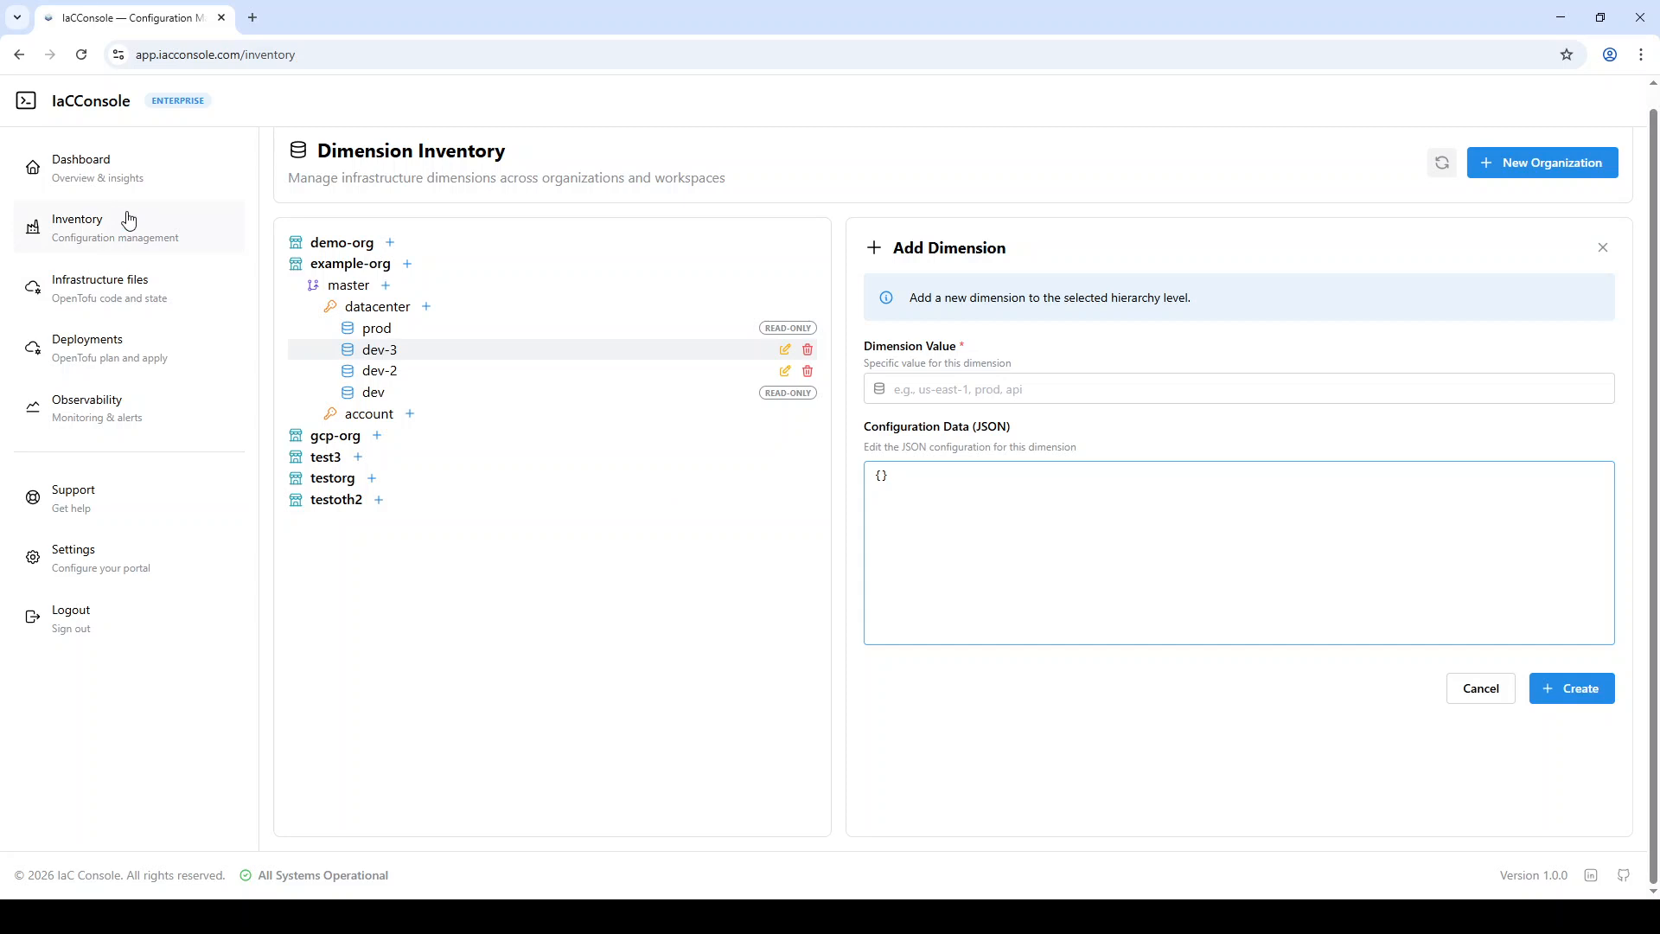
{"action": "left_click", "coordinate": [485, 373]}
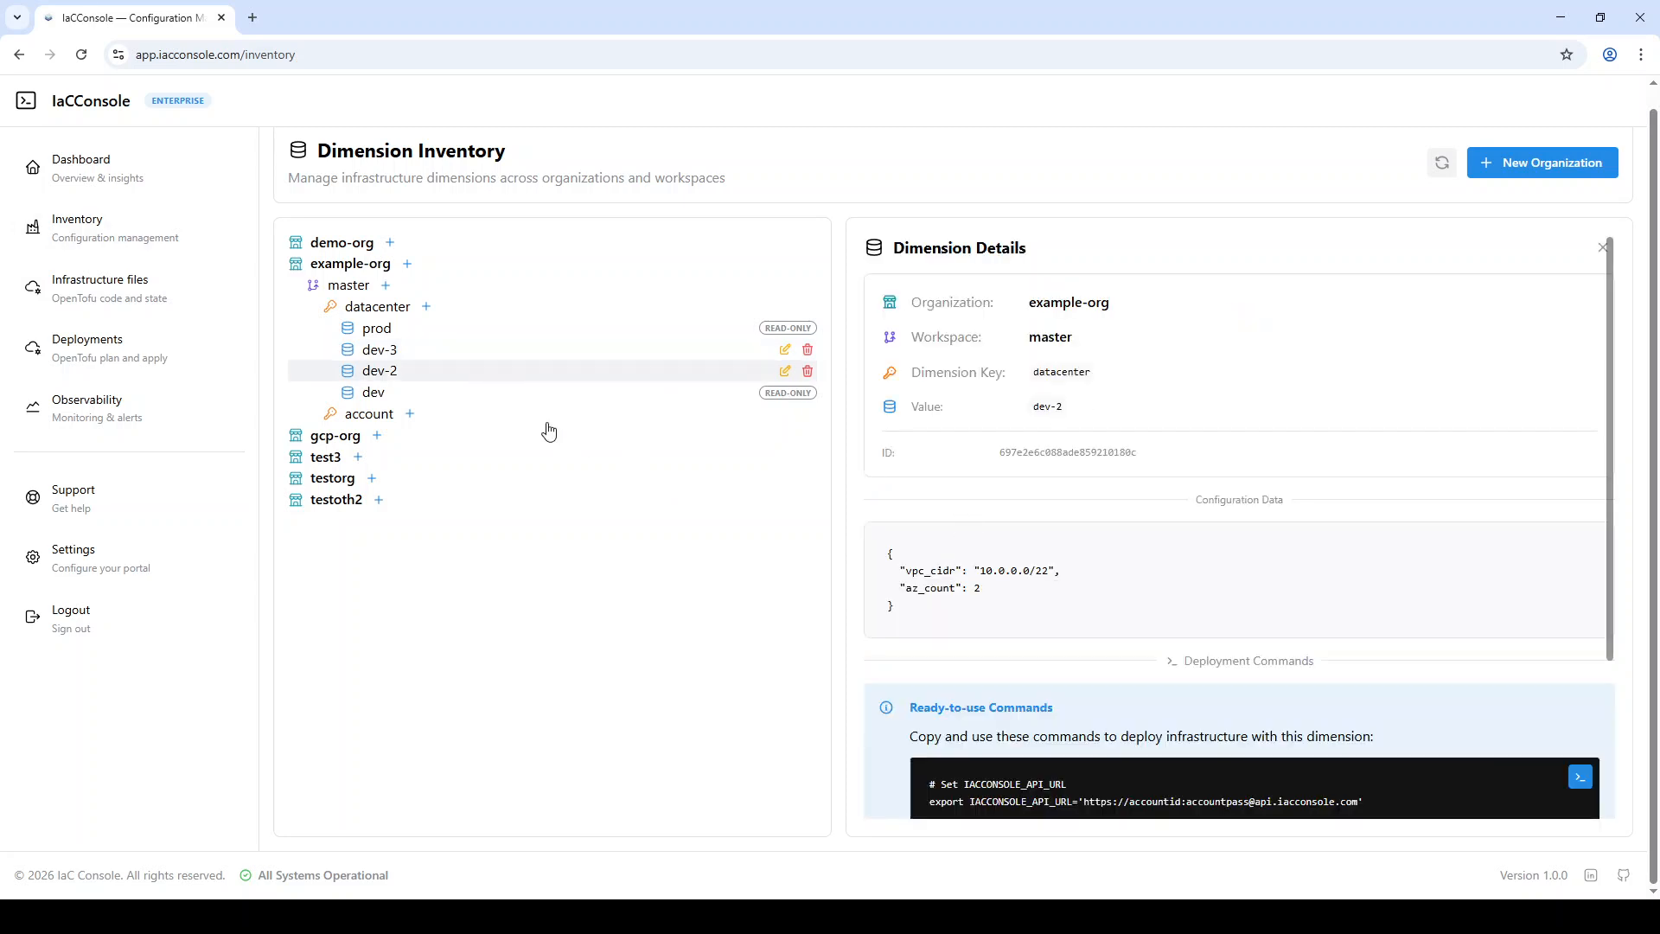
{"action": "left_click", "coordinate": [427, 354]}
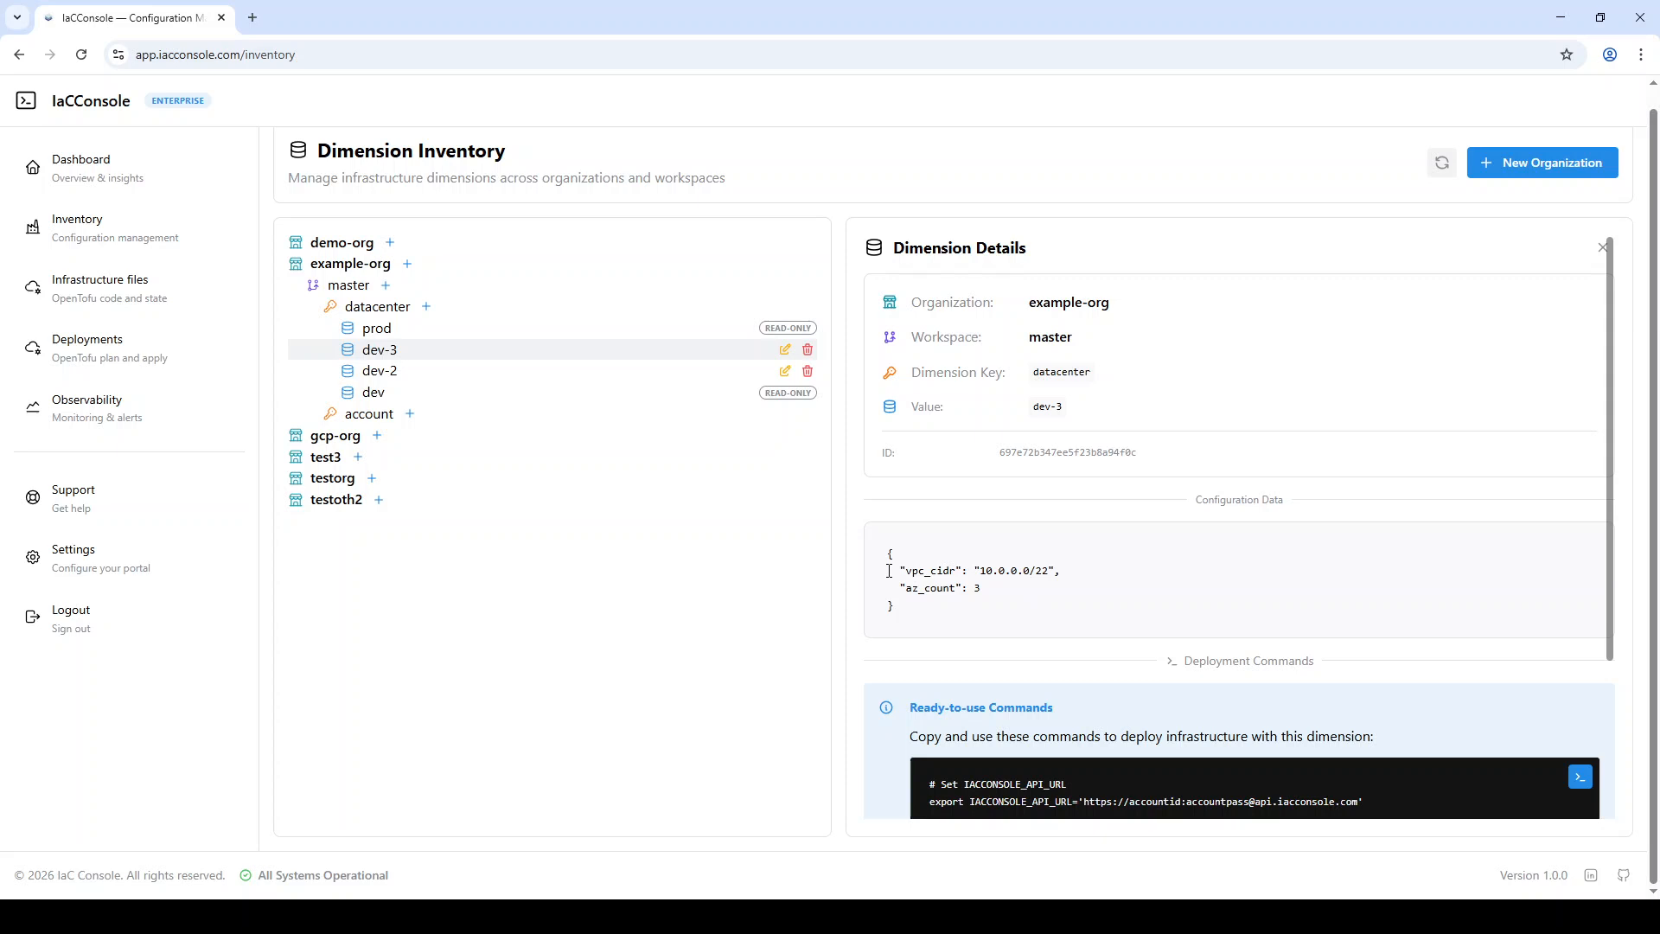
{"action": "left_click", "coordinate": [999, 554]}
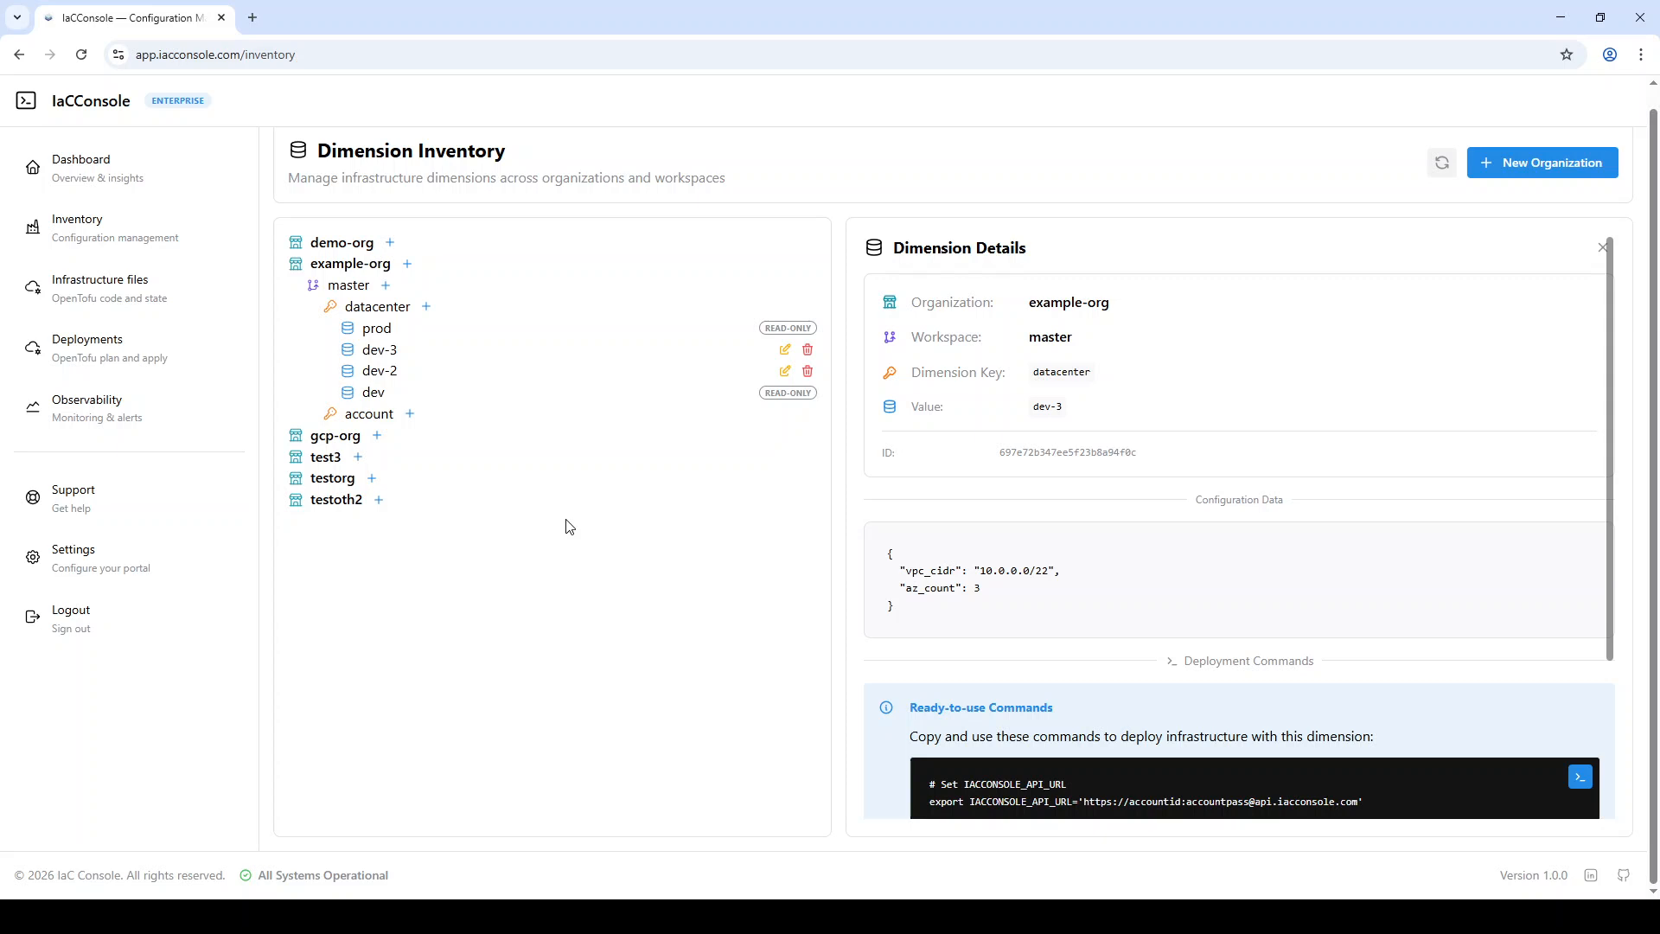
{"action": "left_click", "coordinate": [403, 358]}
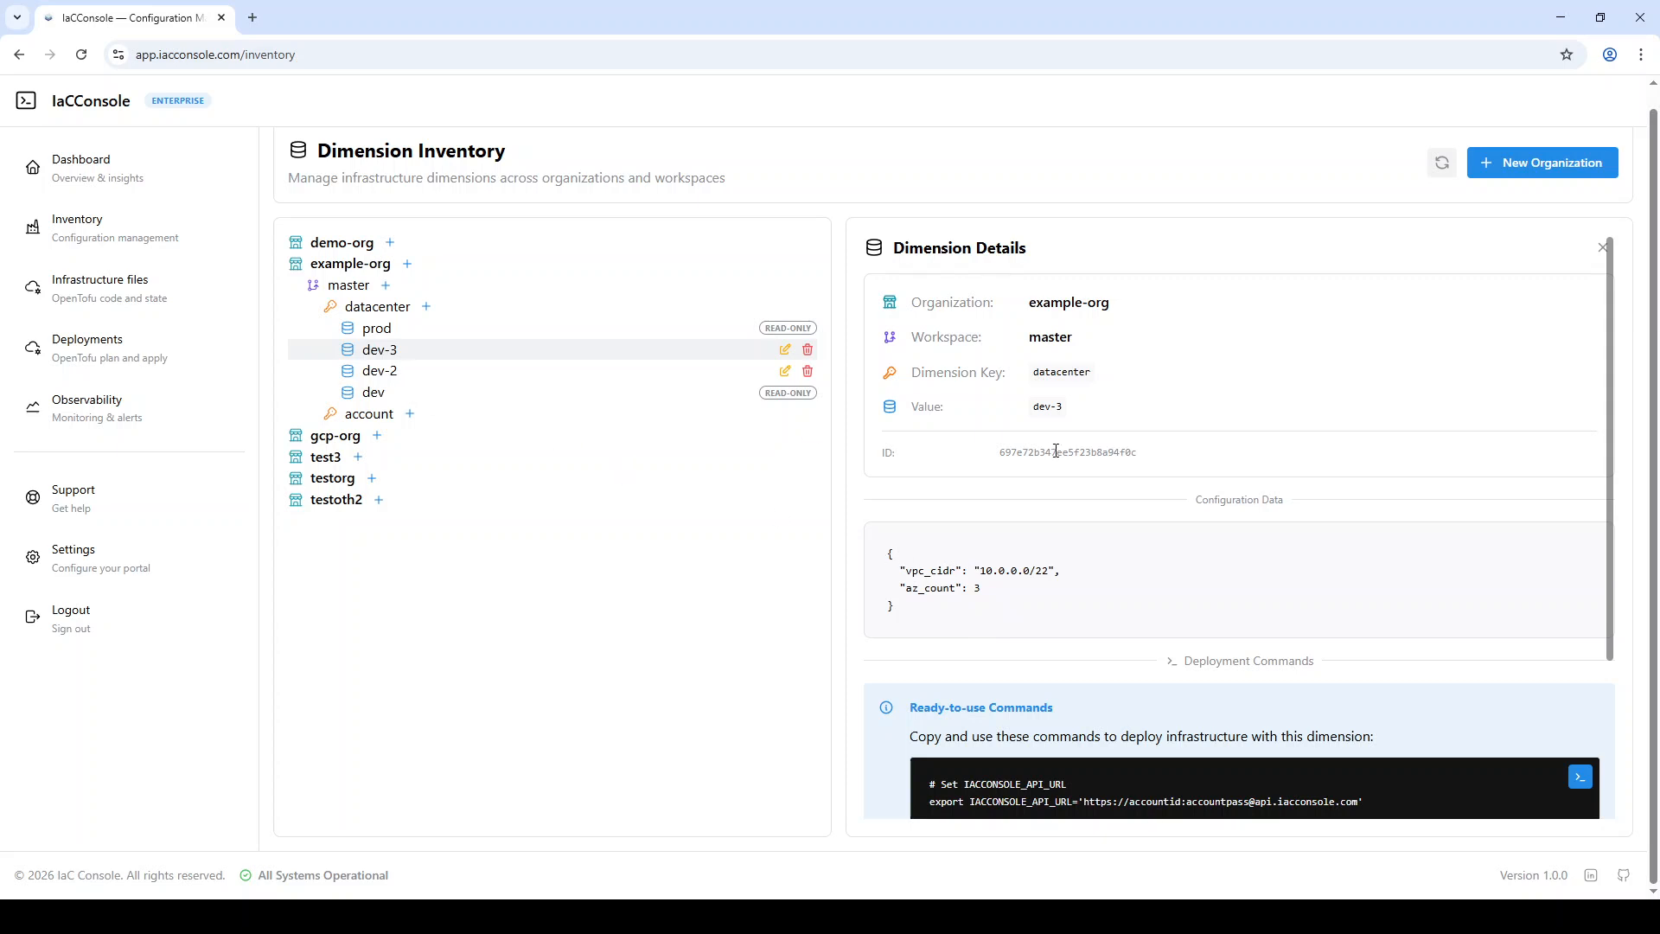
- View the demo.tfstate file for datacenter_dev-3 under org_example-org's account_dev state folder in the infrastructure files
{"action": "left_click", "coordinate": [127, 356]}
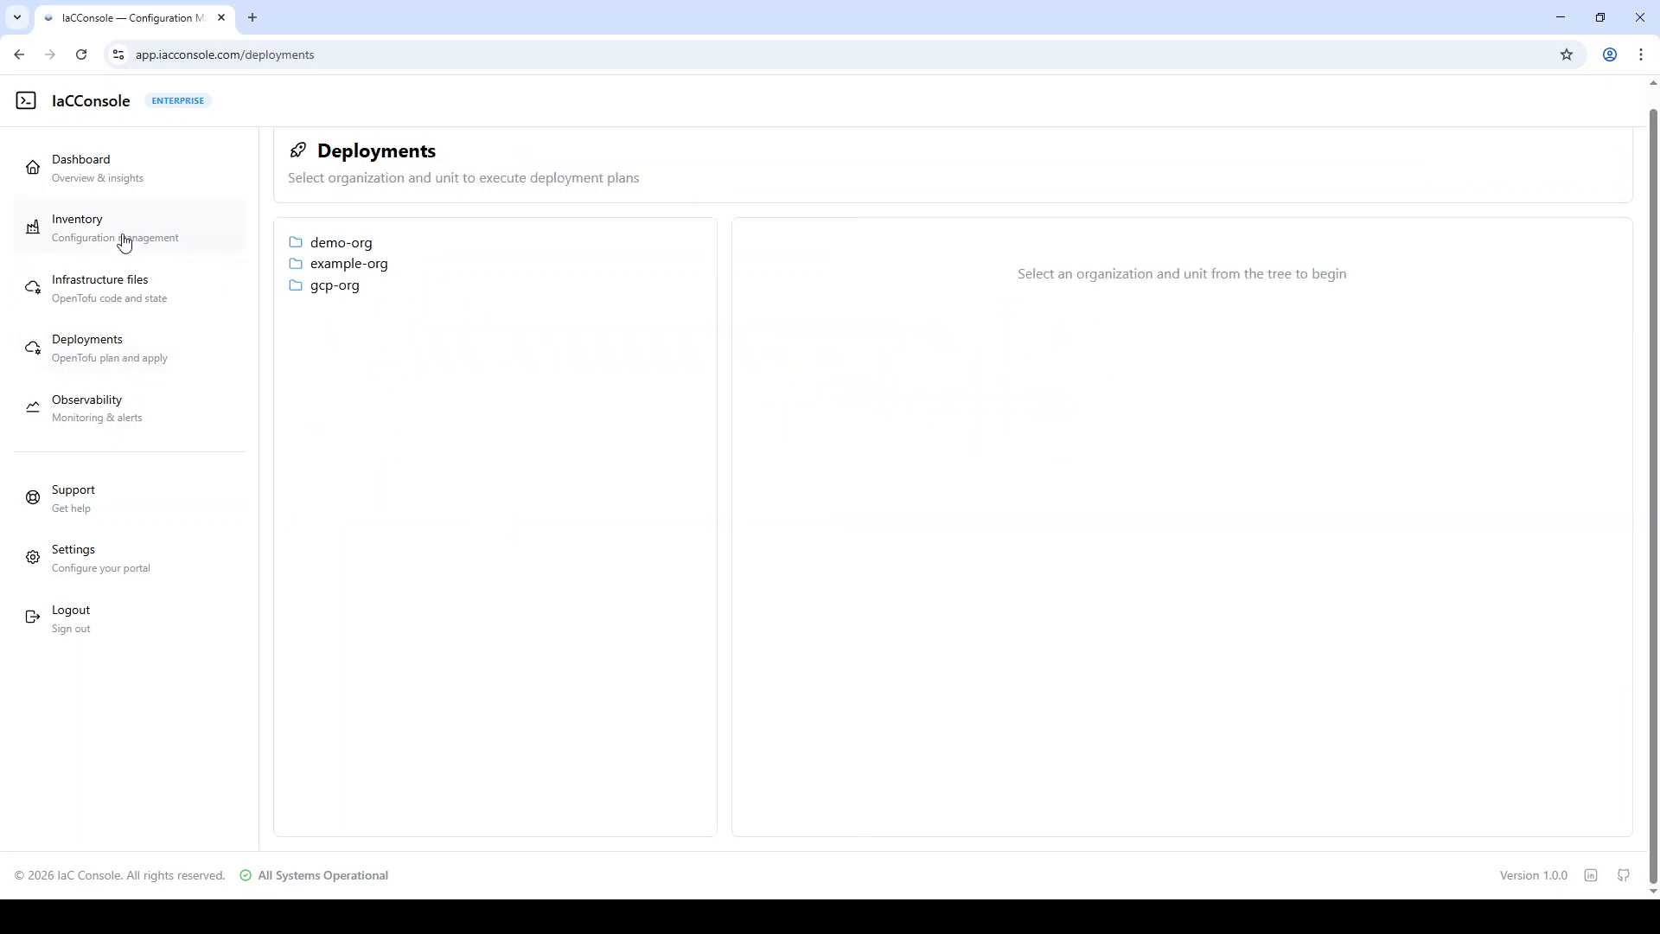
{"action": "left_click", "coordinate": [135, 293]}
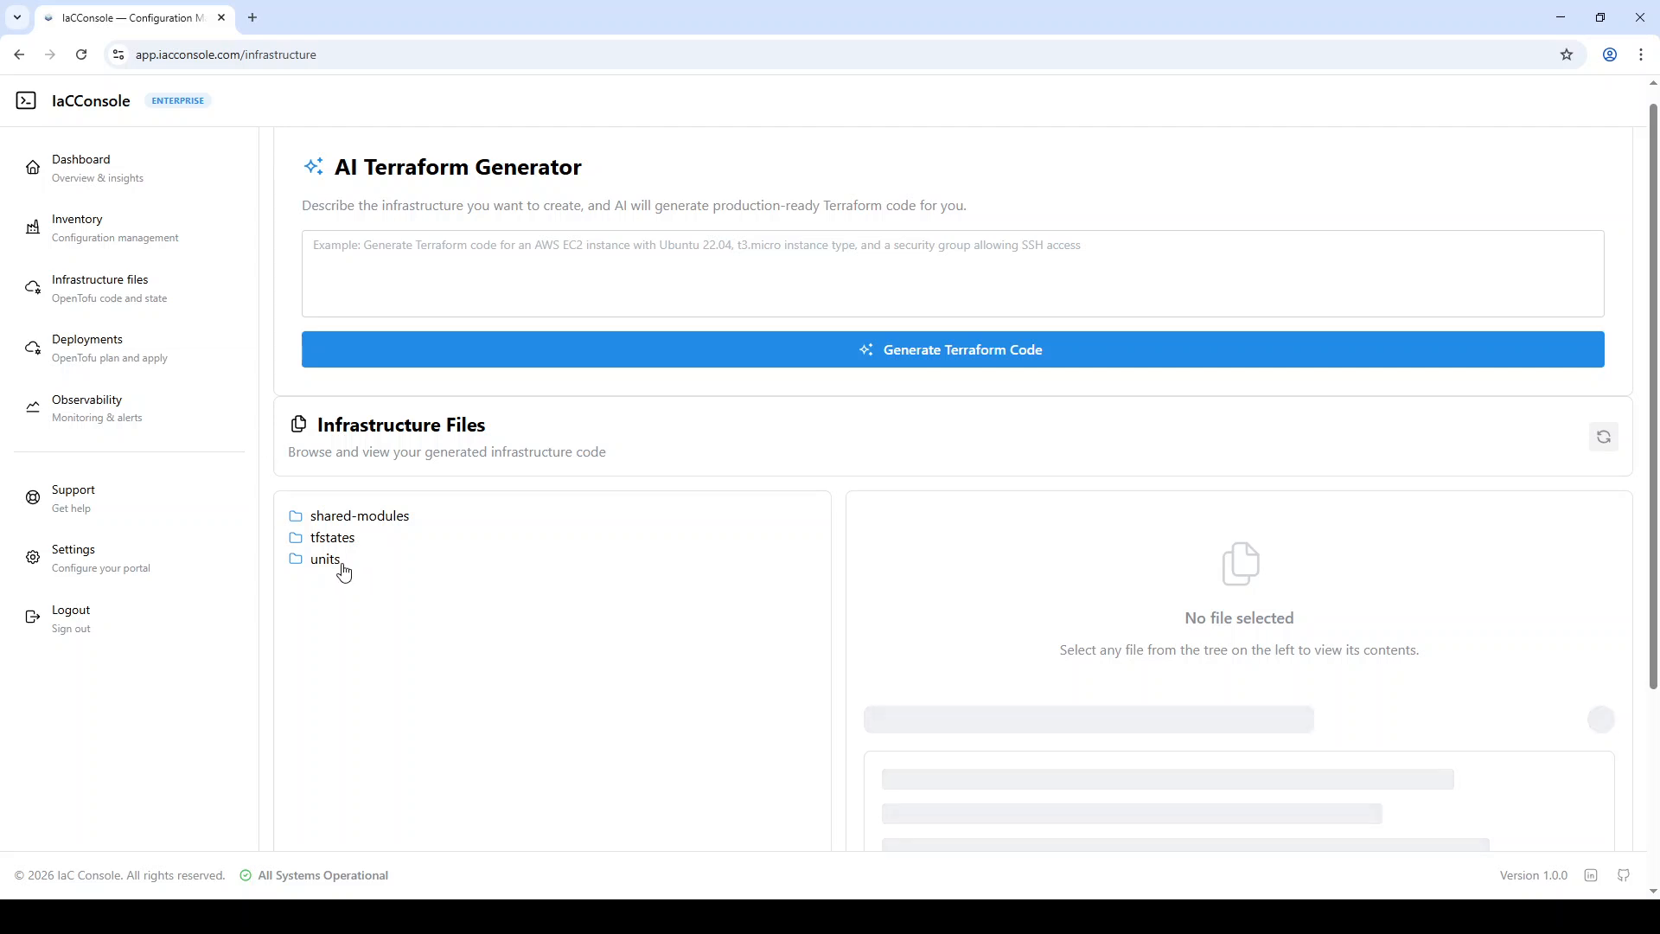
{"action": "left_click", "coordinate": [331, 564]}
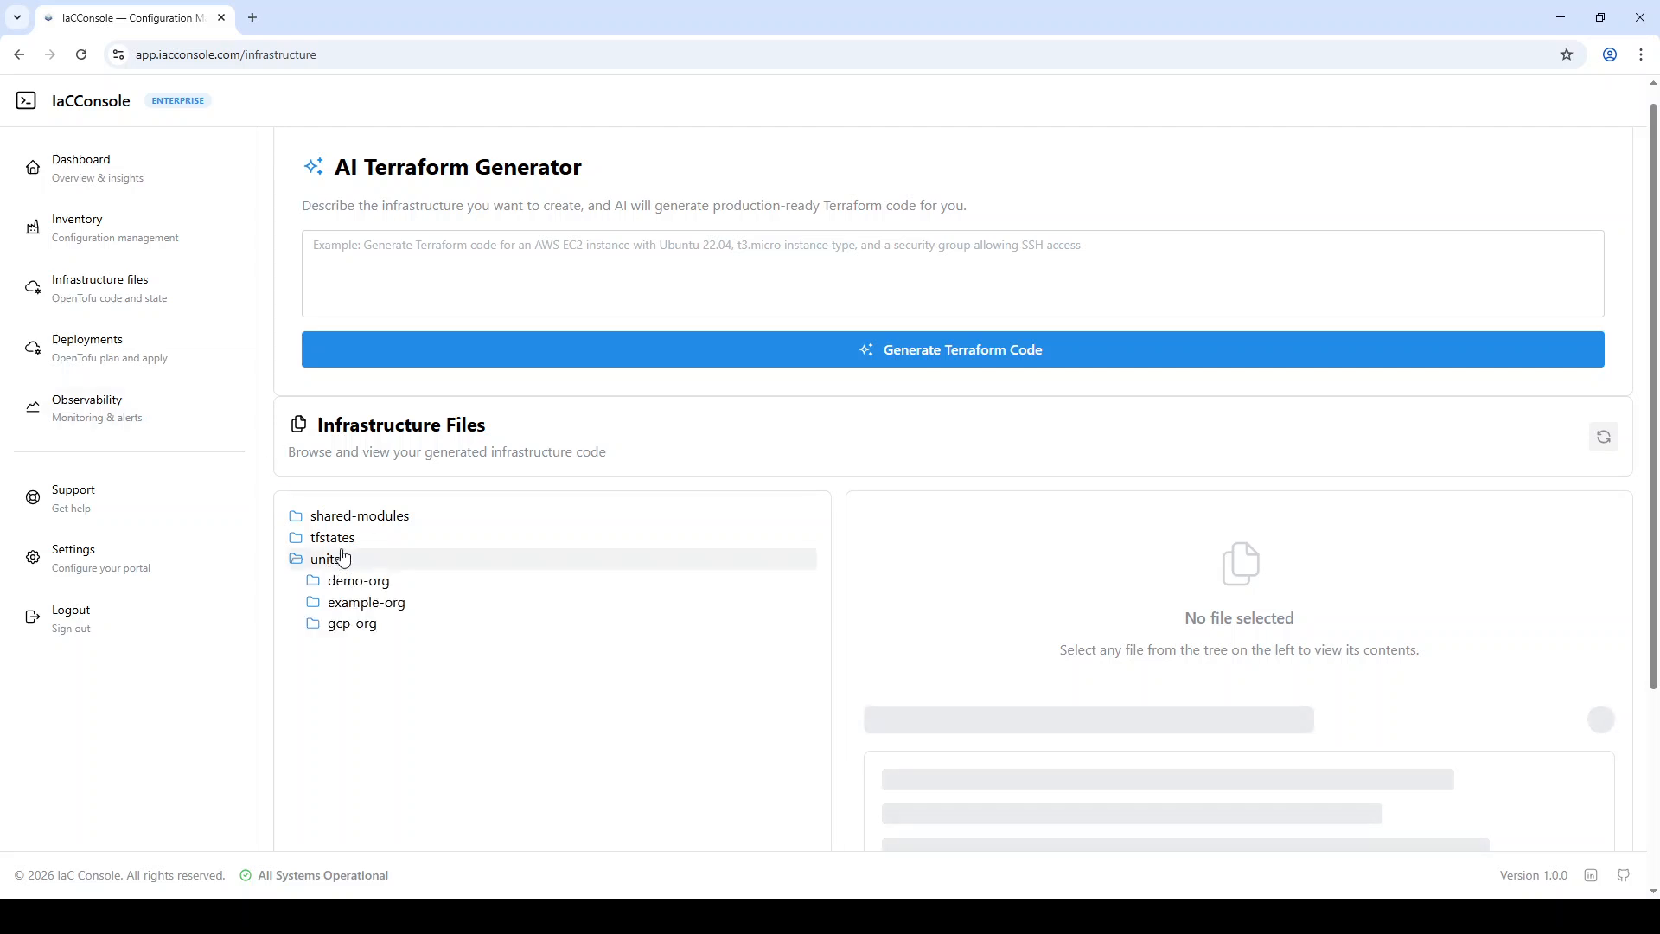
{"action": "left_click", "coordinate": [335, 541]}
{"action": "left_click", "coordinate": [393, 561]}
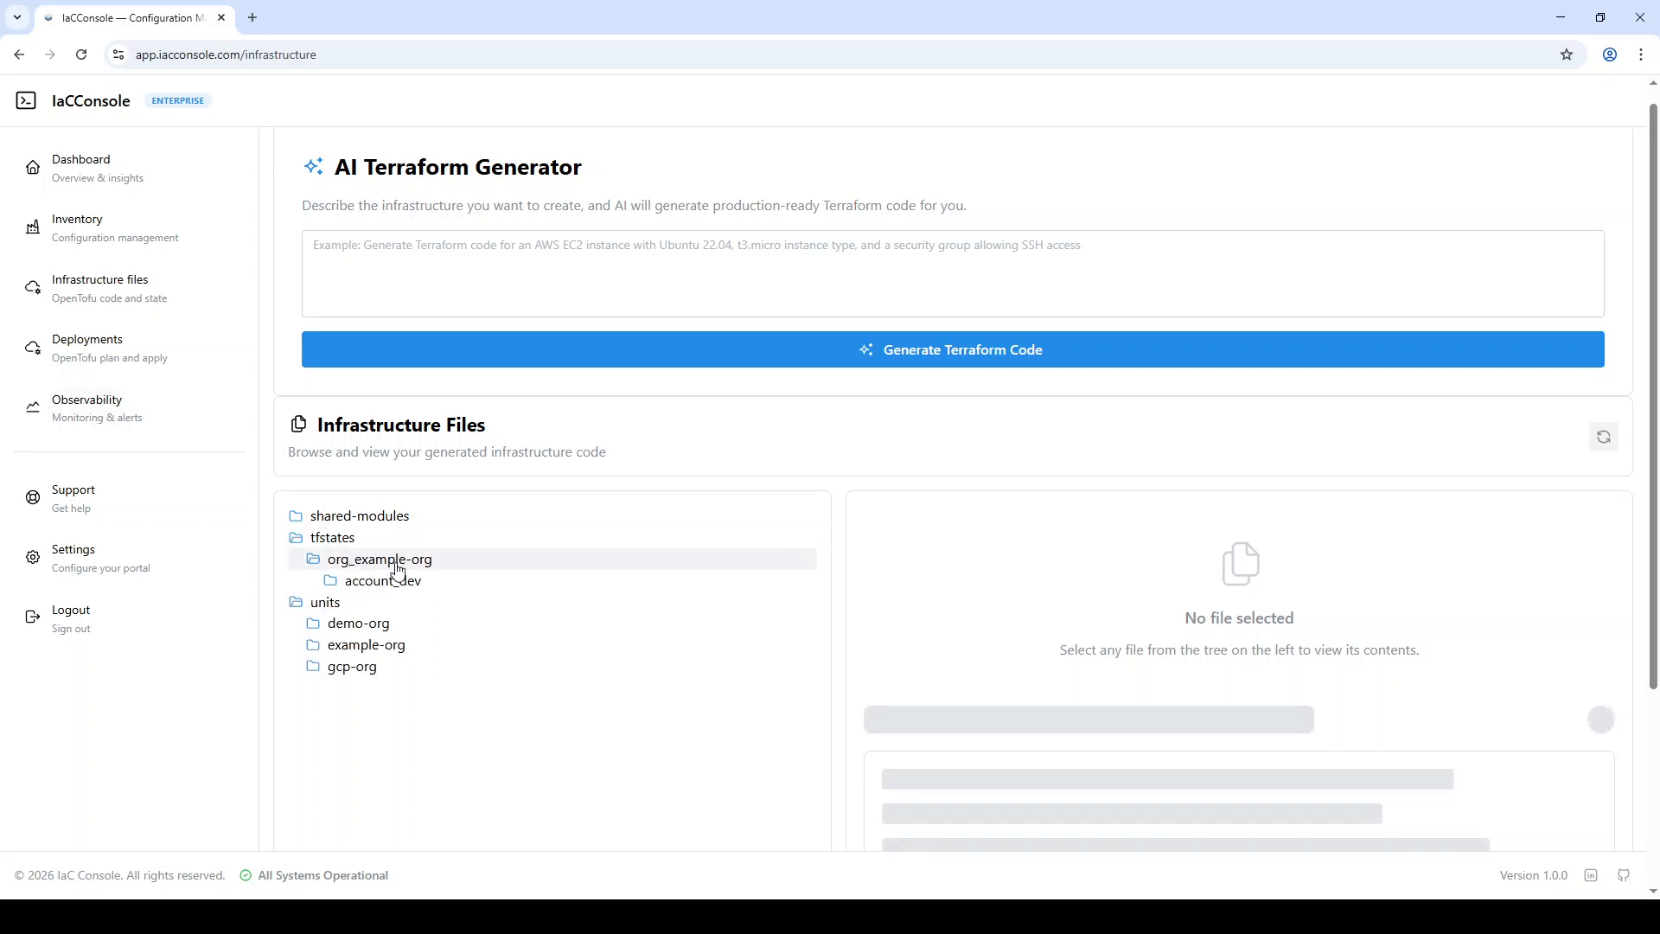
{"action": "left_click", "coordinate": [400, 582]}
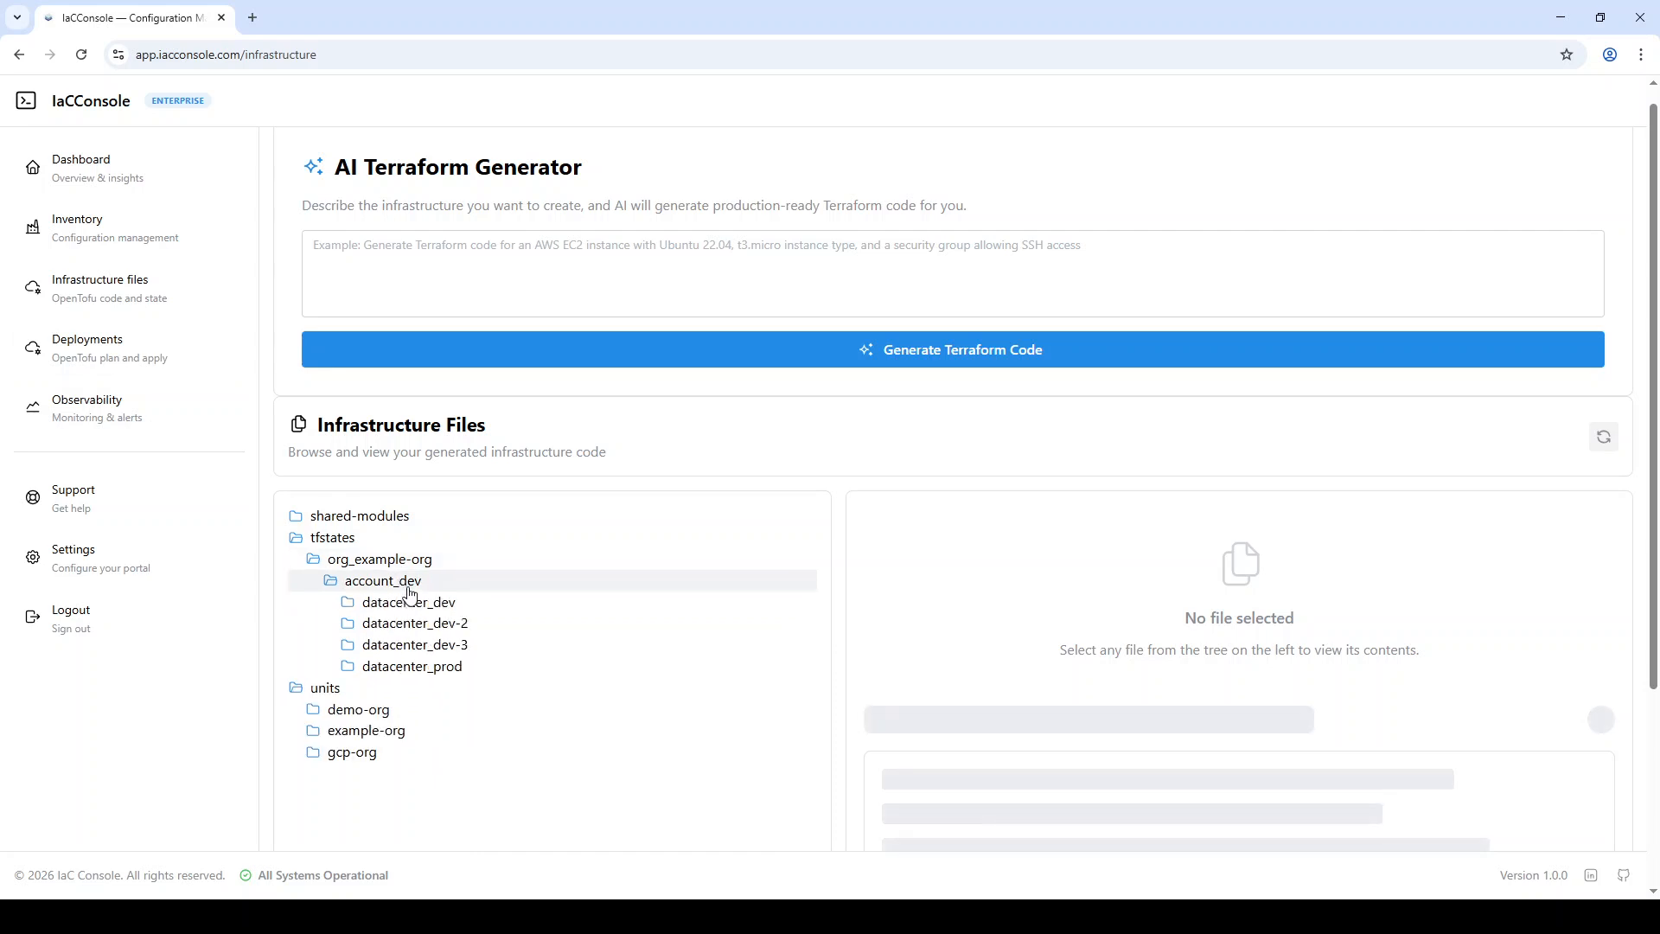
{"action": "left_click", "coordinate": [465, 646]}
{"action": "left_click", "coordinate": [450, 671]}
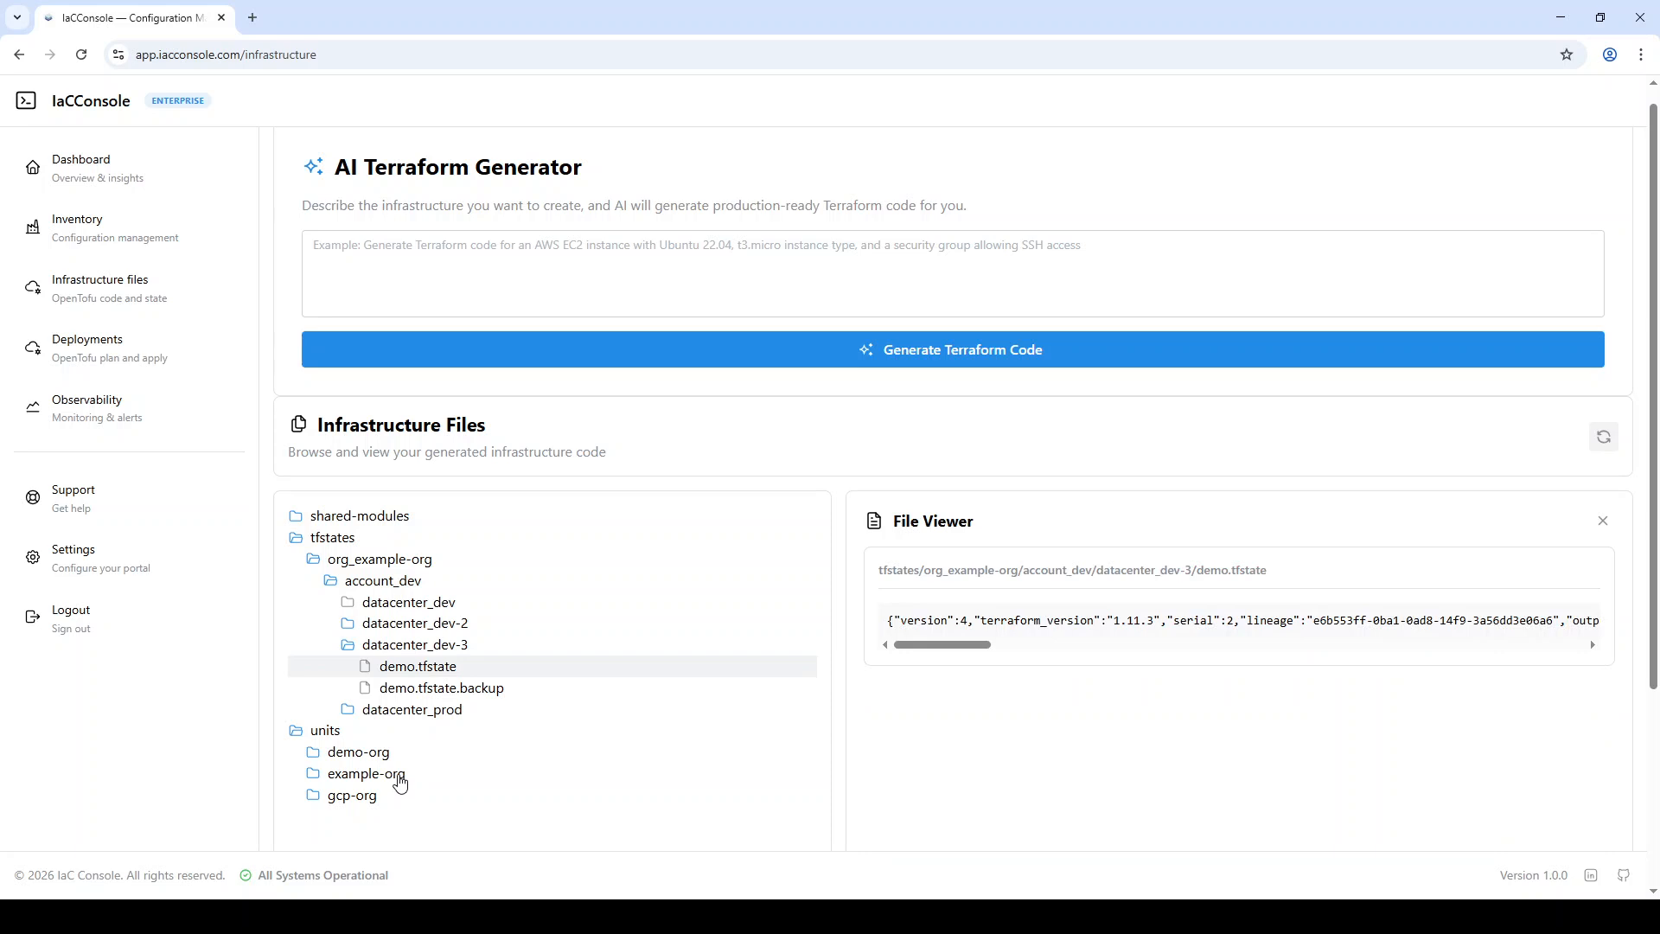
- View versions.tf in example-org's demo unit and highlight its backend "local" declaration
{"action": "left_click", "coordinate": [391, 778]}
{"action": "left_click", "coordinate": [389, 793]}
{"action": "scroll", "coordinate": [391, 791], "scroll_direction": "down", "scroll_amount": 1}
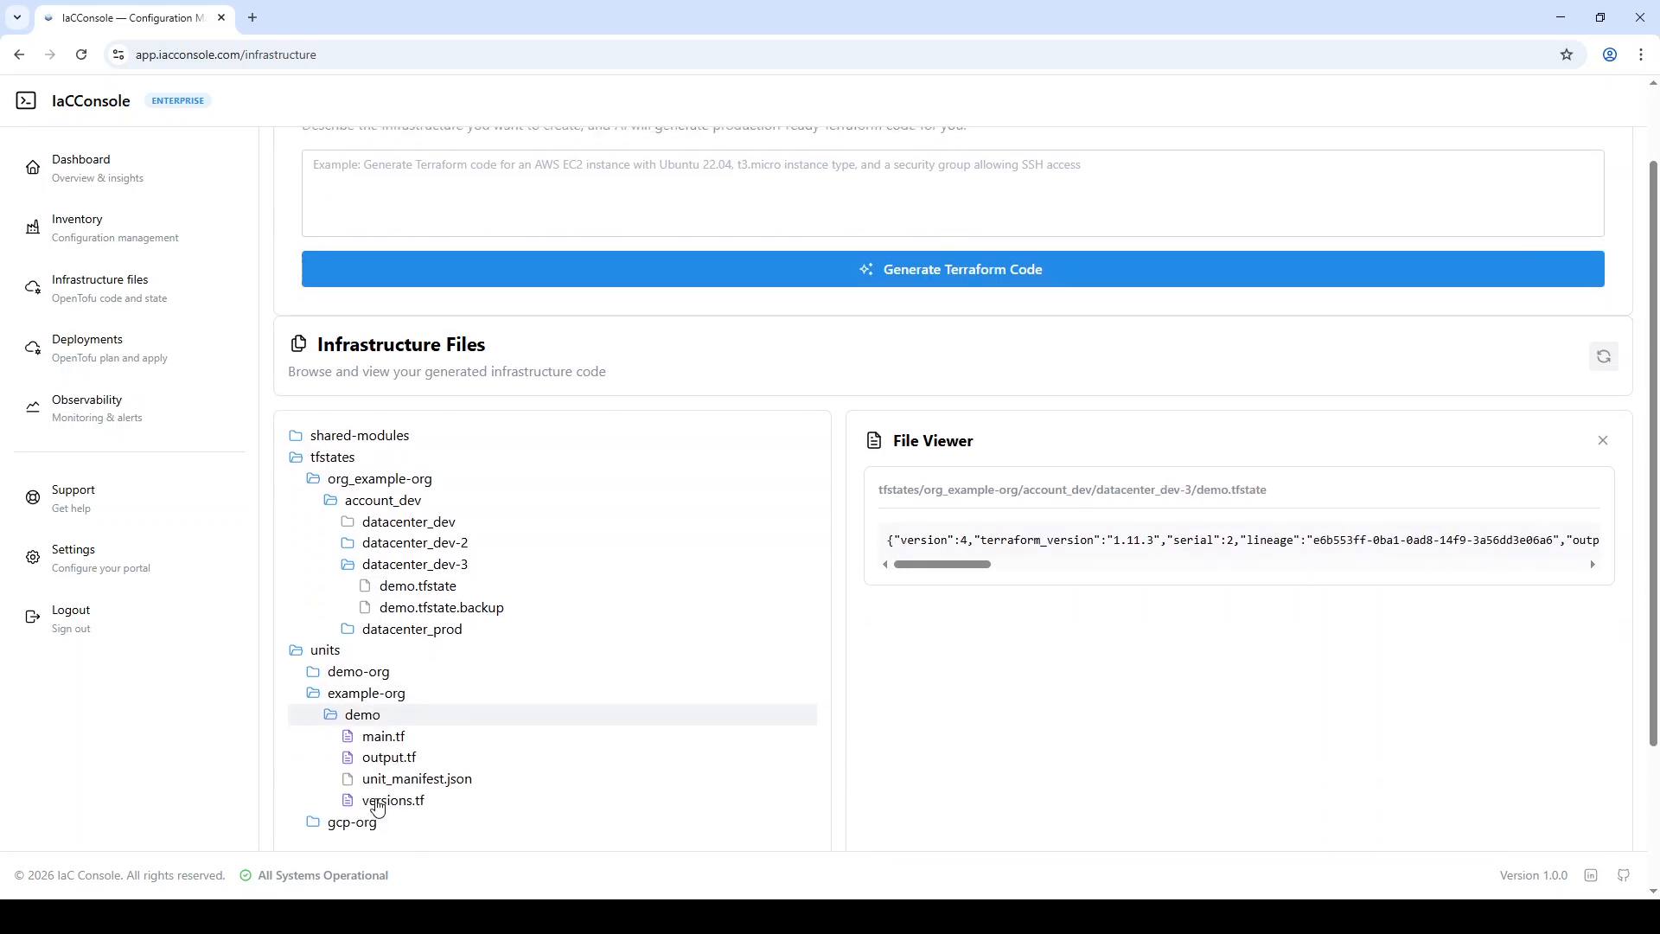
{"action": "left_click", "coordinate": [394, 783]}
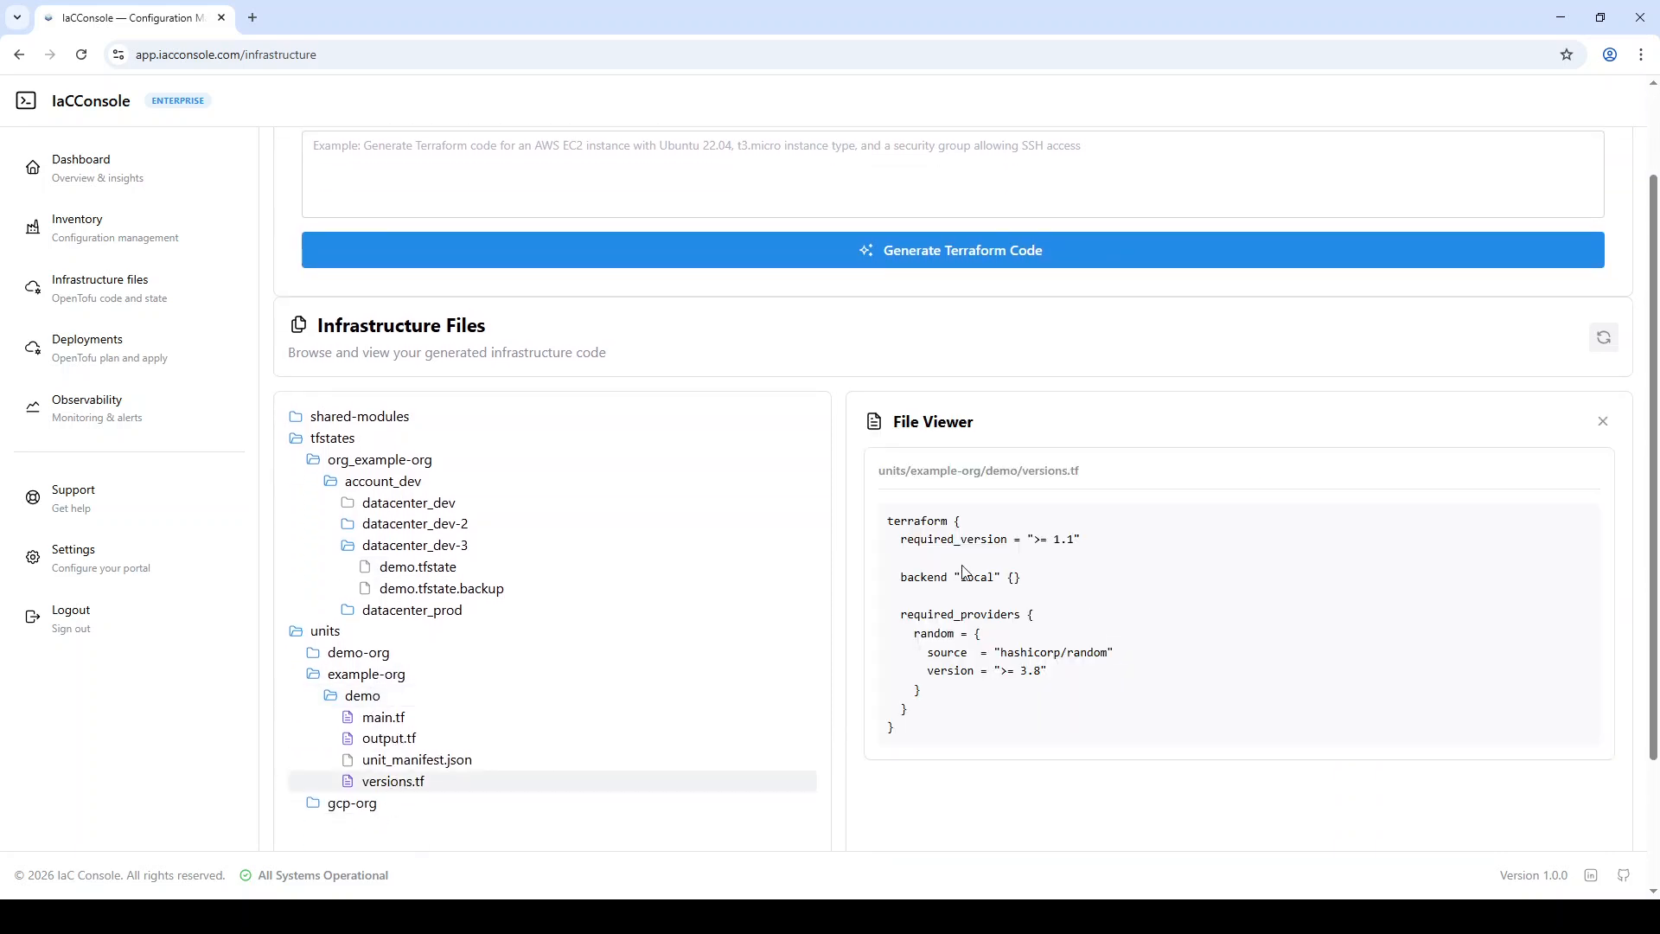
{"action": "left_click_drag", "start_coordinate": [909, 579], "coordinate": [1037, 588]}
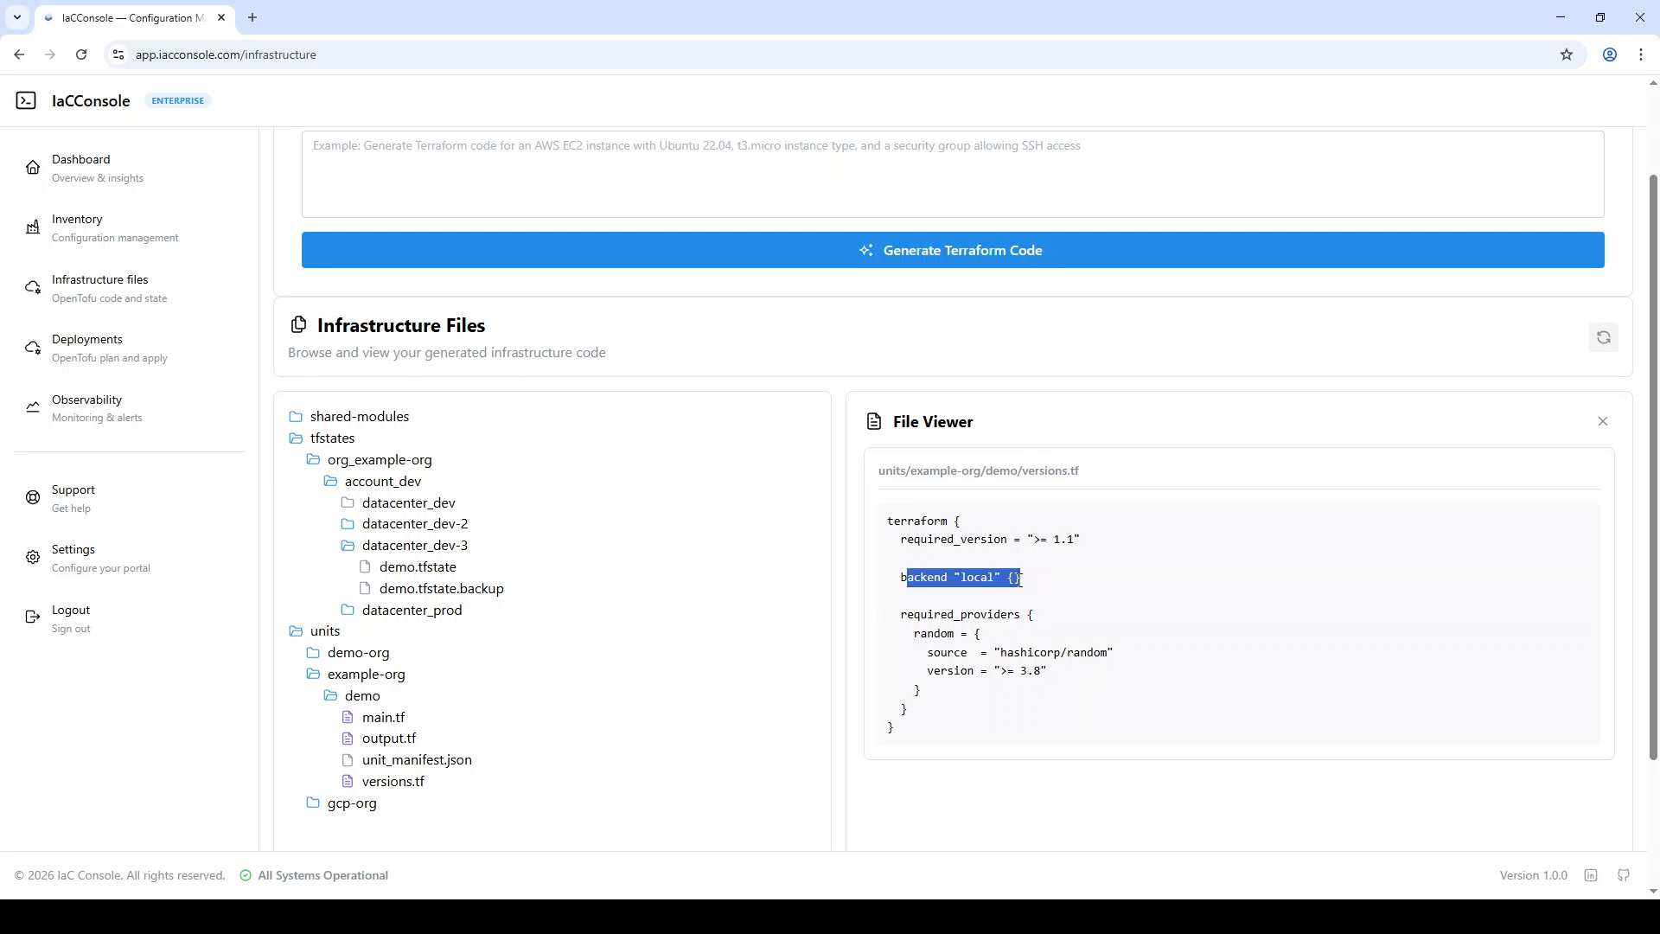
{"action": "left_click", "coordinate": [1024, 577]}
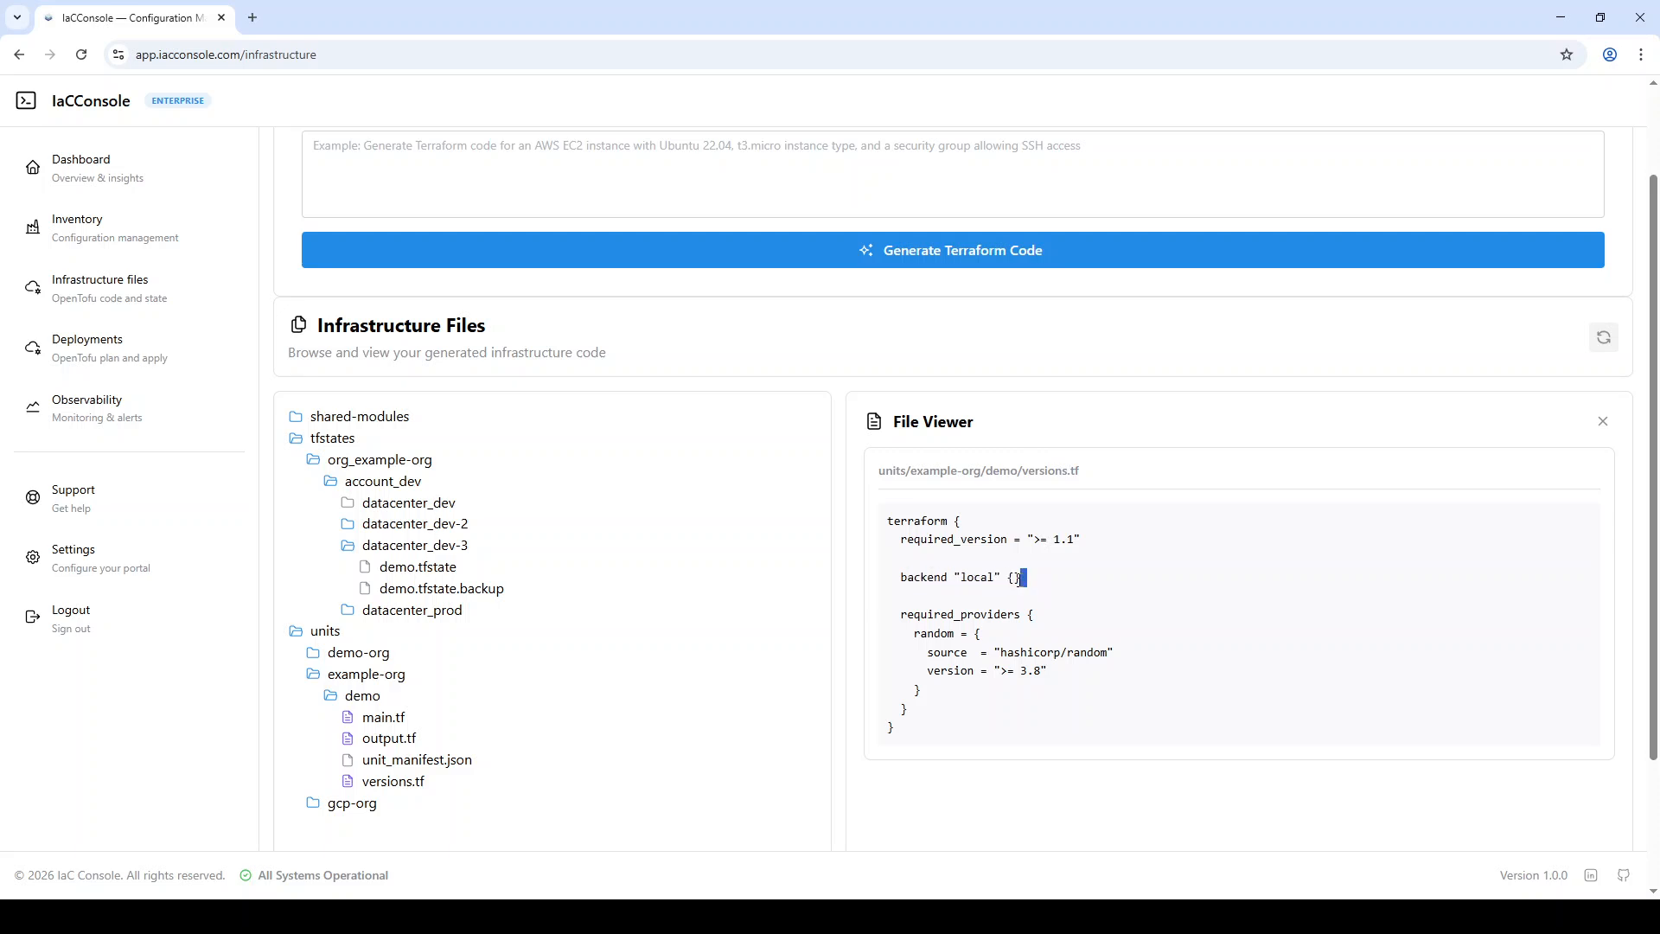
{"action": "double_click", "coordinate": [1011, 577]}
{"action": "left_click", "coordinate": [1045, 579]}
- Review the dev-3 demo.tfstate file alongside the demo unit's main.tf and versions.tf code
{"action": "left_click", "coordinate": [435, 569]}
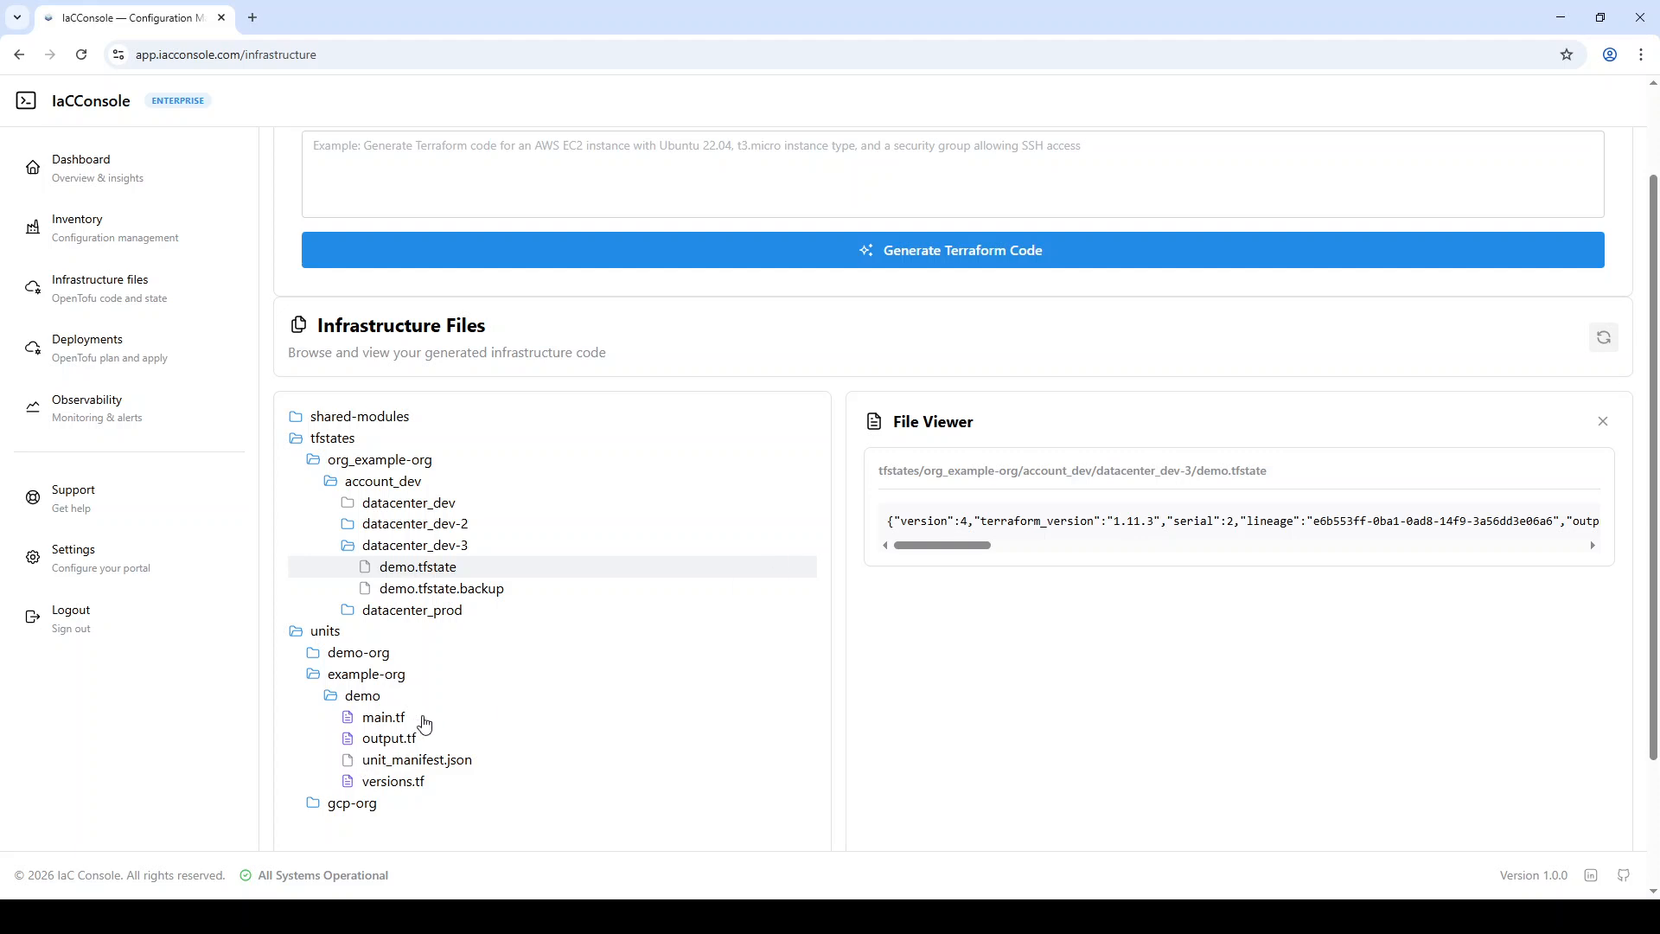
{"action": "left_click", "coordinate": [422, 721]}
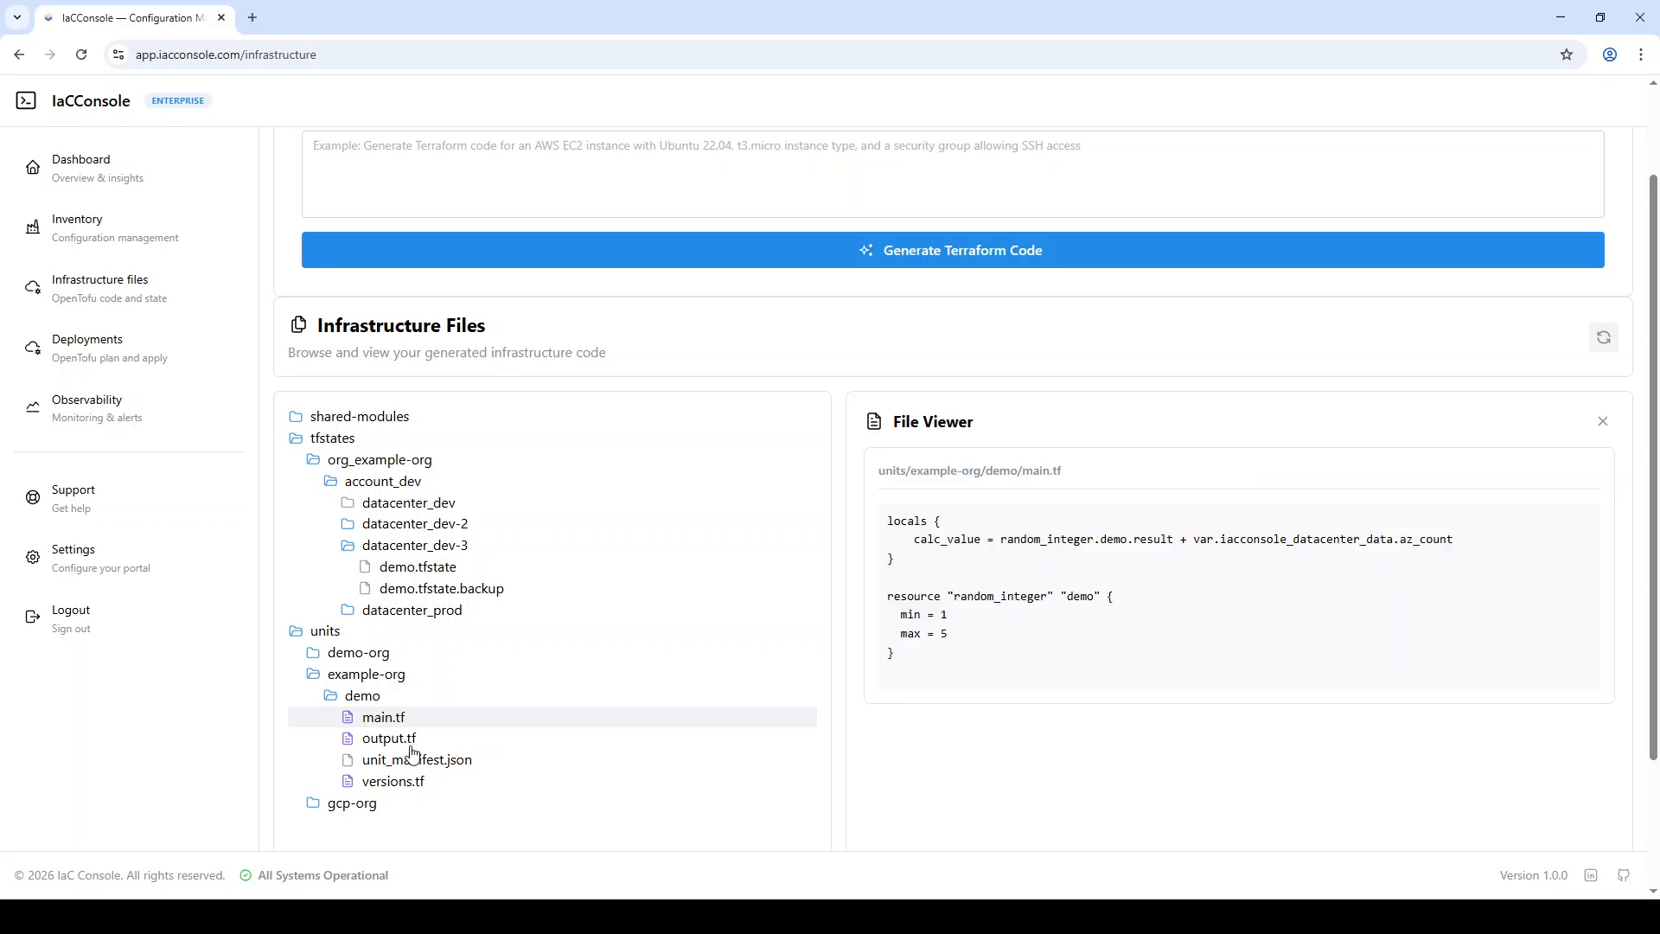
{"action": "left_click", "coordinate": [438, 785]}
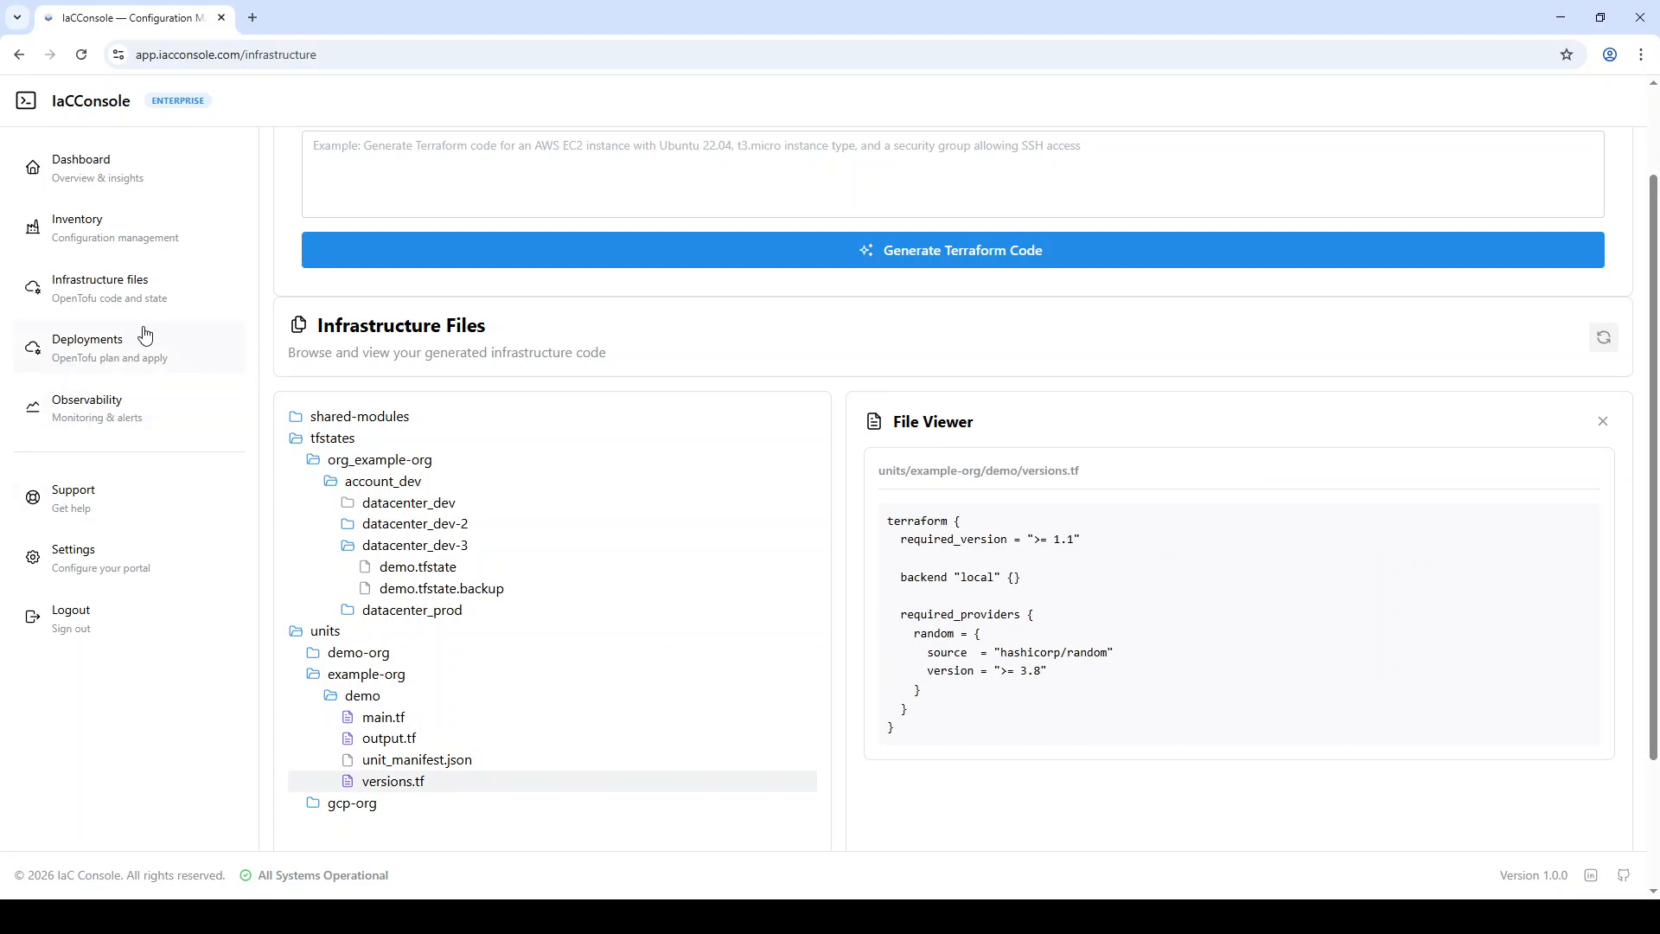
{"action": "scroll", "coordinate": [587, 540], "scroll_direction": "down", "scroll_amount": 2}
{"action": "scroll", "coordinate": [587, 540], "scroll_direction": "up", "scroll_amount": 3}
{"action": "scroll", "coordinate": [587, 540], "scroll_direction": "up", "scroll_amount": 1}
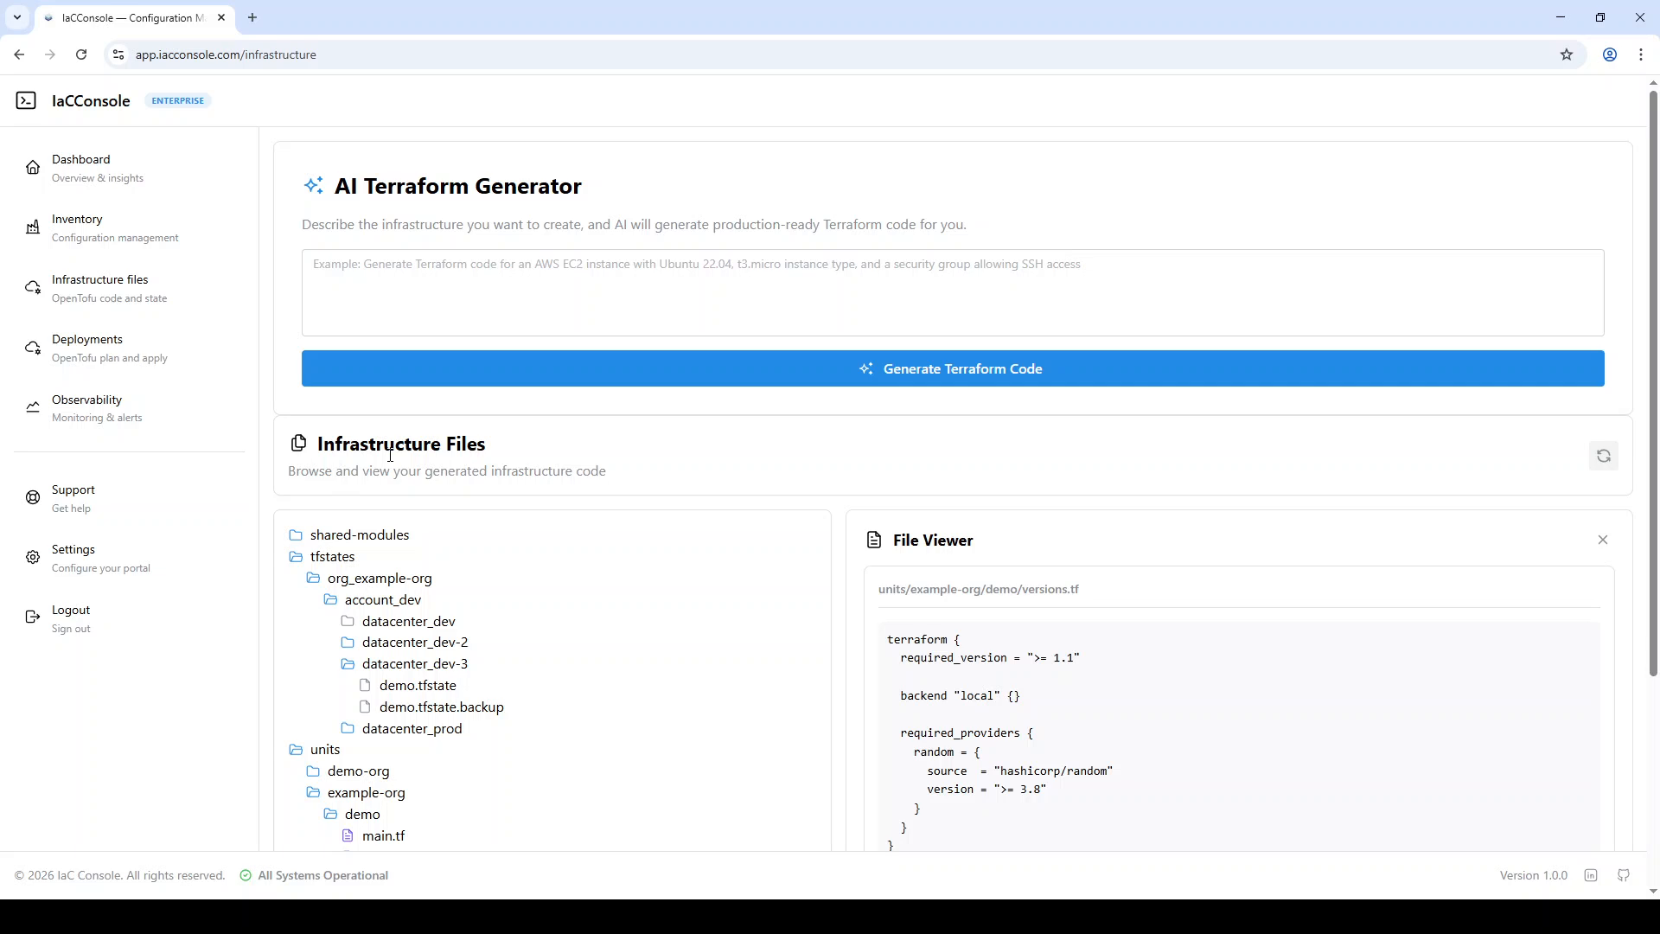
{"action": "scroll", "coordinate": [389, 455], "scroll_direction": "down", "scroll_amount": 1}
{"action": "scroll", "coordinate": [389, 455], "scroll_direction": "up", "scroll_amount": 1}
- Return to the dimension inventory and log out of the demo console
{"action": "left_click", "coordinate": [134, 179]}
{"action": "left_click", "coordinate": [129, 232]}
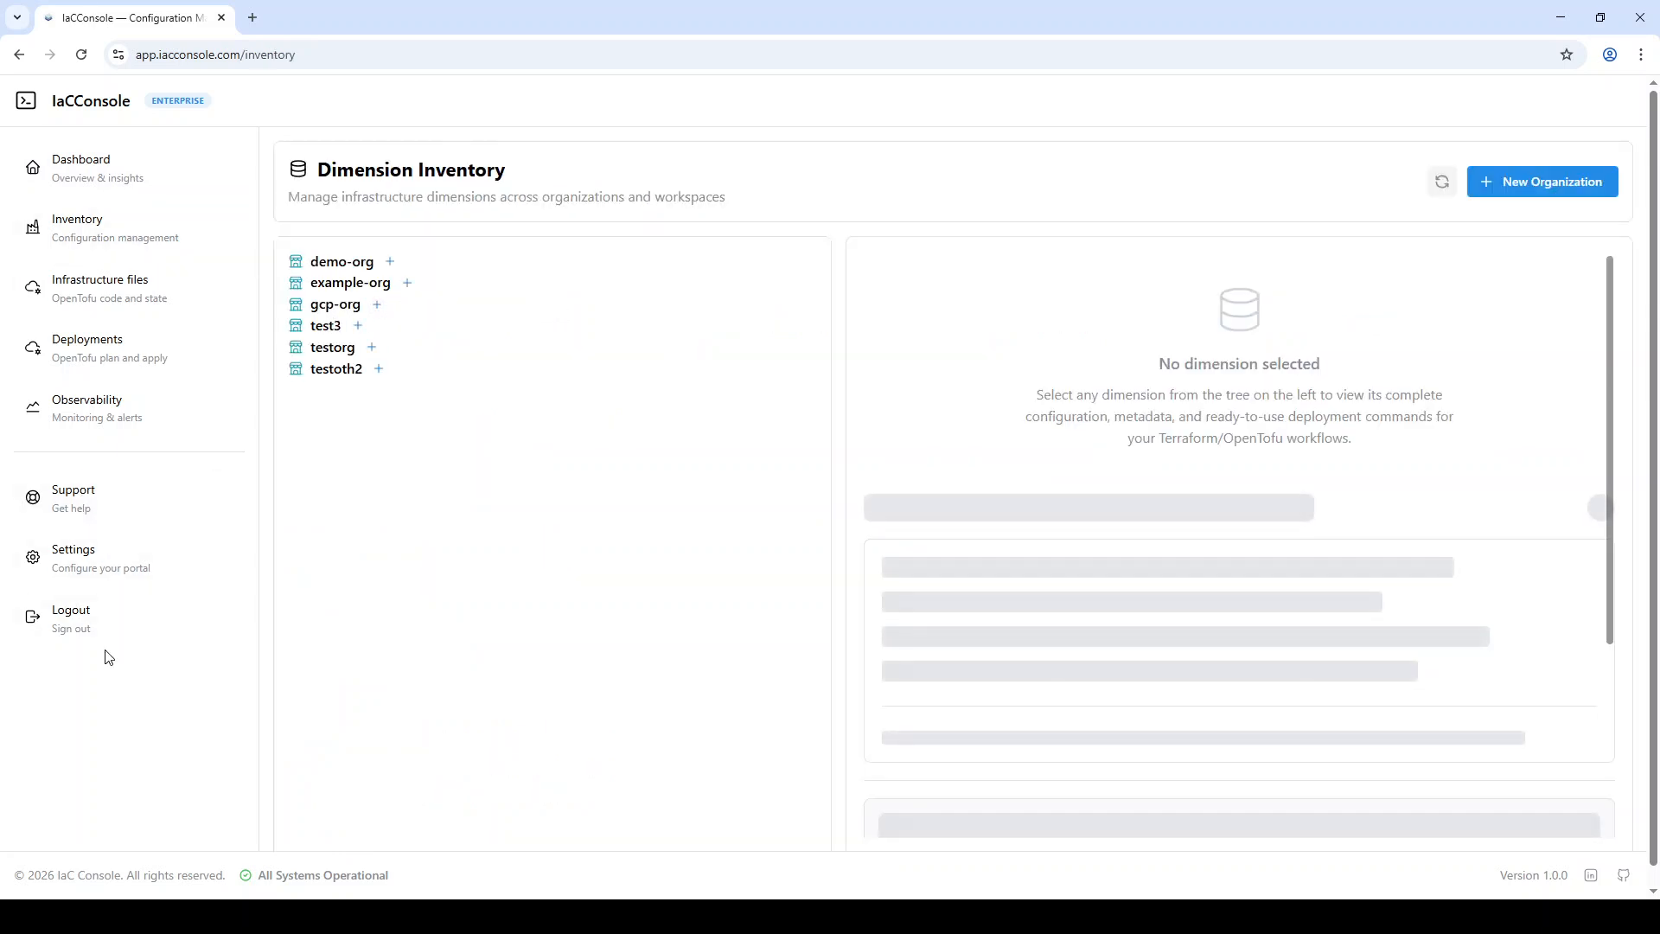
{"action": "left_click", "coordinate": [144, 627]}
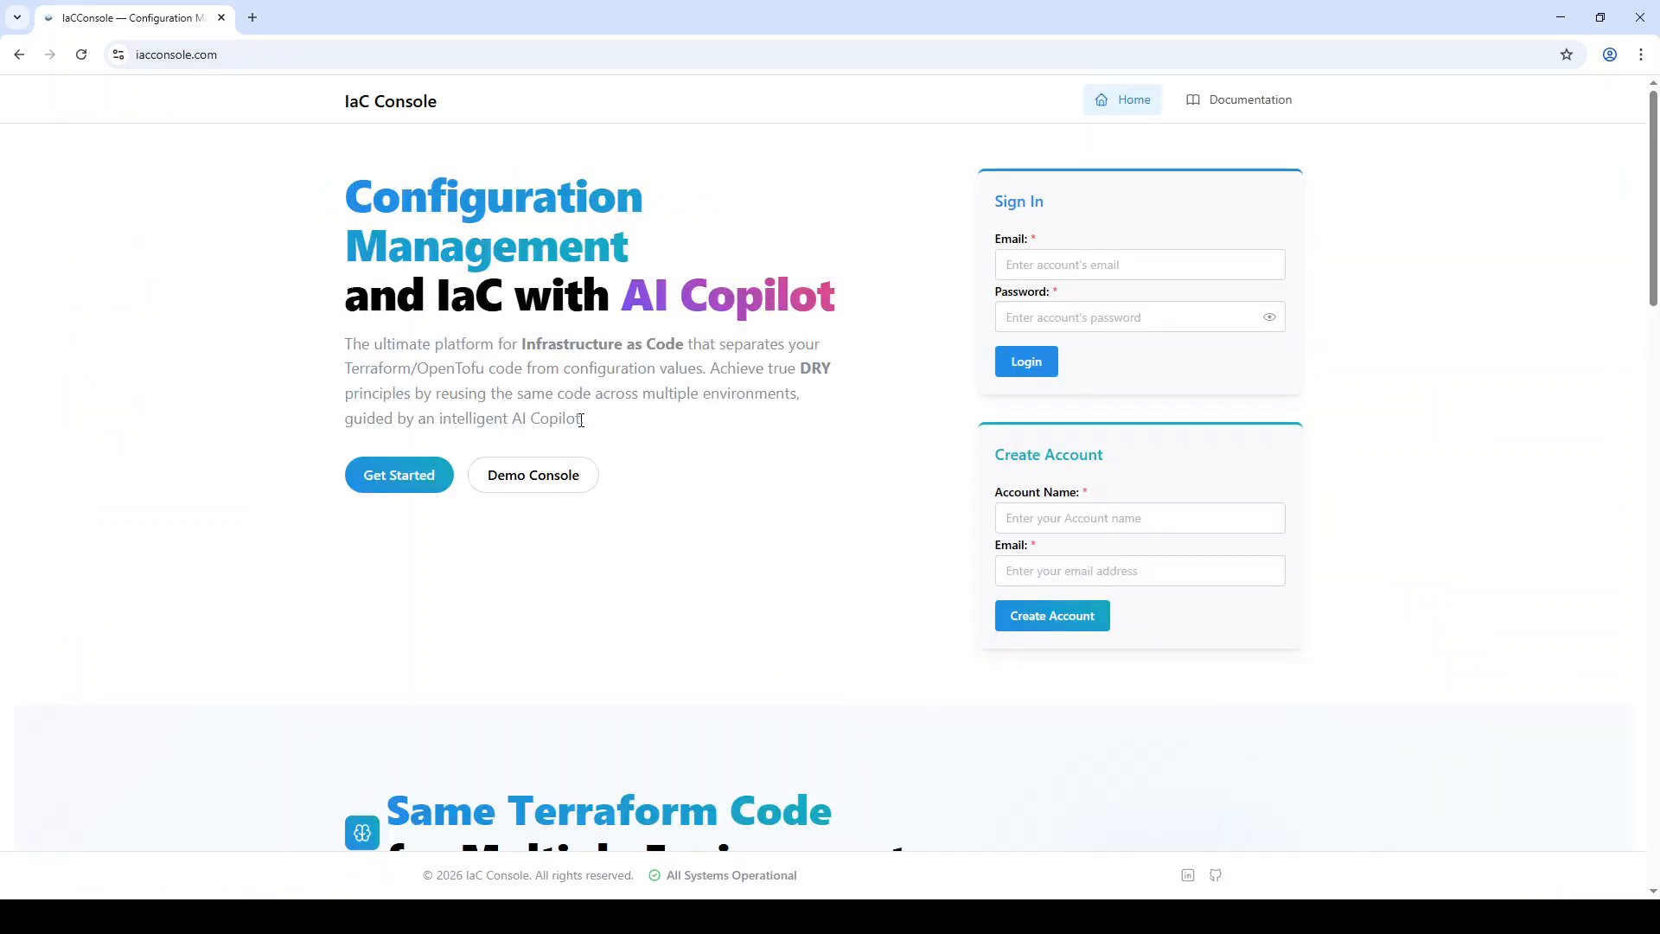
- Show the home page's account creation and sign-in fields, and enter the demo console without an account
{"action": "left_click", "coordinate": [1082, 507]}
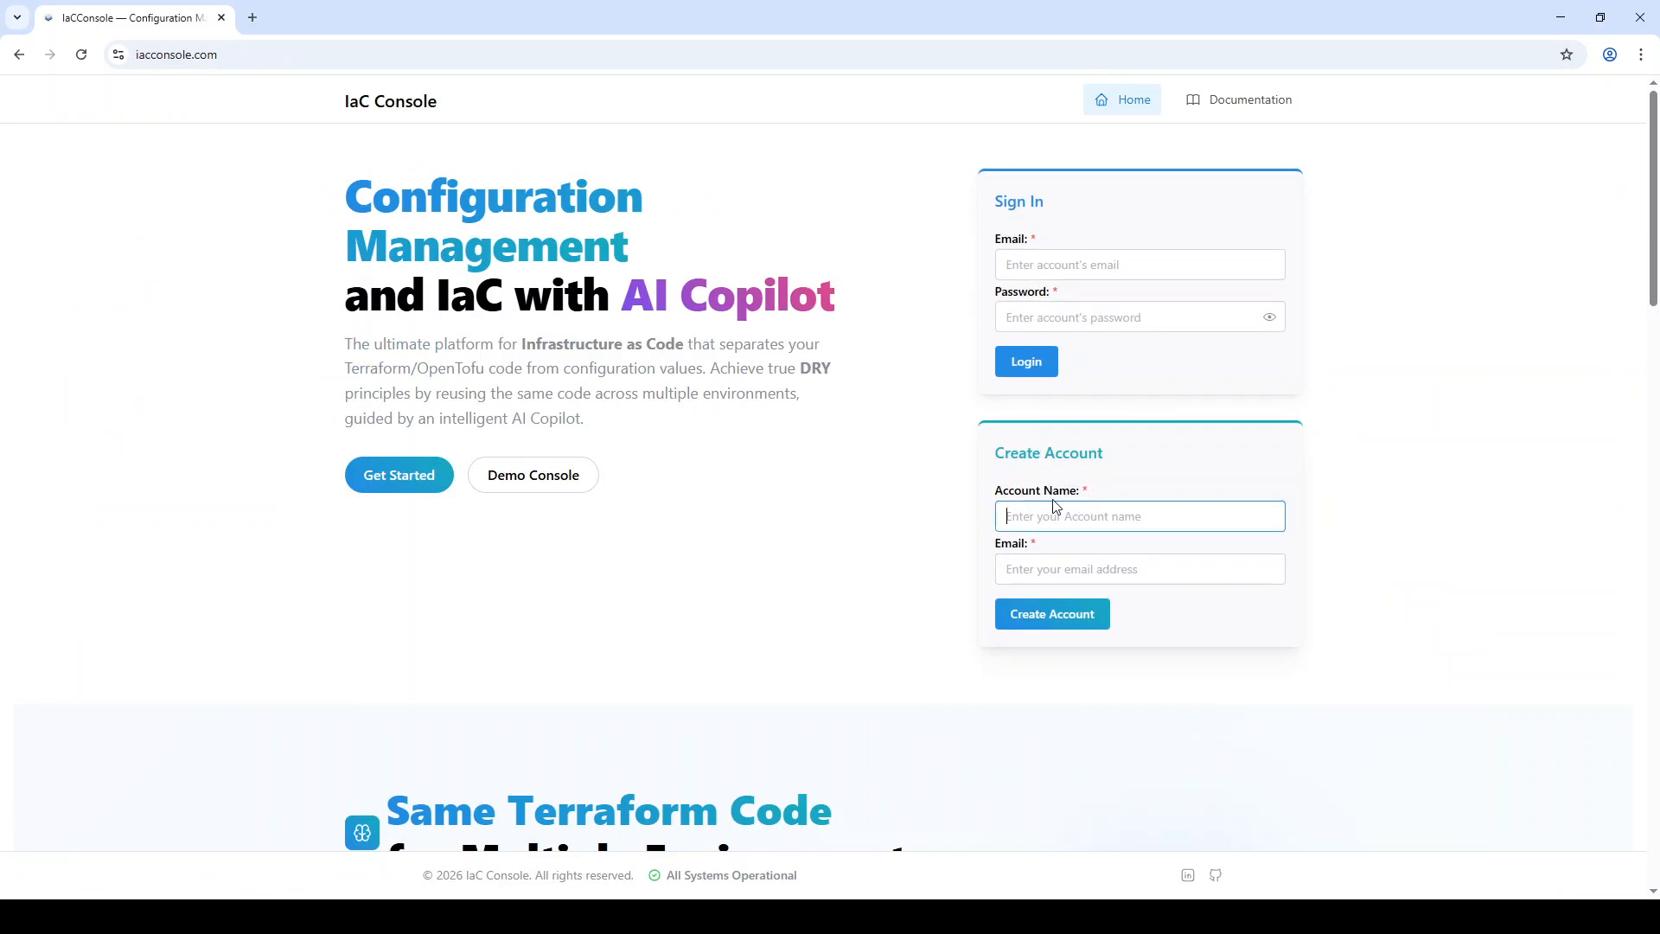
{"action": "left_click", "coordinate": [1066, 581]}
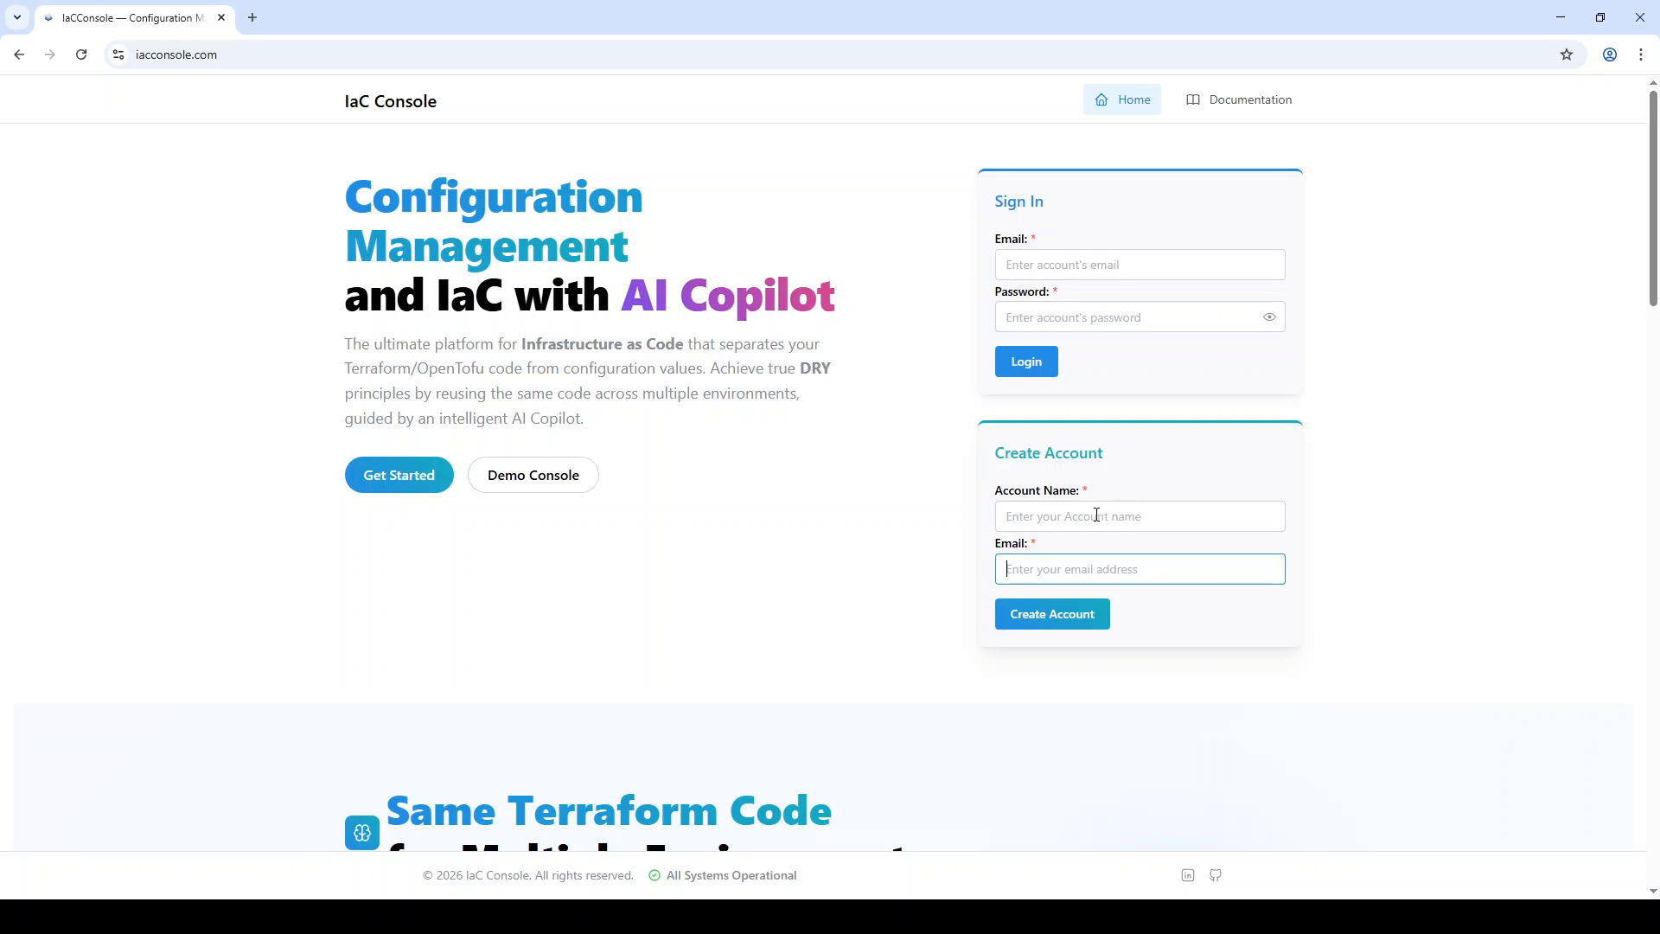
{"action": "left_click", "coordinate": [1034, 260]}
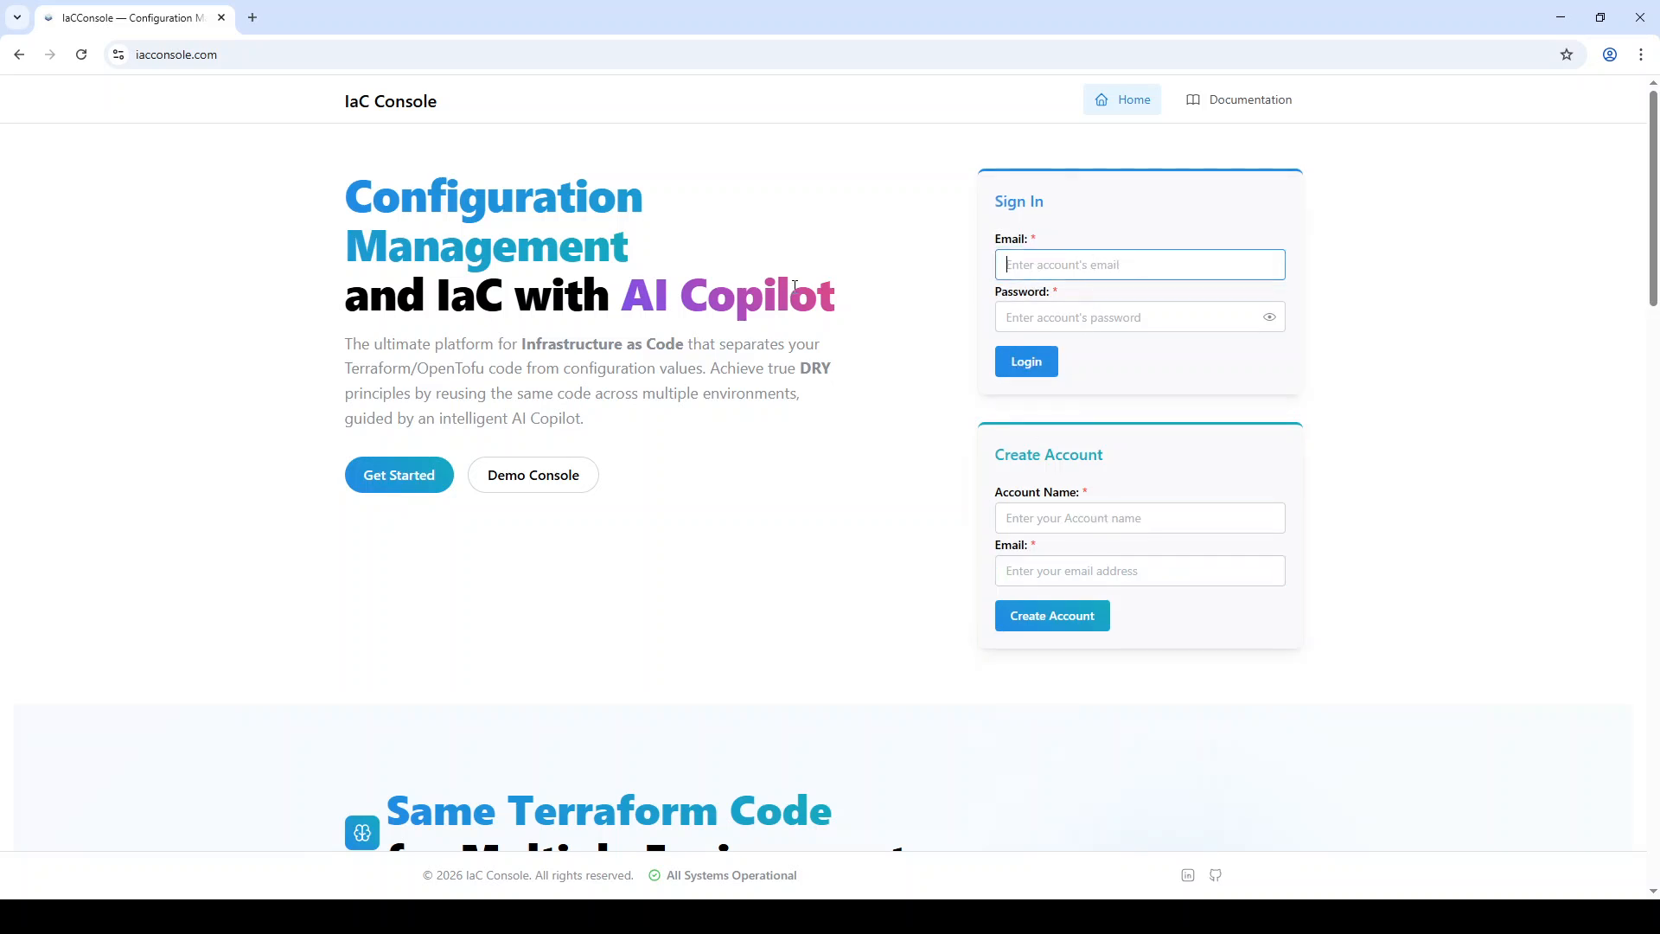
{"action": "left_click", "coordinate": [543, 478]}
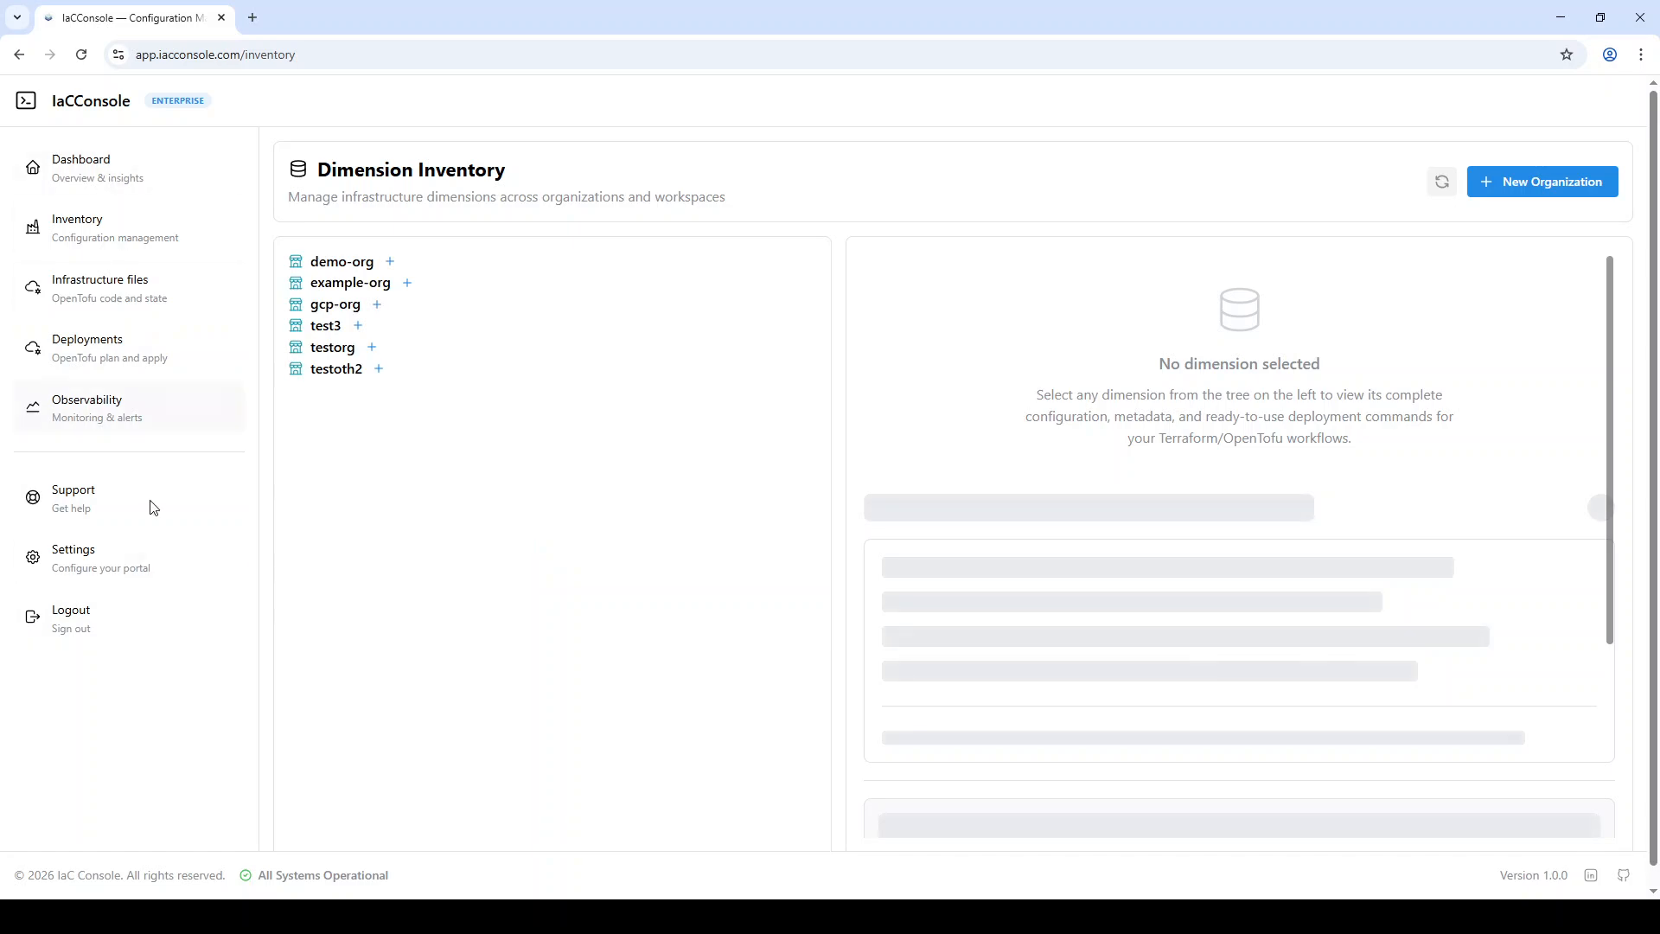
- Log out of the demo console and examine the home page's contact options and pricing plans
{"action": "left_click", "coordinate": [142, 621]}
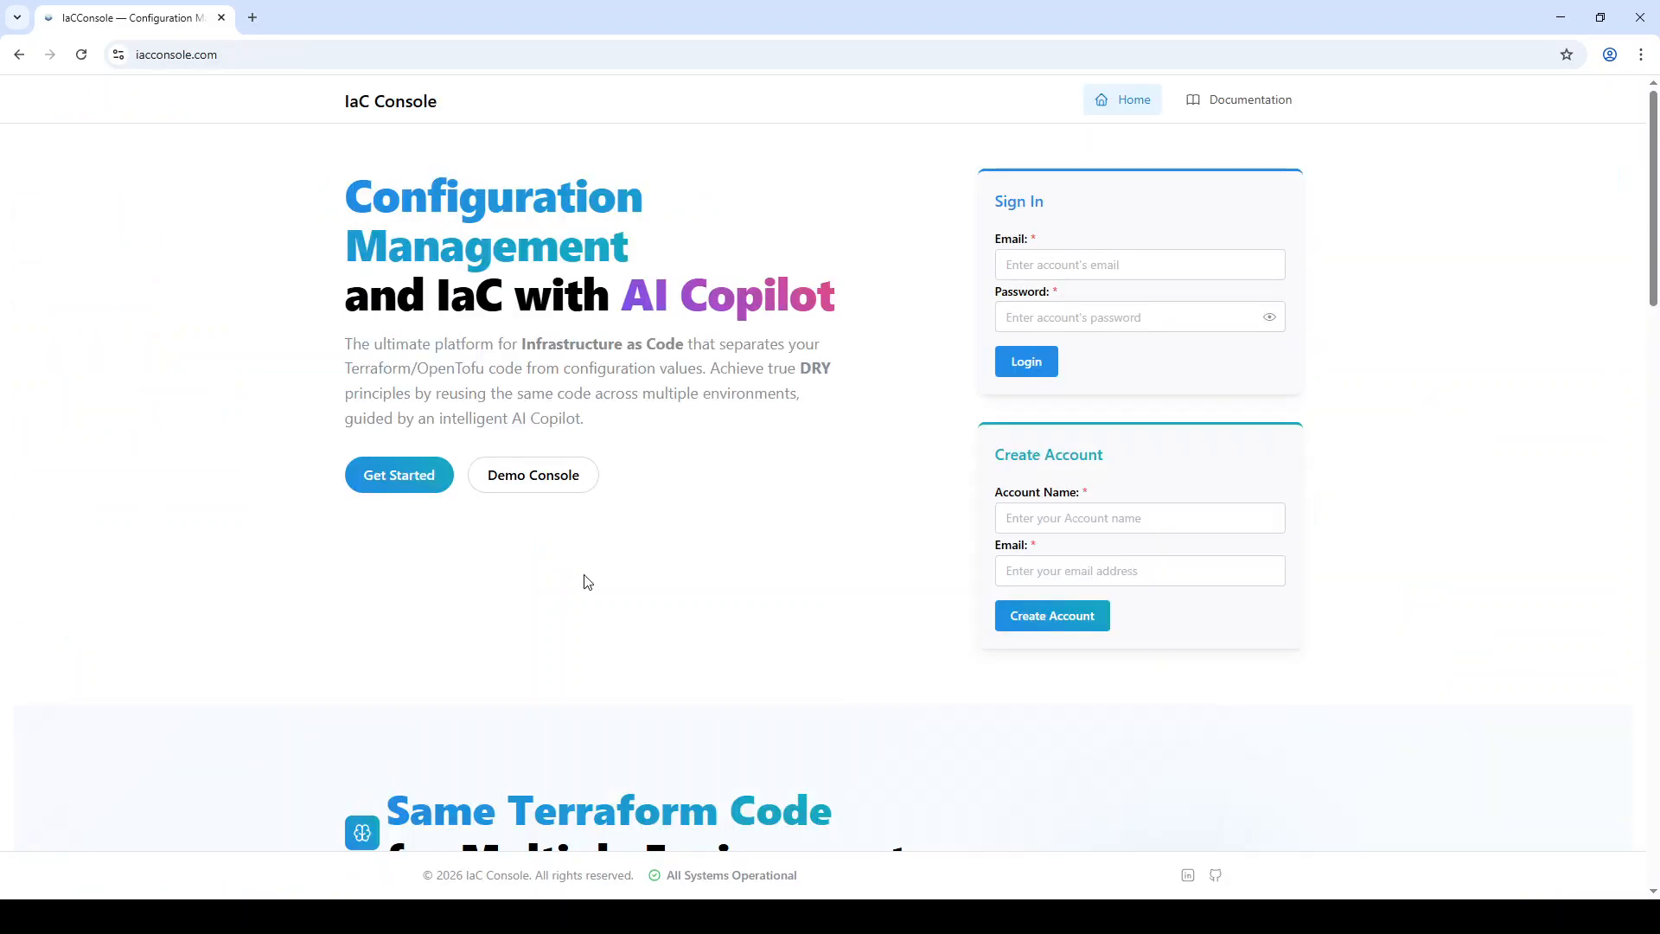
{"action": "scroll", "coordinate": [587, 582], "scroll_direction": "down", "scroll_amount": 20}
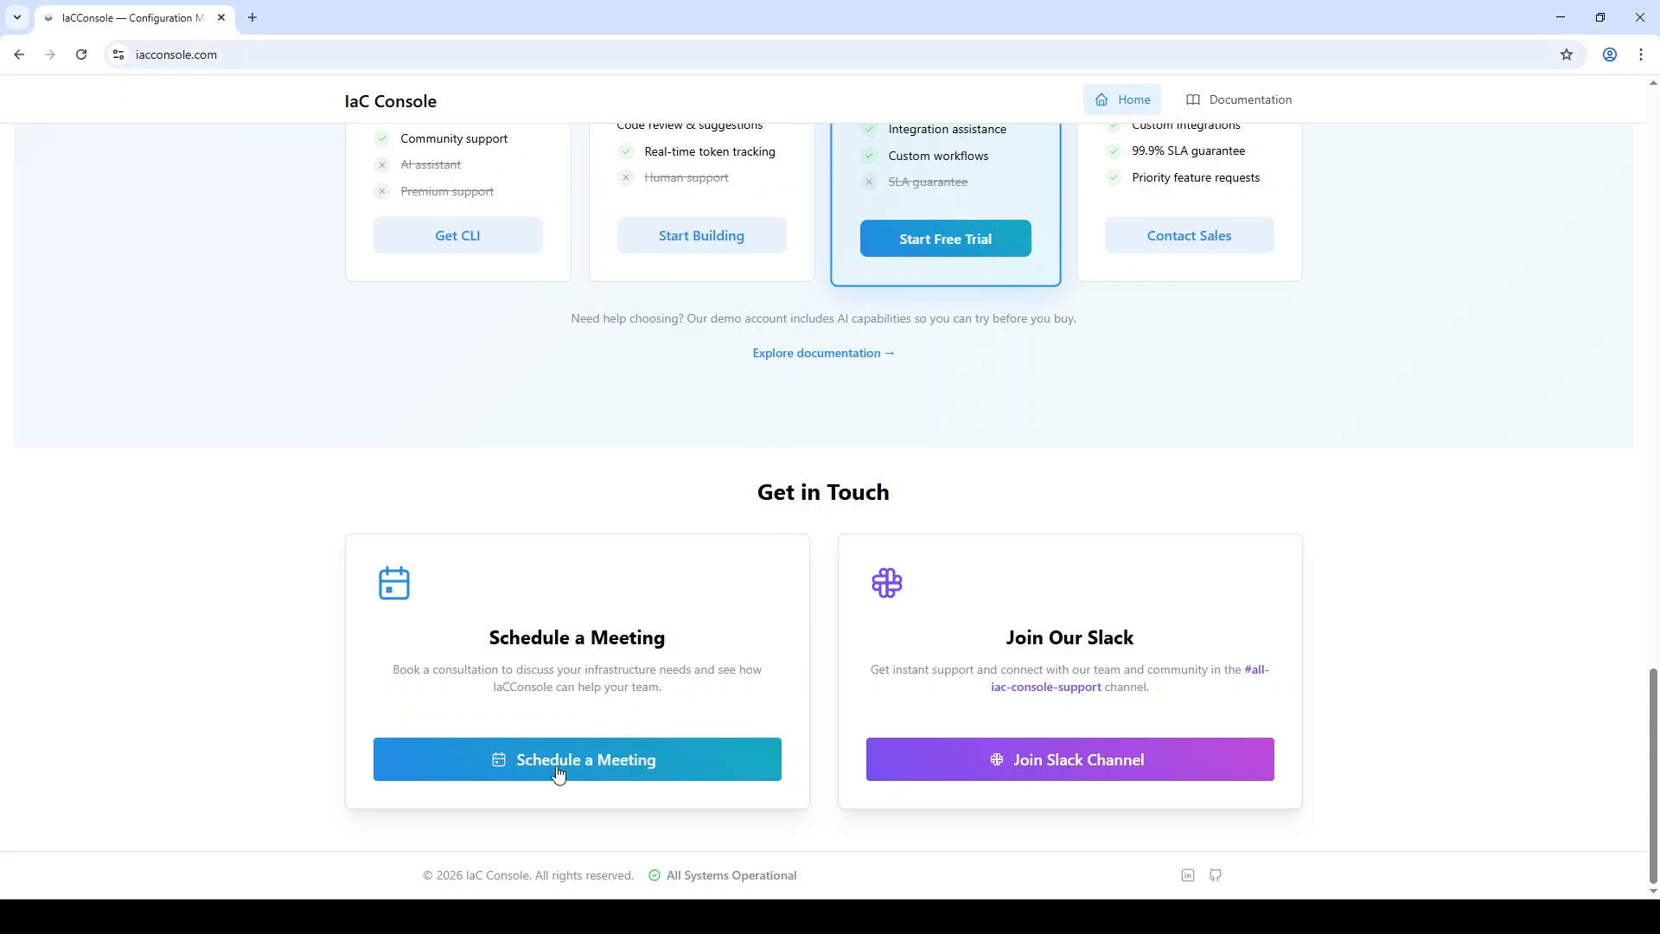
{"action": "scroll", "coordinate": [558, 772], "scroll_direction": "up", "scroll_amount": 5}
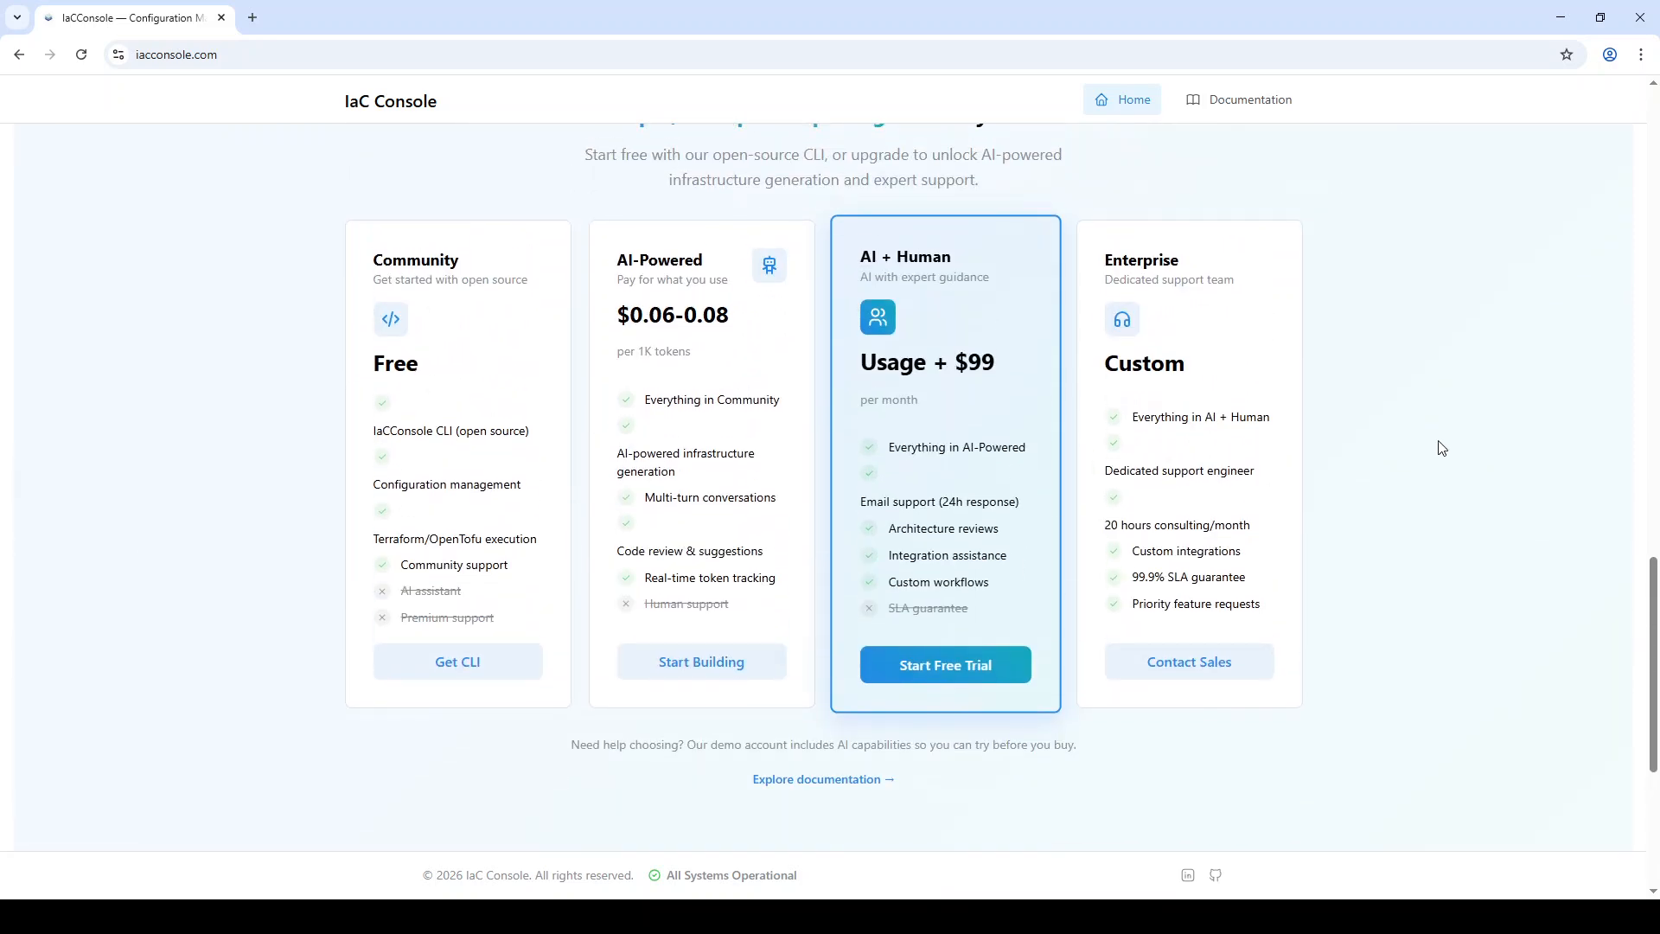
{"action": "scroll", "coordinate": [1442, 447], "scroll_direction": "up", "scroll_amount": 1}
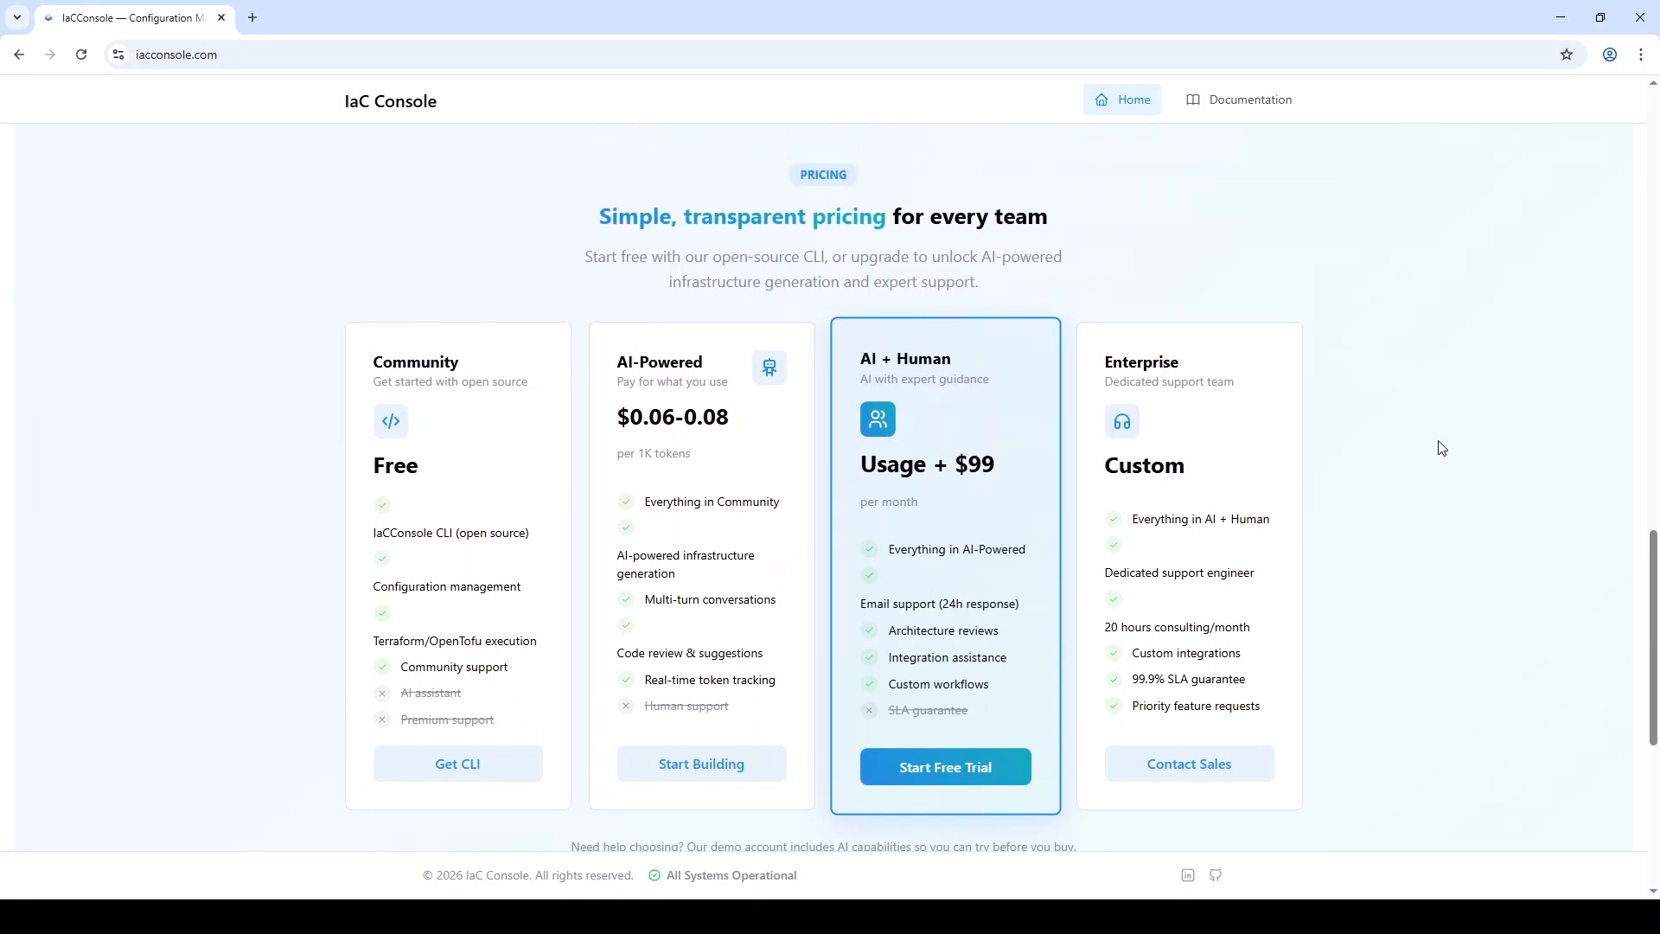
{"action": "scroll", "coordinate": [1442, 448], "scroll_direction": "down", "scroll_amount": 1}
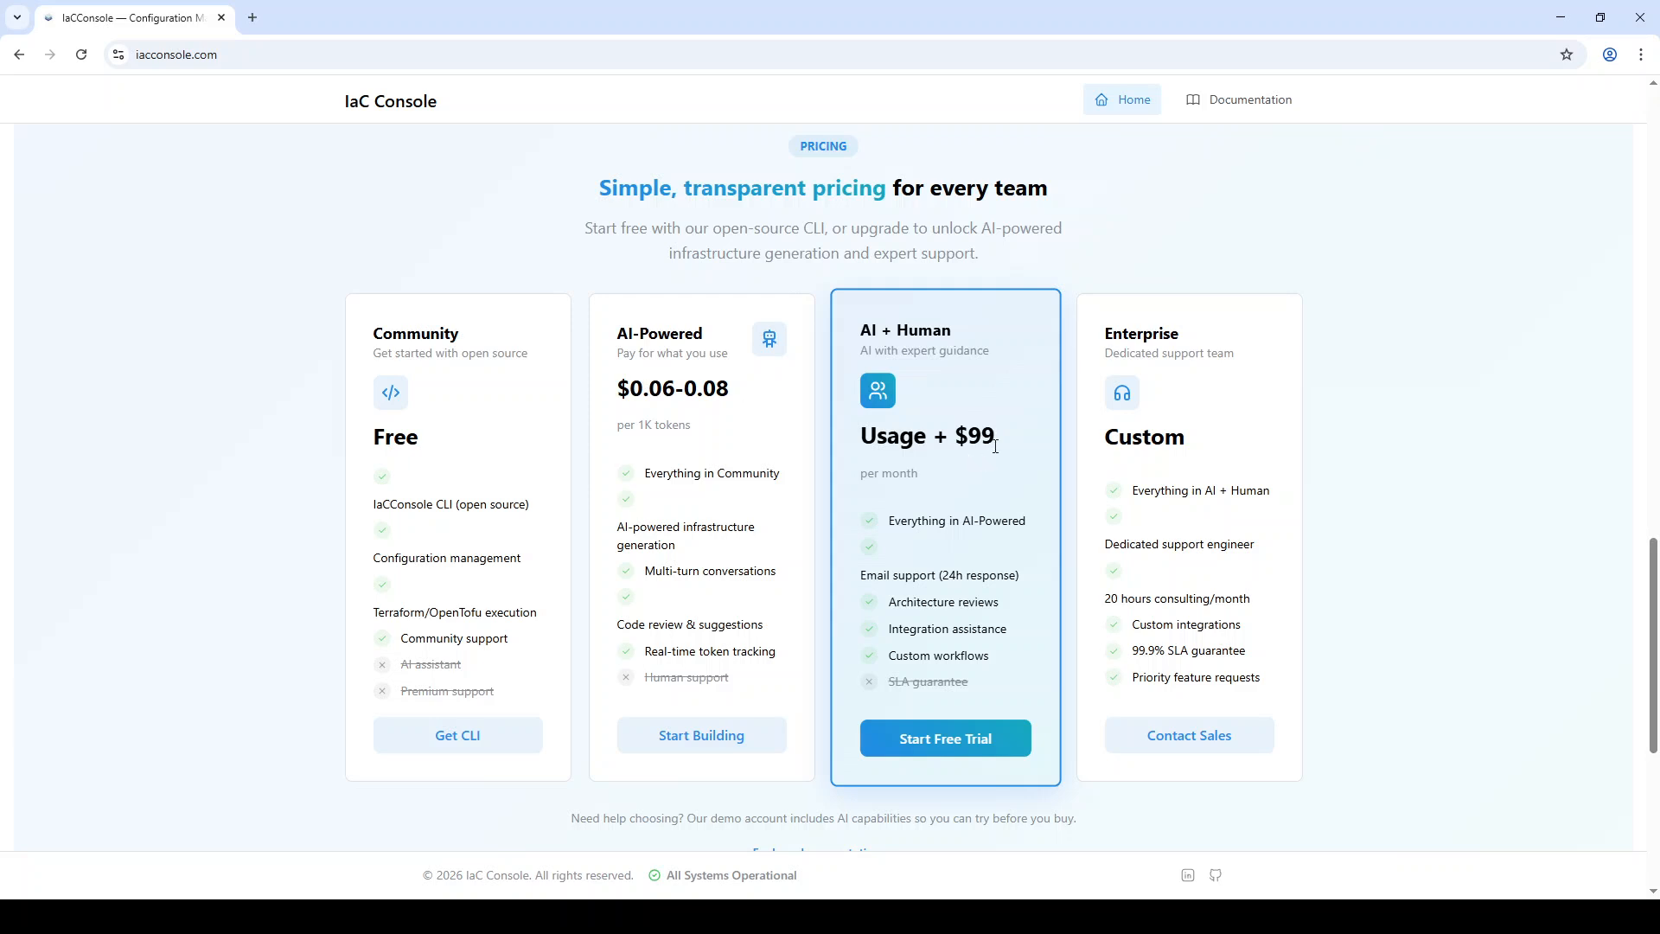
{"action": "scroll", "coordinate": [854, 213], "scroll_direction": "up", "scroll_amount": 1}
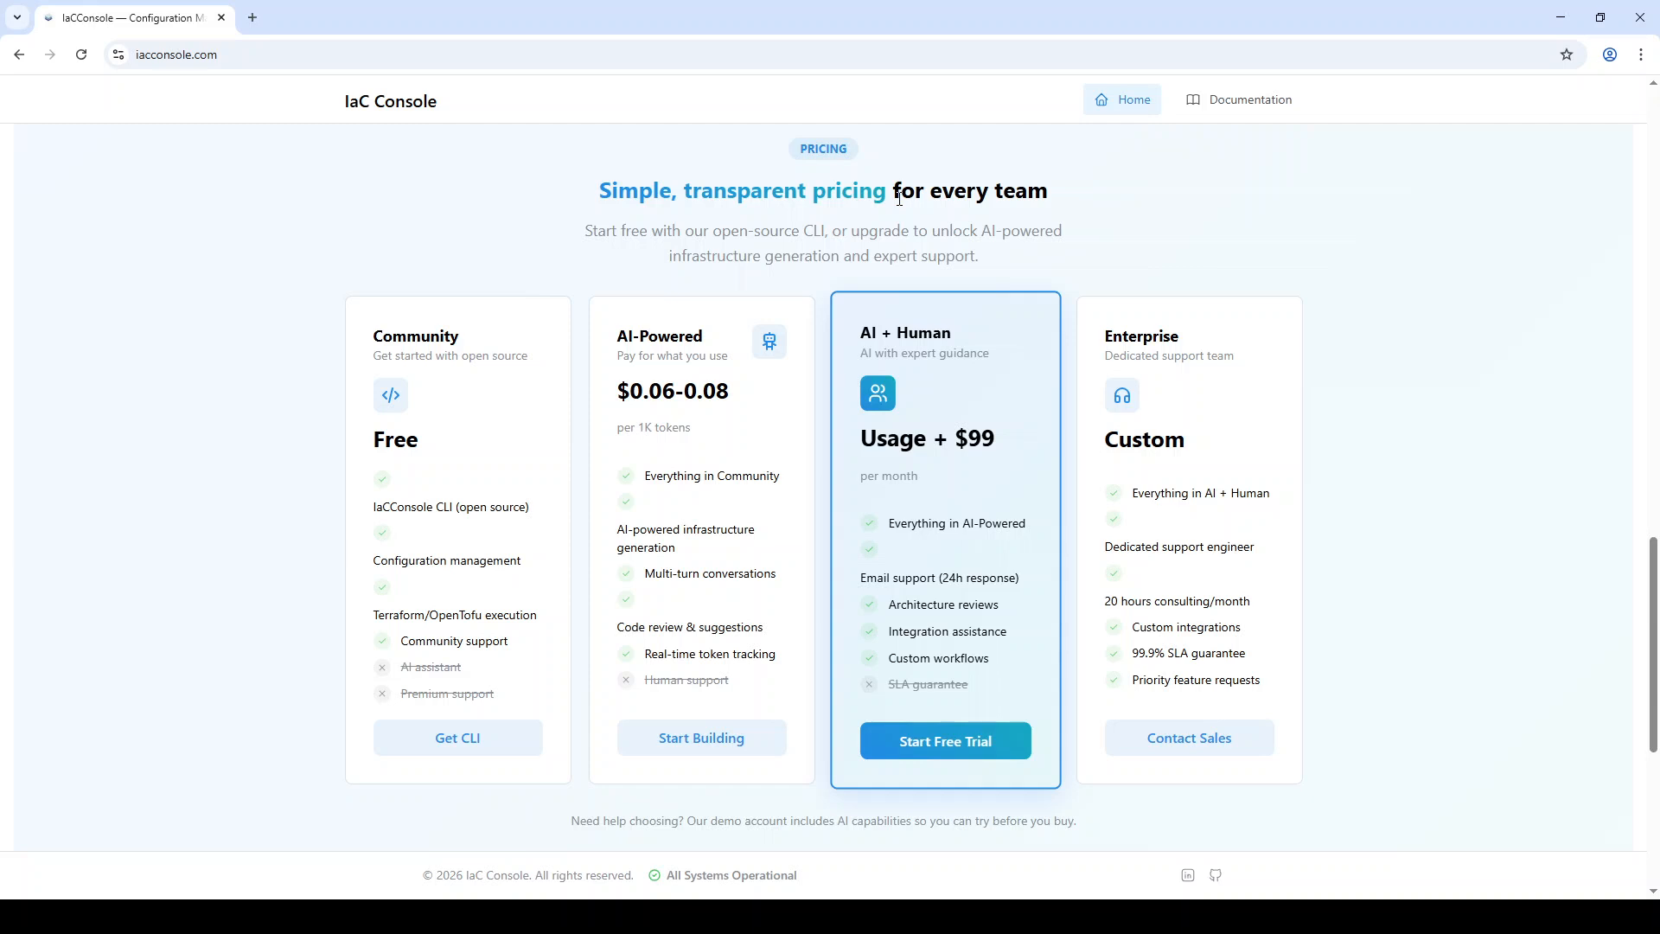
{"action": "scroll", "coordinate": [867, 220], "scroll_direction": "down", "scroll_amount": 1}
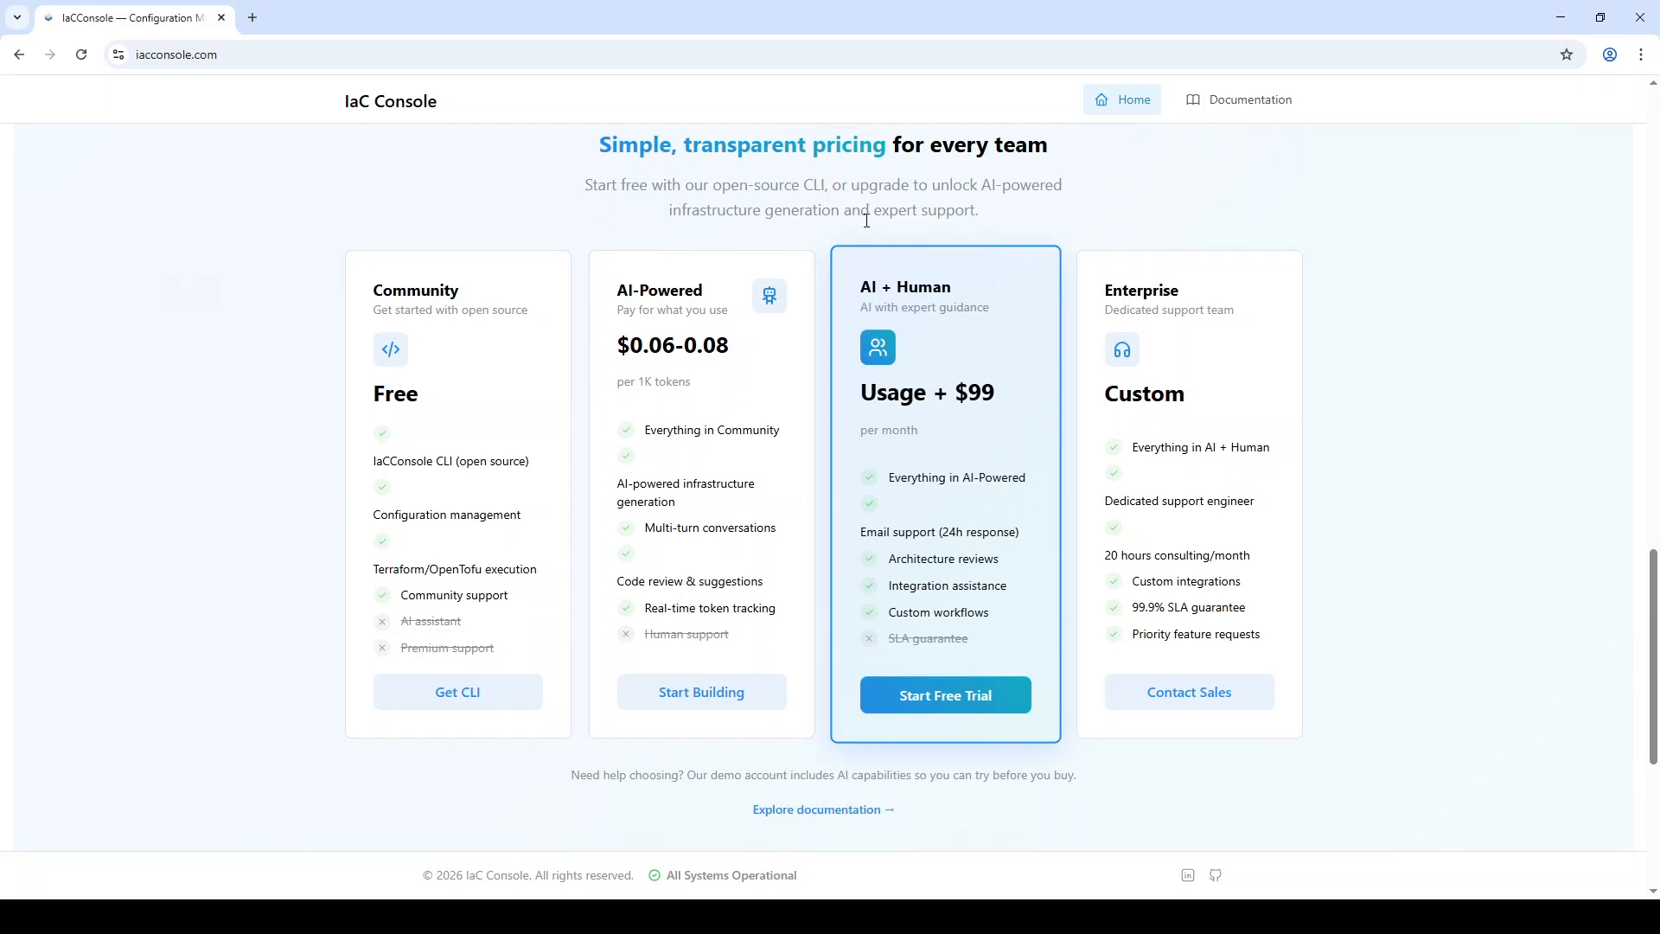
{"action": "scroll", "coordinate": [866, 220], "scroll_direction": "up", "scroll_amount": 1}
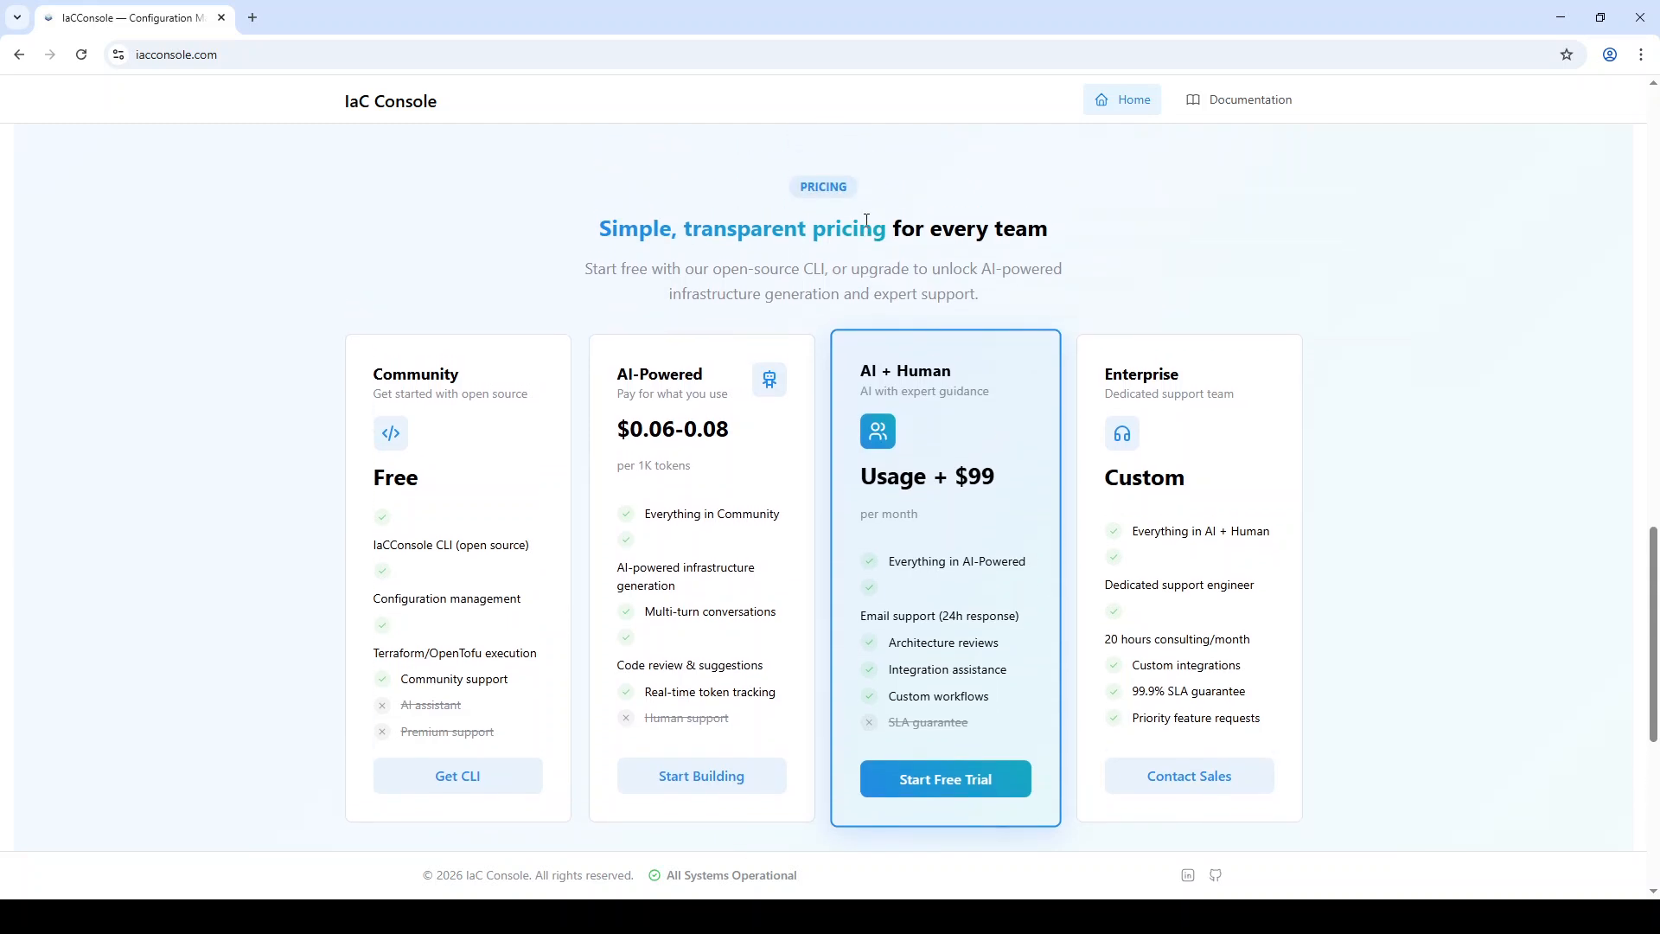
- Compare the Community, AI-Powered, AI + Human and Enterprise plans in the home page's pricing section
{"action": "scroll", "coordinate": [866, 221], "scroll_direction": "up", "scroll_amount": 1}
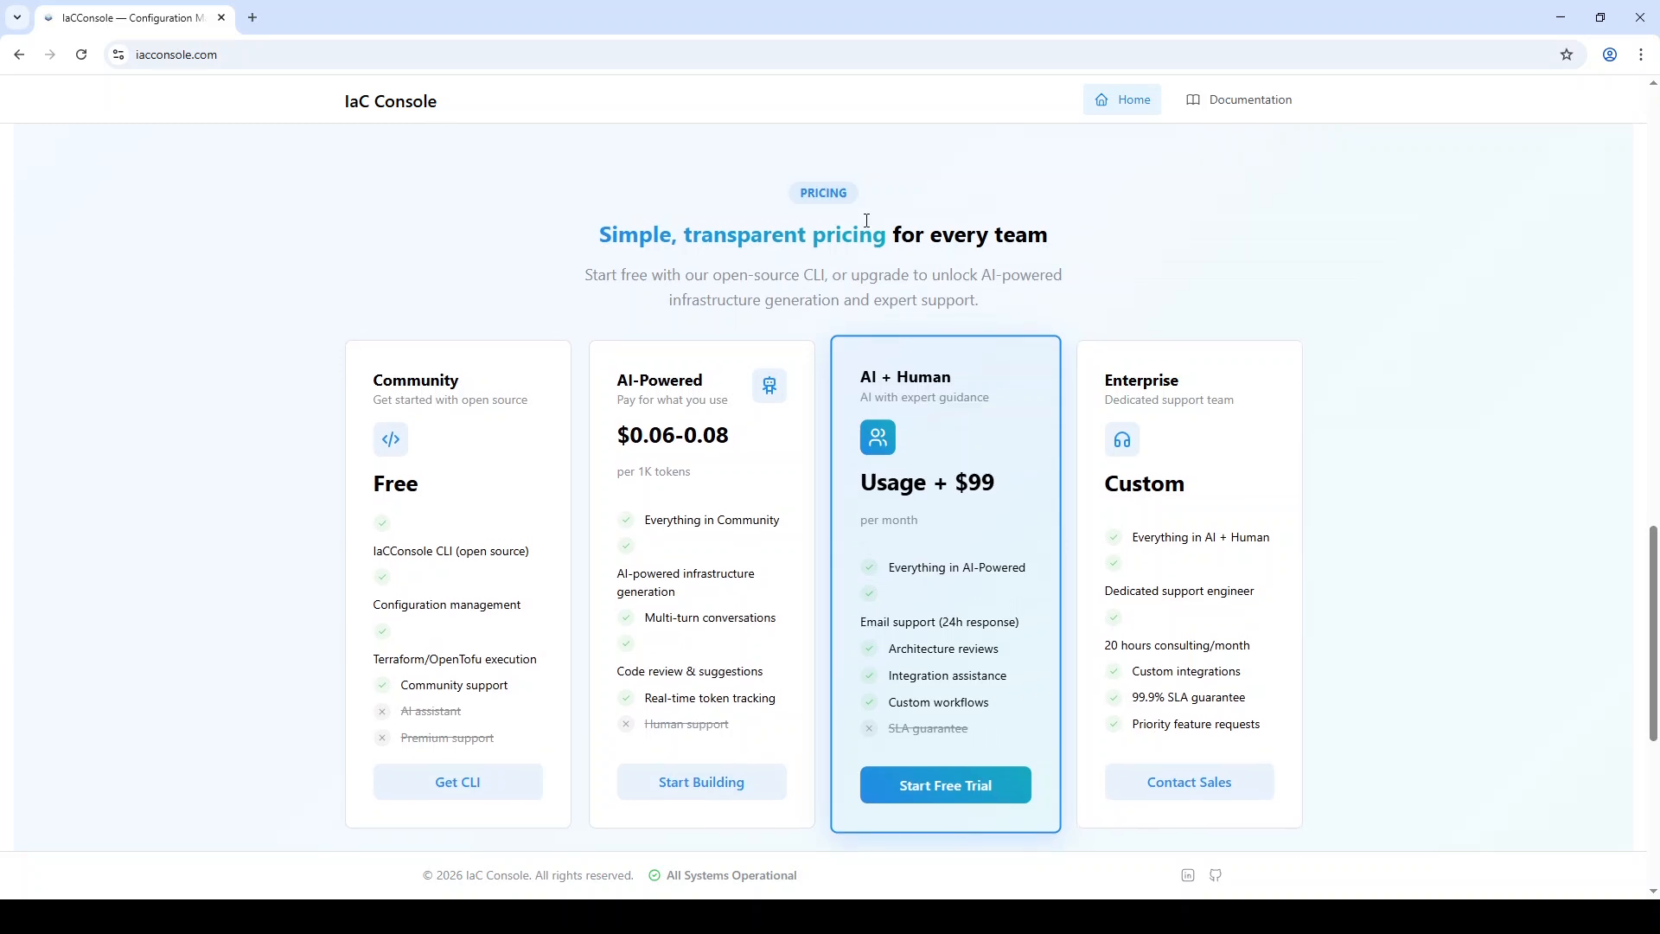
{"action": "scroll", "coordinate": [868, 227], "scroll_direction": "up", "scroll_amount": 1}
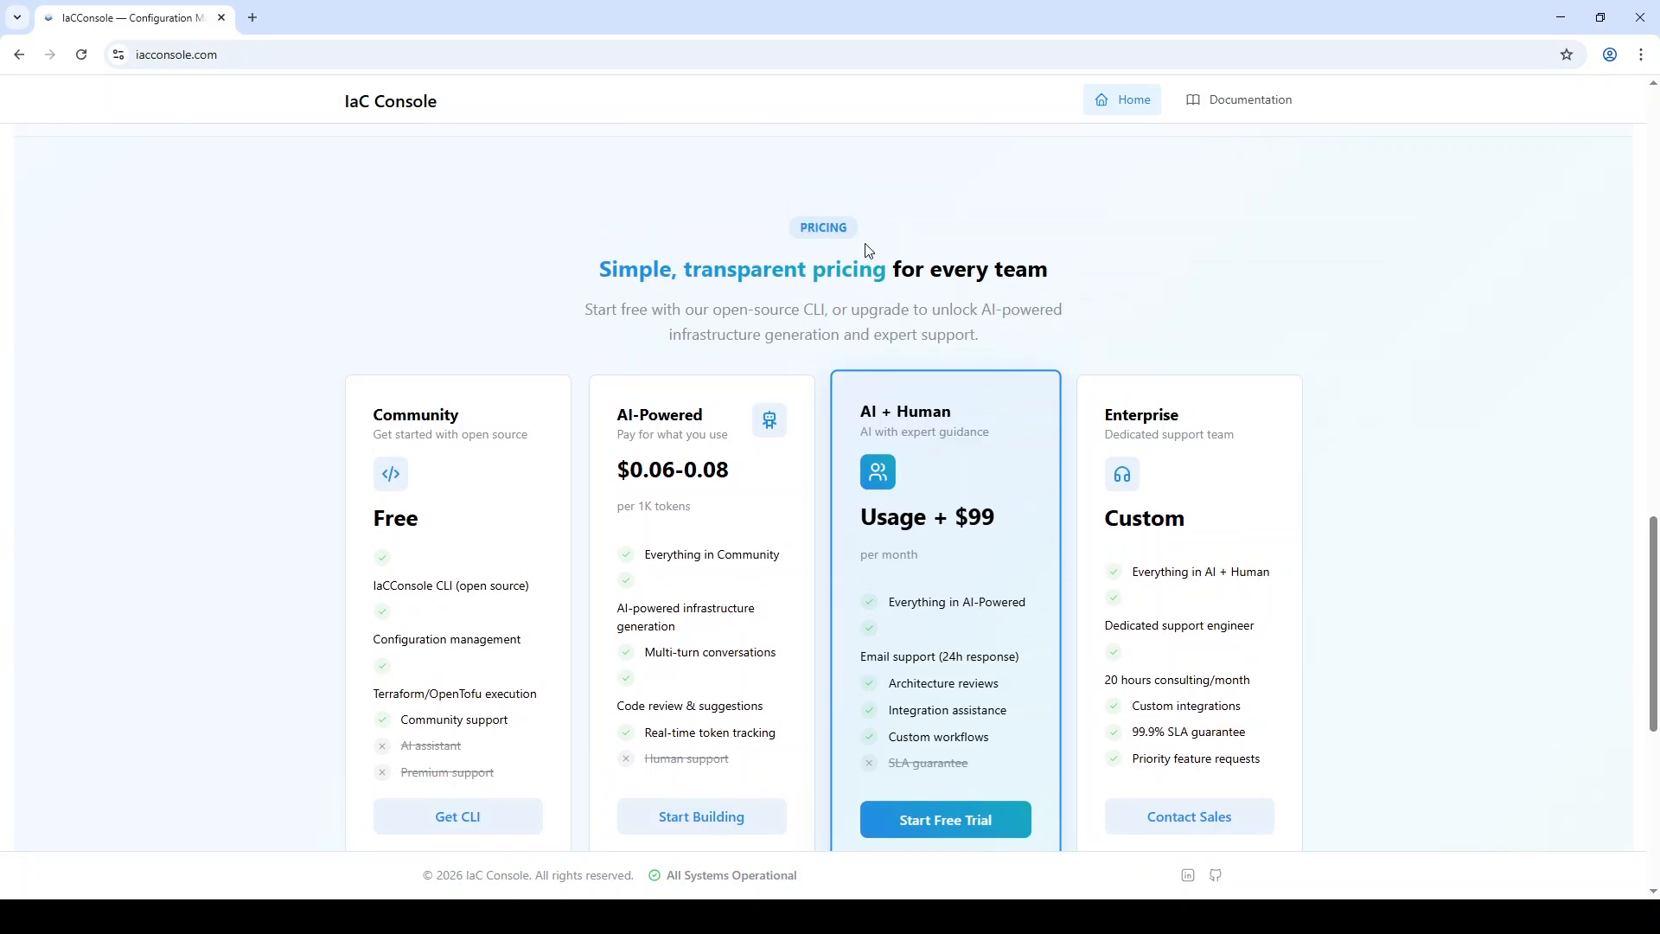
{"action": "scroll", "coordinate": [869, 251], "scroll_direction": "down", "scroll_amount": 2}
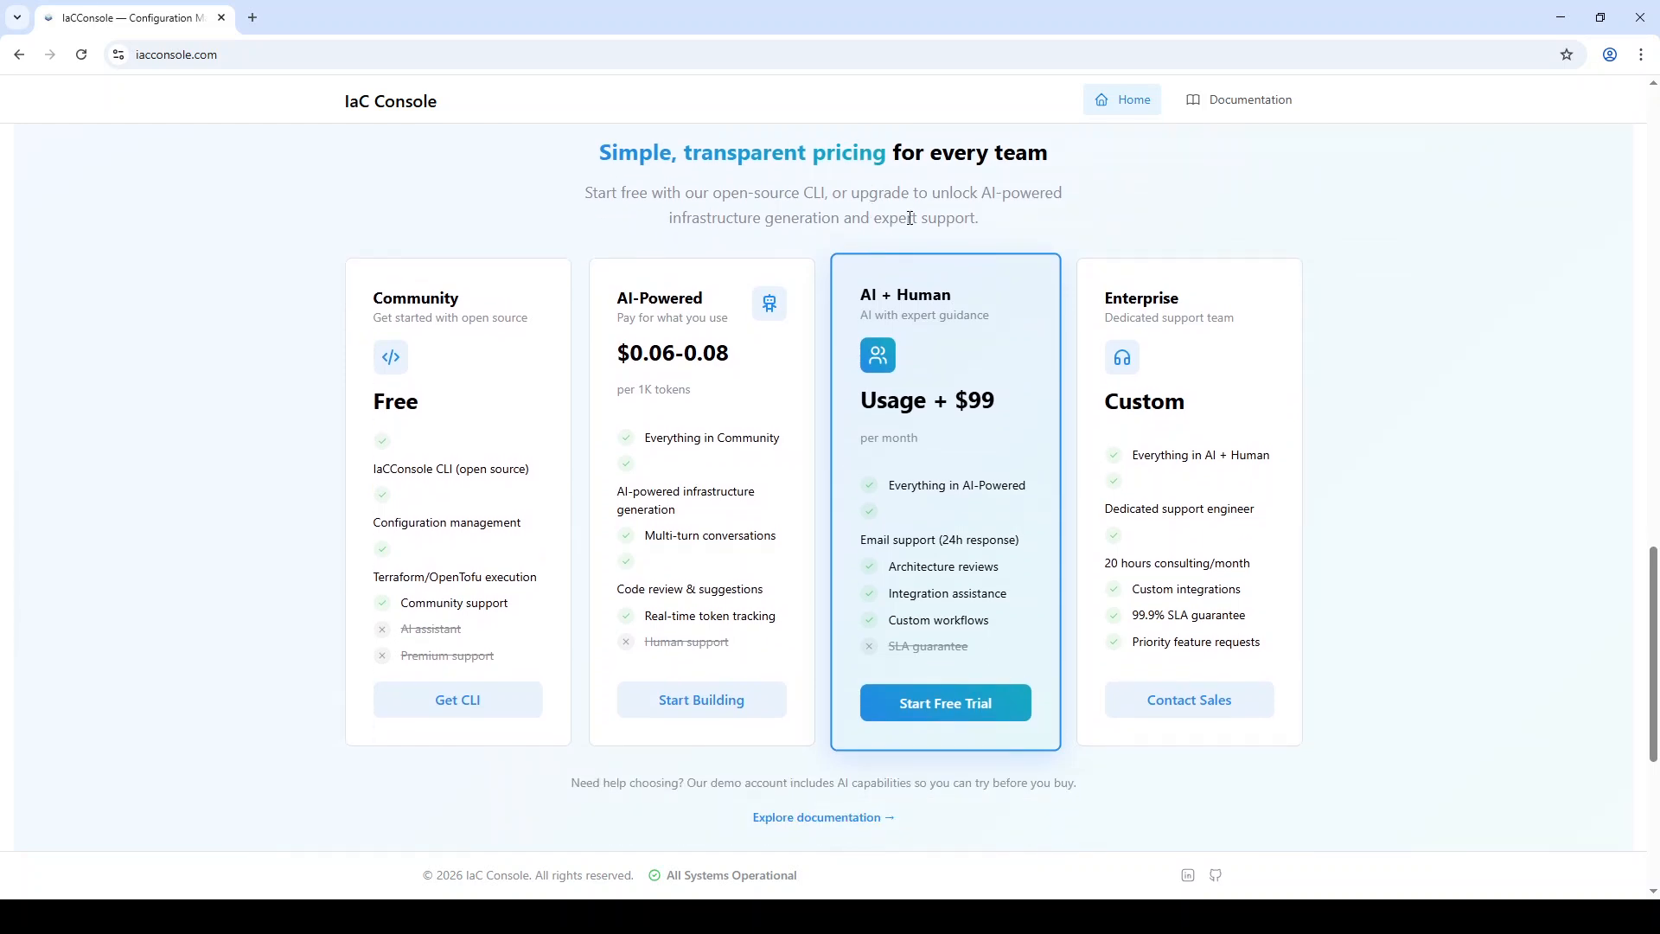
{"action": "scroll", "coordinate": [909, 218], "scroll_direction": "down", "scroll_amount": 1}
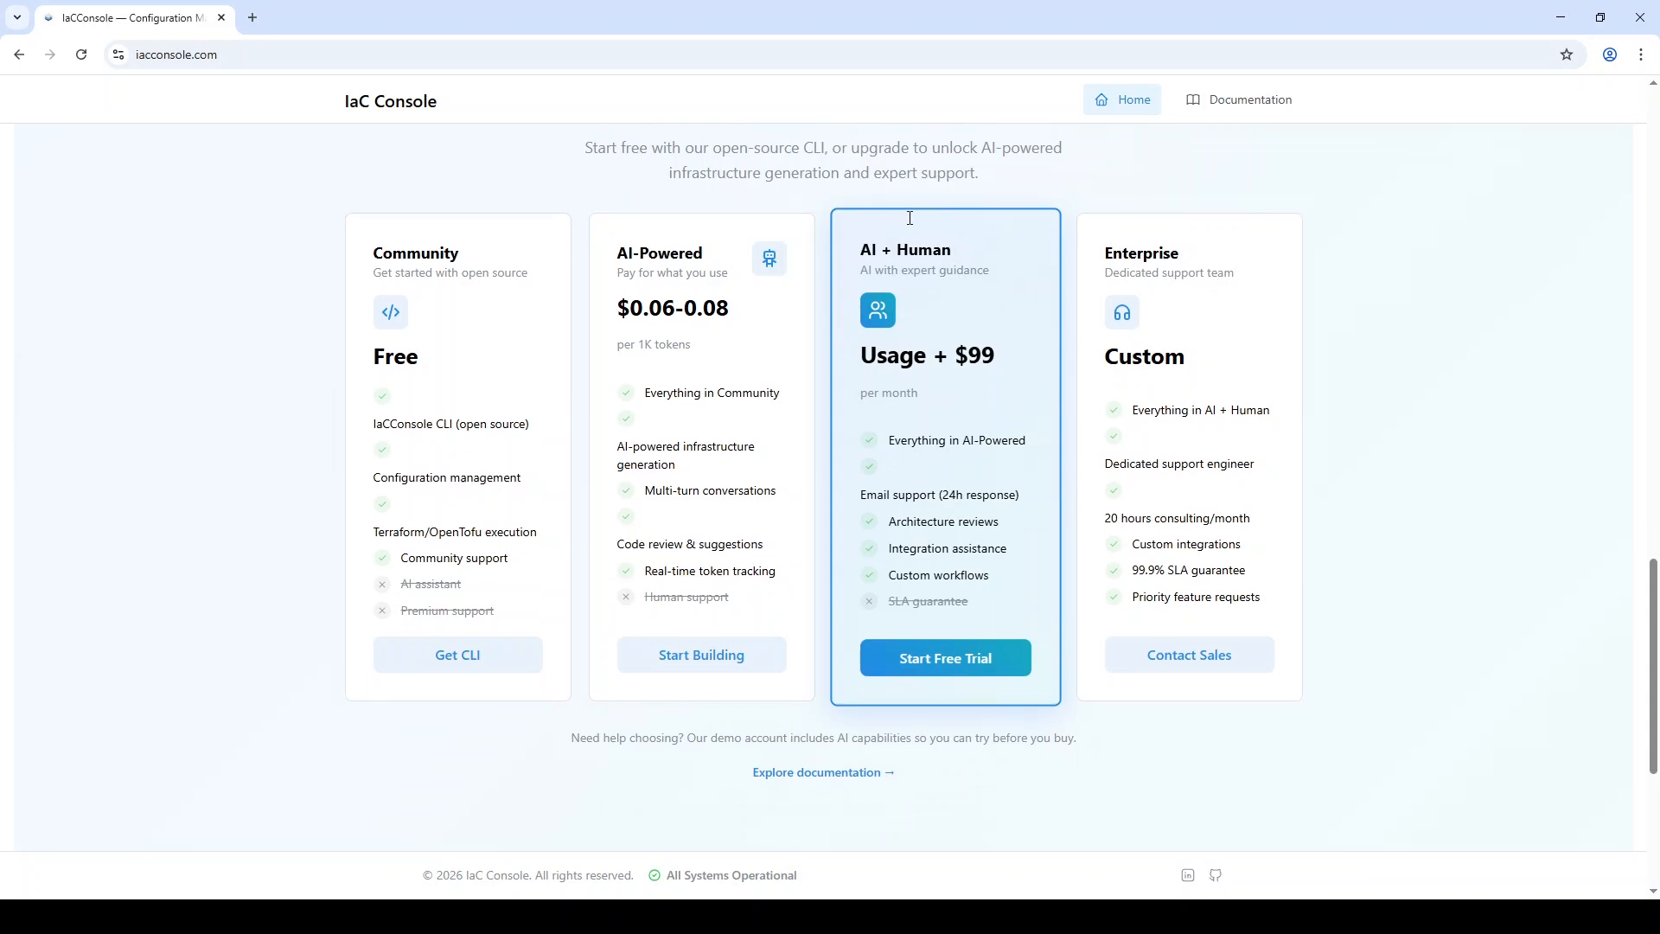
- Open the Quick Start with Jenkins guide from the site's documentation
{"action": "scroll", "coordinate": [909, 221], "scroll_direction": "up", "scroll_amount": 2}
{"action": "scroll", "coordinate": [910, 223], "scroll_direction": "up", "scroll_amount": 15}
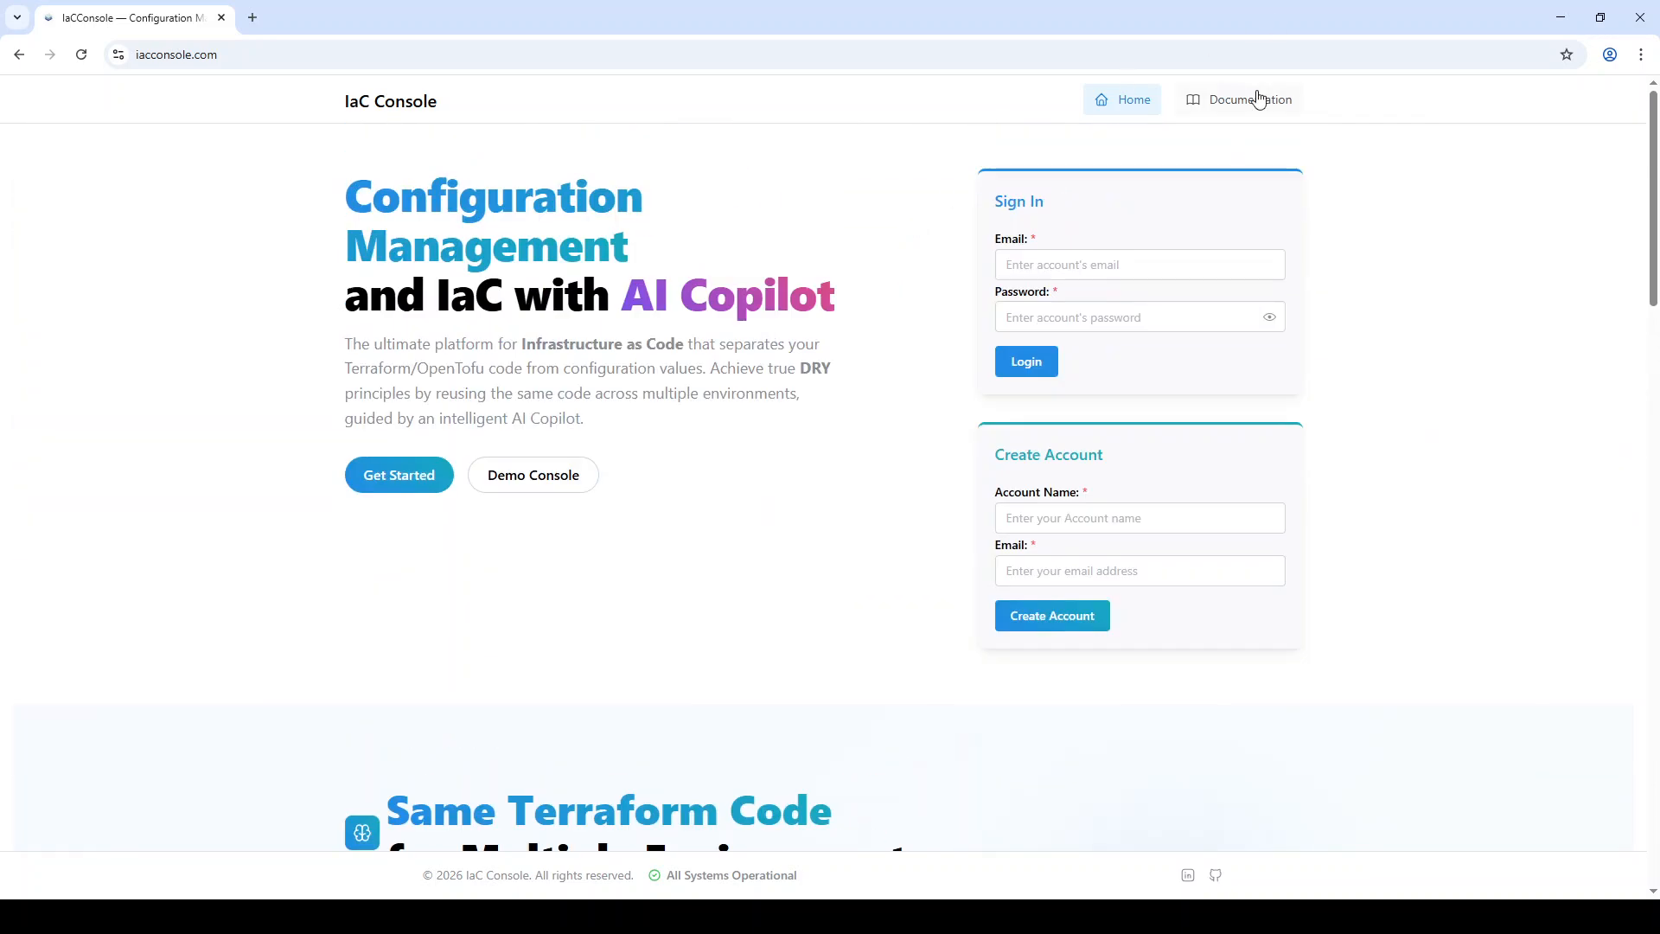
{"action": "left_click", "coordinate": [1258, 100]}
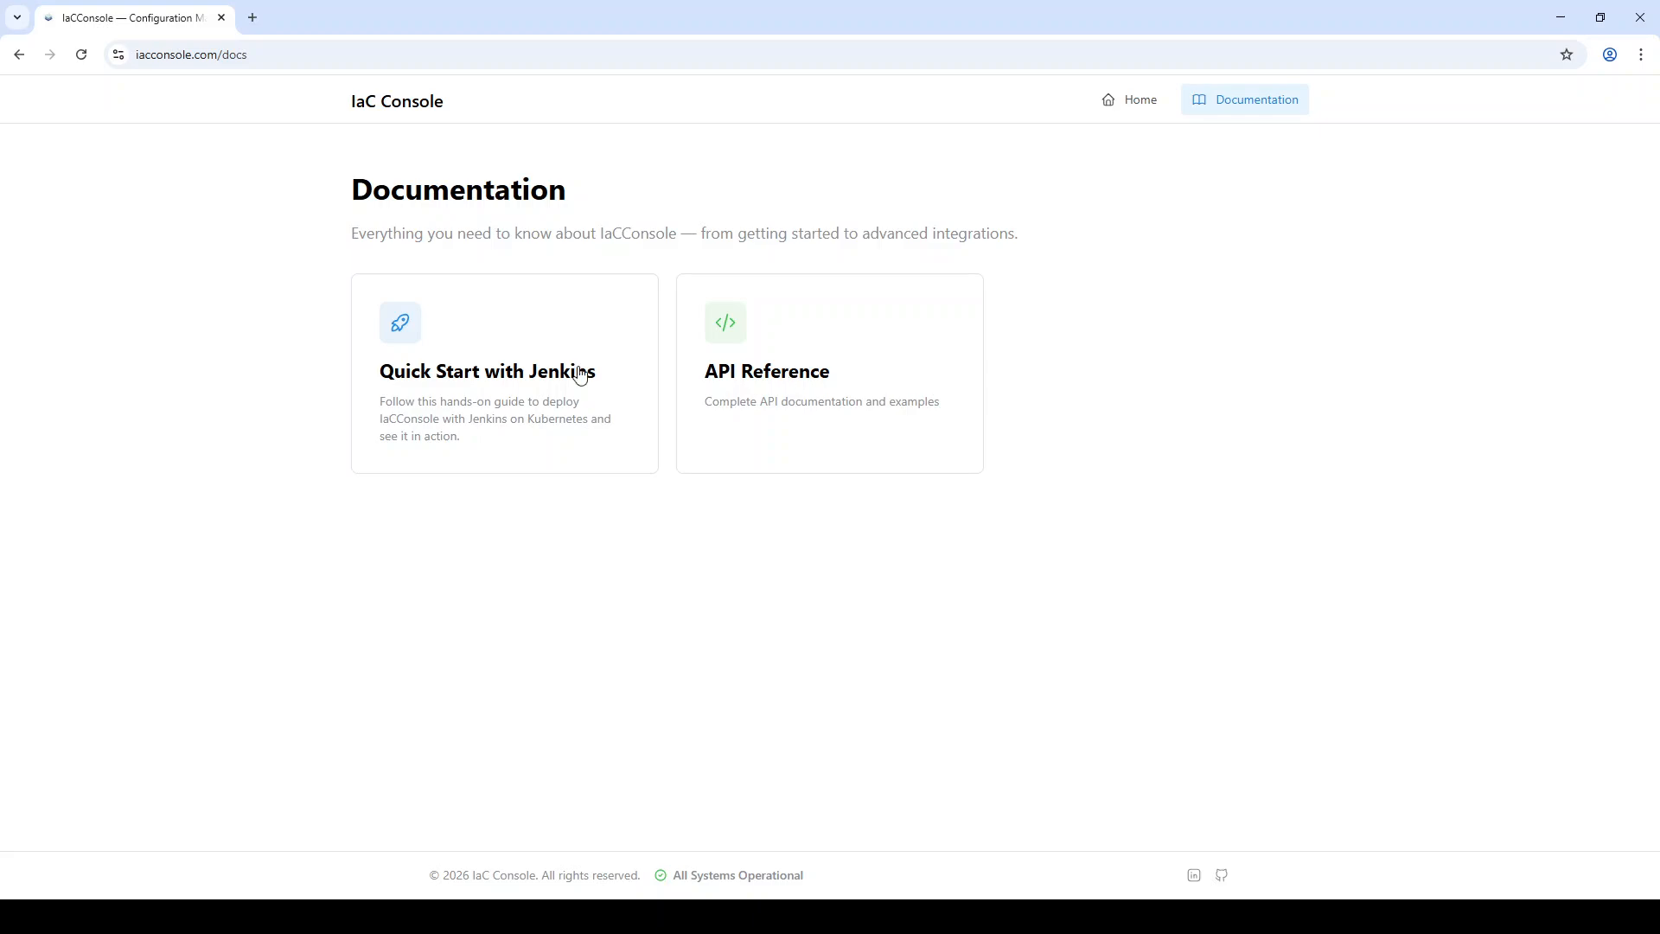
{"action": "left_click", "coordinate": [537, 370]}
- Skim the steps of the Jenkins quick start guide and return to its beginning
{"action": "scroll", "coordinate": [659, 355], "scroll_direction": "down", "scroll_amount": 1}
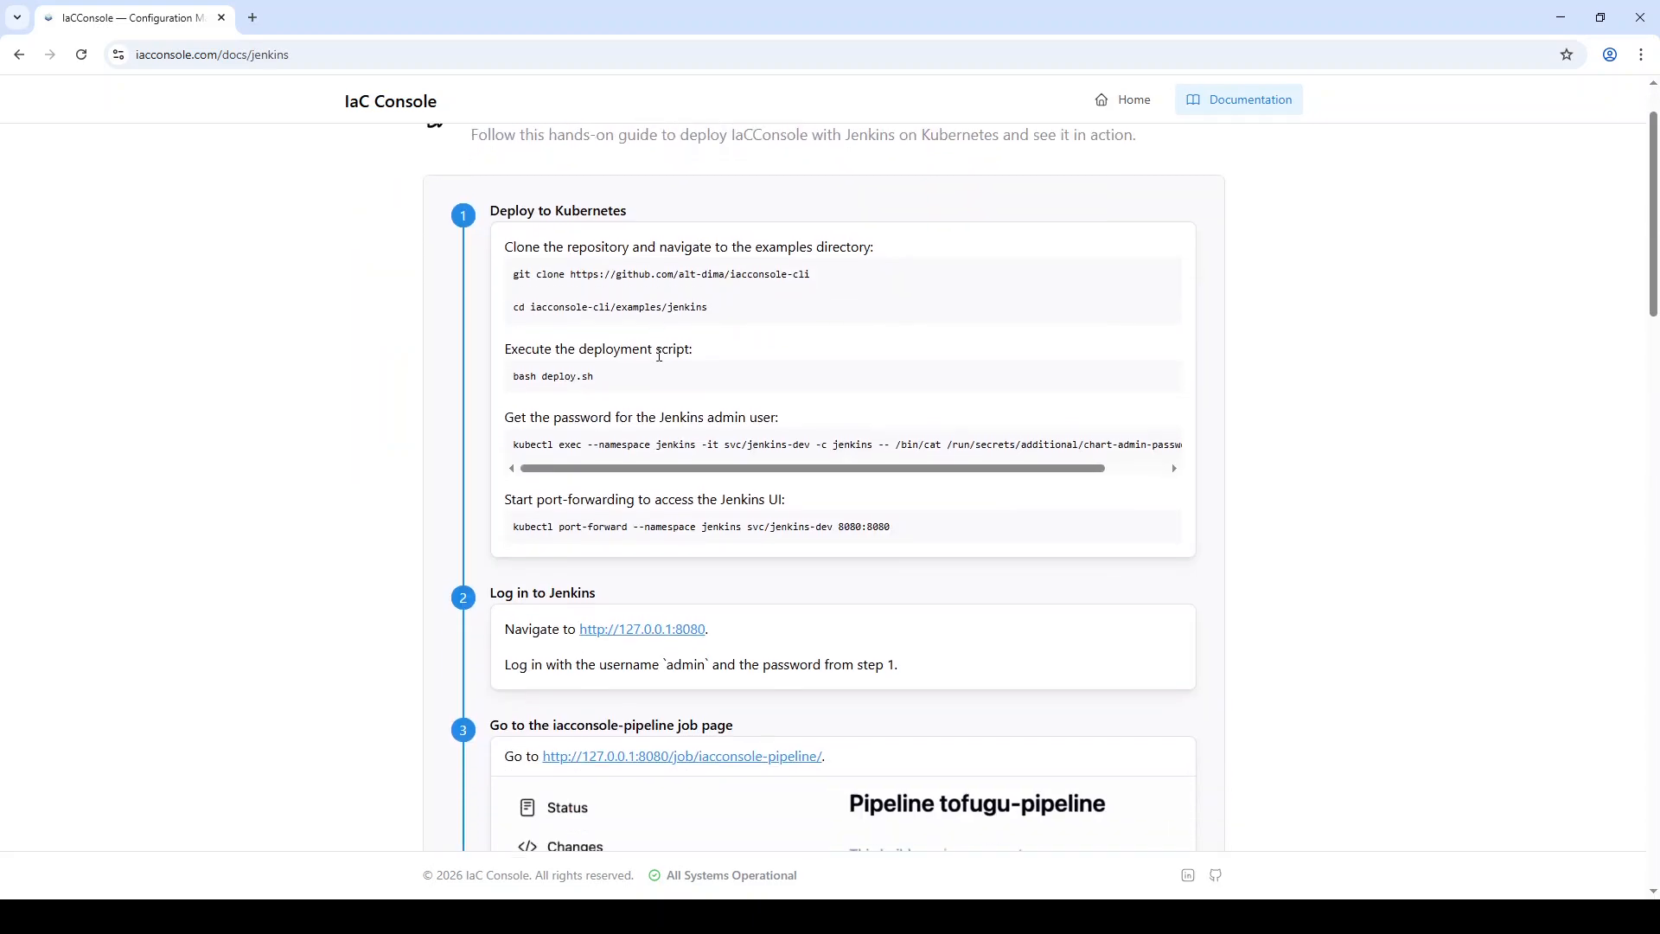
{"action": "scroll", "coordinate": [659, 355], "scroll_direction": "down", "scroll_amount": 4}
{"action": "scroll", "coordinate": [659, 361], "scroll_direction": "down", "scroll_amount": 2}
{"action": "scroll", "coordinate": [659, 360], "scroll_direction": "down", "scroll_amount": 1}
{"action": "scroll", "coordinate": [659, 361], "scroll_direction": "up", "scroll_amount": 7}
{"action": "scroll", "coordinate": [659, 355], "scroll_direction": "up", "scroll_amount": 1}
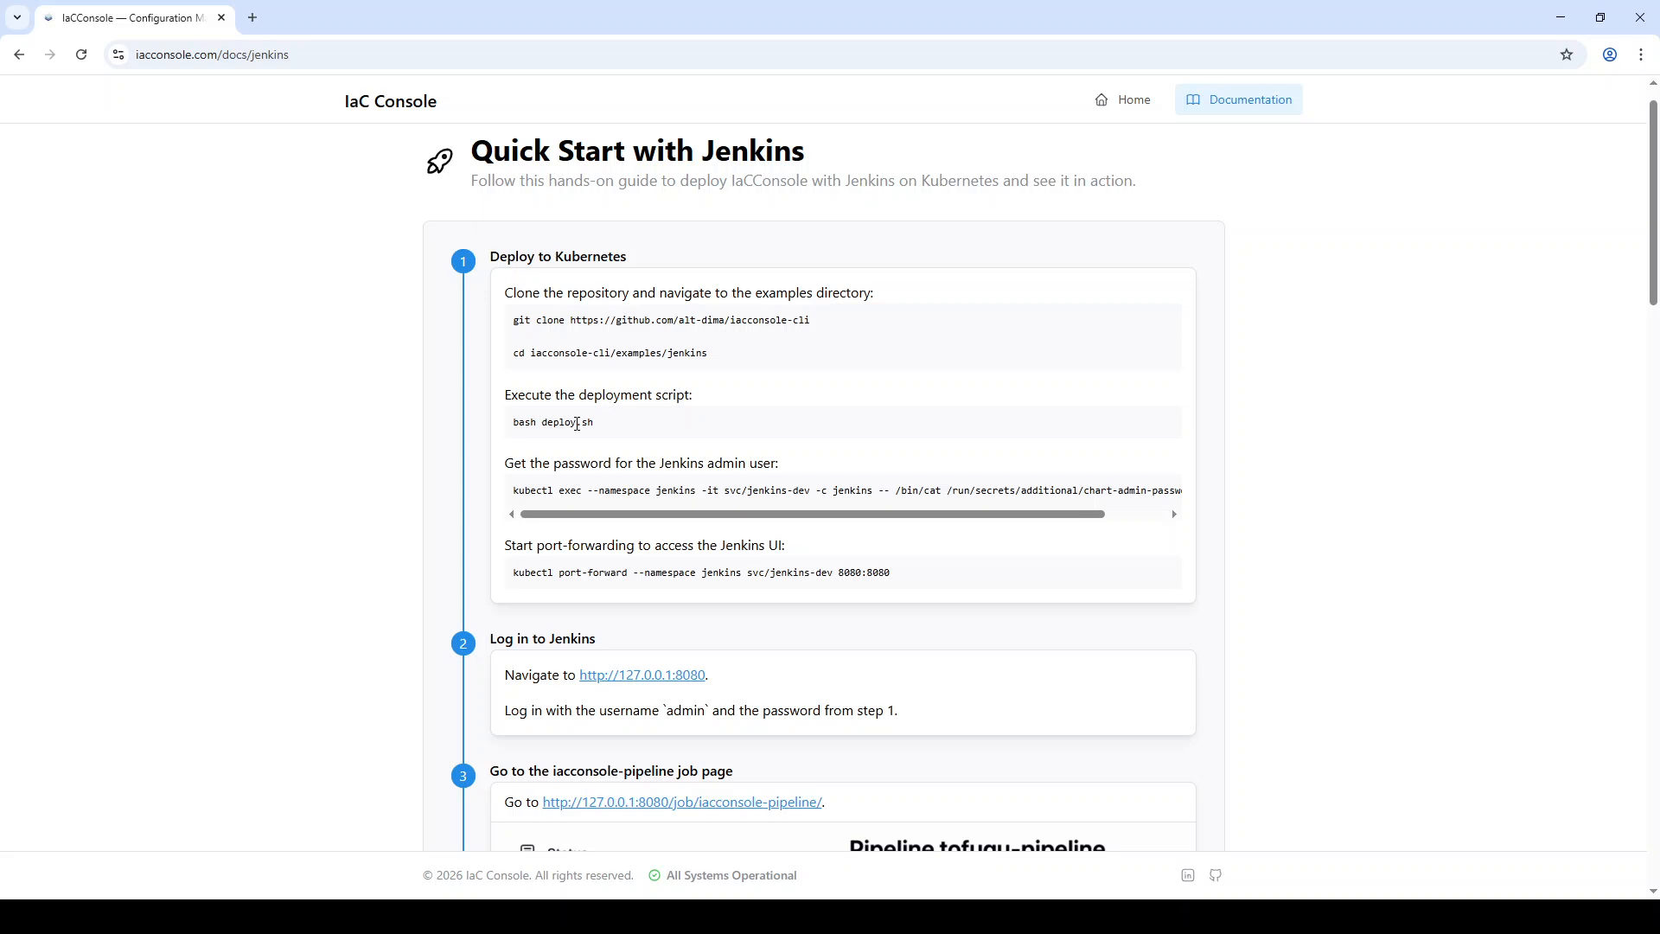
- Read the guide's Deploy to Kubernetes commands and the Log in to Jenkins instructions
{"action": "scroll", "coordinate": [577, 424], "scroll_direction": "down", "scroll_amount": 3}
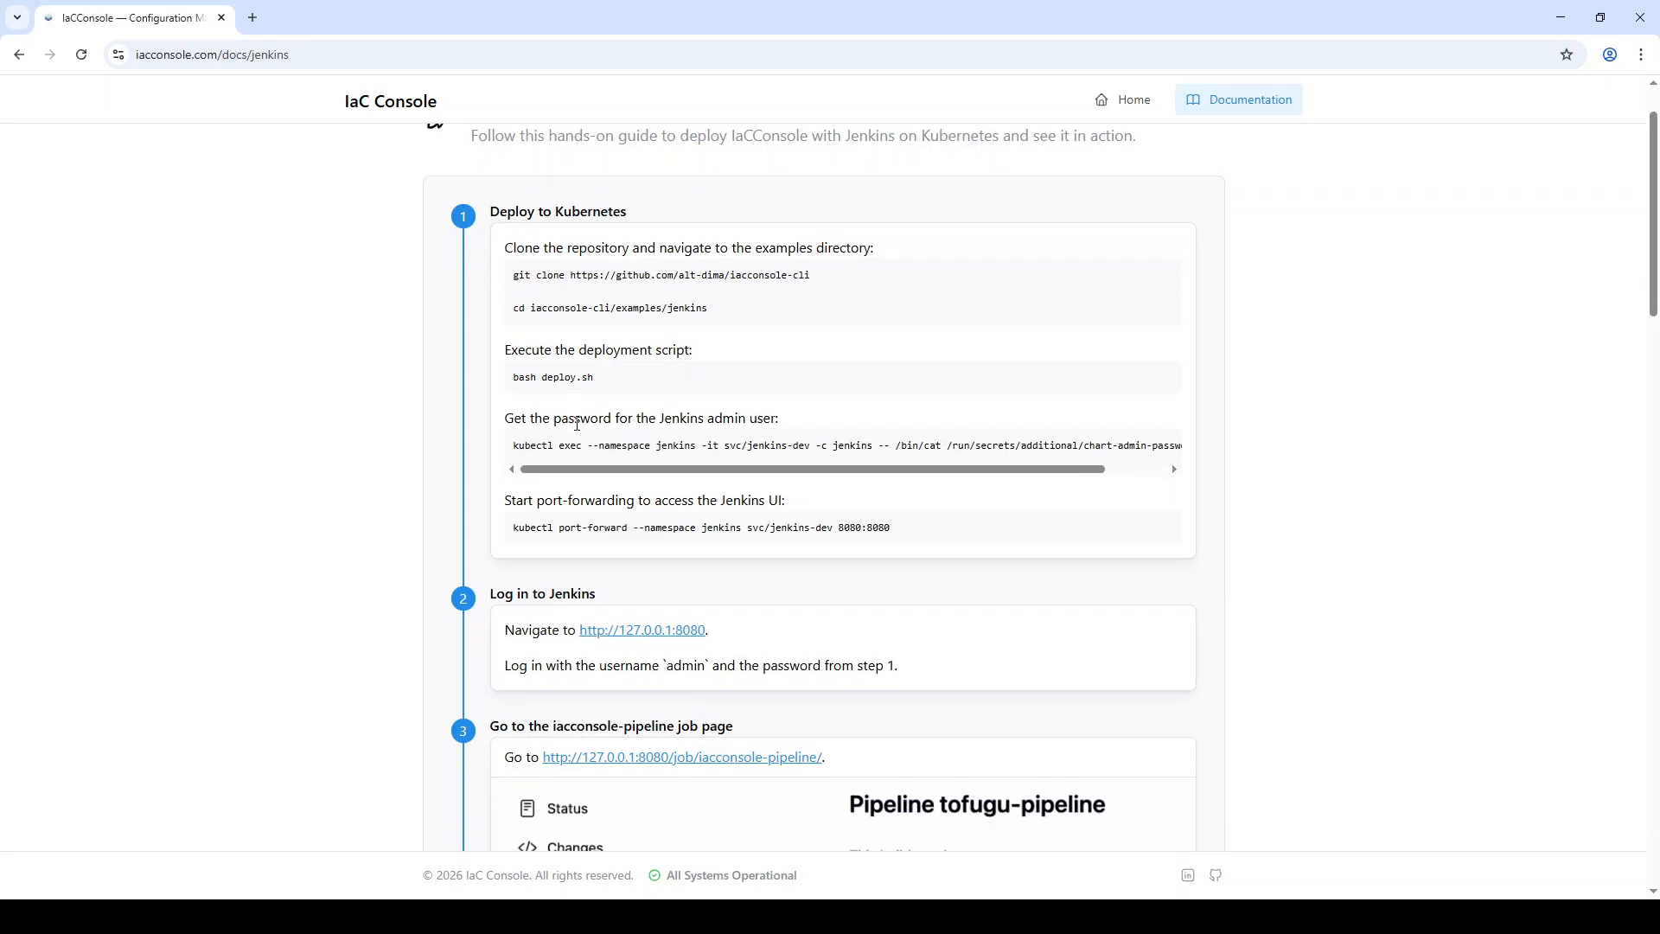
{"action": "scroll", "coordinate": [576, 430], "scroll_direction": "up", "scroll_amount": 2}
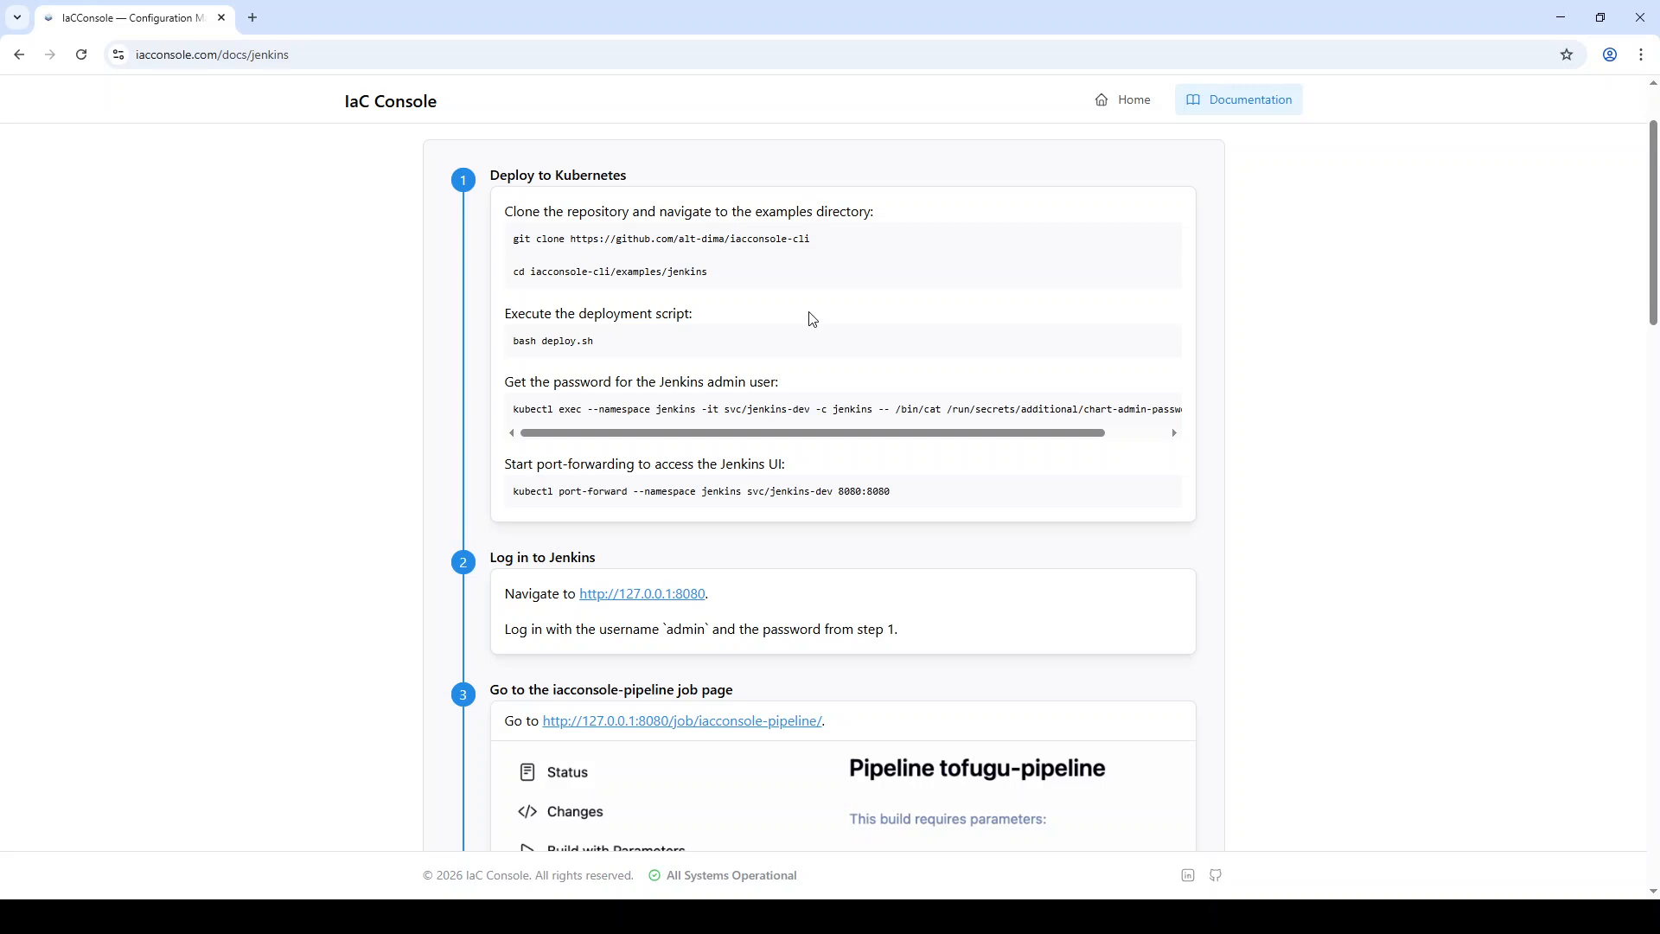
{"action": "scroll", "coordinate": [813, 319], "scroll_direction": "down", "scroll_amount": 1}
{"action": "scroll", "coordinate": [813, 319], "scroll_direction": "down", "scroll_amount": 1}
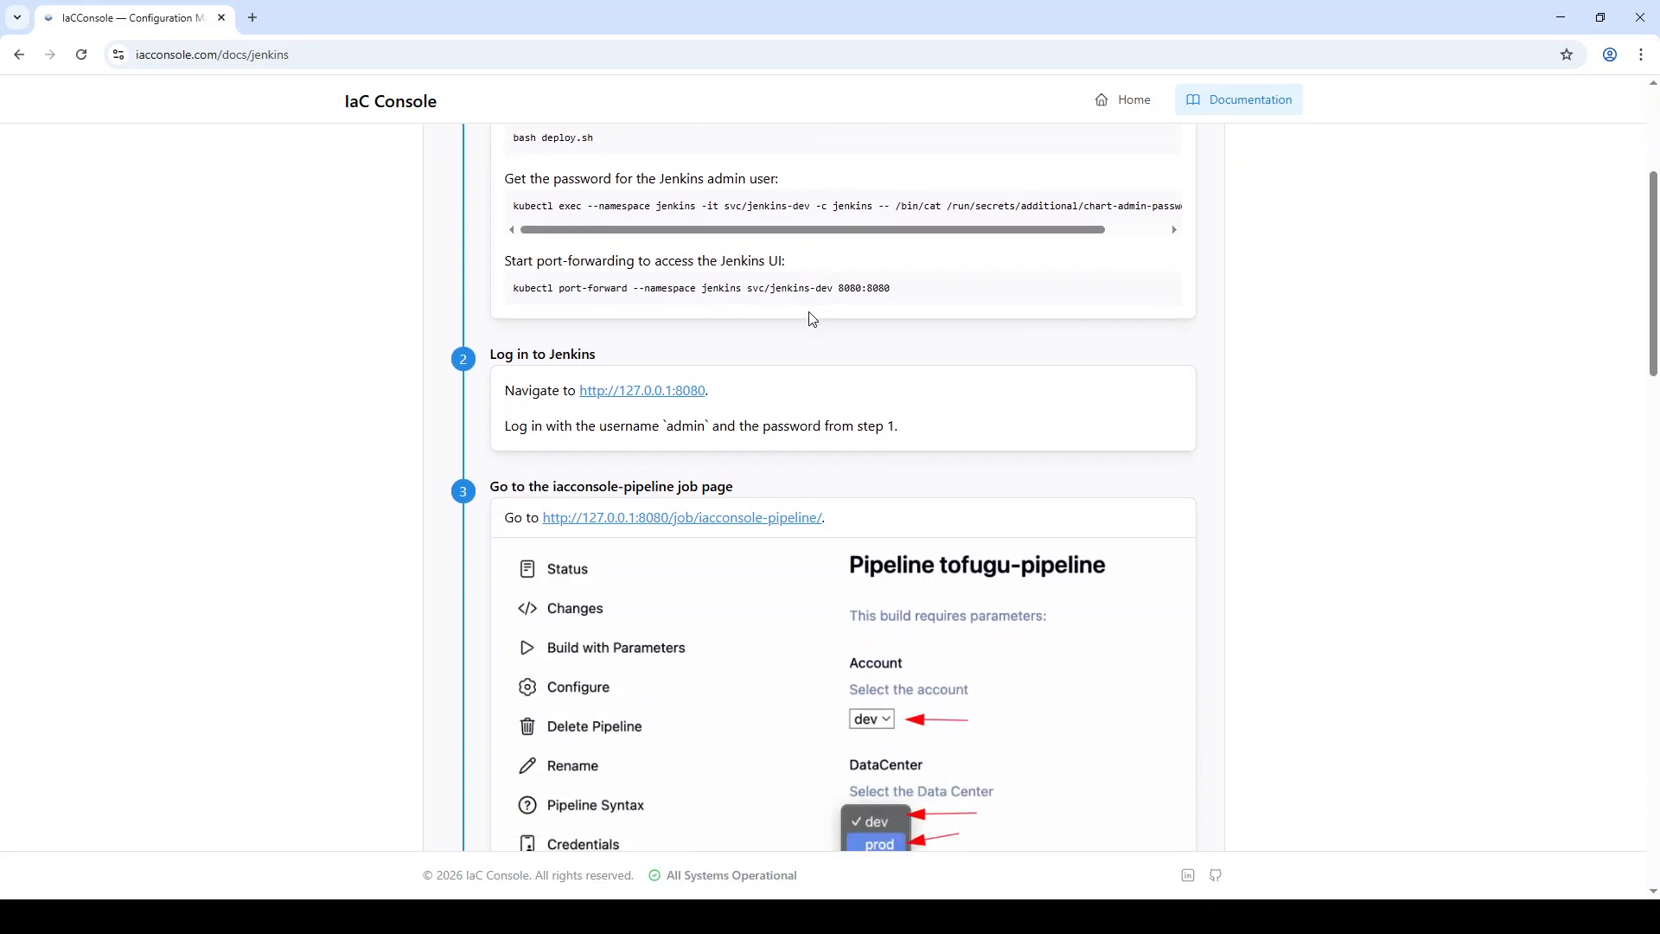
{"action": "scroll", "coordinate": [813, 319], "scroll_direction": "down", "scroll_amount": 1}
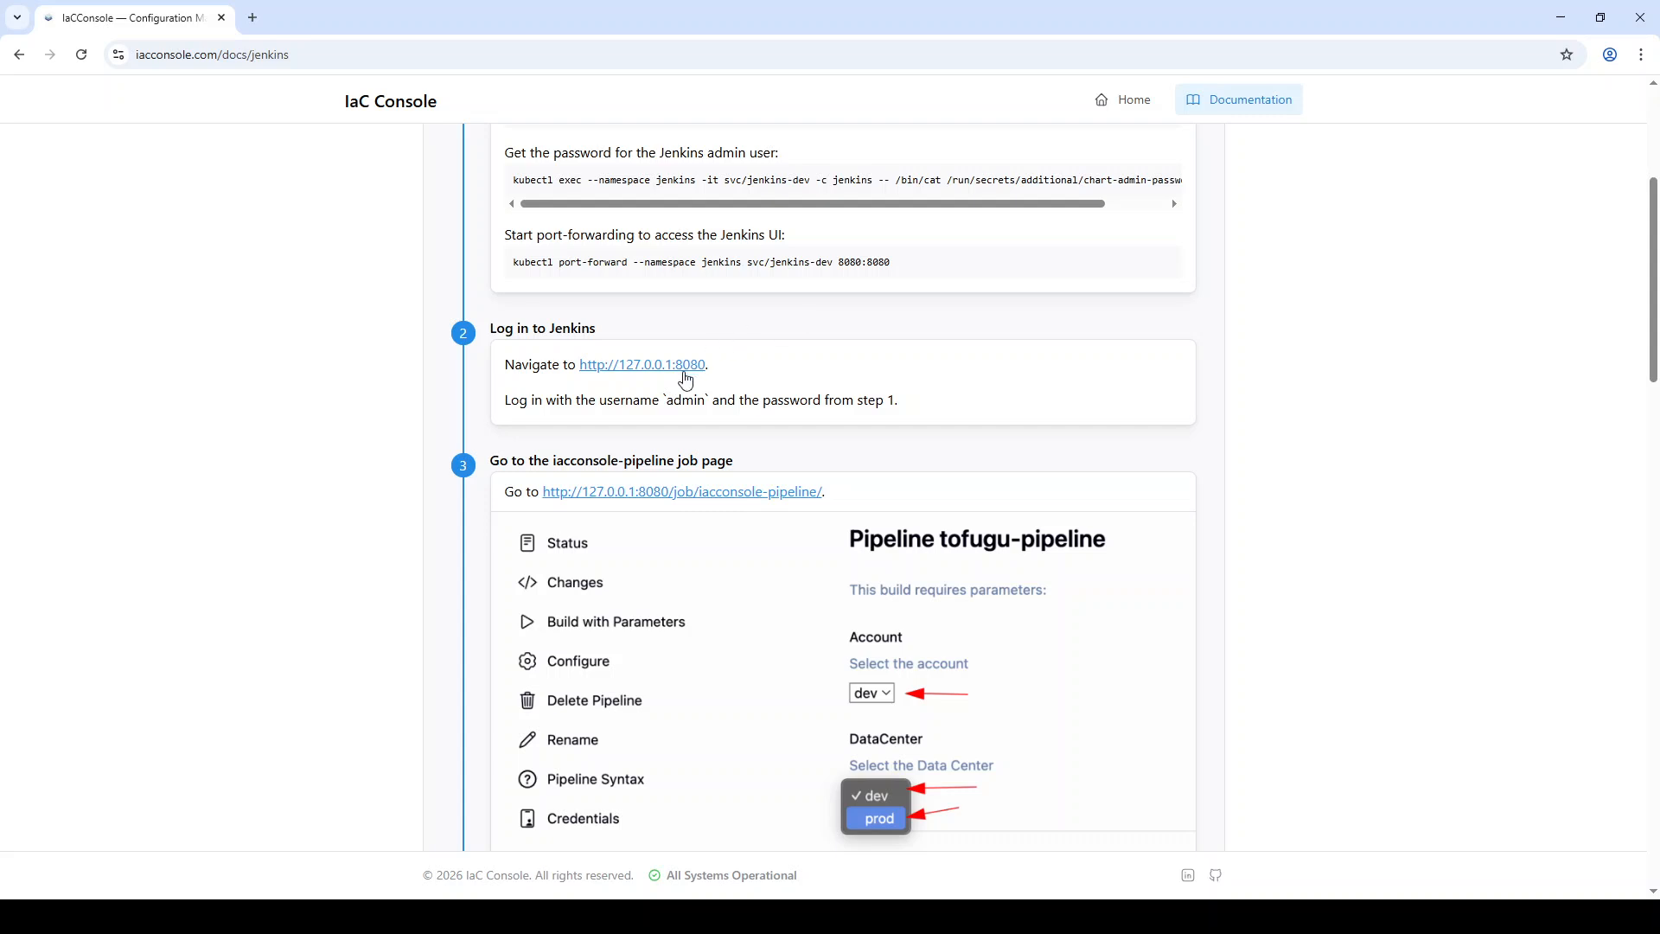
{"action": "scroll", "coordinate": [638, 354], "scroll_direction": "down", "scroll_amount": 1}
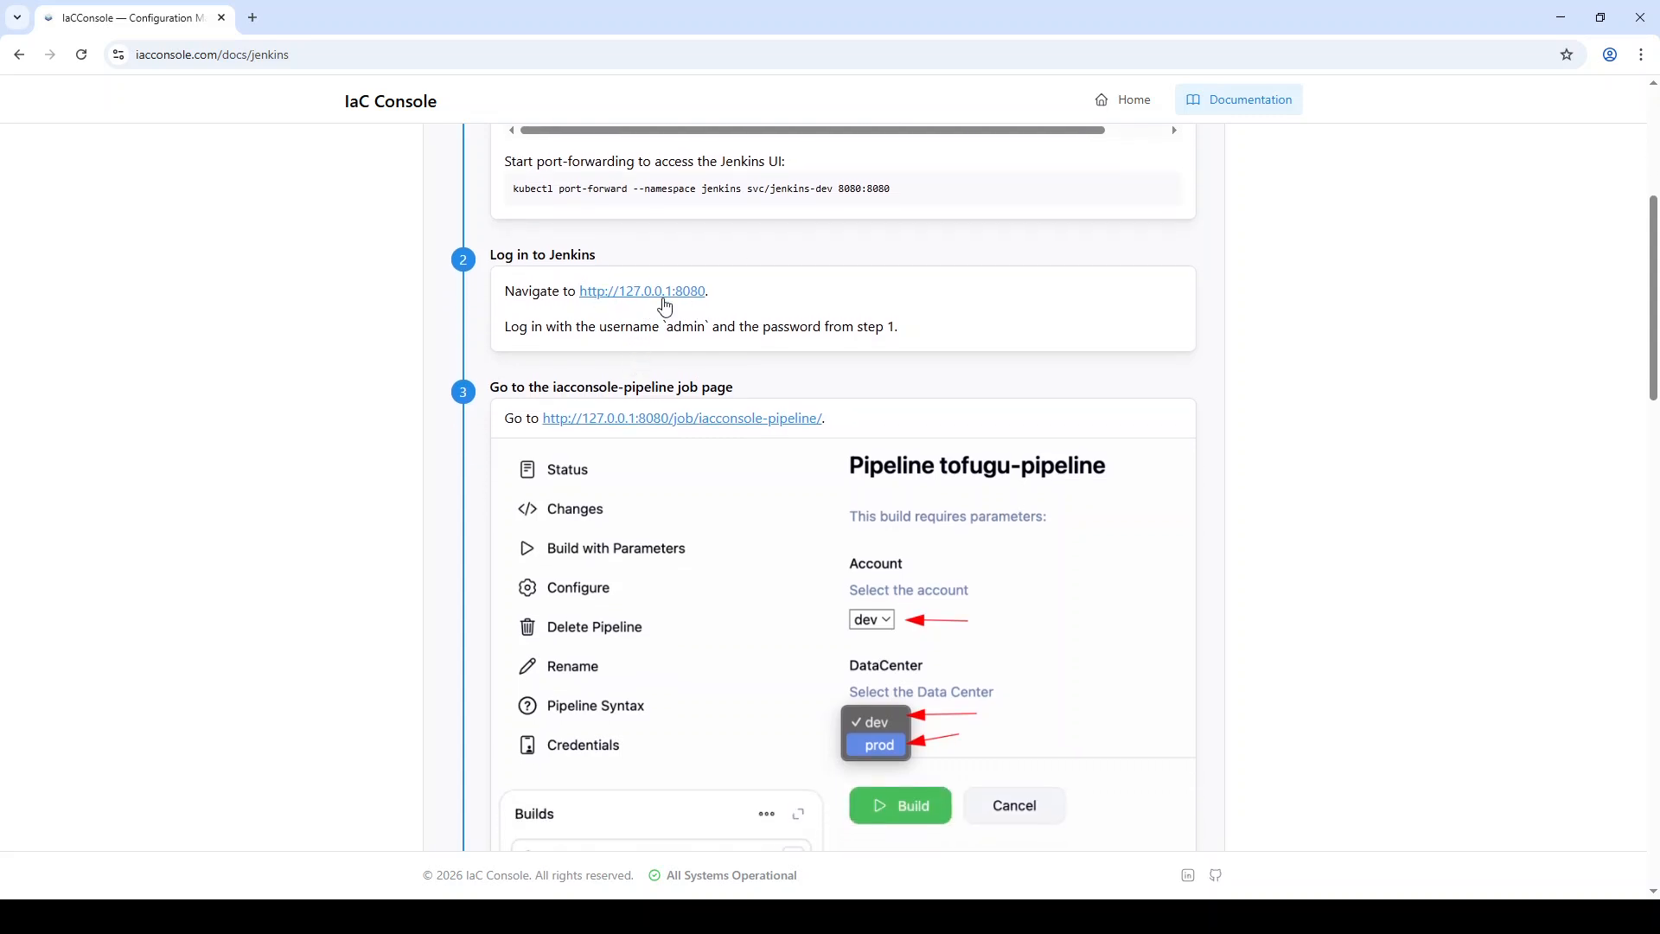
{"action": "scroll", "coordinate": [664, 305], "scroll_direction": "down", "scroll_amount": 1}
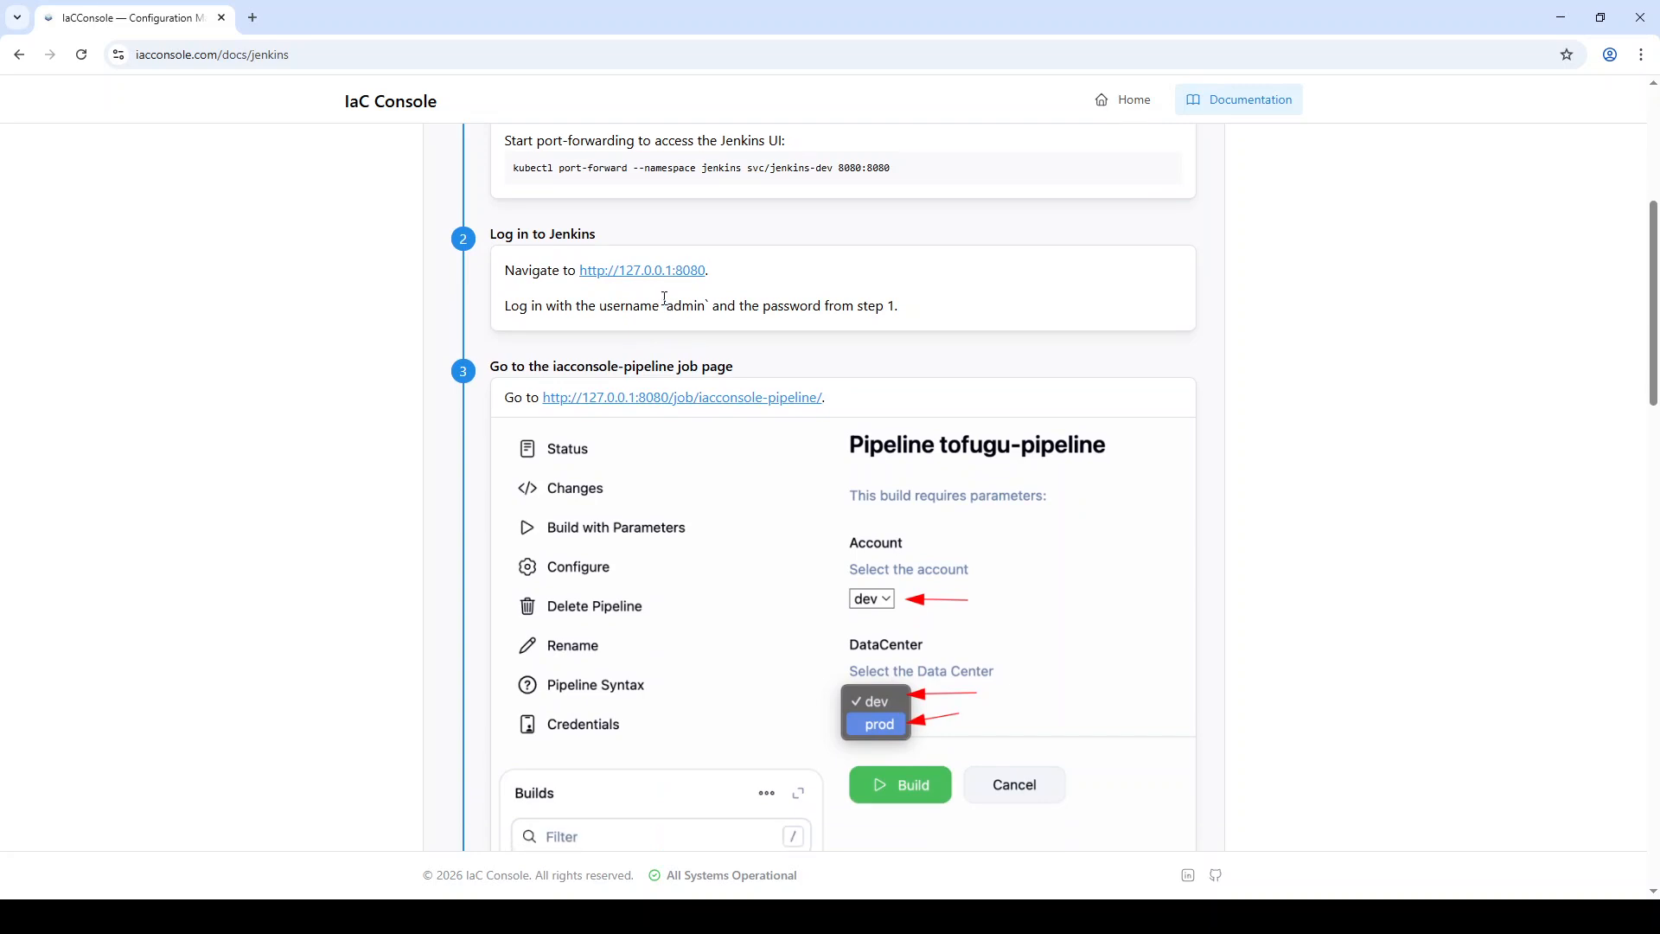
- Examine the iacconsole-pipeline job's Account and DataCenter parameters and the Build instructions in the guide
{"action": "scroll", "coordinate": [705, 409], "scroll_direction": "down", "scroll_amount": 2}
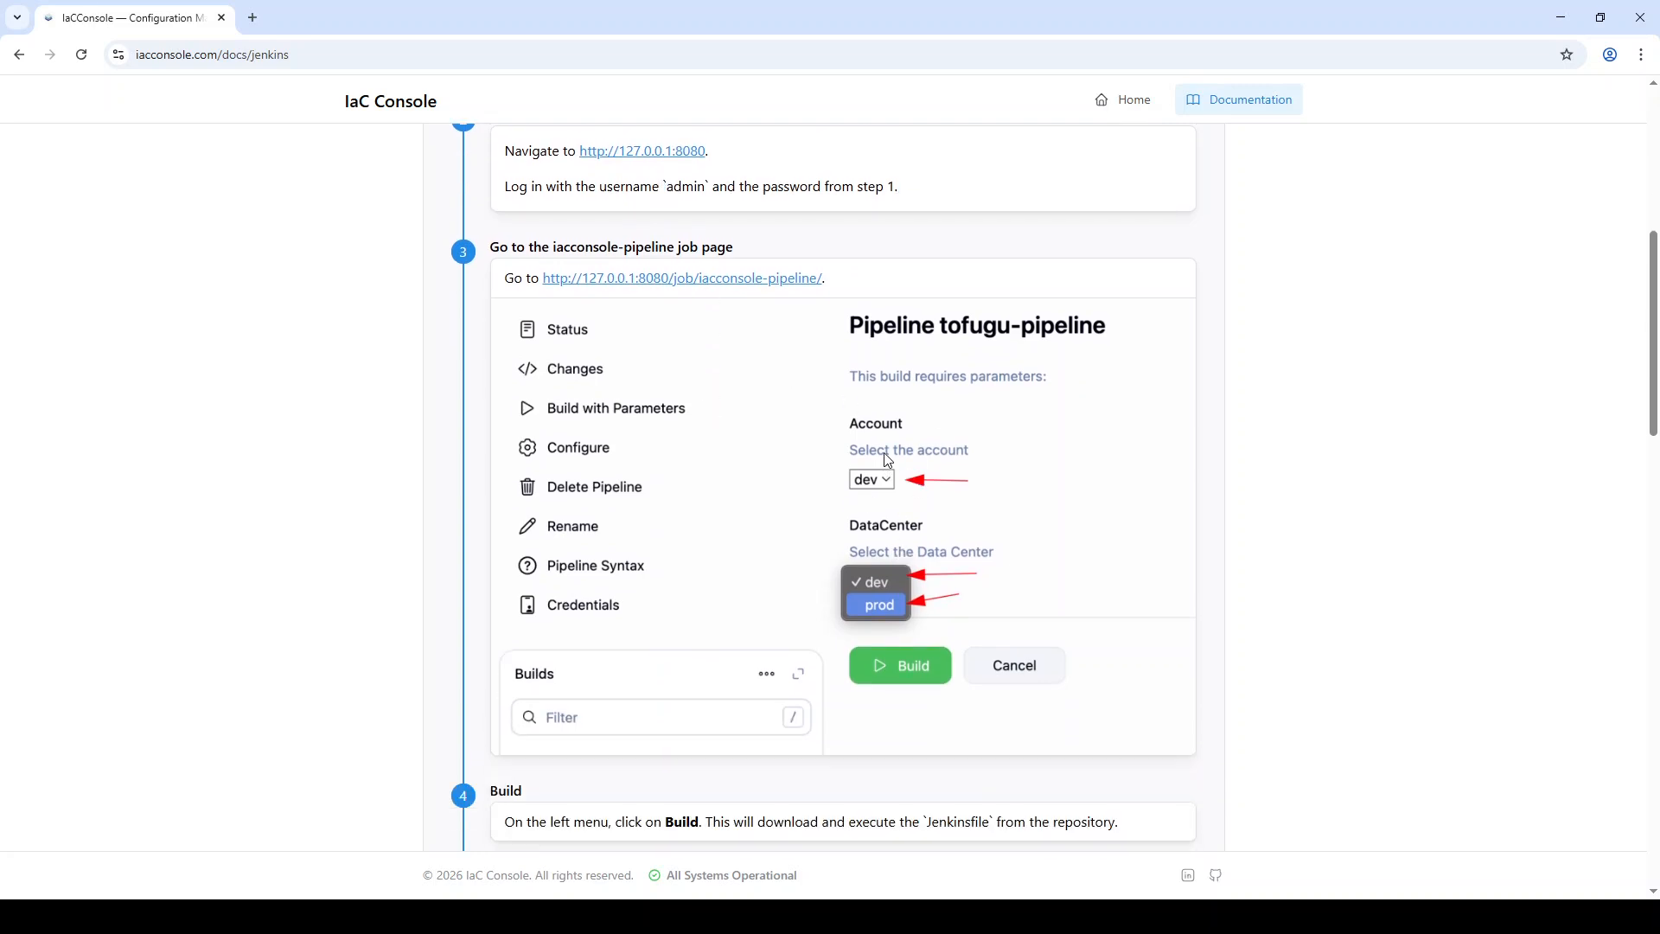
{"action": "scroll", "coordinate": [891, 458], "scroll_direction": "down", "scroll_amount": 1}
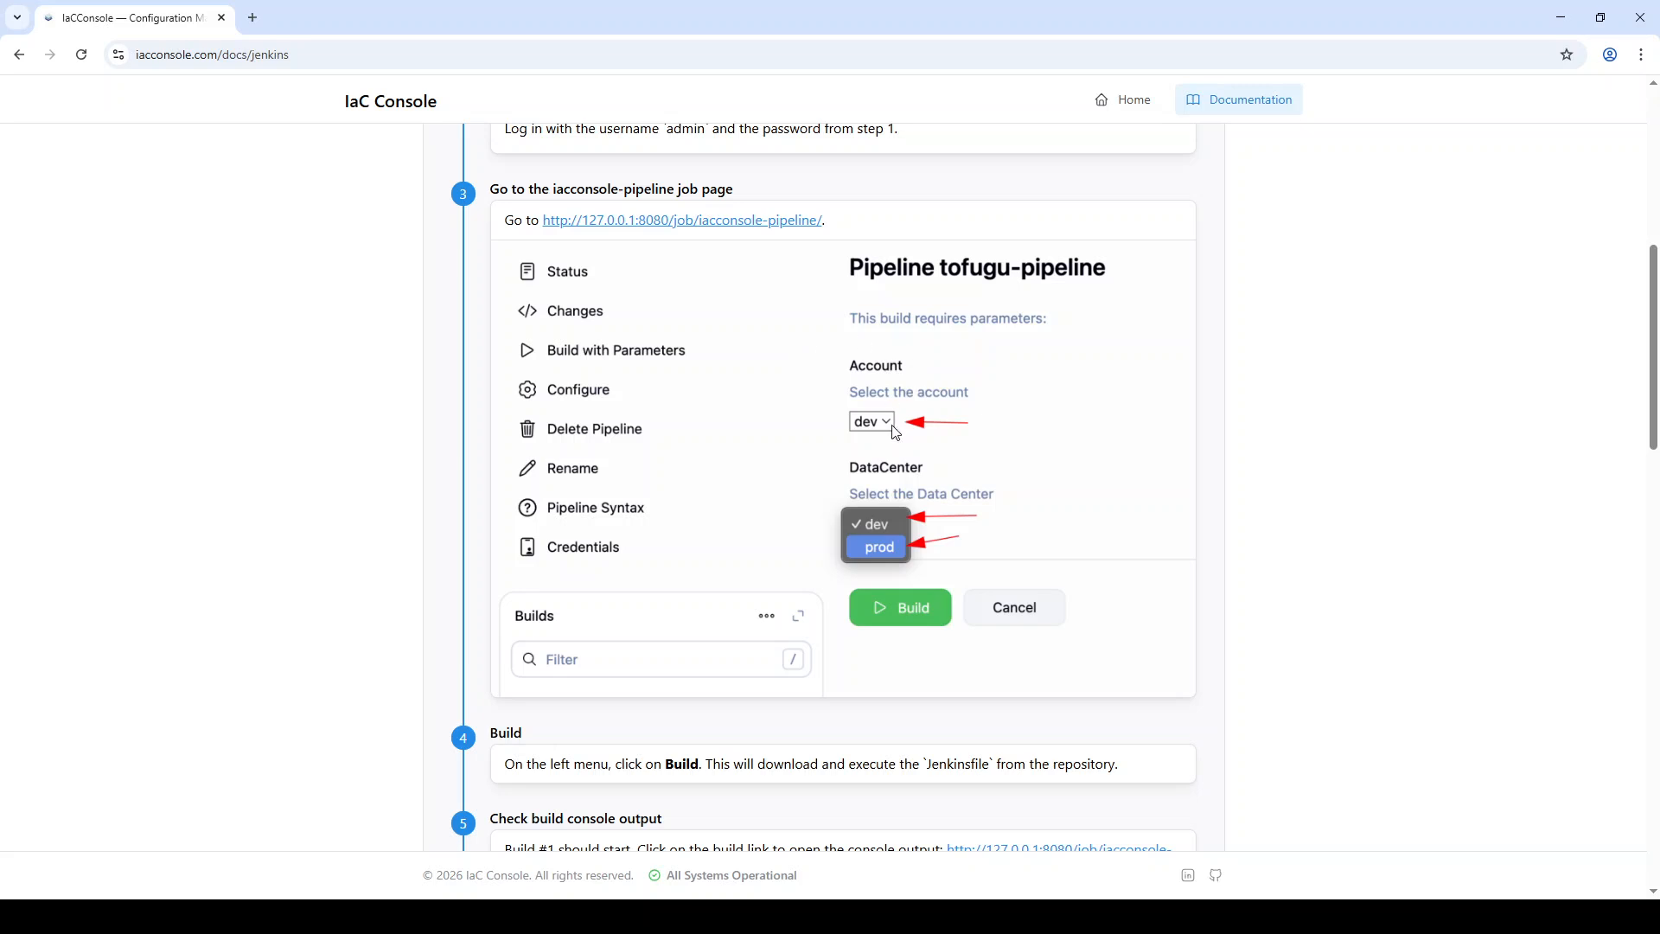
{"action": "scroll", "coordinate": [878, 422], "scroll_direction": "down", "scroll_amount": 1}
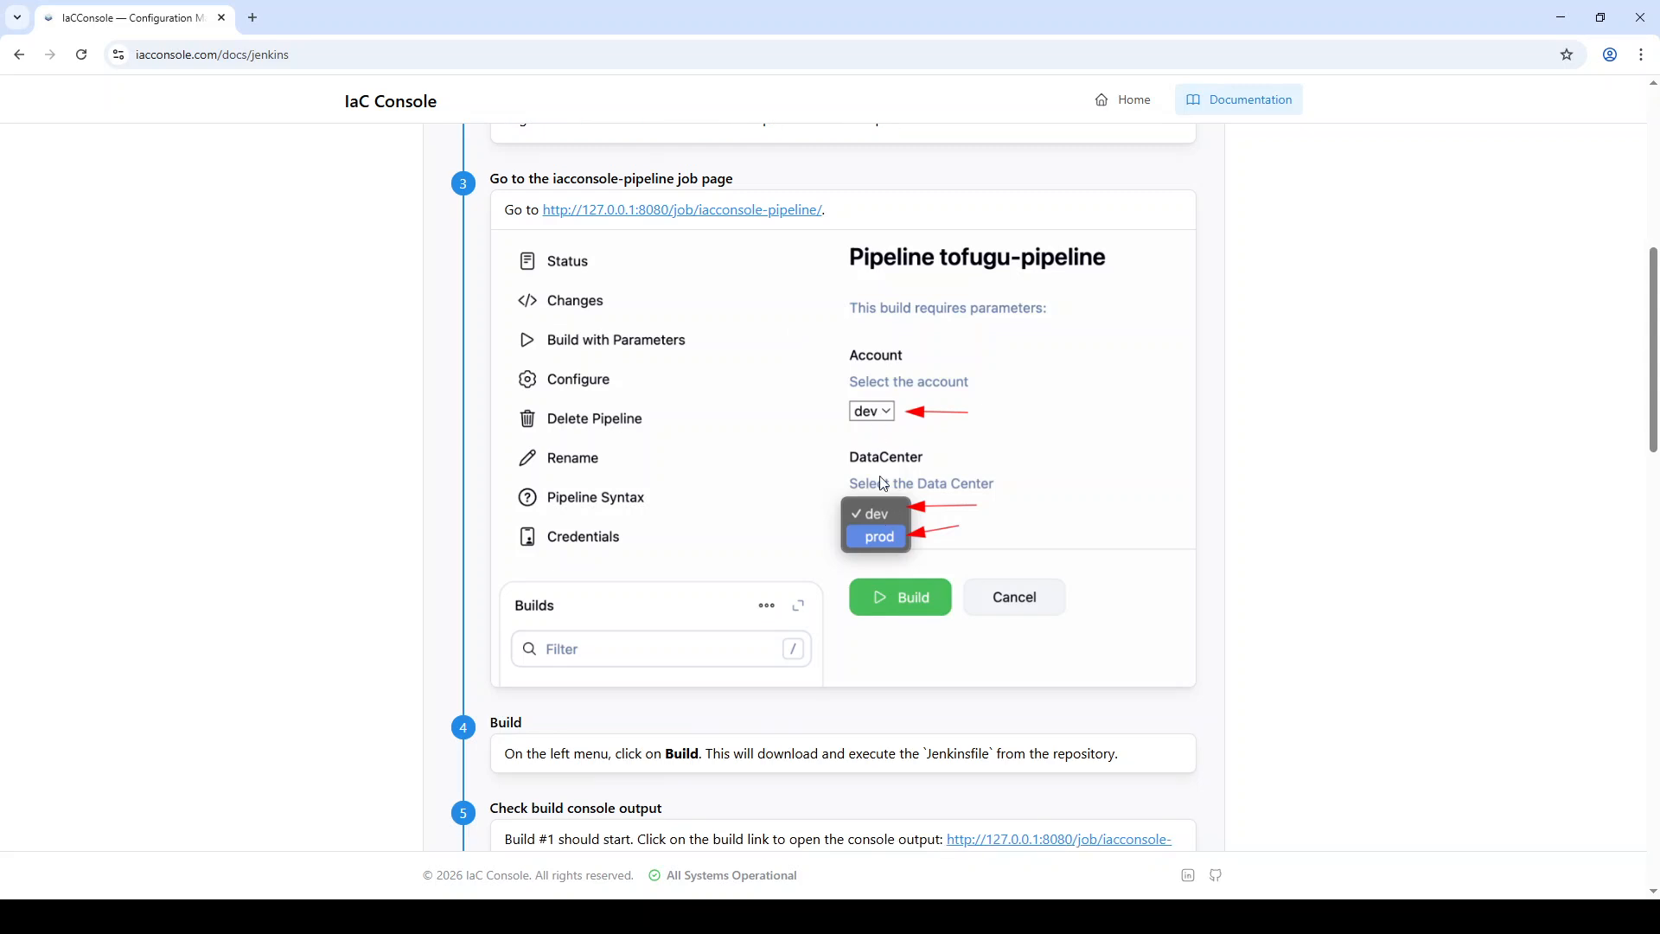
{"action": "scroll", "coordinate": [882, 482], "scroll_direction": "down", "scroll_amount": 1}
{"action": "scroll", "coordinate": [889, 568], "scroll_direction": "down", "scroll_amount": 3}
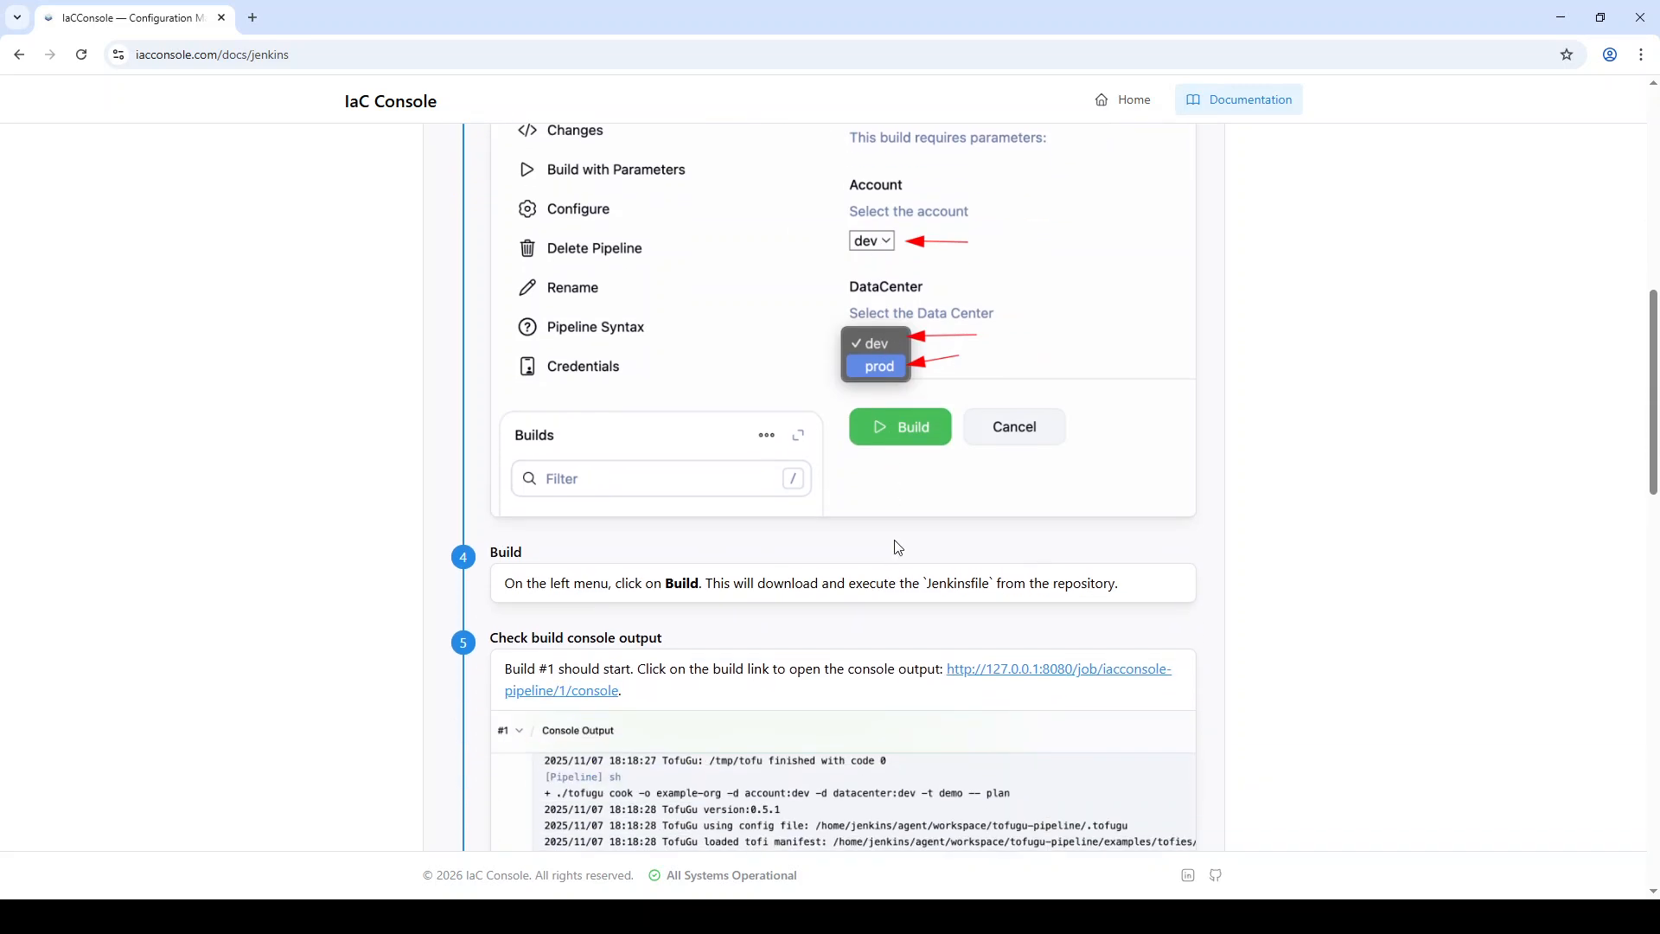
- Review the guide's build console output, plan output and Proceed and apply sections through to the end
{"action": "scroll", "coordinate": [908, 442], "scroll_direction": "down", "scroll_amount": 5}
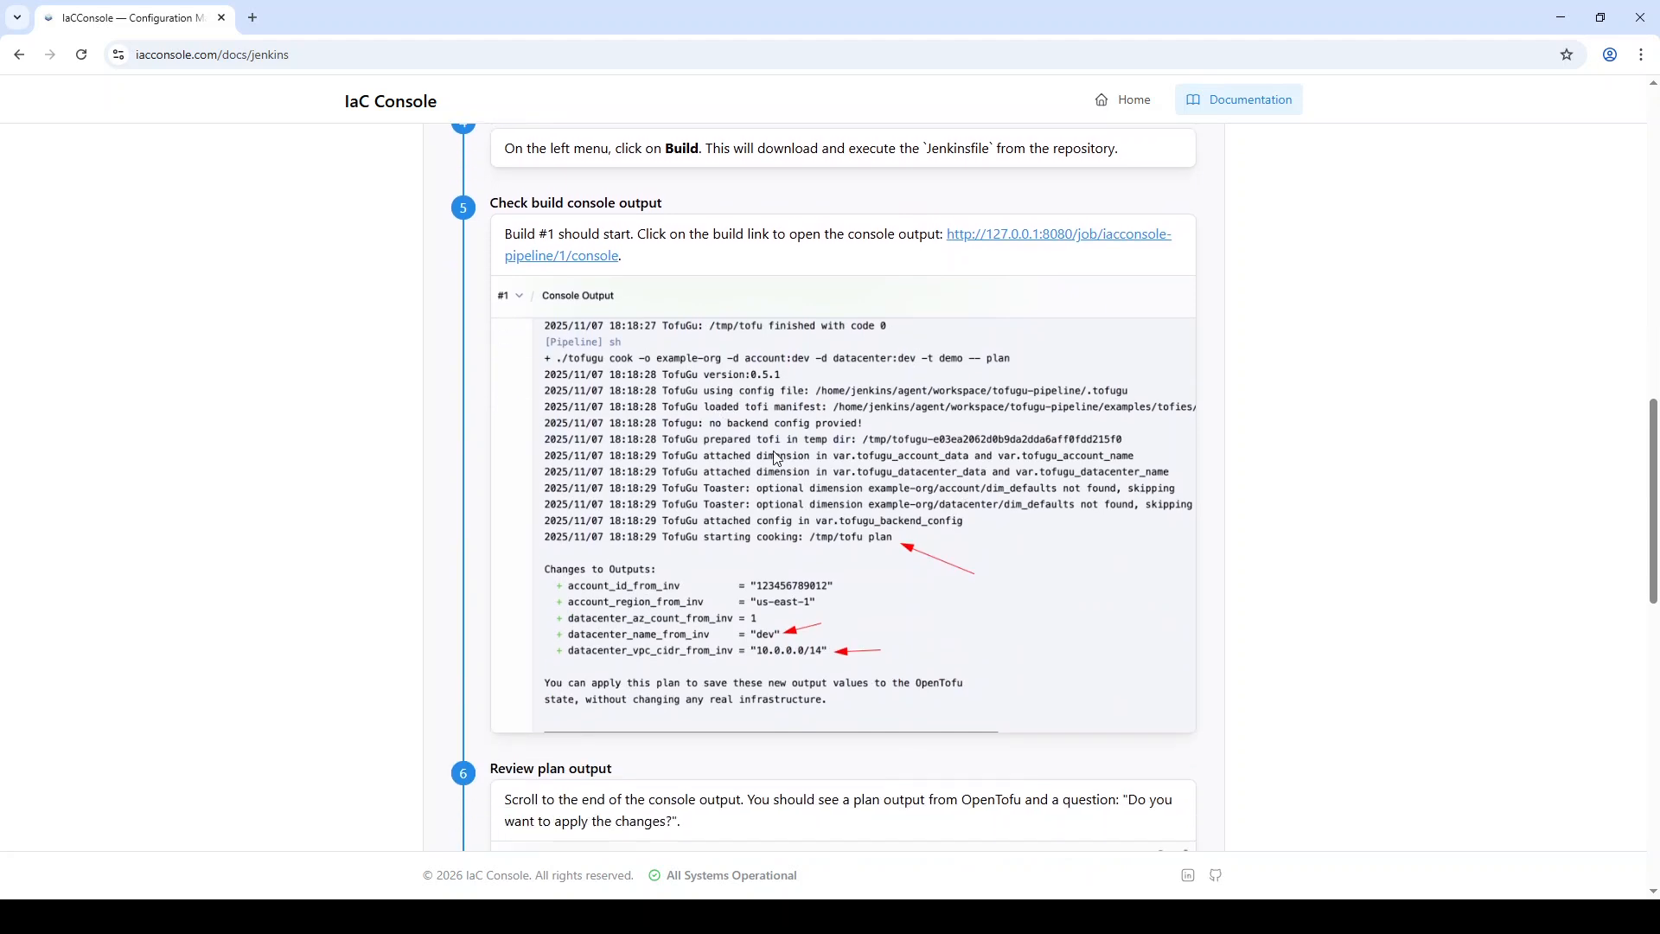
{"action": "scroll", "coordinate": [775, 458], "scroll_direction": "down", "scroll_amount": 2}
{"action": "scroll", "coordinate": [778, 460], "scroll_direction": "down", "scroll_amount": 1}
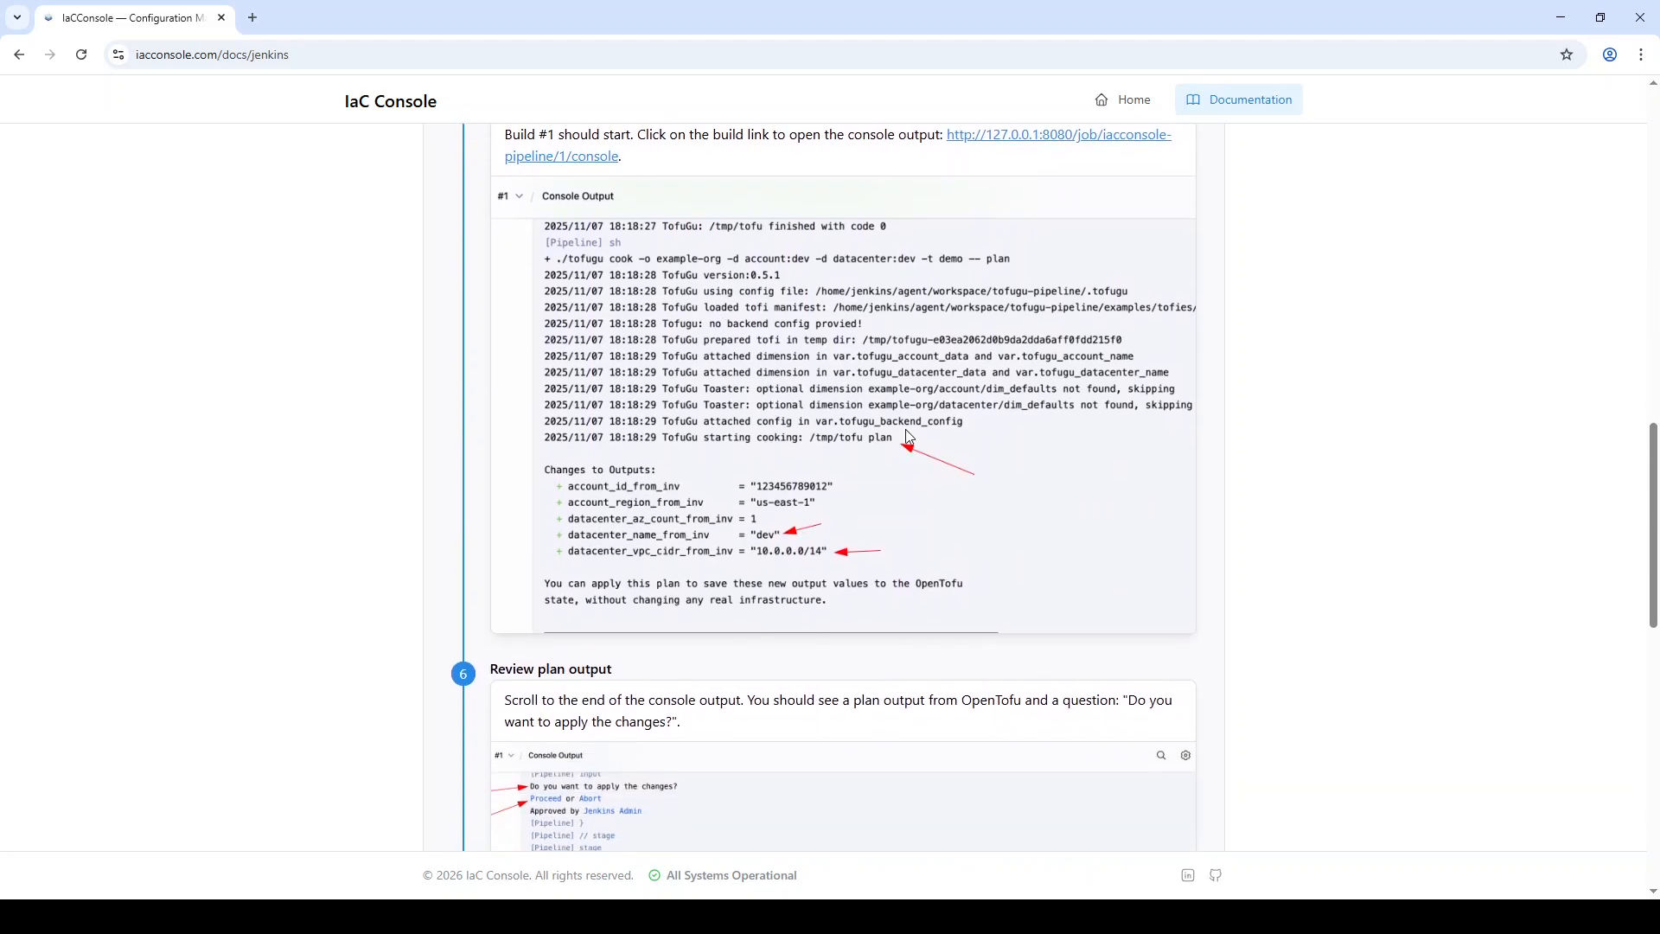
{"action": "scroll", "coordinate": [802, 545], "scroll_direction": "down", "scroll_amount": 5}
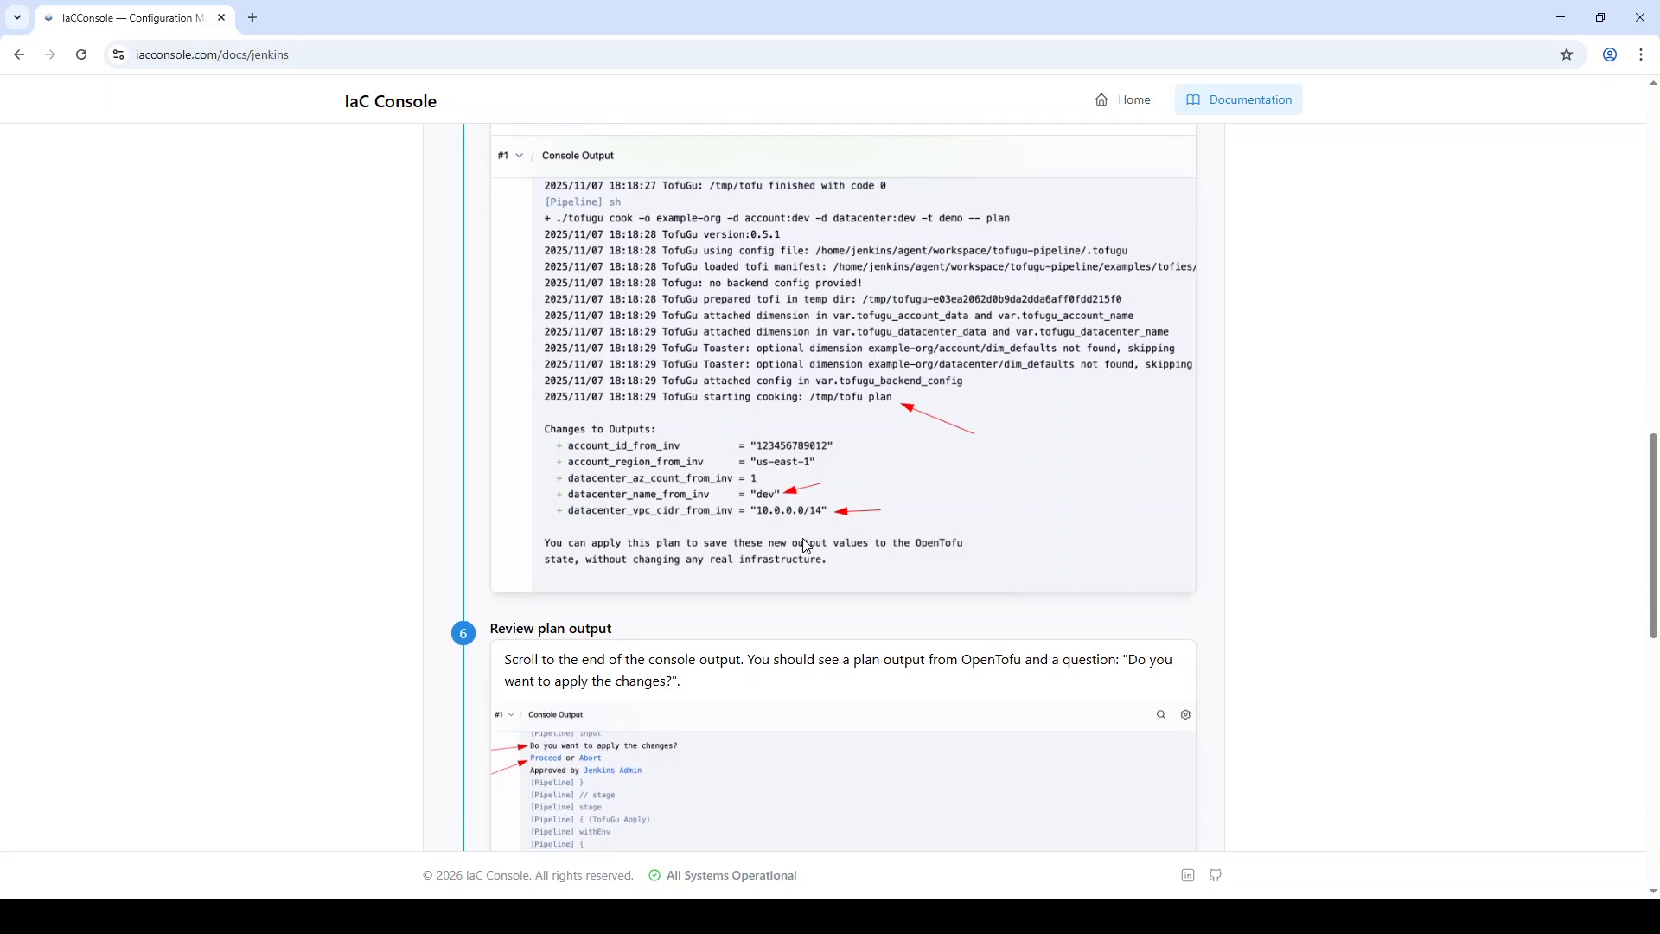
{"action": "scroll", "coordinate": [803, 545], "scroll_direction": "down", "scroll_amount": 2}
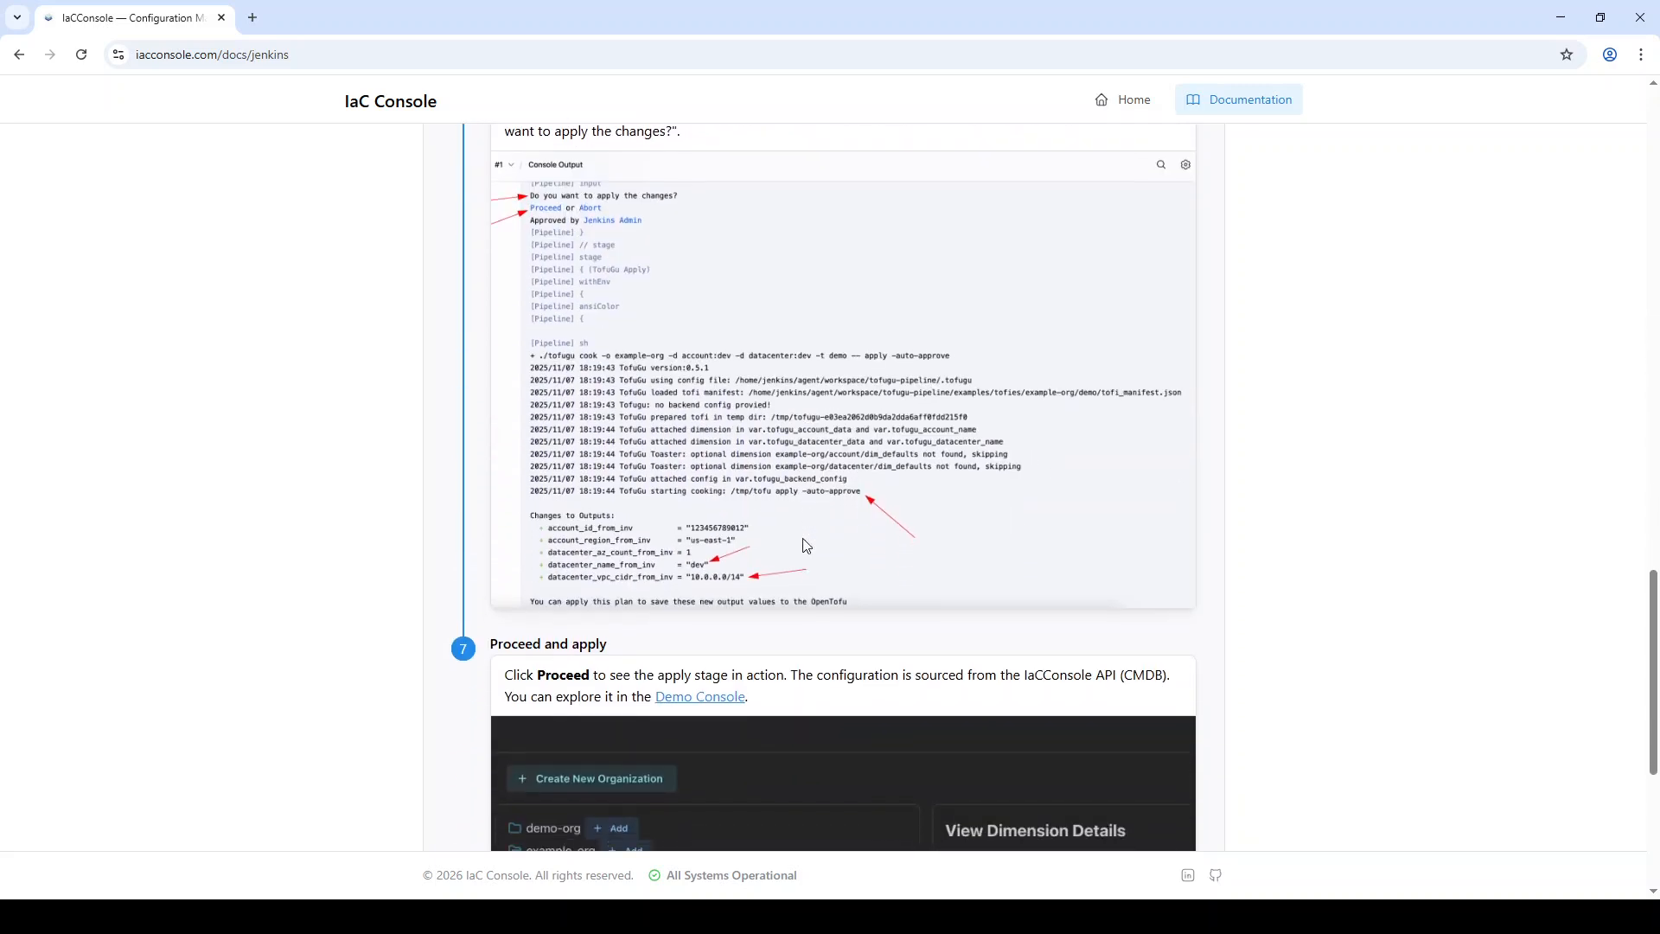
{"action": "scroll", "coordinate": [804, 545], "scroll_direction": "down", "scroll_amount": 5}
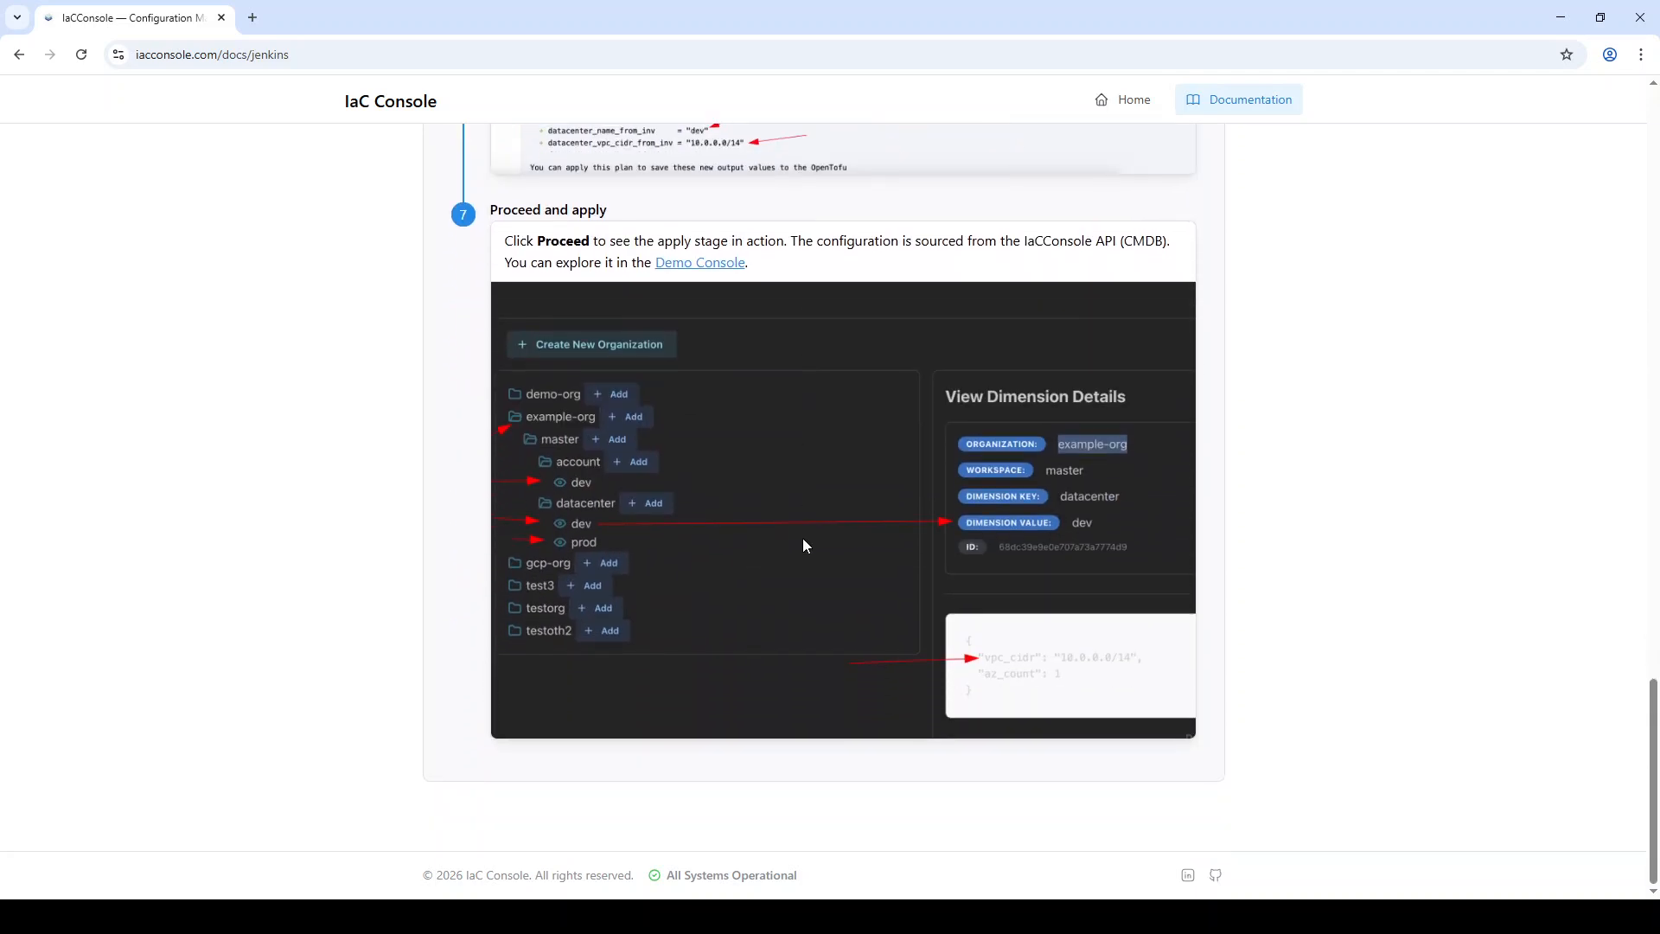
- Leave the Jenkins guide and return to the site's home page
{"action": "scroll", "coordinate": [804, 545], "scroll_direction": "up", "scroll_amount": 15}
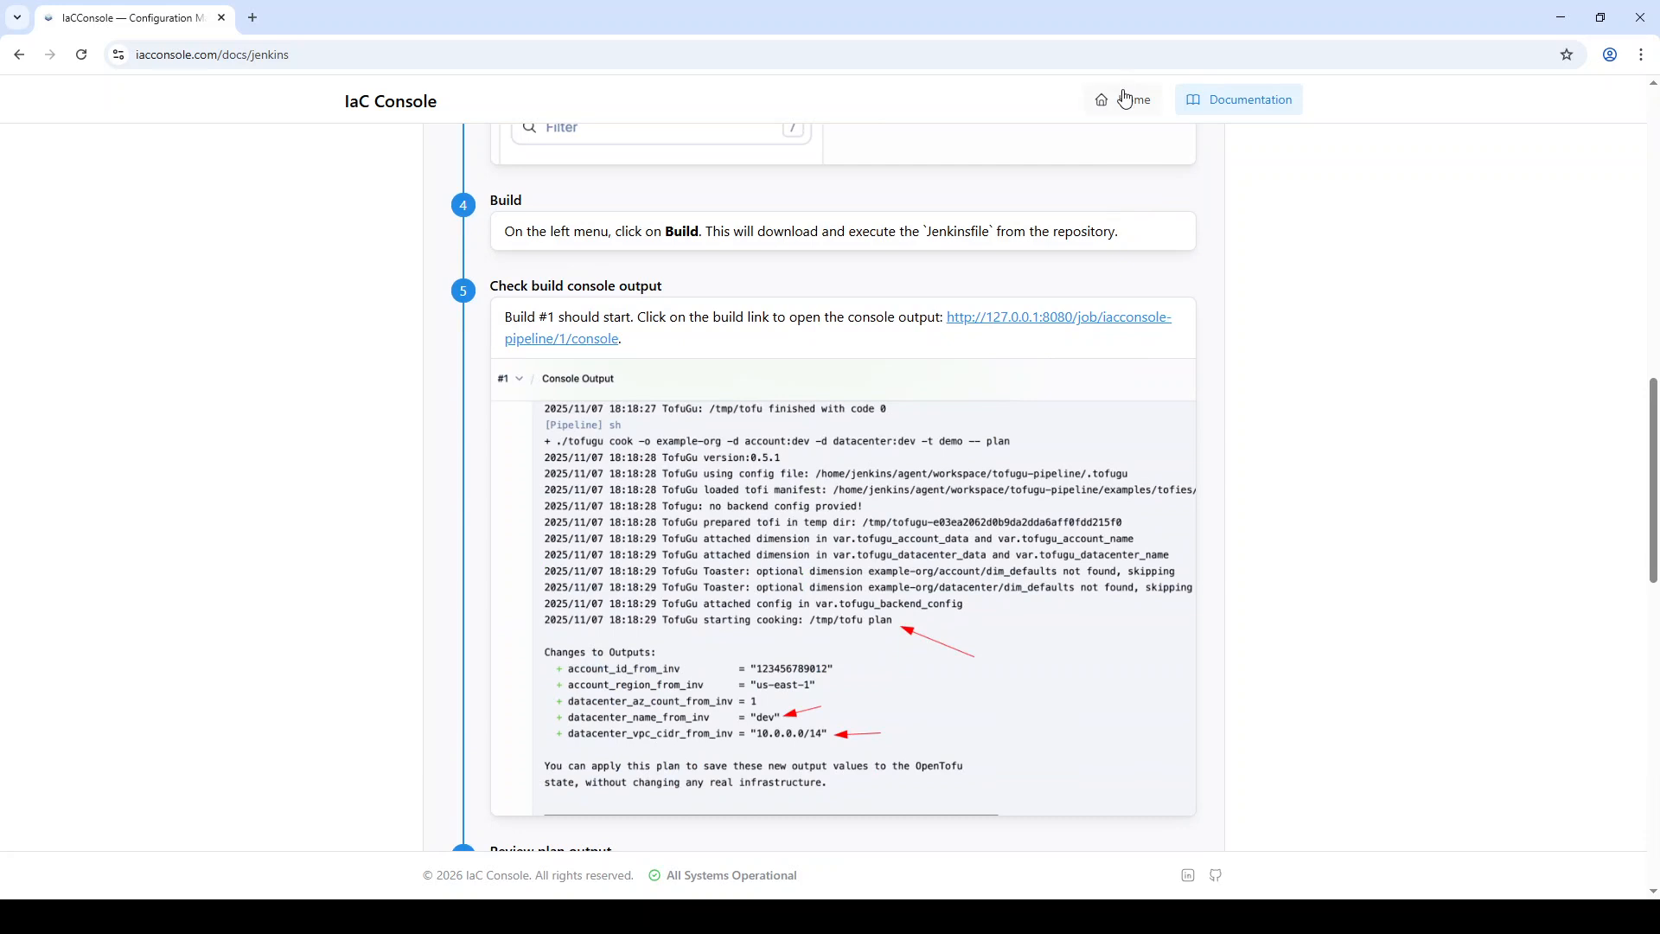
{"action": "left_click", "coordinate": [1127, 93]}
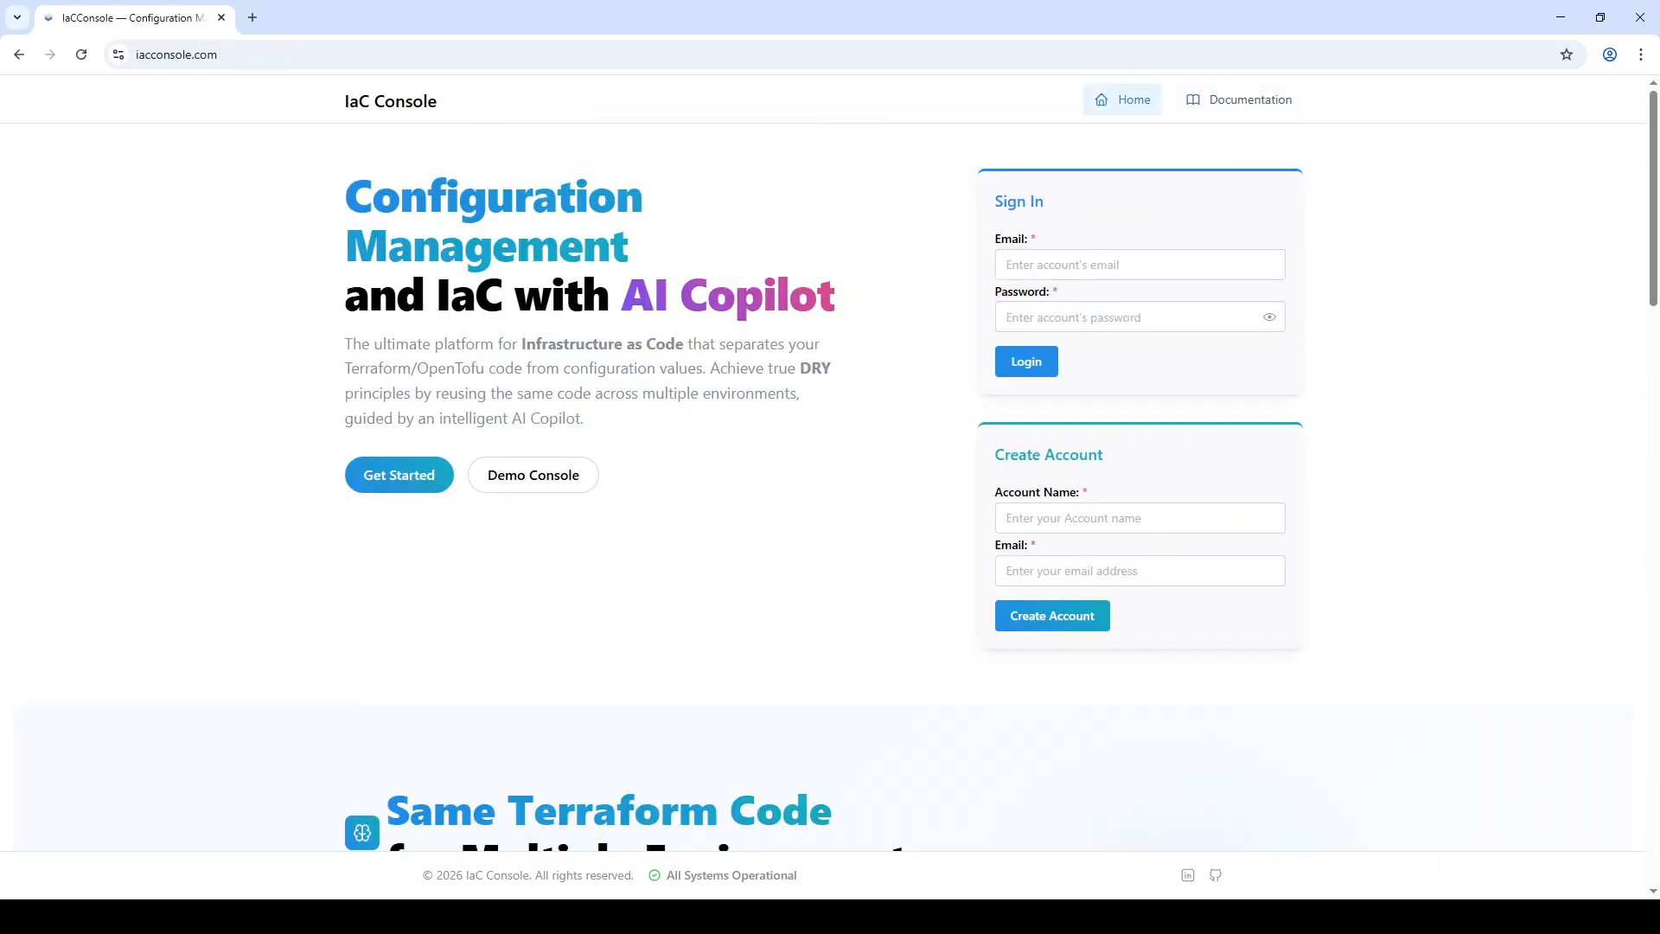
{"action": "key", "text": "alt+Tab"}
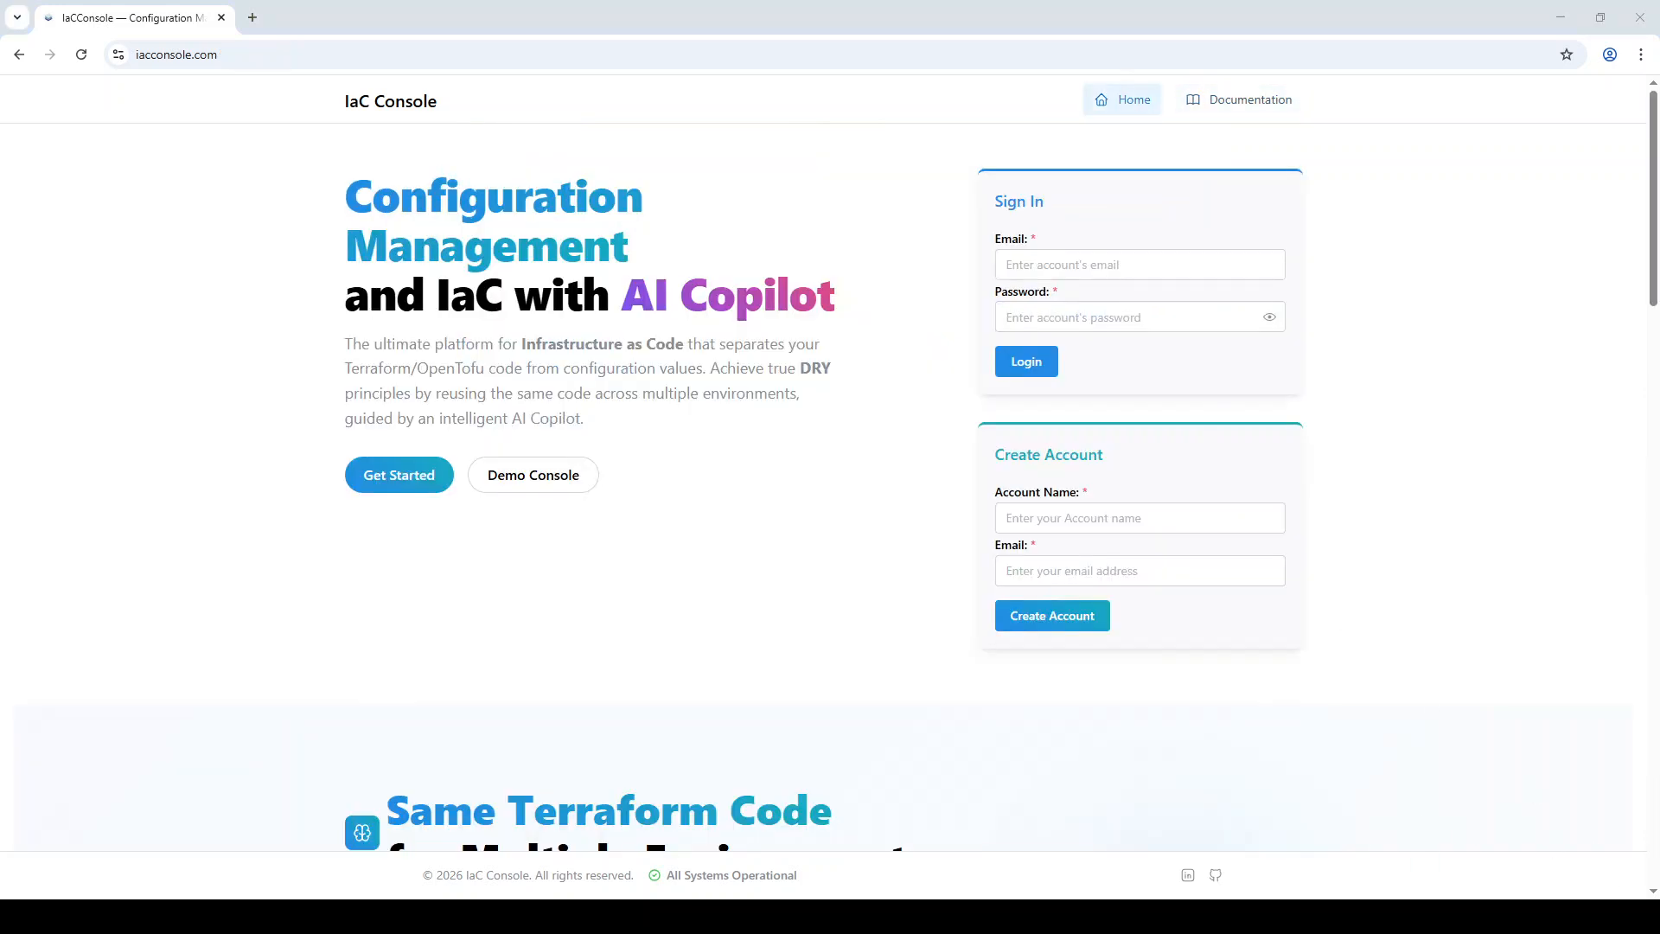